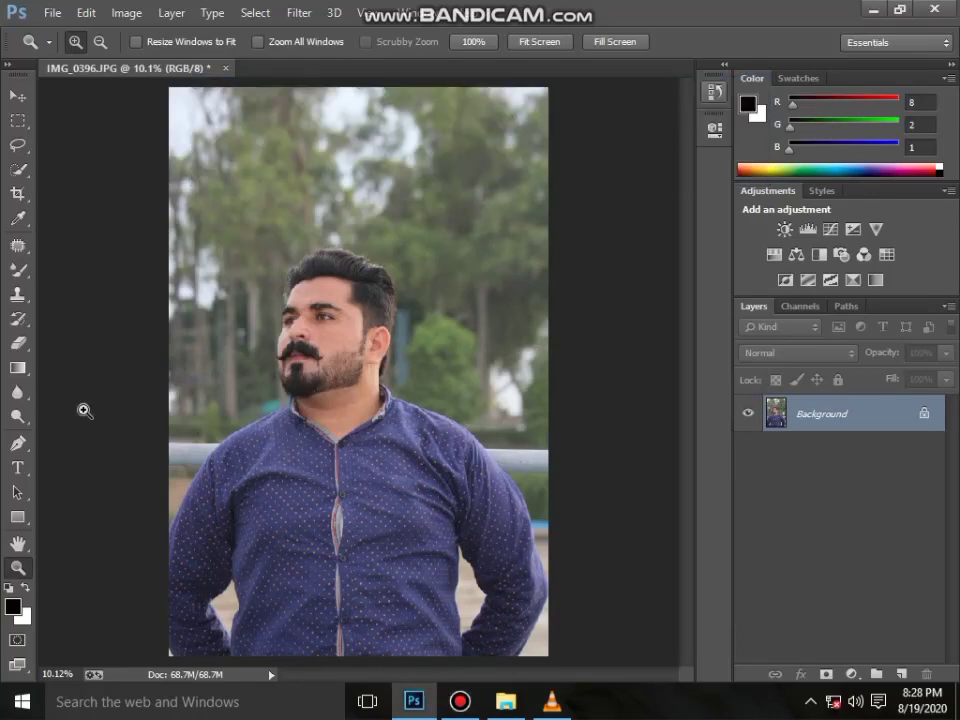
# Set the Mixer Brush size to 90 px
pyautogui.hotkey('ctrl', '1')
pyautogui.press('b')
pyautogui.rightClick(266, 398)
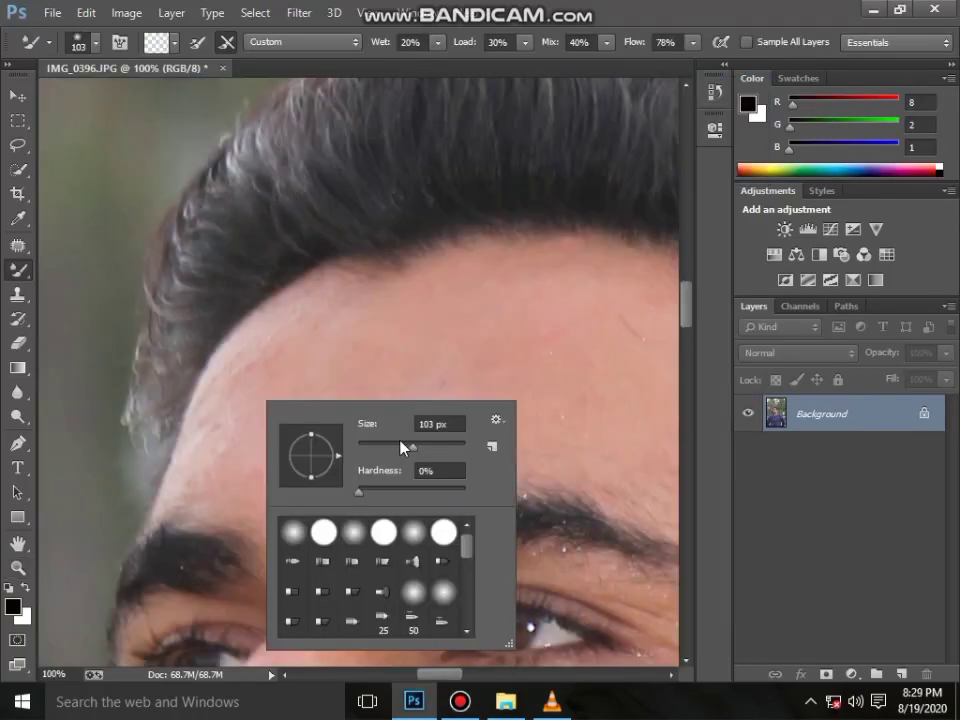
pyautogui.write('90')
pyautogui.press('Return')
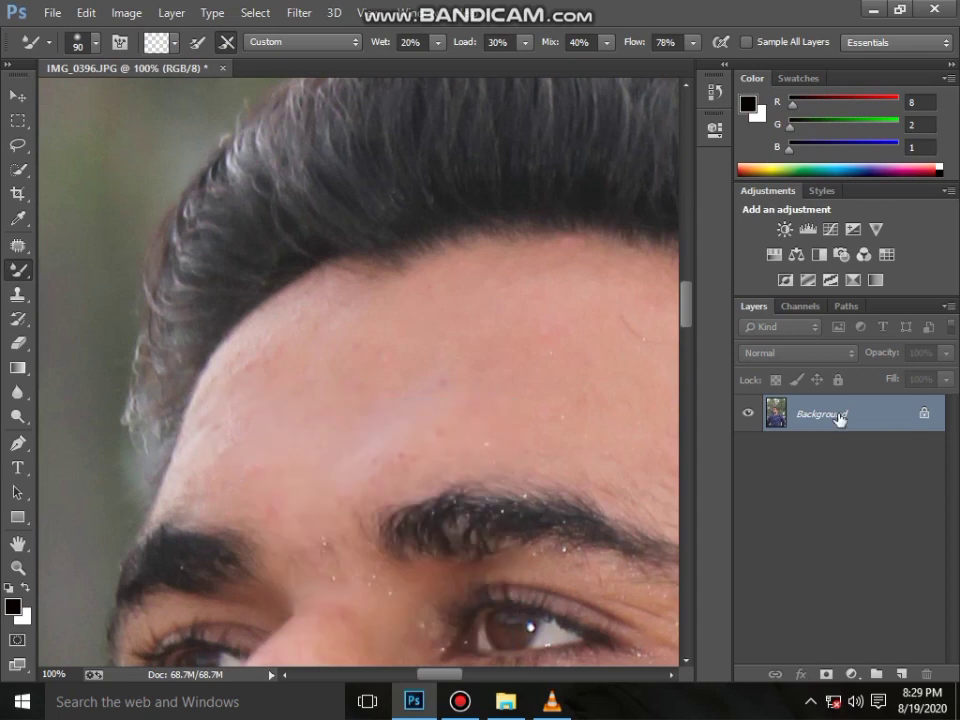
# Duplicate the Background layer and fit the whole photo on screen
pyautogui.hotkey('ctrl', 'j')
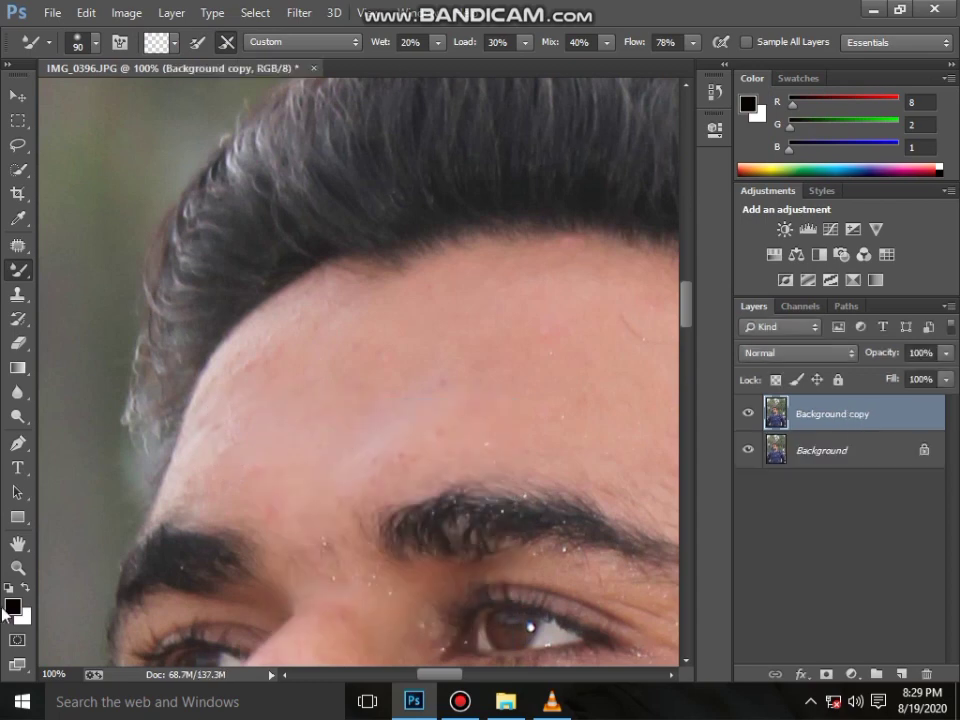
pyautogui.press('z')
pyautogui.rightClick(312, 332)
pyautogui.click(340, 341)
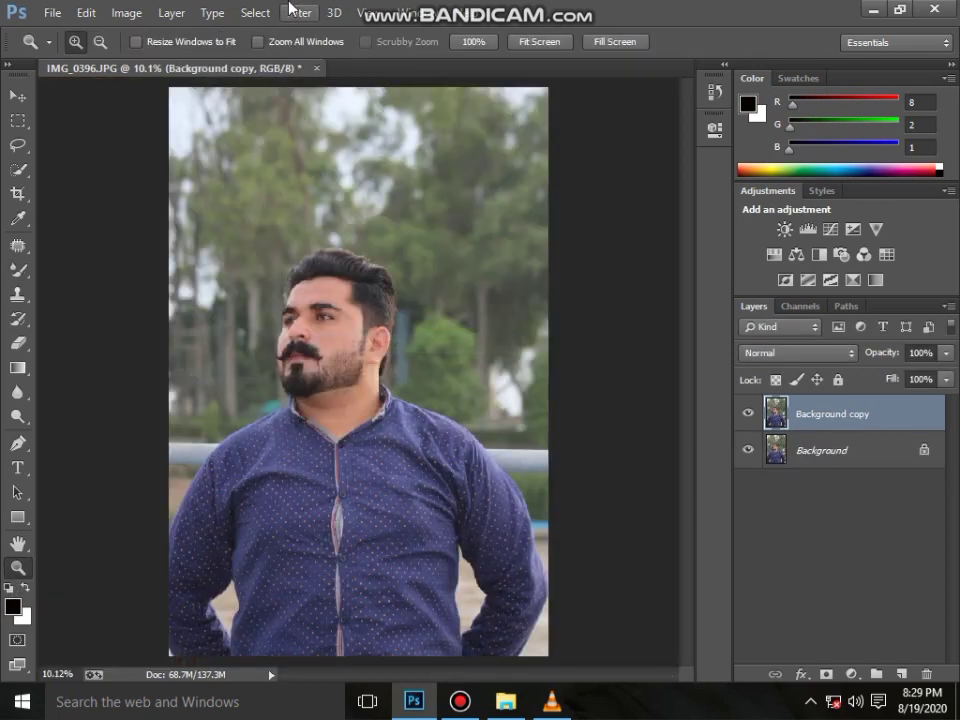
# Apply a High Pass filter to the Background copy with a radius of about 3.7 px
pyautogui.click(291, 8)
pyautogui.moveTo(410, 362)
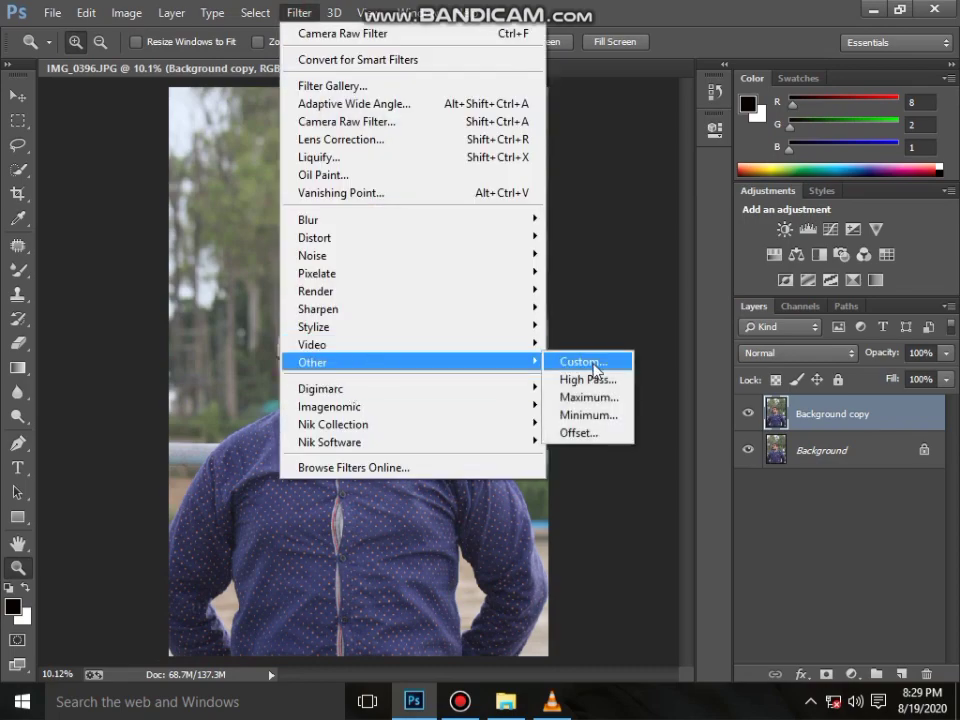
pyautogui.click(602, 379)
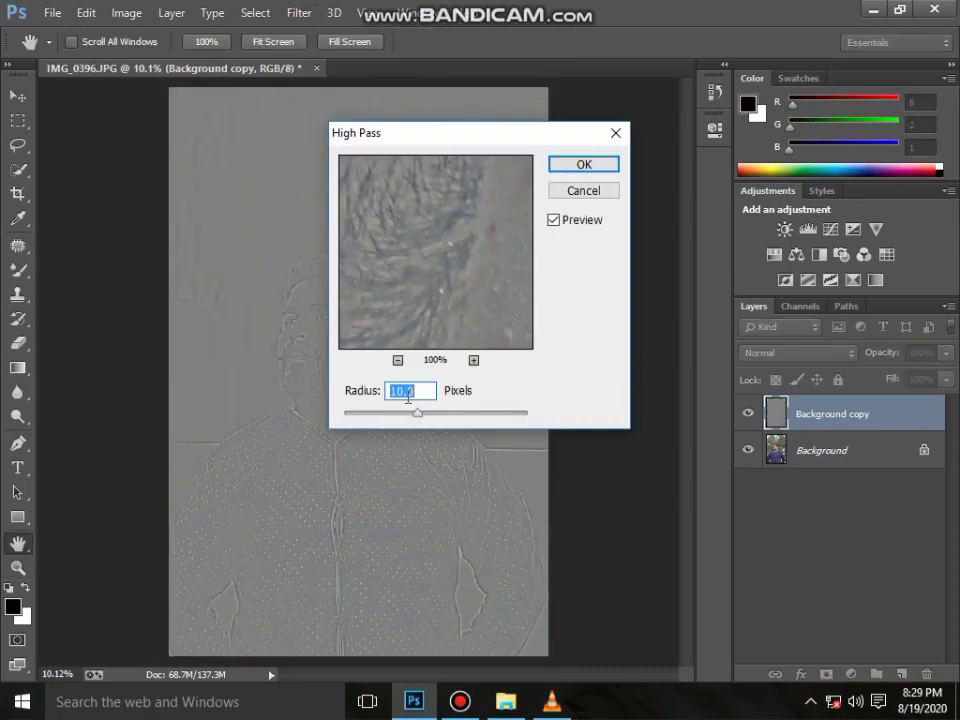
pyautogui.click(384, 414)
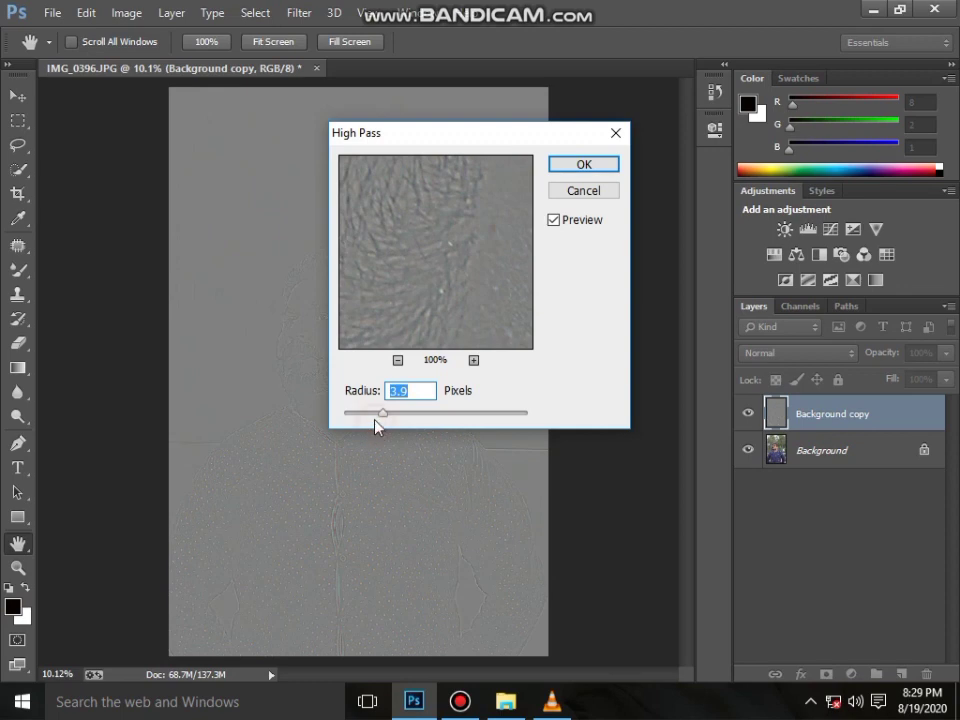
pyautogui.click(381, 414)
pyautogui.click(590, 166)
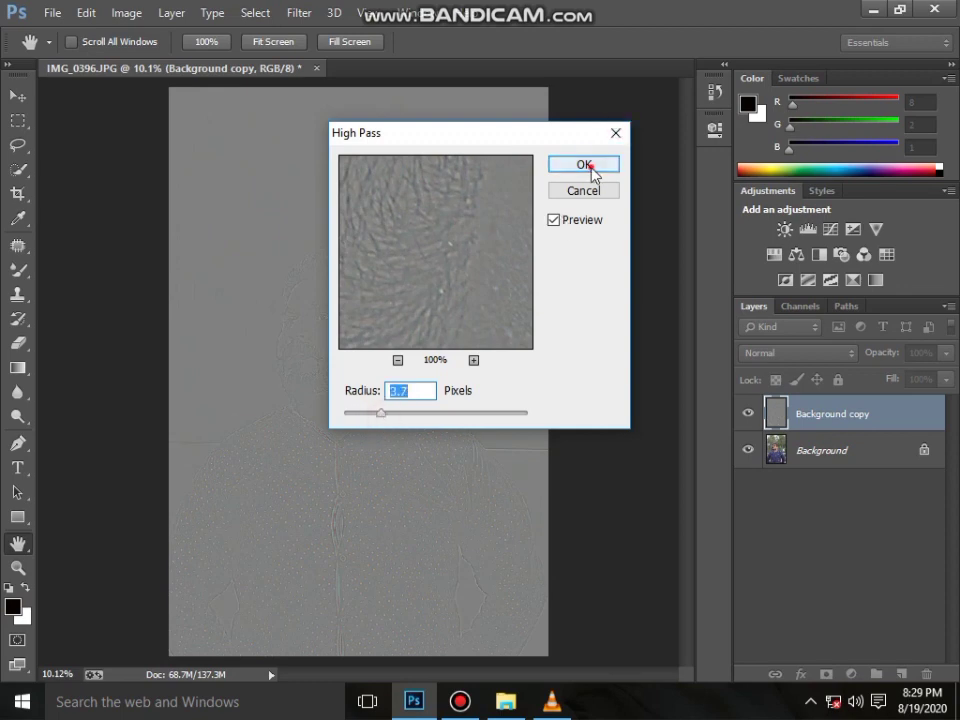
pyautogui.click(780, 353)
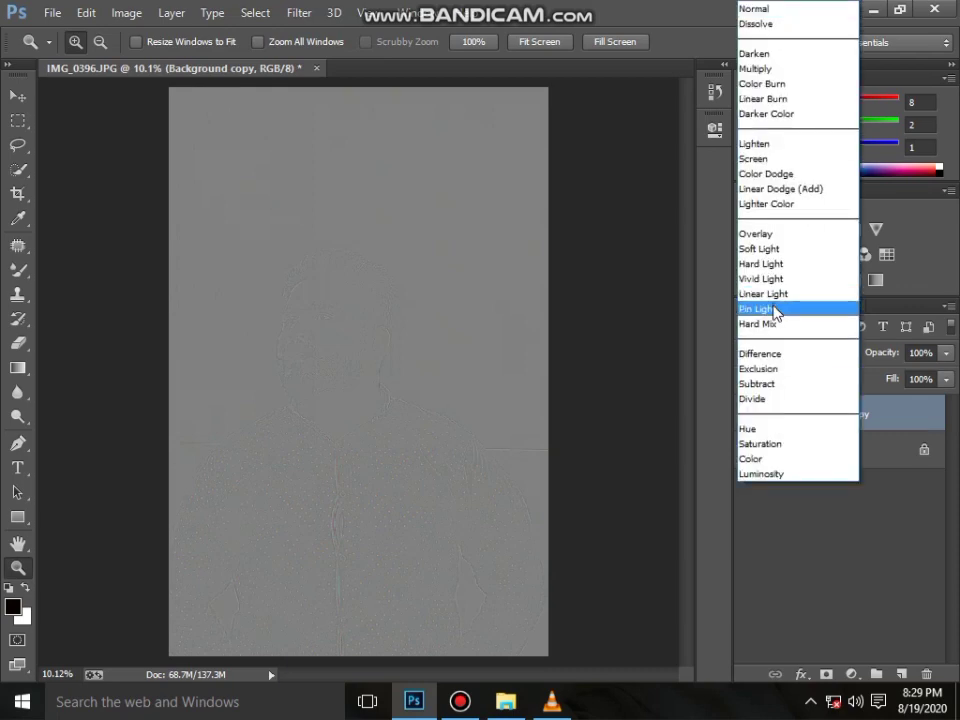
# Set the Background copy to Linear Light, compare it on and off, then select Background
pyautogui.click(778, 294)
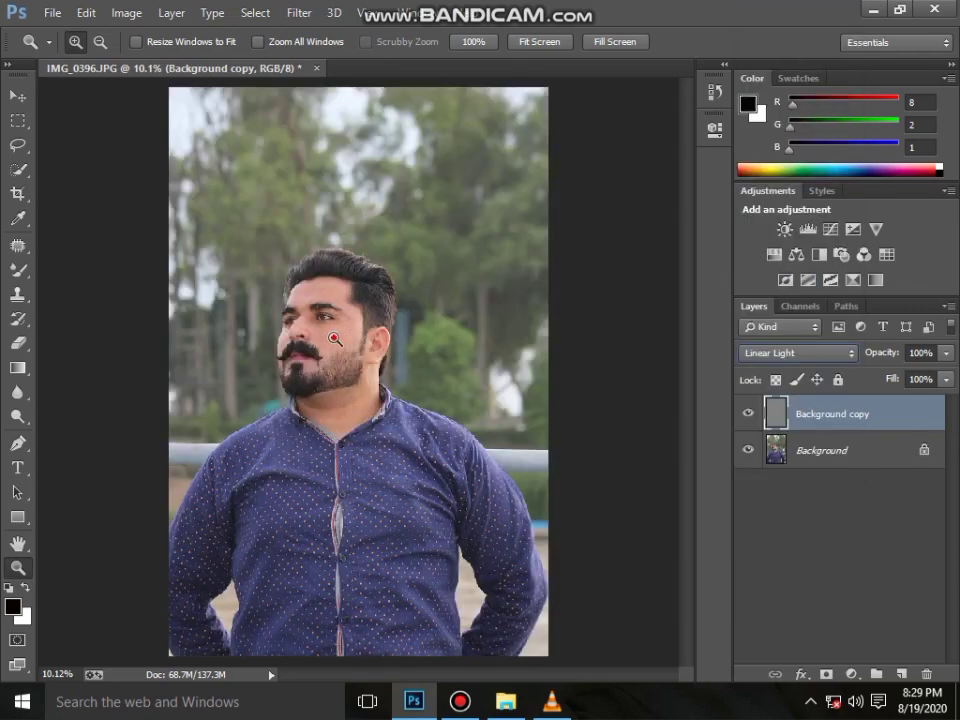
pyautogui.click(335, 340)
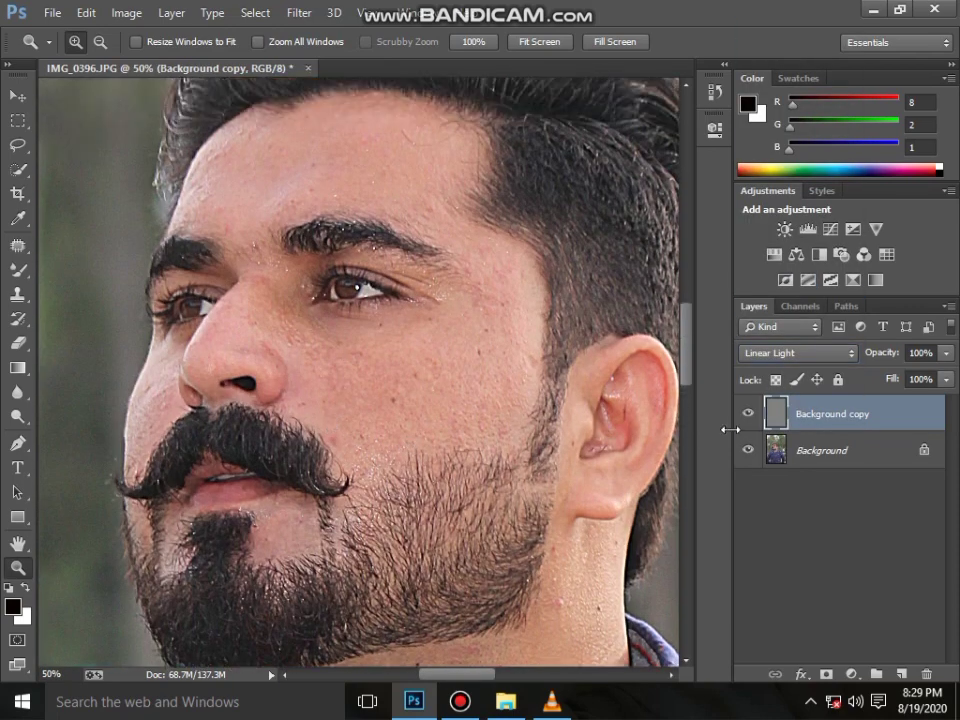
pyautogui.click(748, 413)
pyautogui.click(748, 414)
pyautogui.click(748, 413)
pyautogui.scroll(1, 296, 272)
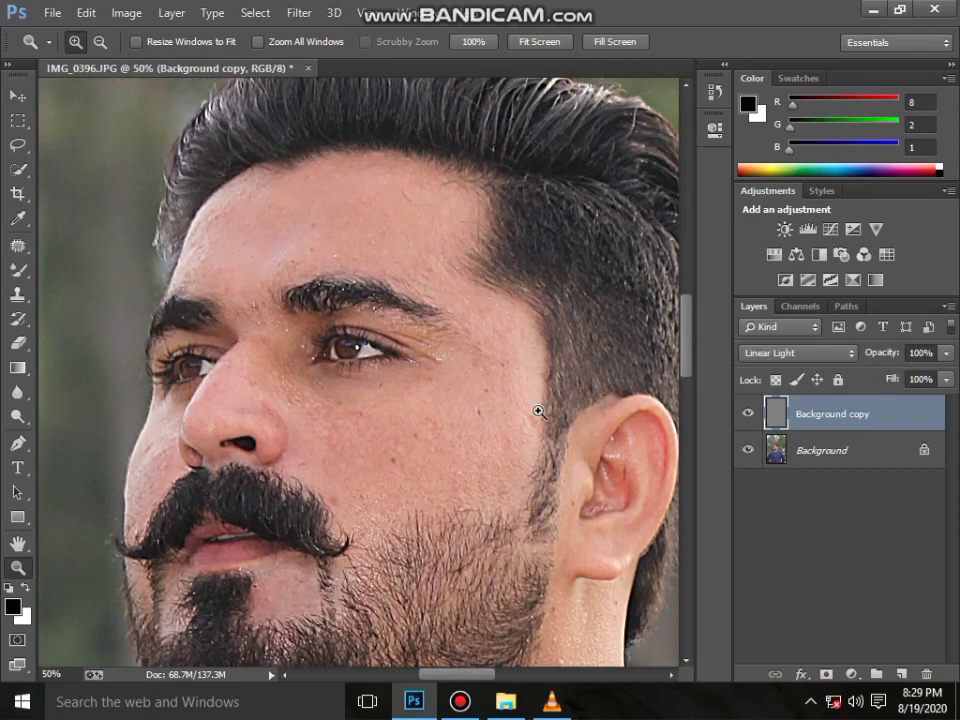
pyautogui.click(771, 450)
pyautogui.scroll(1, 218, 306)
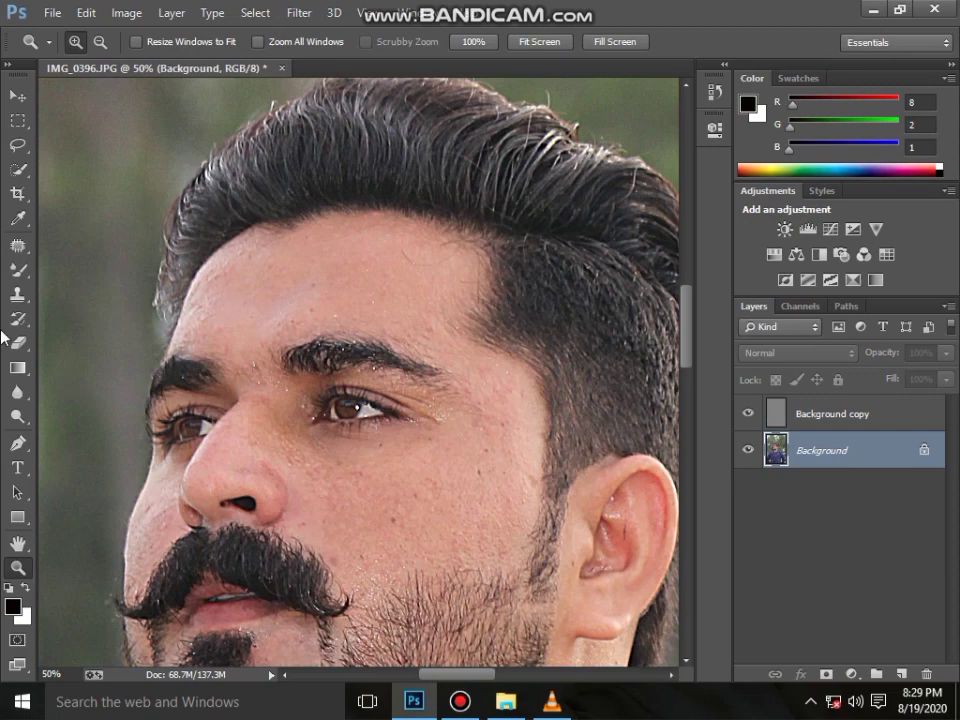
# View the forehead at 100% and size the Mixer Brush to 75 px, then 97 px
pyautogui.doubleClick(203, 215)
pyautogui.press('b')
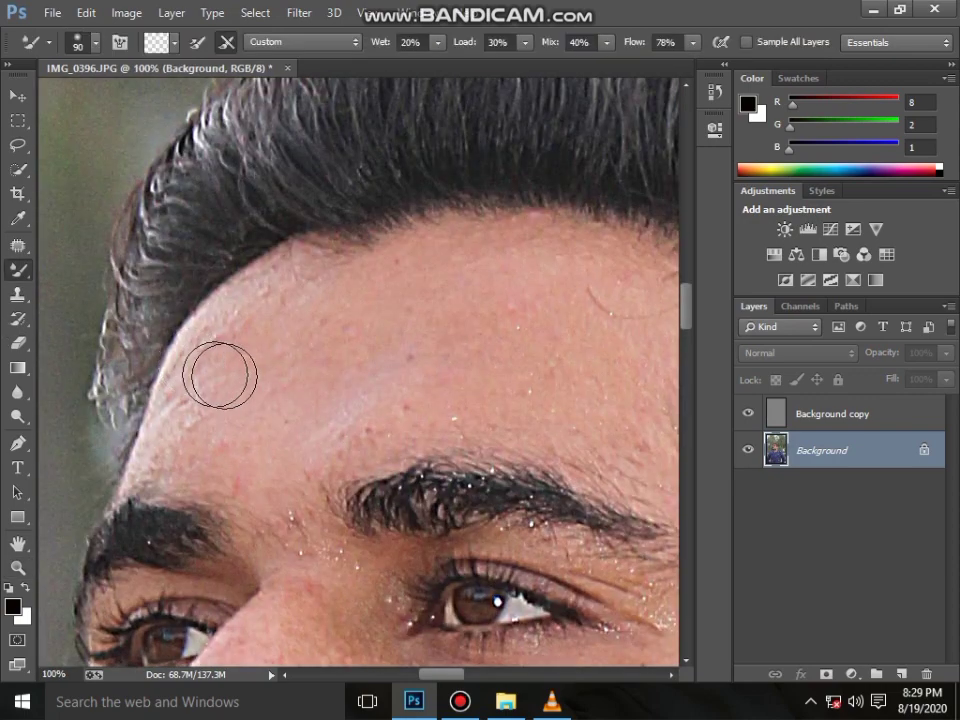
pyautogui.rightClick(216, 371)
pyautogui.moveTo(371, 419); pyautogui.dragTo(362, 419)
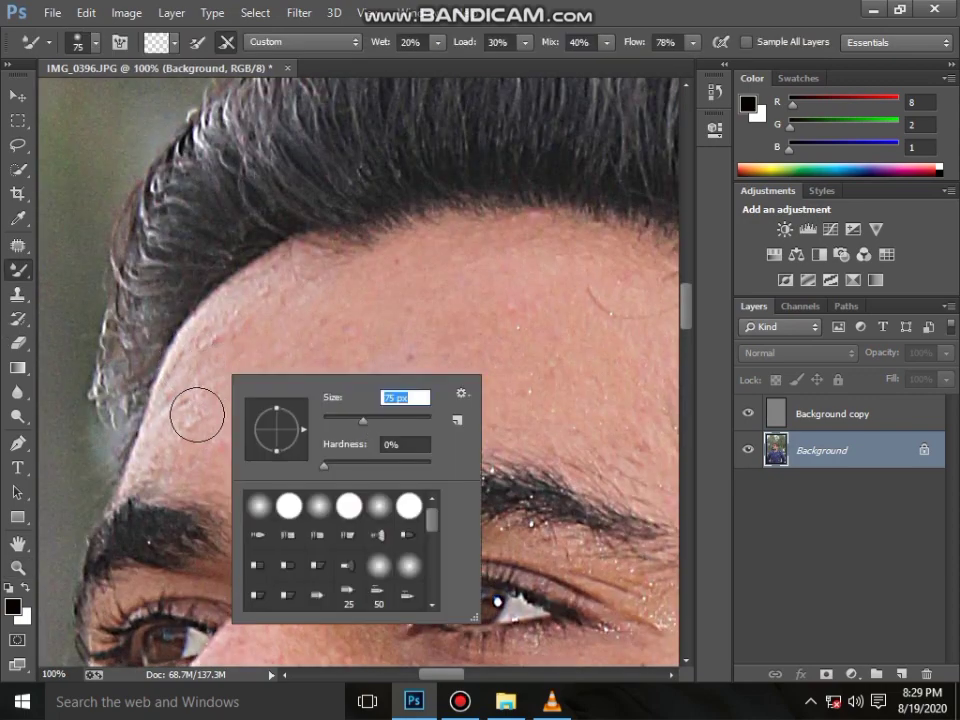
pyautogui.press('Return')
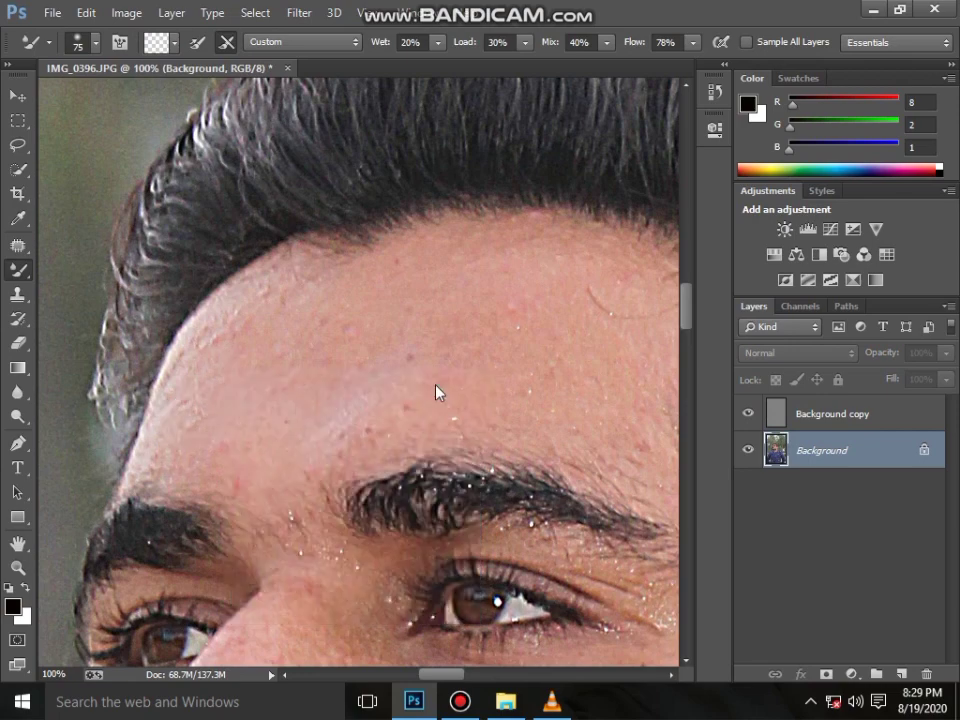
pyautogui.rightClick(305, 355)
pyautogui.moveTo(443, 404); pyautogui.dragTo(456, 404)
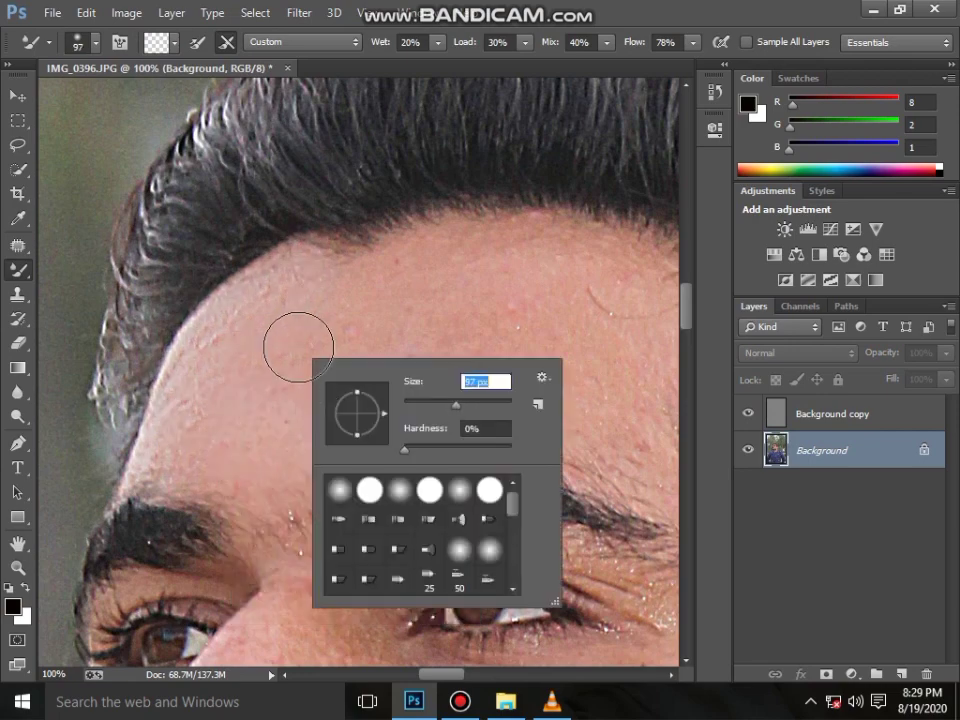
pyautogui.press('Return')
# Set the brush to 47 px and smooth the skin from the eye corner to the upper lid
pyautogui.scroll(-3, 300, 340)
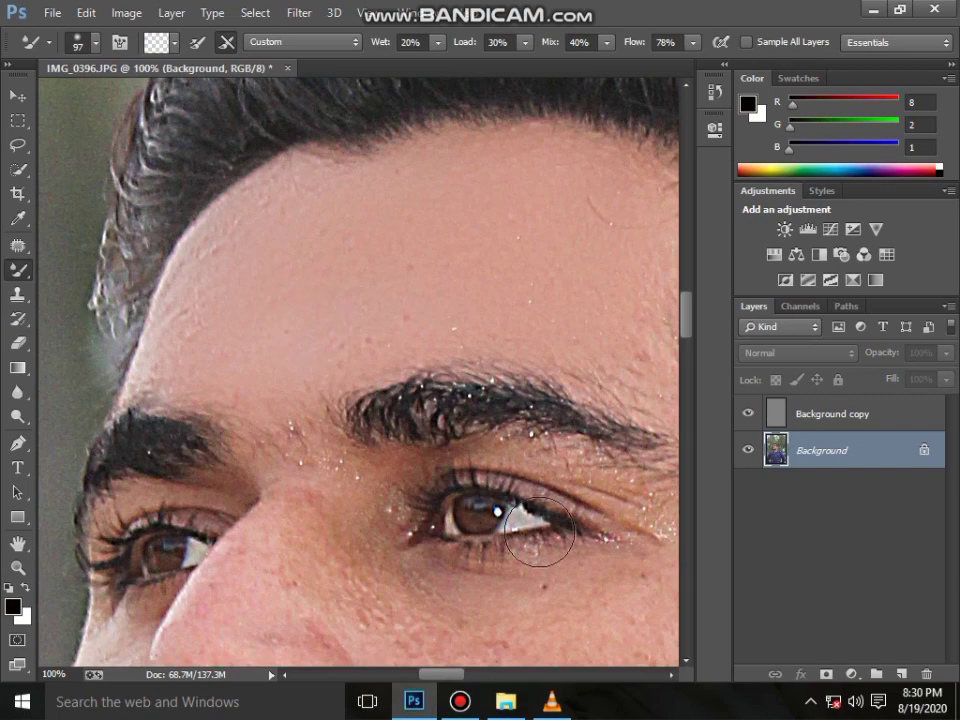
pyautogui.hscroll(3, 540, 535)
pyautogui.hscroll(2, 482, 332)
pyautogui.scroll(-3, 482, 332)
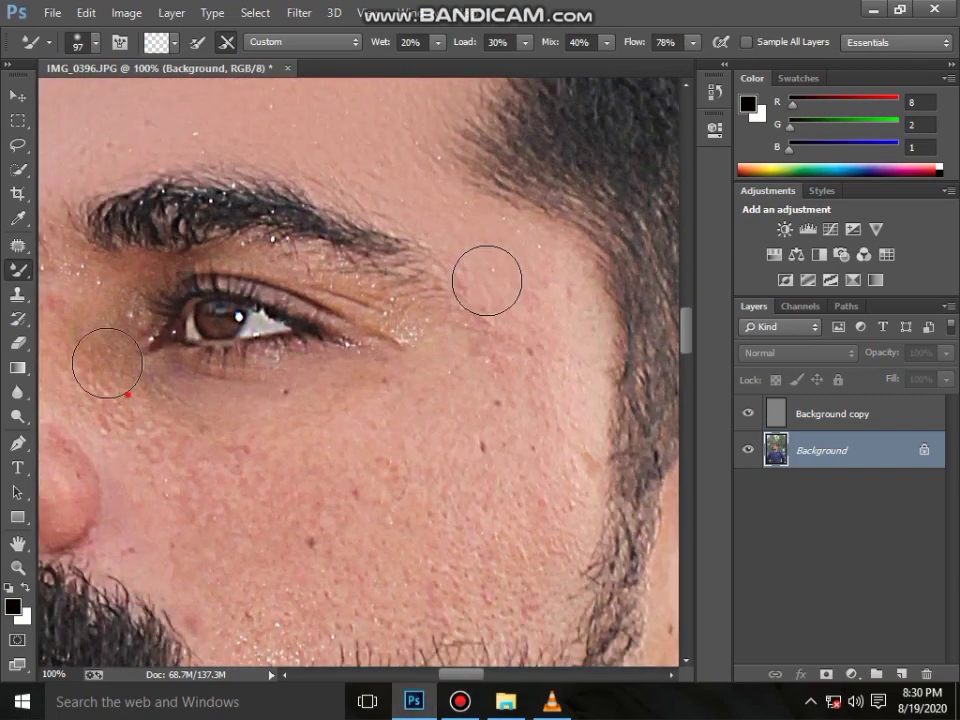
pyautogui.scroll(-3, 424, 375)
pyautogui.rightClick(431, 375)
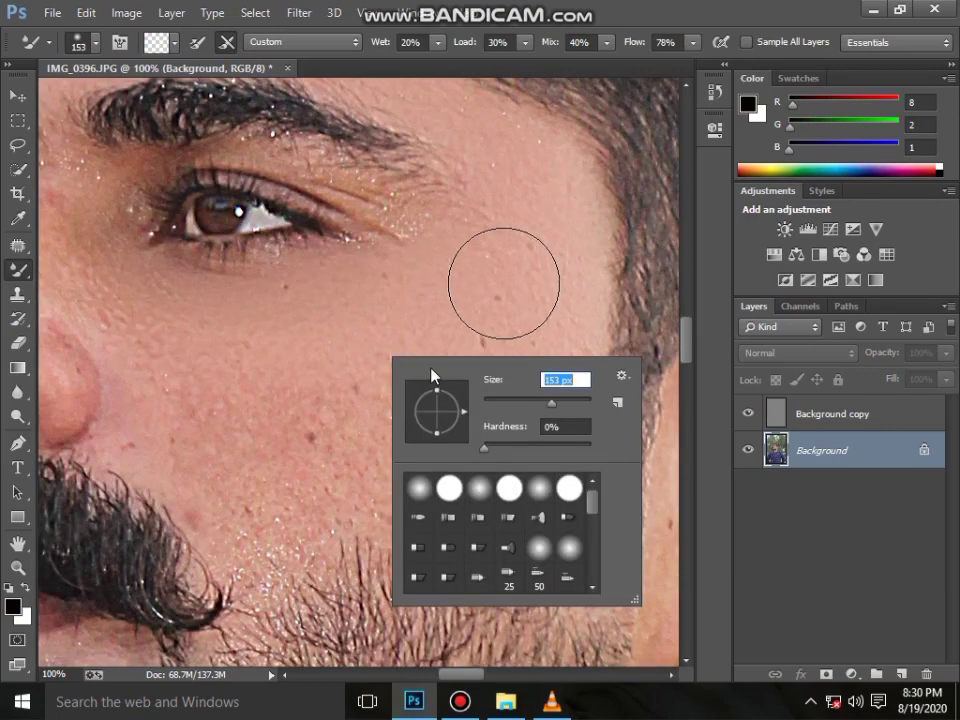
pyautogui.rightClick(326, 360)
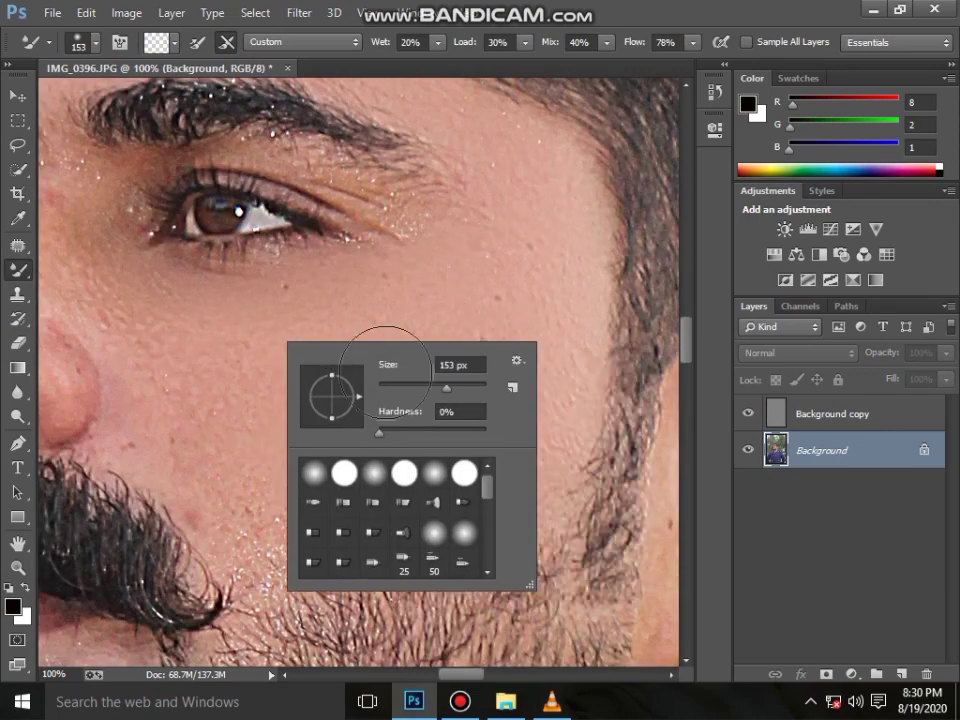
pyautogui.scroll(2, 386, 360)
pyautogui.rightClick(425, 345)
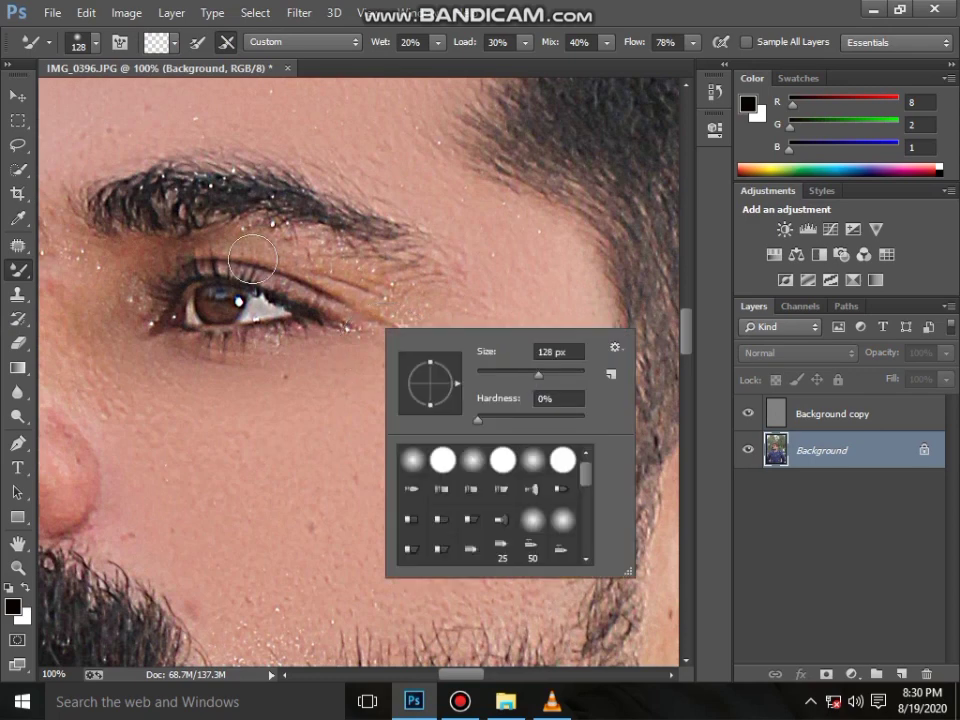
pyautogui.write('6847')
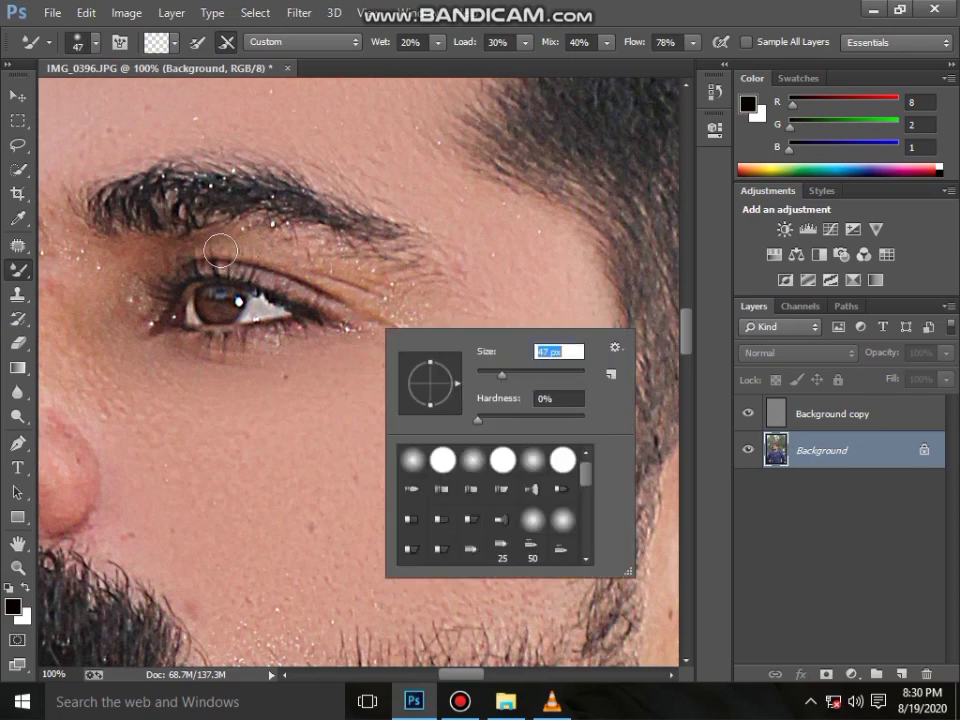
pyautogui.press('Return')
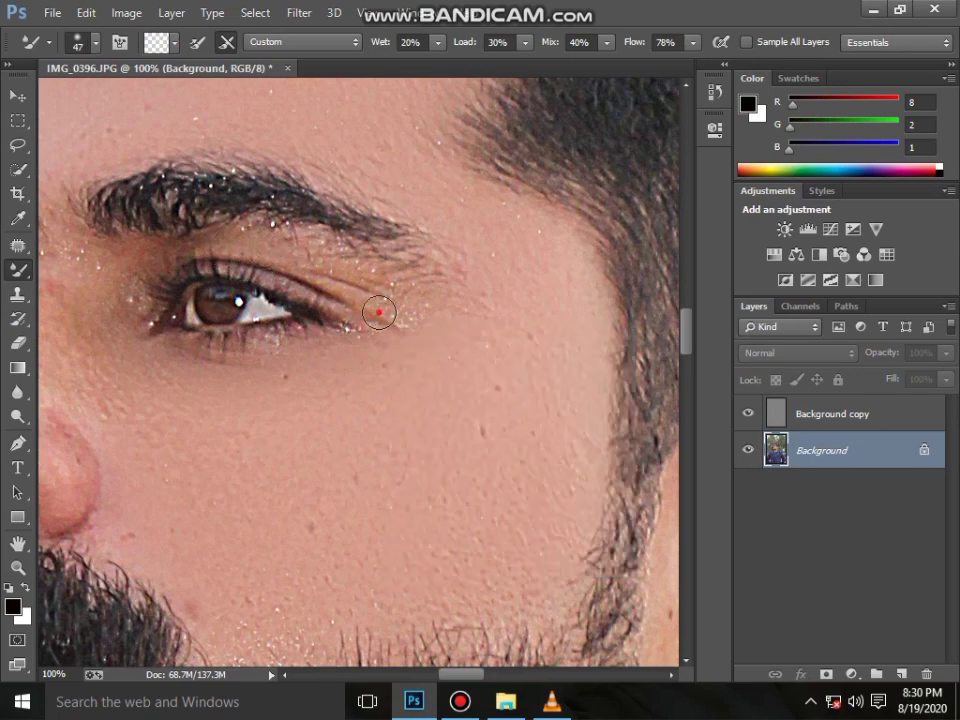
pyautogui.moveTo(378, 312); pyautogui.dragTo(377, 276)
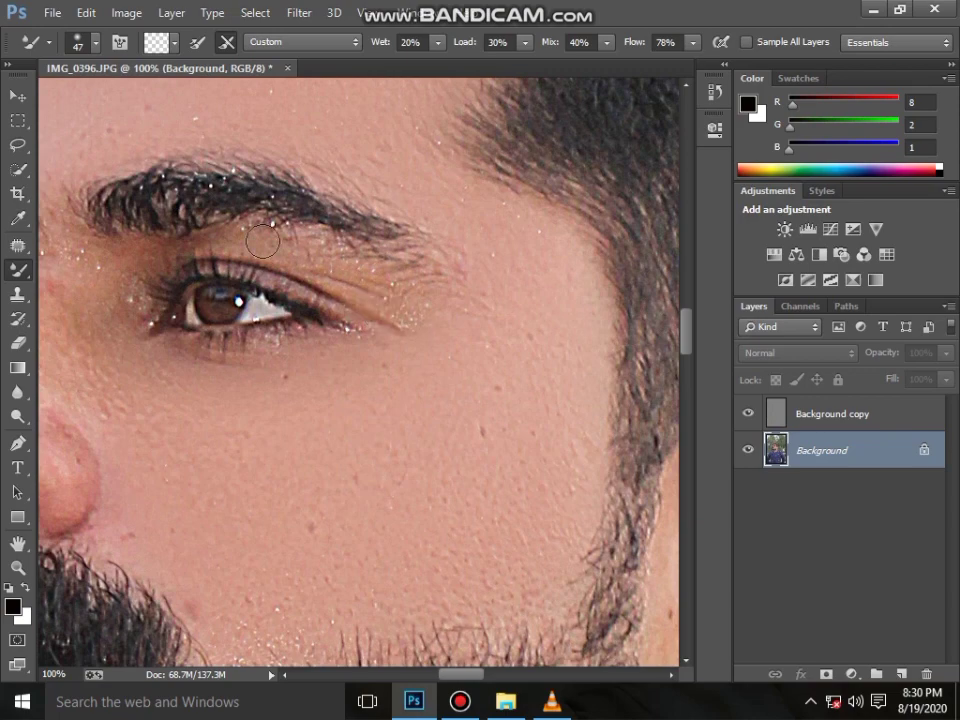
pyautogui.scroll(2, 377, 276)
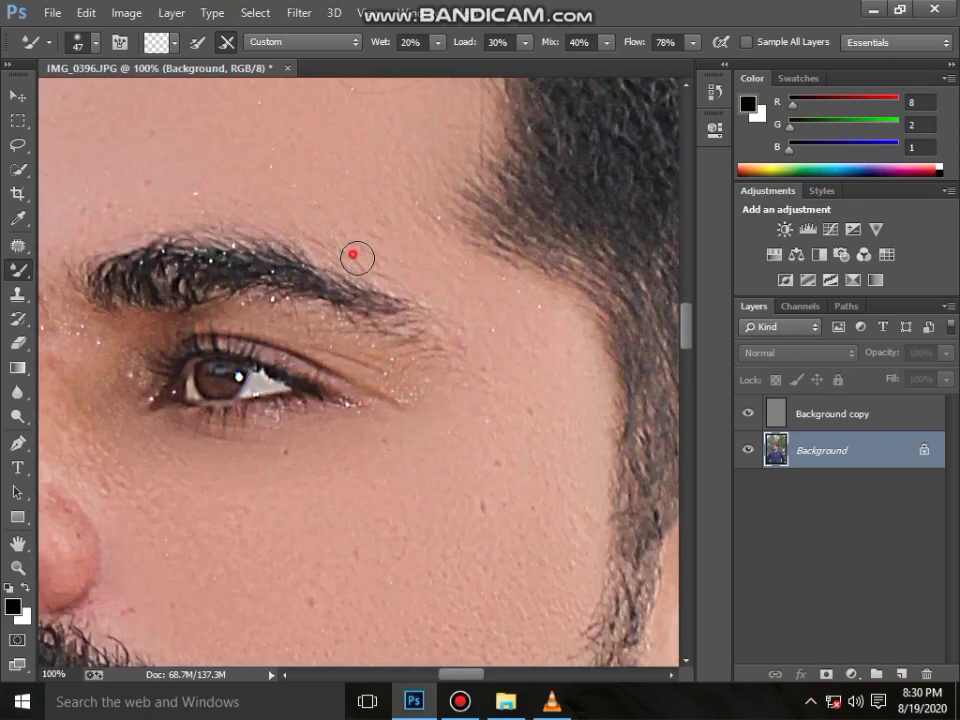
# Resize the blending brush to 50 px
pyautogui.scroll(-2, 407, 407)
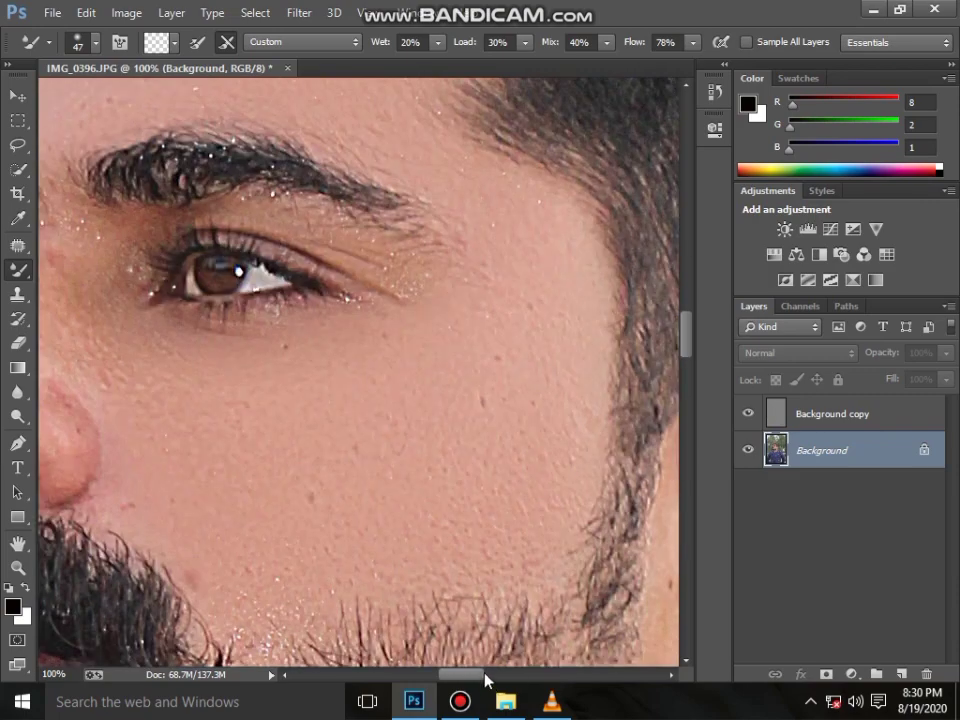
pyautogui.hscroll(-3, 430, 560)
pyautogui.scroll(1, 421, 540)
pyautogui.rightClick(316, 410)
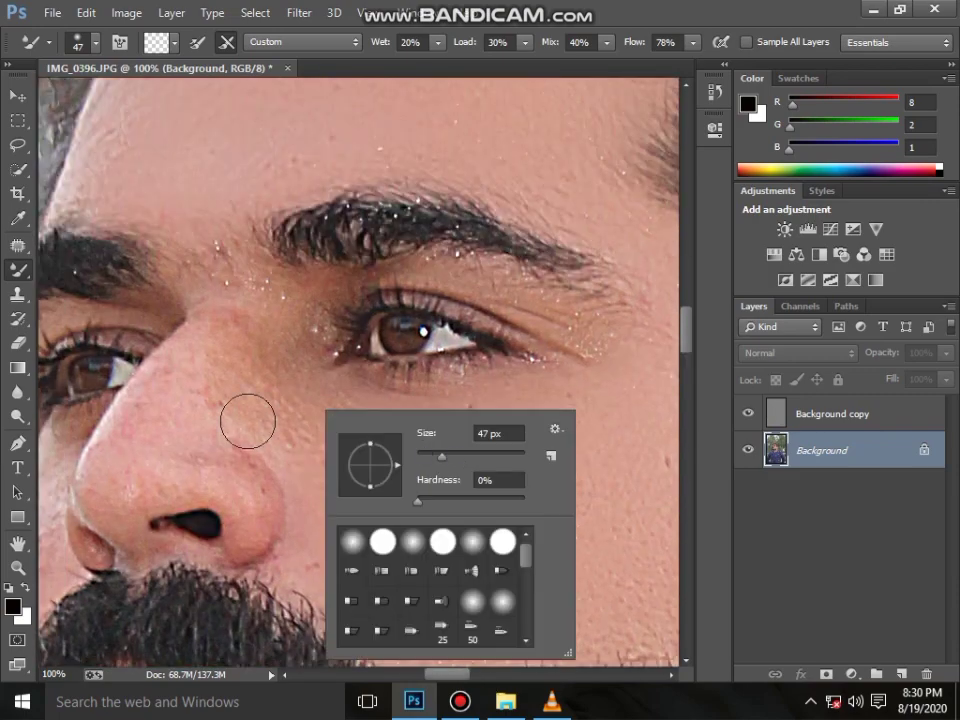
pyautogui.write('76')
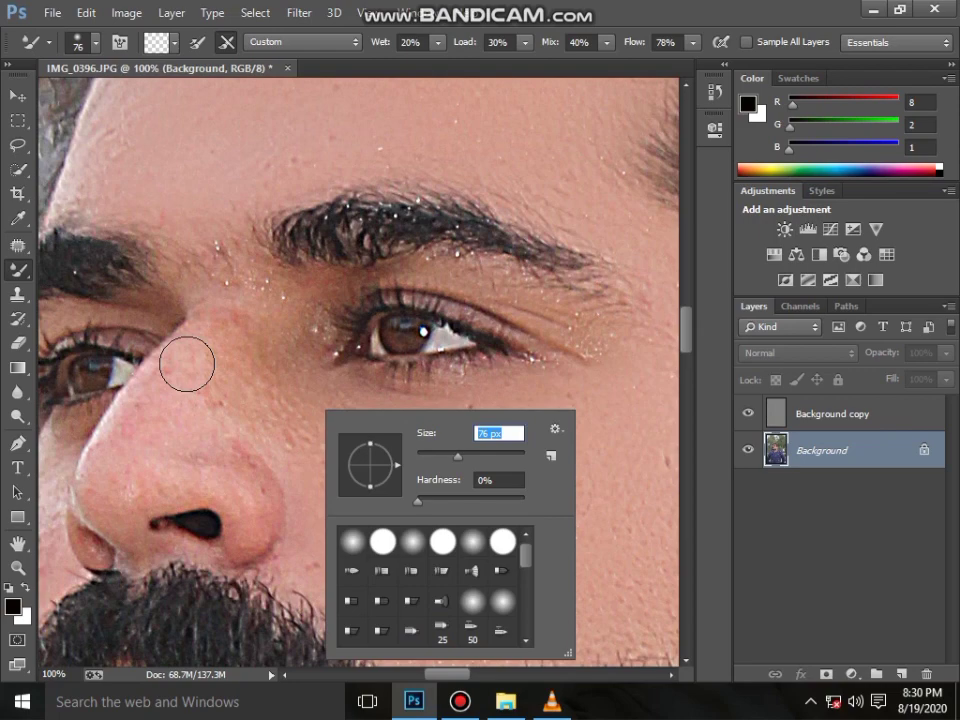
pyautogui.write('26')
pyautogui.scroll(-4, 214, 346)
pyautogui.rightClick(242, 330)
pyautogui.press('Return')
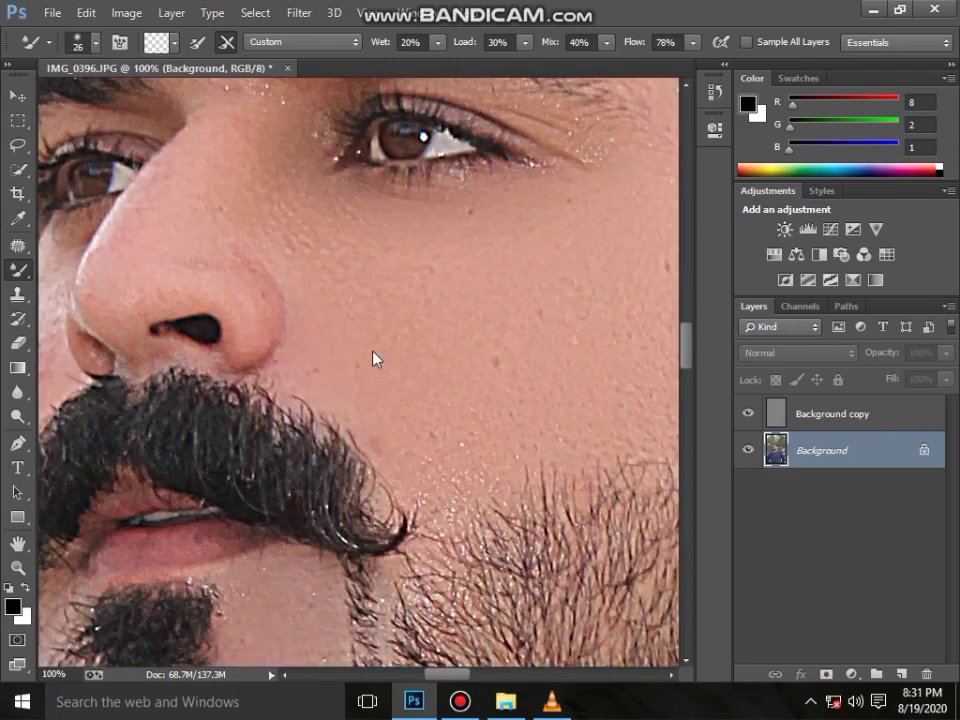
pyautogui.rightClick(210, 338)
pyautogui.write('50')
pyautogui.press('Return')
# Smooth the skin of the lower lip with the 50 px blending brush
pyautogui.scroll(-2, 440, 660)
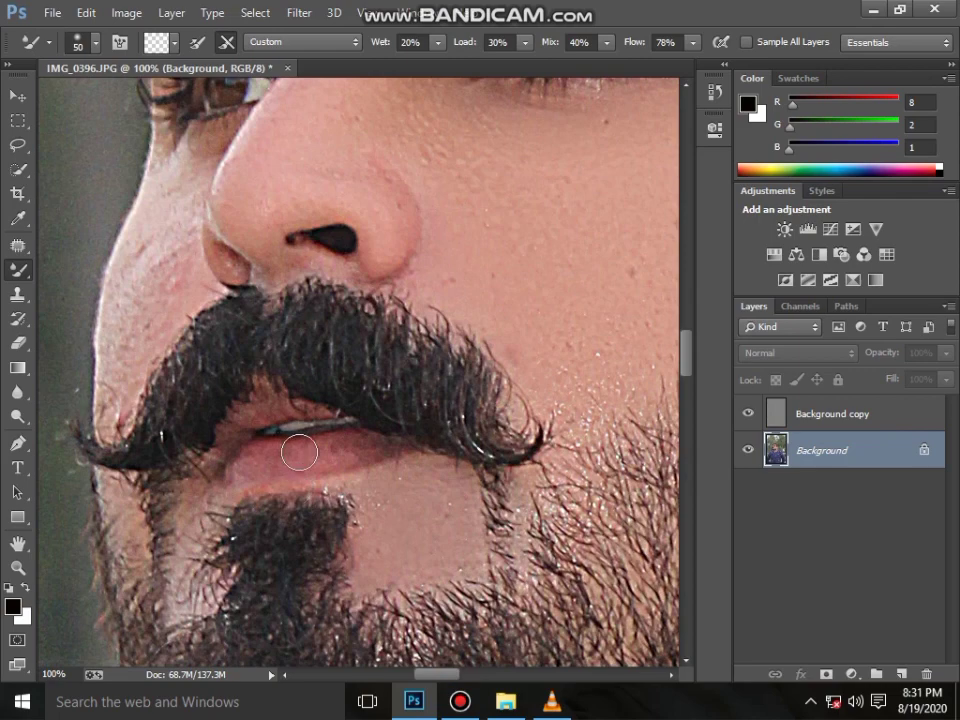
pyautogui.moveTo(312, 455); pyautogui.dragTo(211, 455)
pyautogui.scroll(-2, 211, 455)
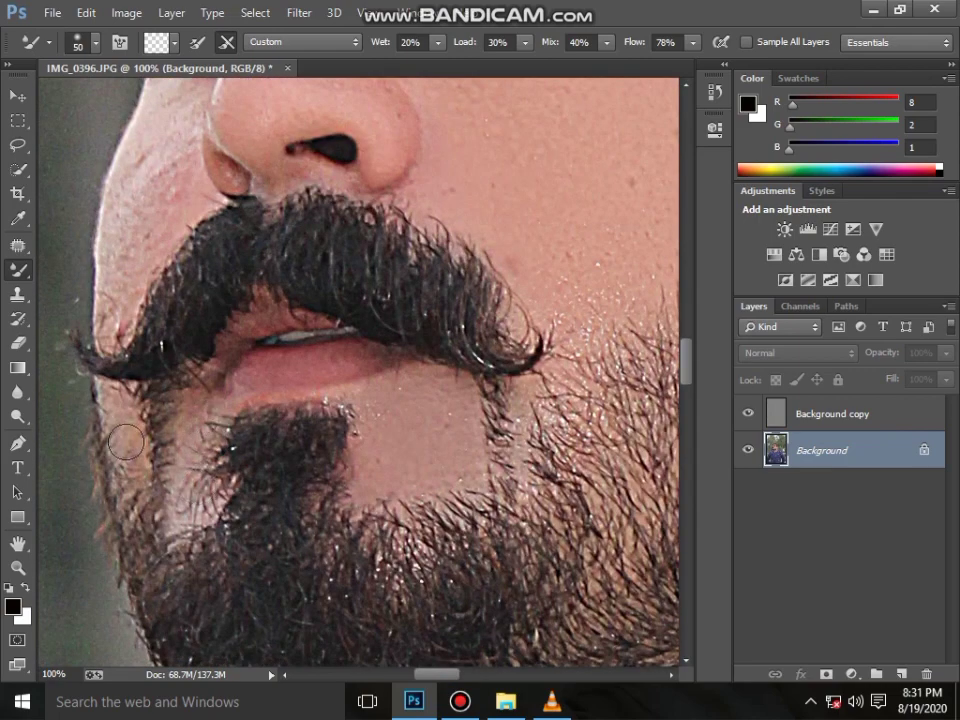
pyautogui.scroll(1, 126, 441)
pyautogui.scroll(2, 120, 436)
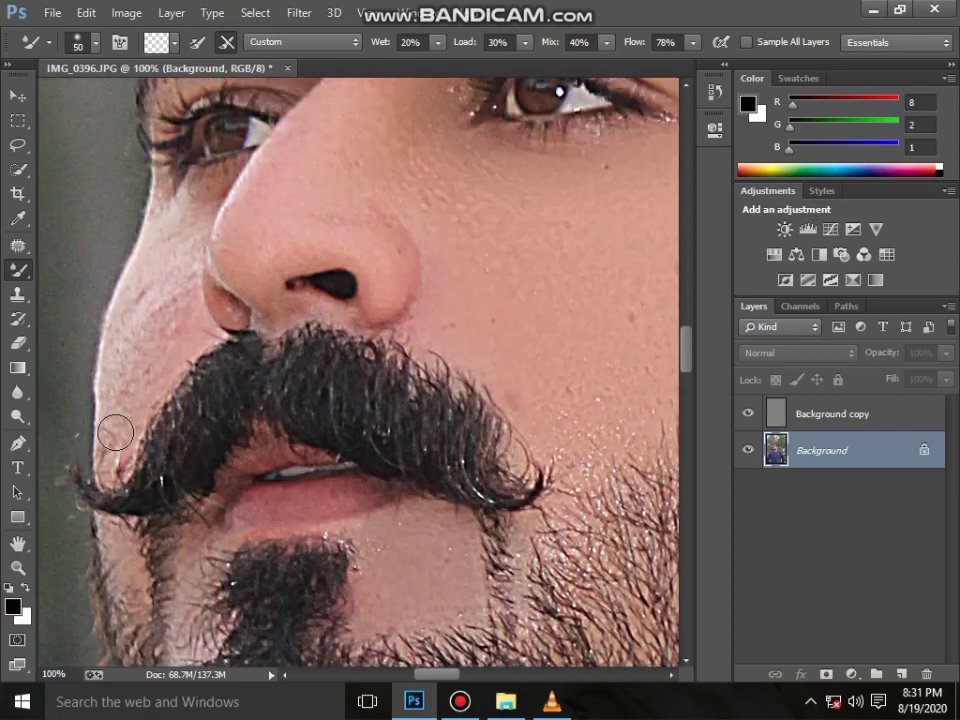
pyautogui.scroll(1, 115, 432)
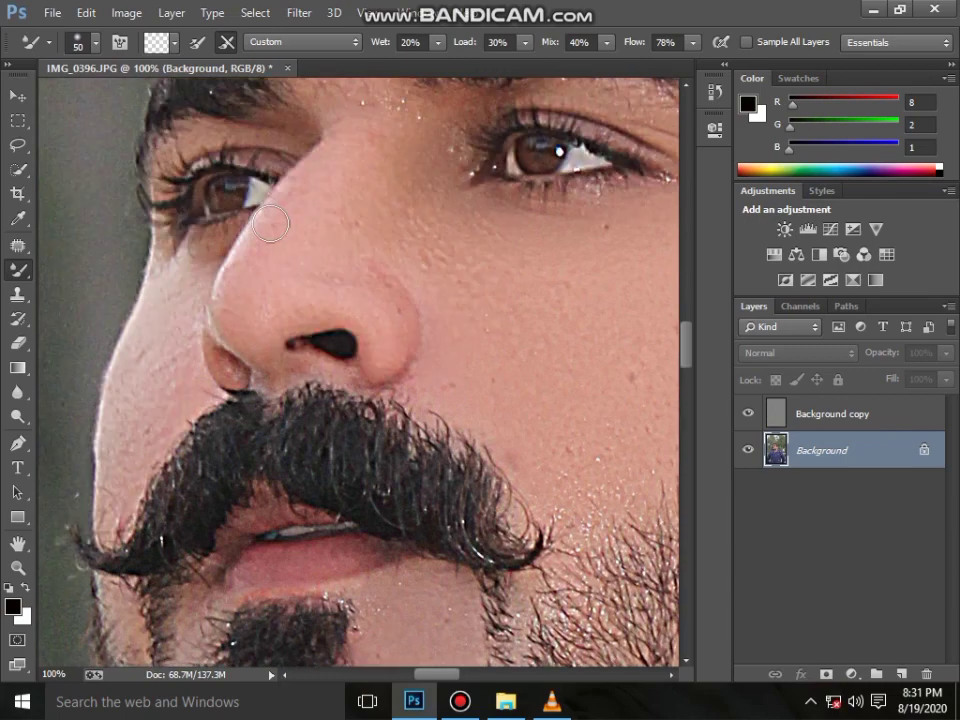
pyautogui.scroll(2, 263, 141)
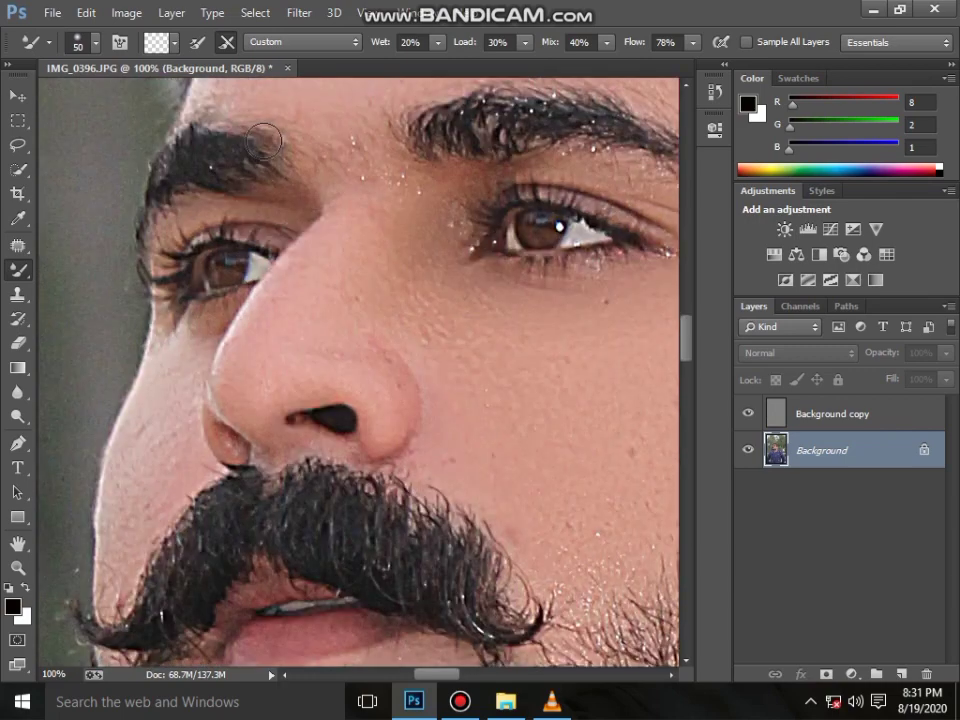
pyautogui.scroll(2, 263, 141)
pyautogui.scroll(3, 266, 259)
pyautogui.rightClick(270, 257)
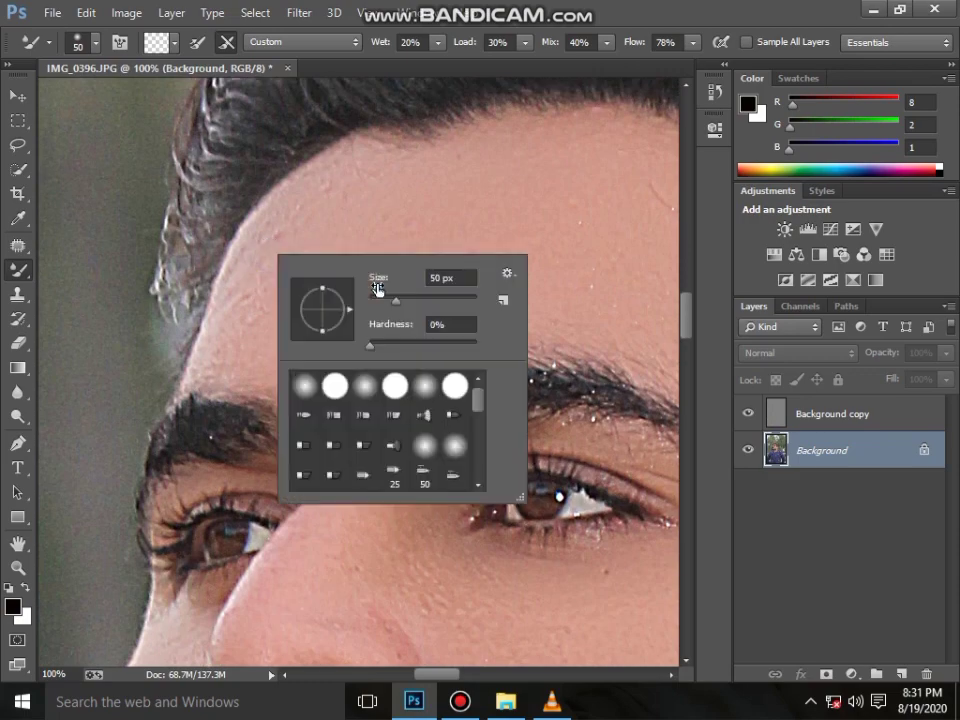
# Apply a 94 px brush size and move the view to the ear
pyautogui.write('94')
pyautogui.press('Return')
pyautogui.scroll(-4, 450, 460)
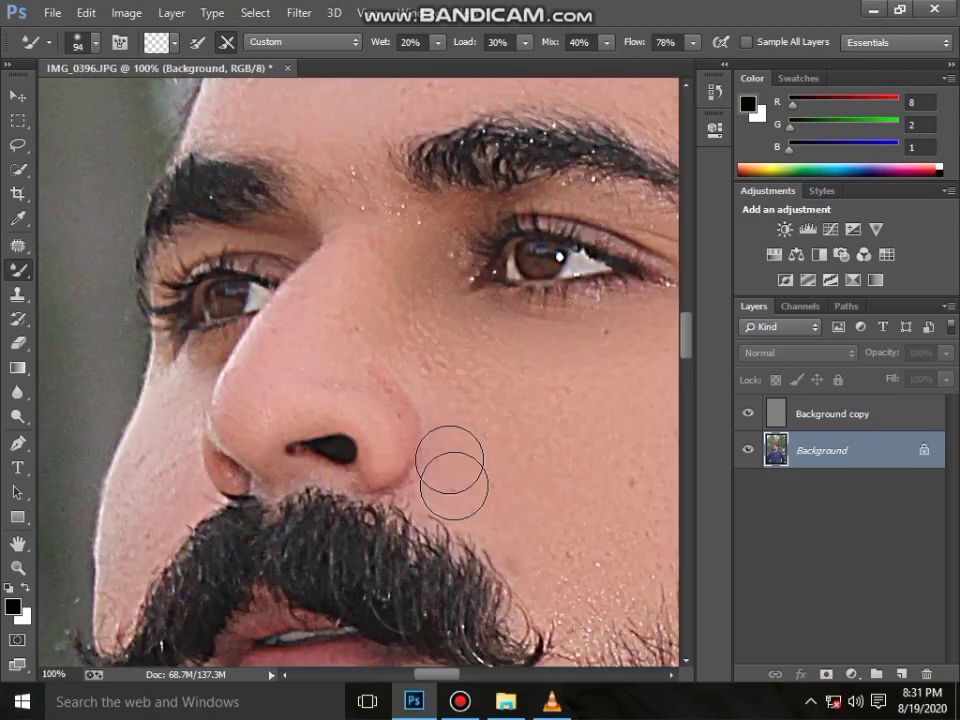
pyautogui.scroll(-2, 452, 470)
pyautogui.scroll(-9, 450, 454)
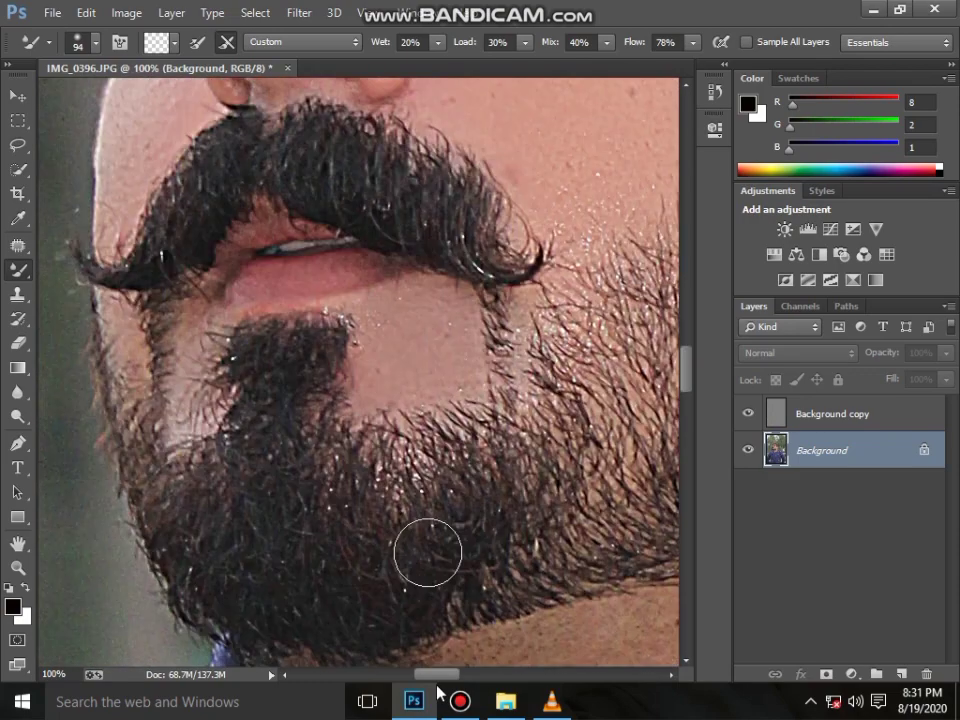
pyautogui.hscroll(5, 455, 270)
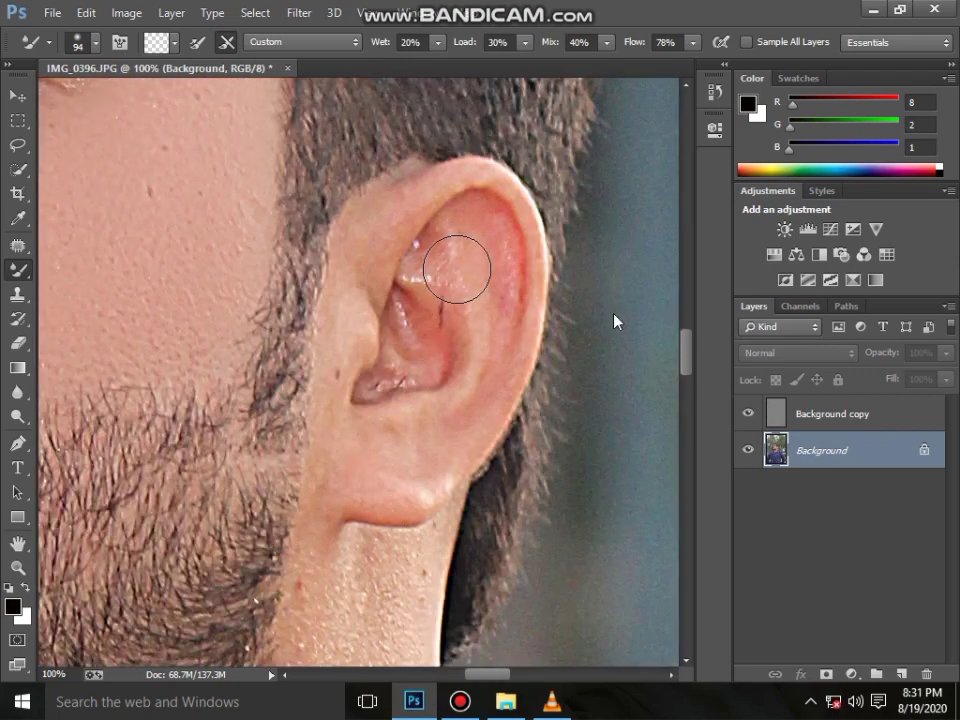
# With a 69 px brush, smooth the earlobe, upper ear rim and inner ear
pyautogui.rightClick(453, 258)
pyautogui.write('69')
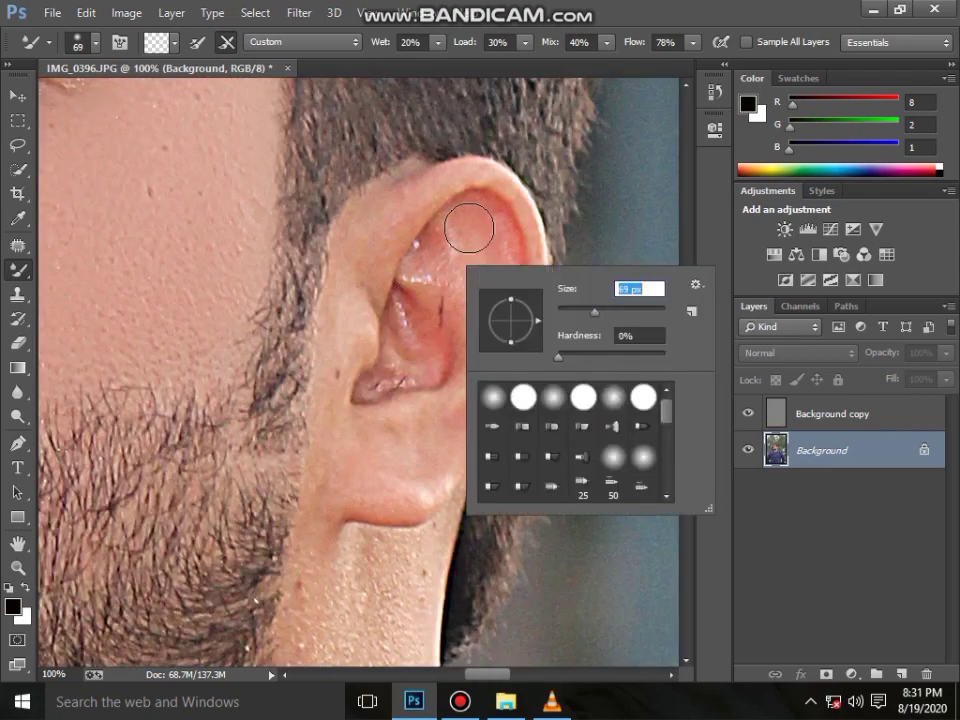
pyautogui.press('Return')
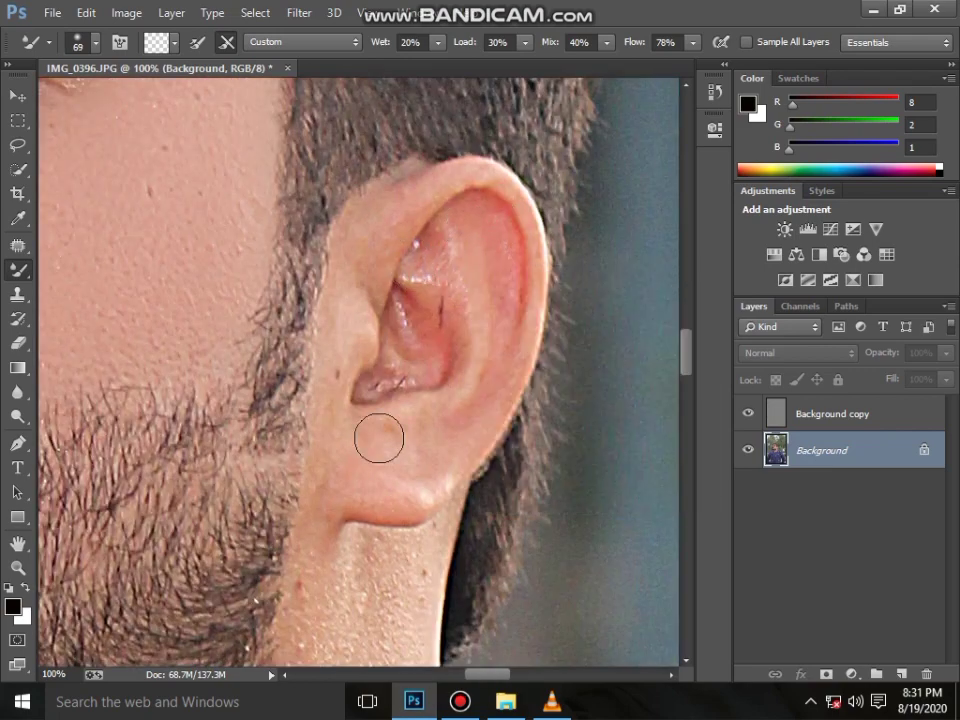
pyautogui.click(430, 433)
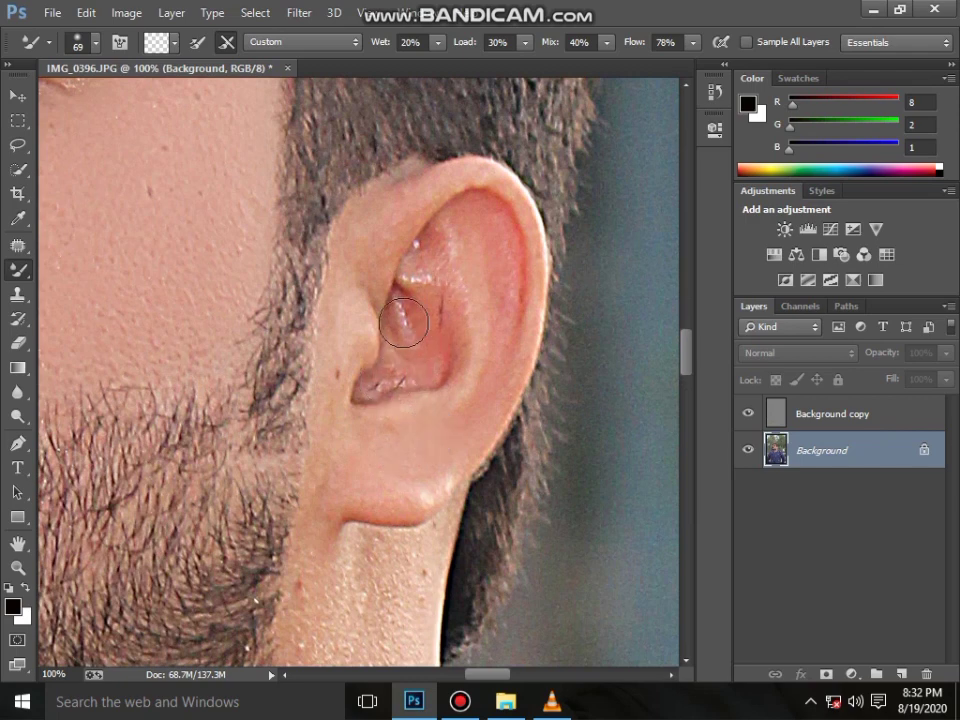
pyautogui.click(452, 185)
pyautogui.moveTo(452, 185); pyautogui.dragTo(514, 197)
pyautogui.click(454, 306)
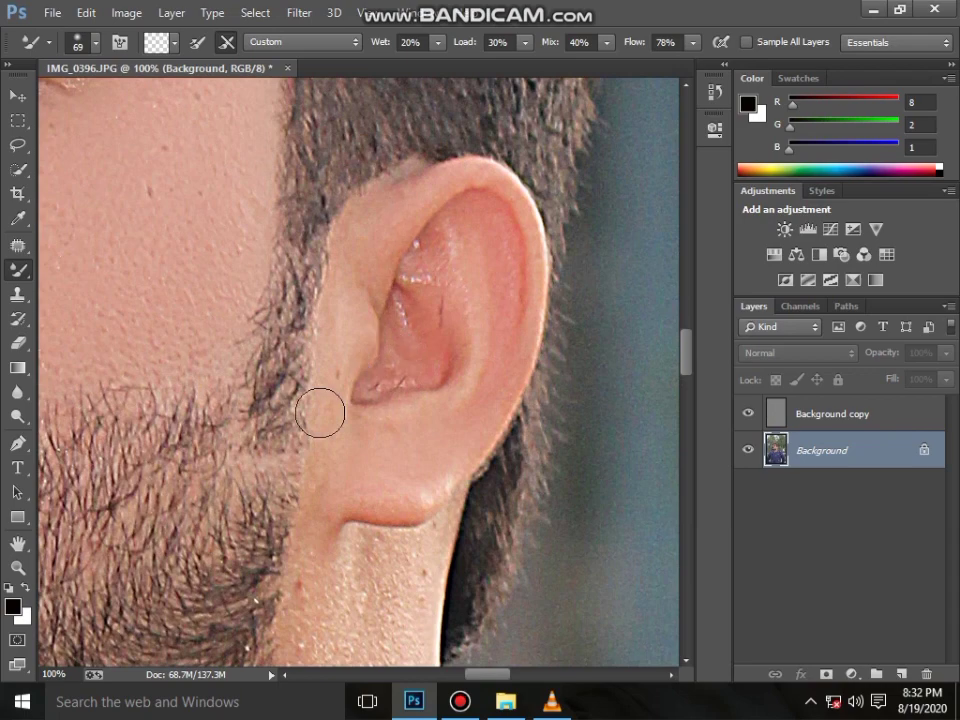
# Enlarge the blending brush to 103 px and move down toward the neck
pyautogui.scroll(-3, 320, 412)
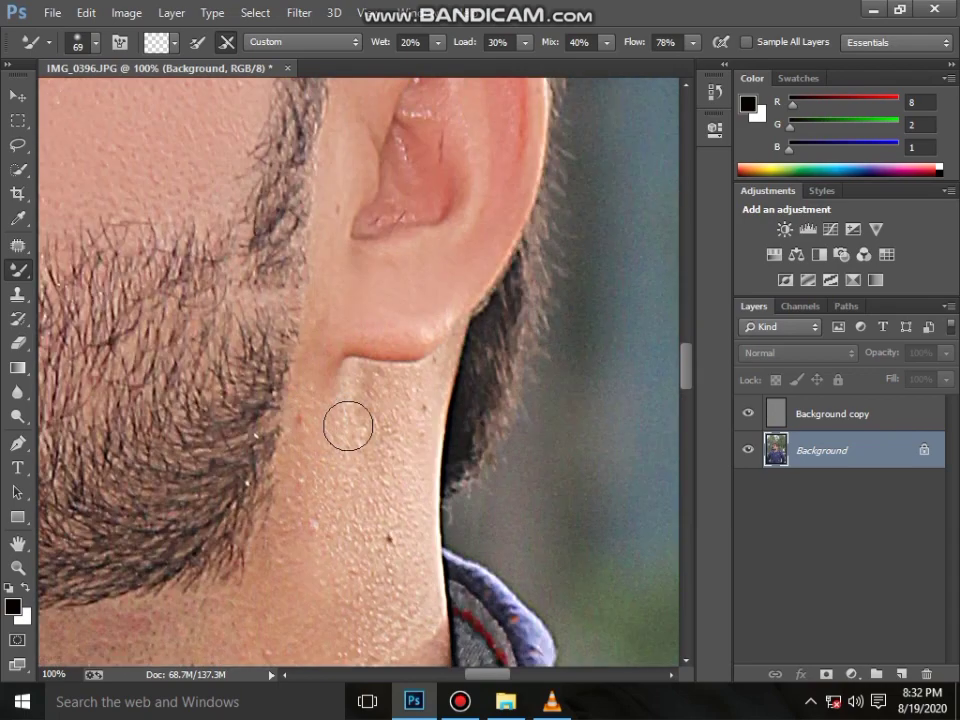
pyautogui.scroll(-2, 345, 395)
pyautogui.rightClick(345, 395)
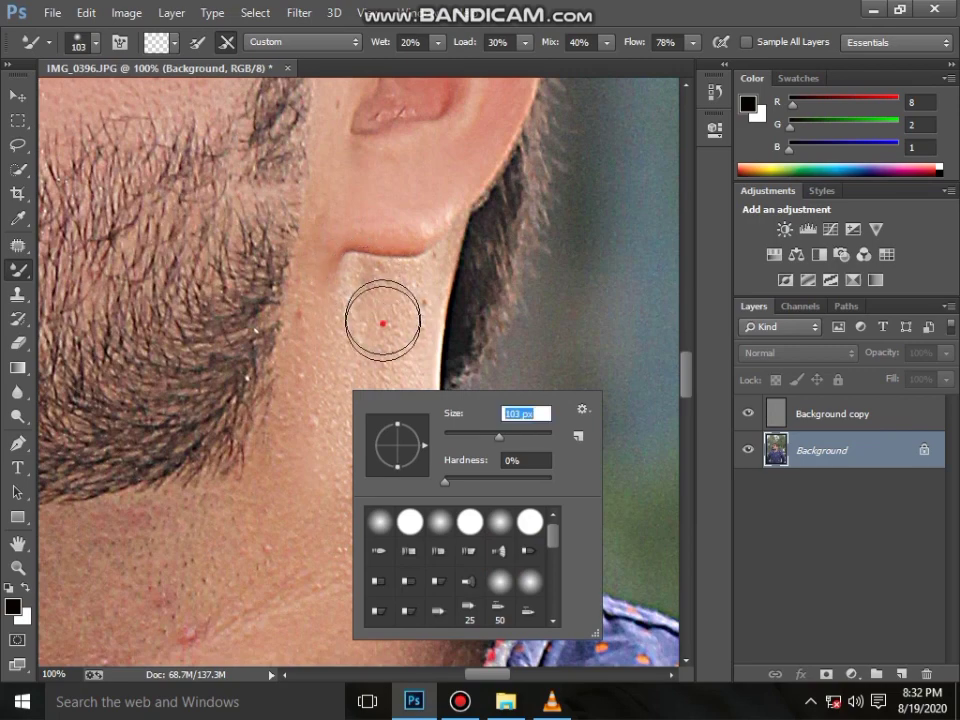
pyautogui.press('Return')
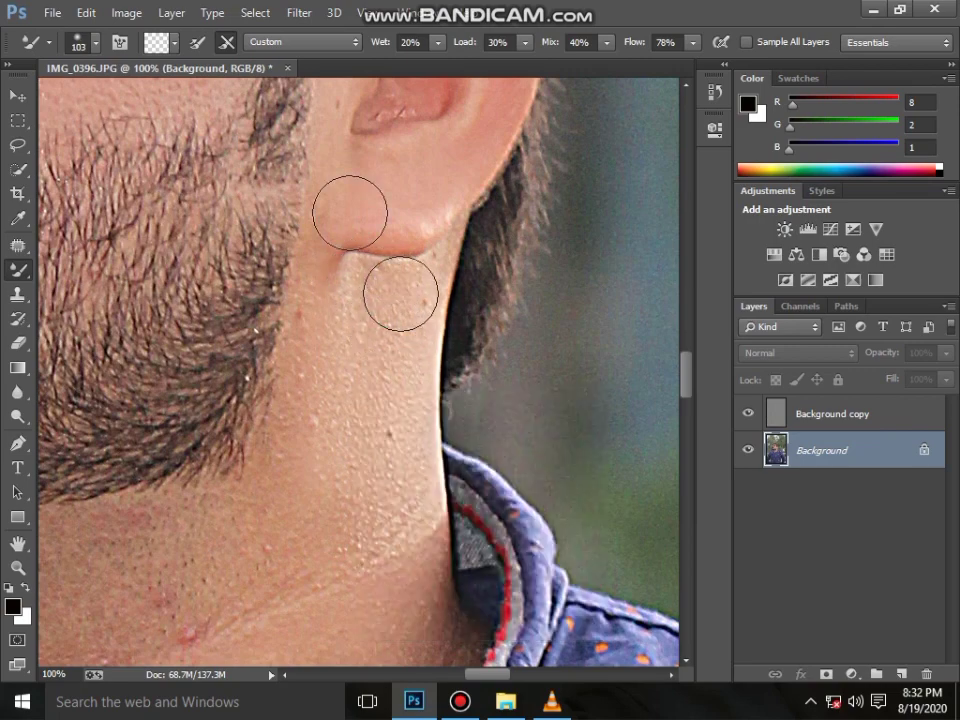
pyautogui.scroll(-3, 400, 294)
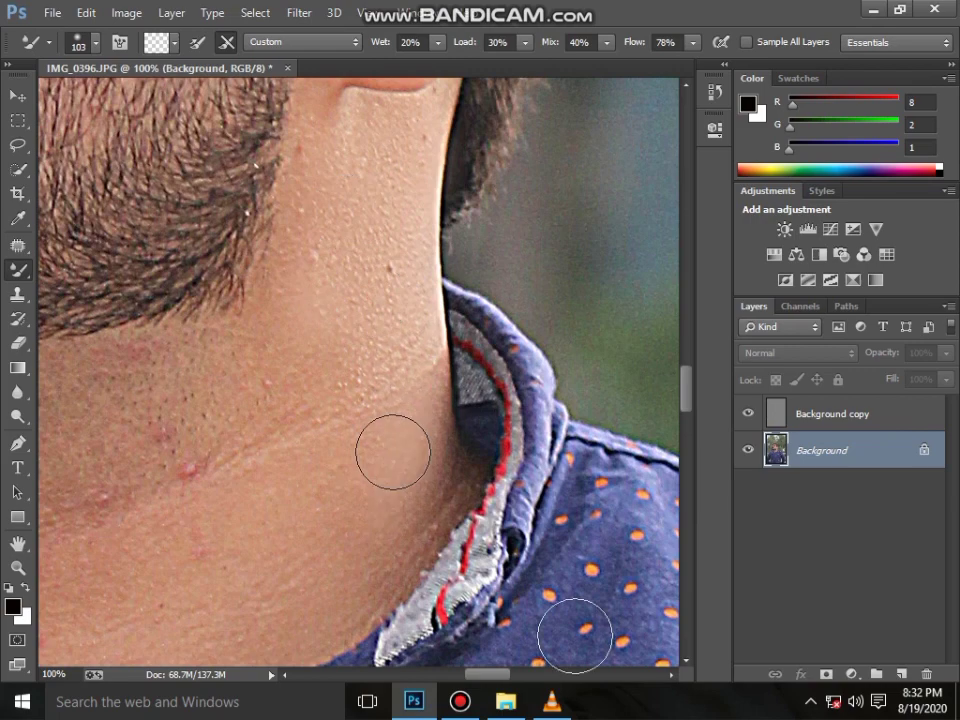
pyautogui.scroll(-3, 392, 450)
pyautogui.scroll(-3, 396, 396)
pyautogui.rightClick(403, 369)
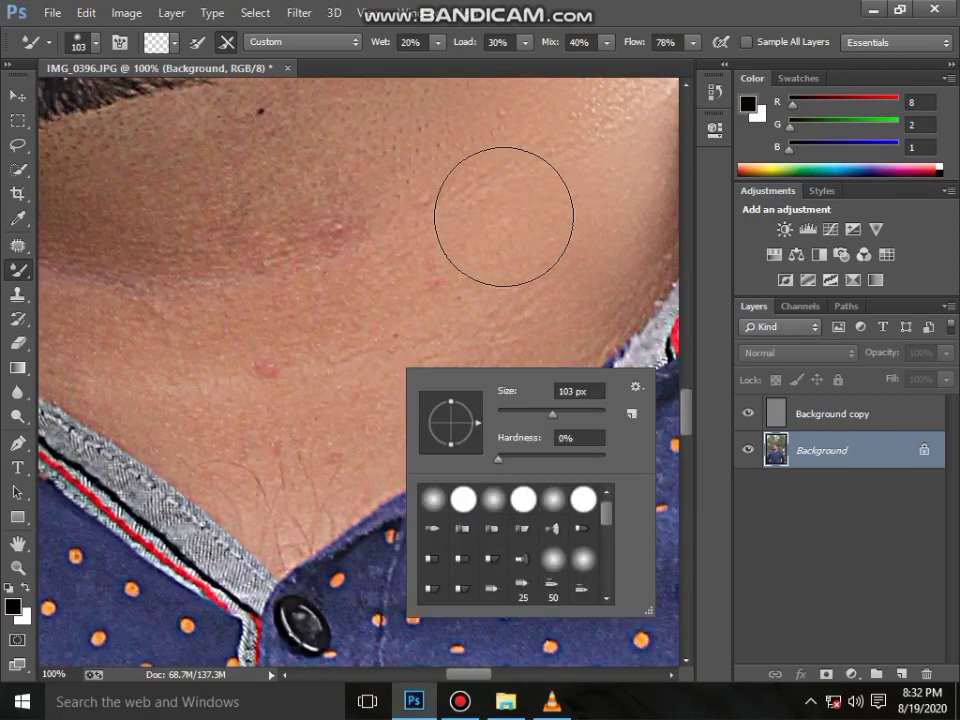
pyautogui.scroll(3, 503, 216)
pyautogui.scroll(3, 364, 440)
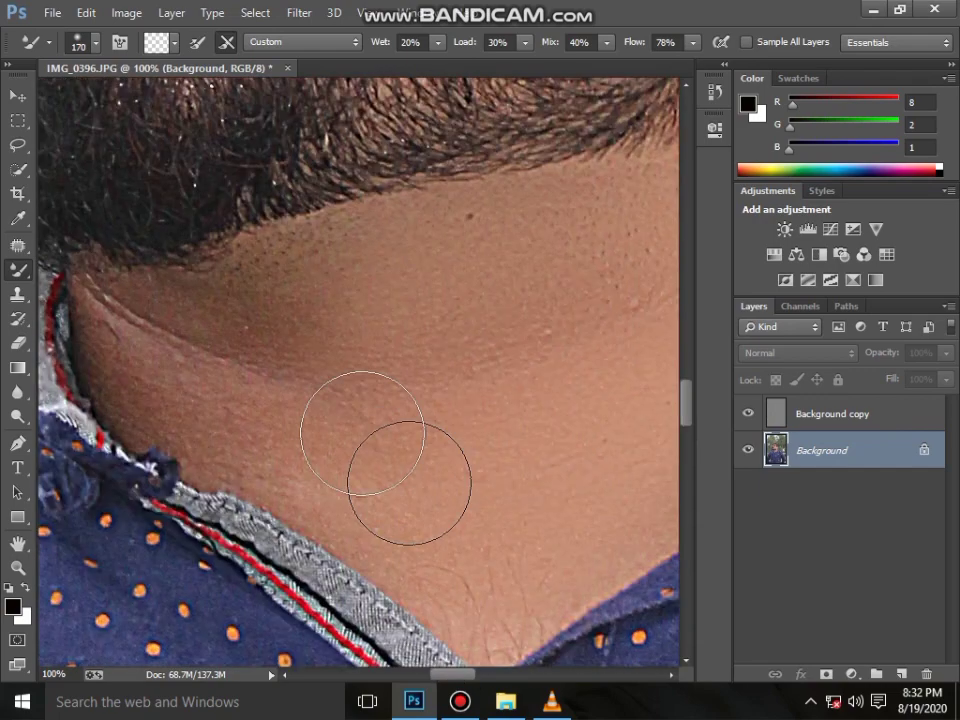
# Resize the brush to 170 px, then 125 px, and fit the photo in the window
pyautogui.rightClick(372, 432)
pyautogui.moveTo(515, 476); pyautogui.dragTo(533, 476)
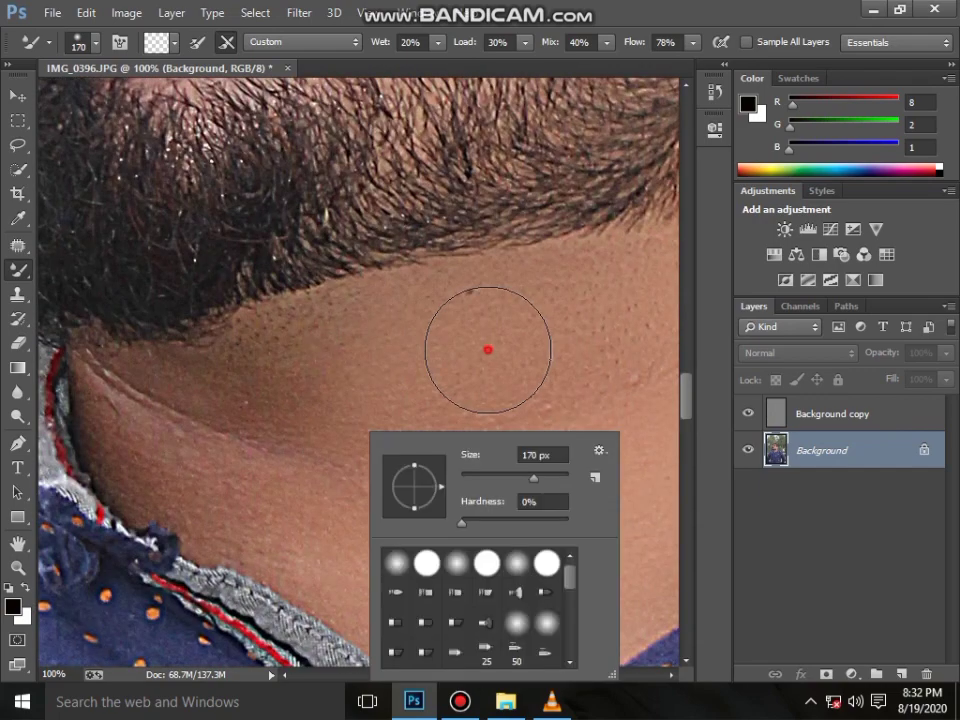
pyautogui.rightClick(256, 402)
pyautogui.press('[')
pyautogui.press('[')
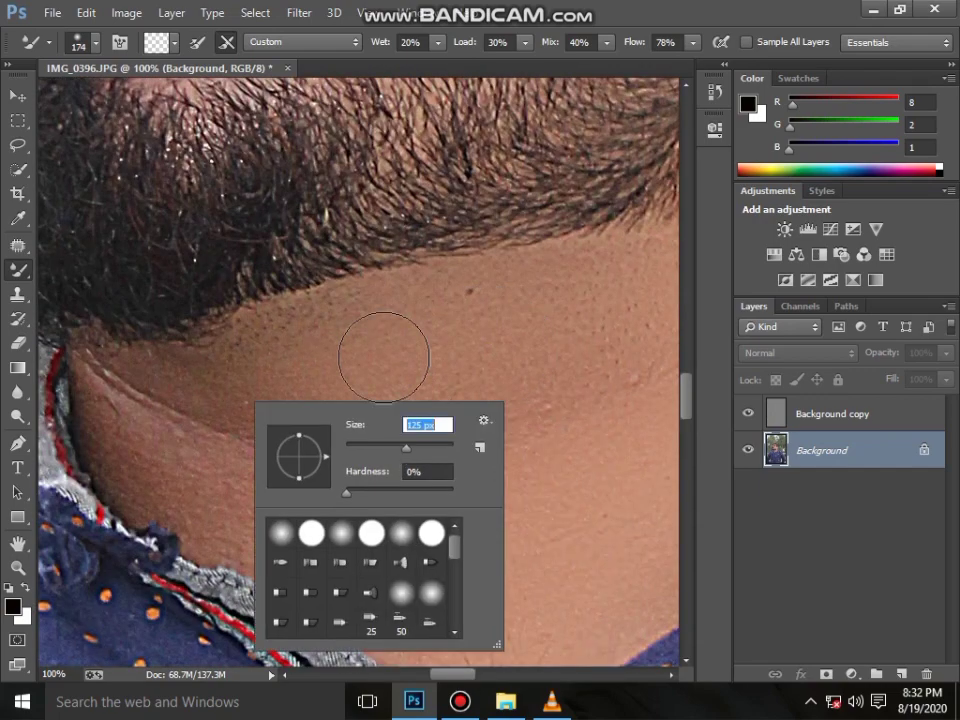
pyautogui.press('Return')
pyautogui.scroll(-2, 413, 317)
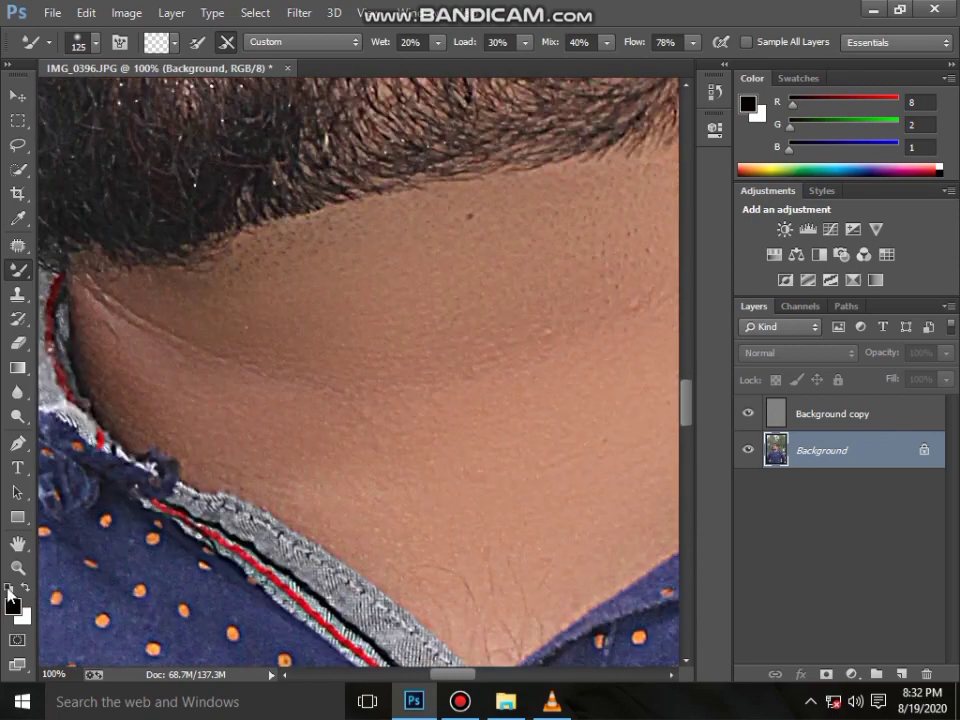
pyautogui.press('z')
pyautogui.hotkey('ctrl', '0')
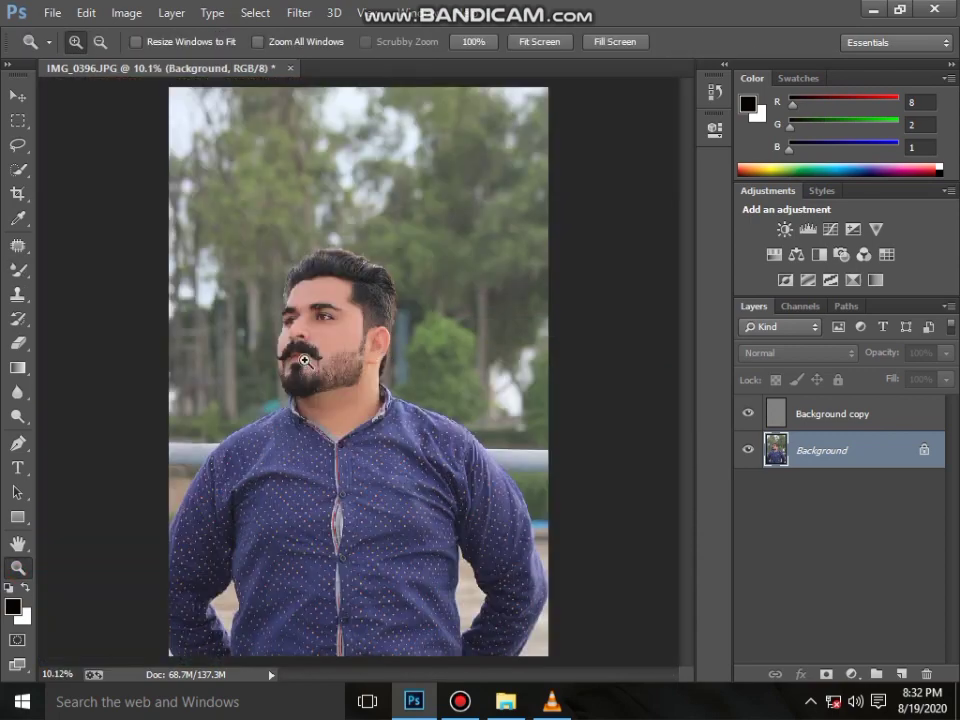
# Zoom into the face and toggle the Background copy on and off to compare
pyautogui.click(305, 361)
pyautogui.scroll(1, 399, 450)
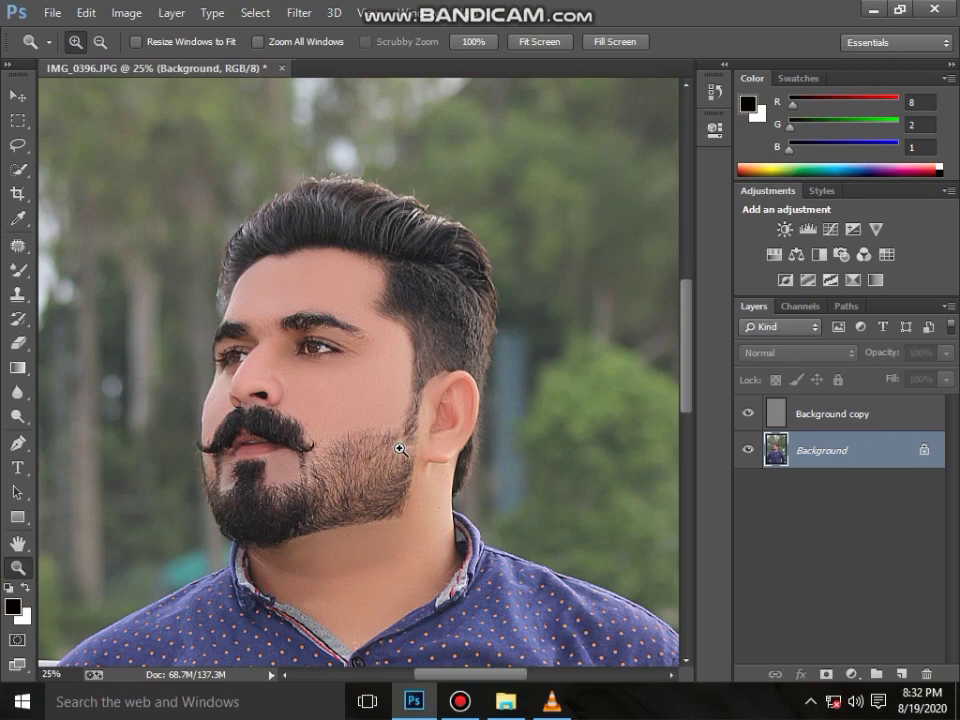
pyautogui.click(399, 450)
pyautogui.click(748, 414)
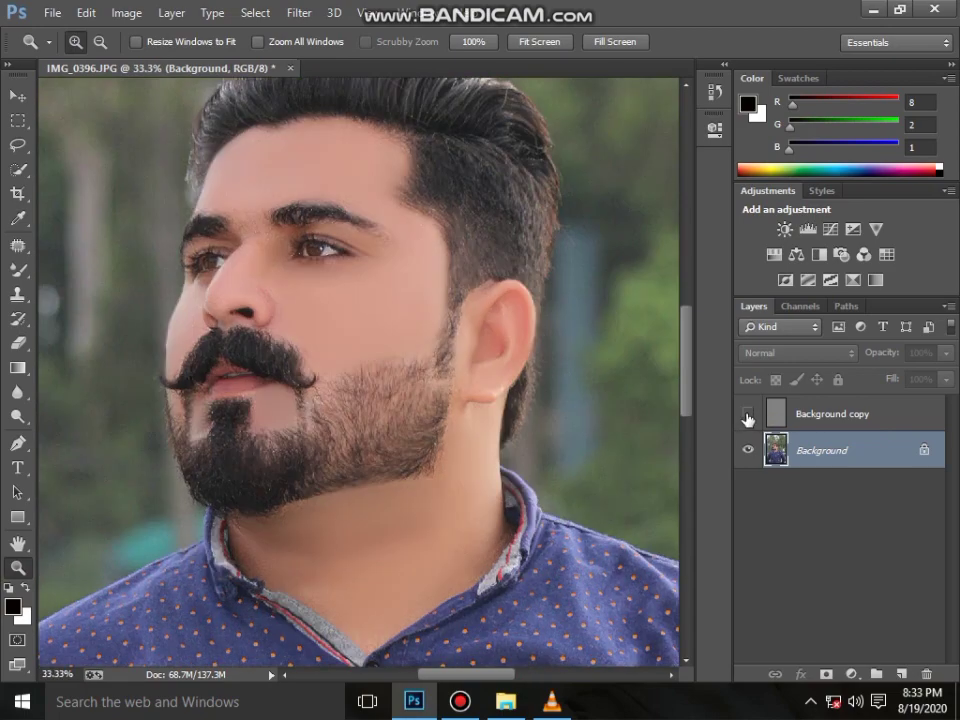
pyautogui.click(748, 415)
pyautogui.click(748, 415)
pyautogui.click(748, 413)
# Set Background copy opacity to 79%, merge visible layers, and duplicate the merged layer
pyautogui.click(900, 416)
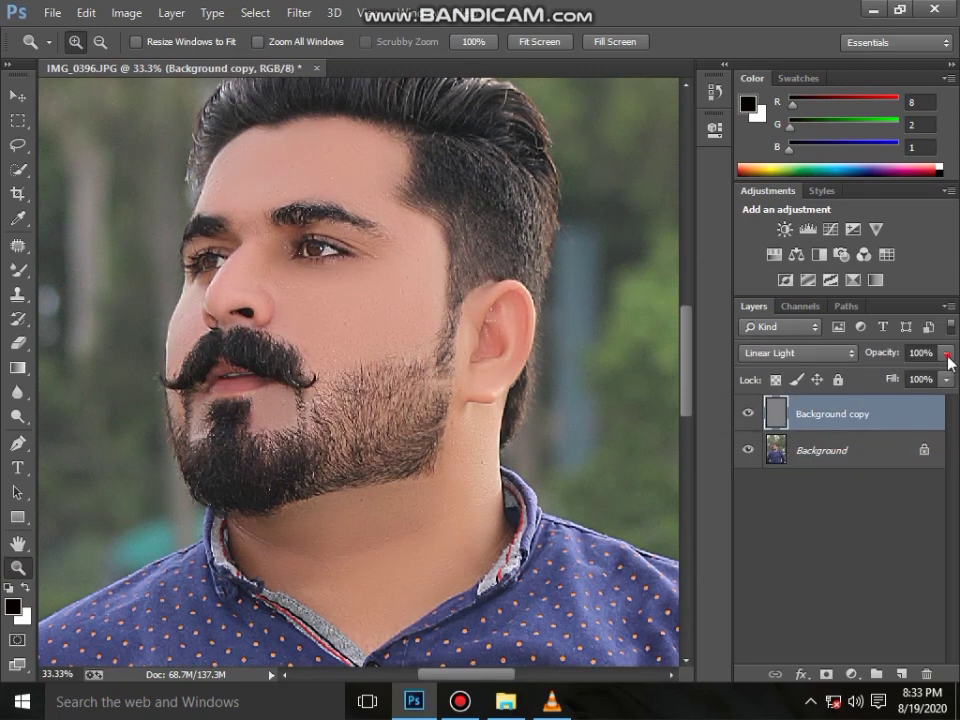
pyautogui.click(946, 353)
pyautogui.moveTo(940, 375); pyautogui.dragTo(926, 375)
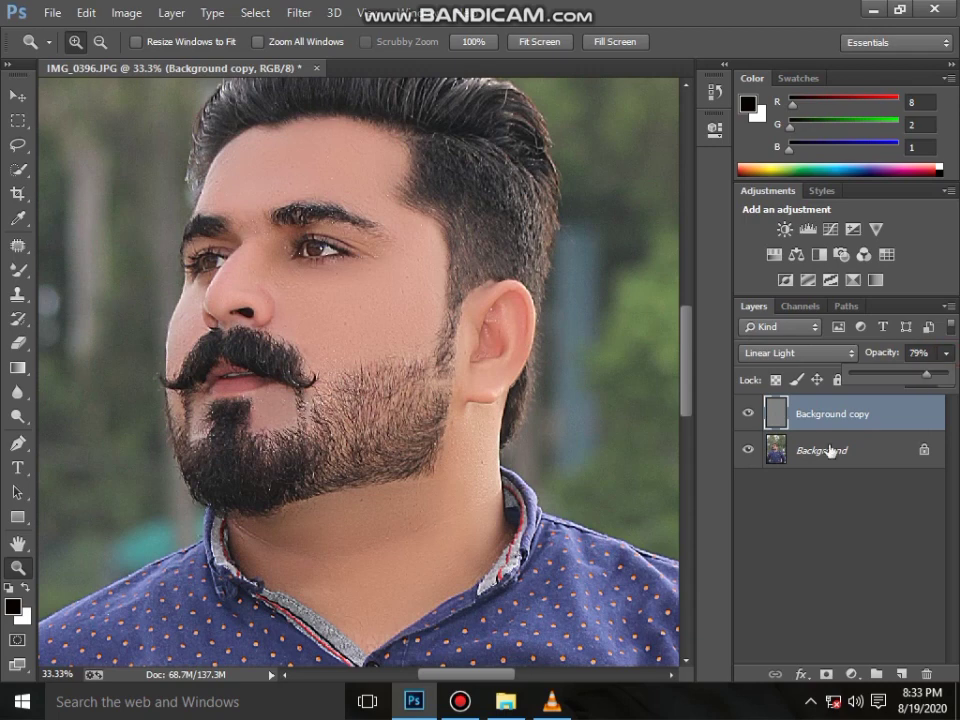
pyautogui.rightClick(753, 451)
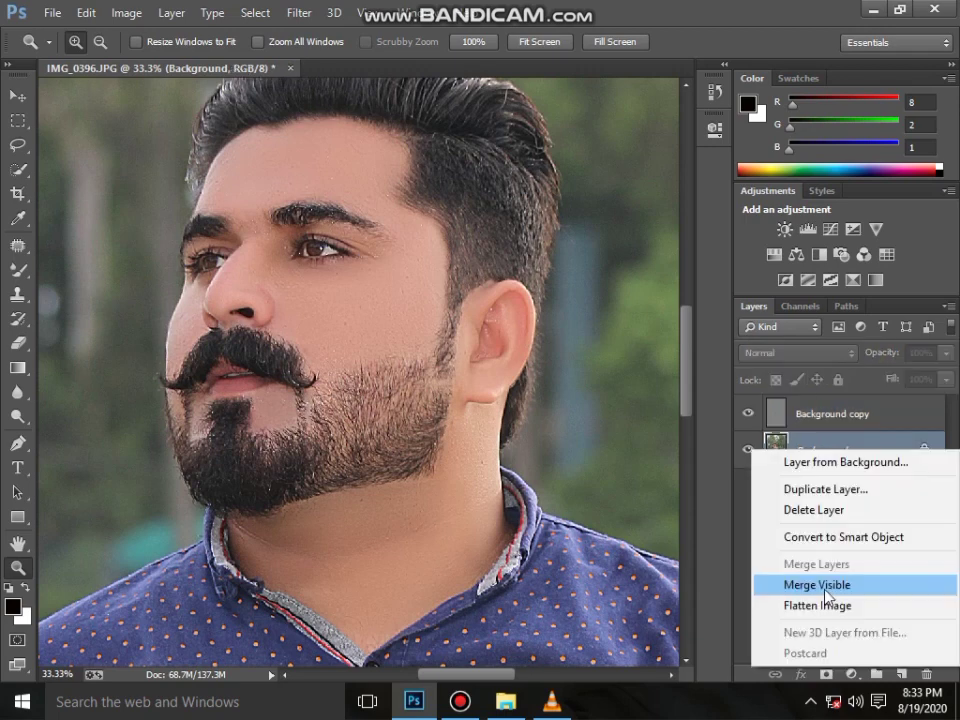
pyautogui.press('Return')
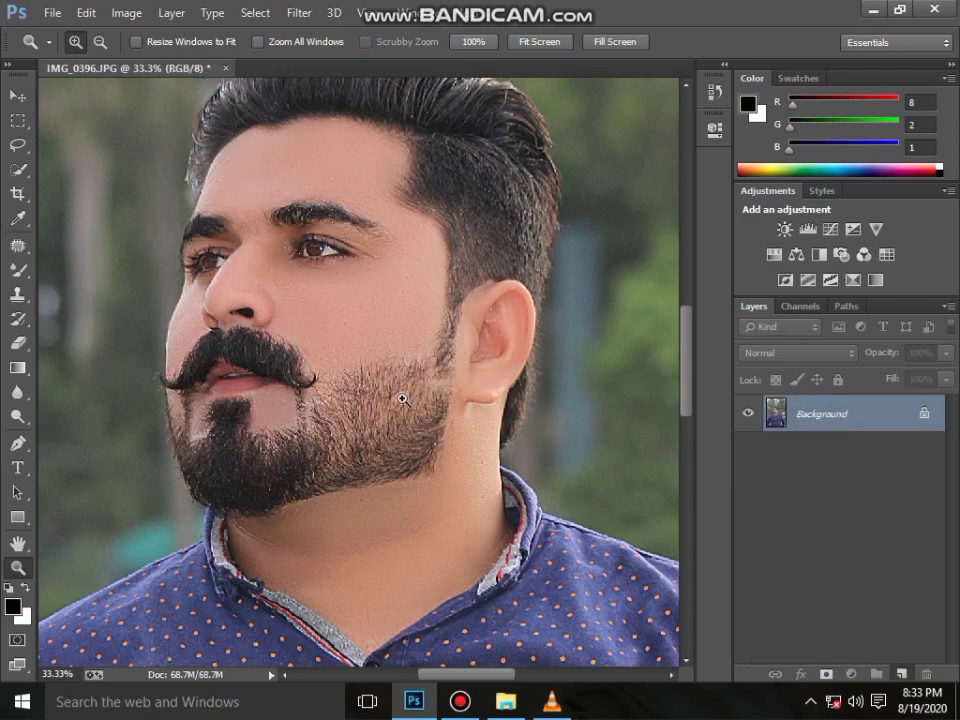
pyautogui.hotkey('ctrl', 'j')
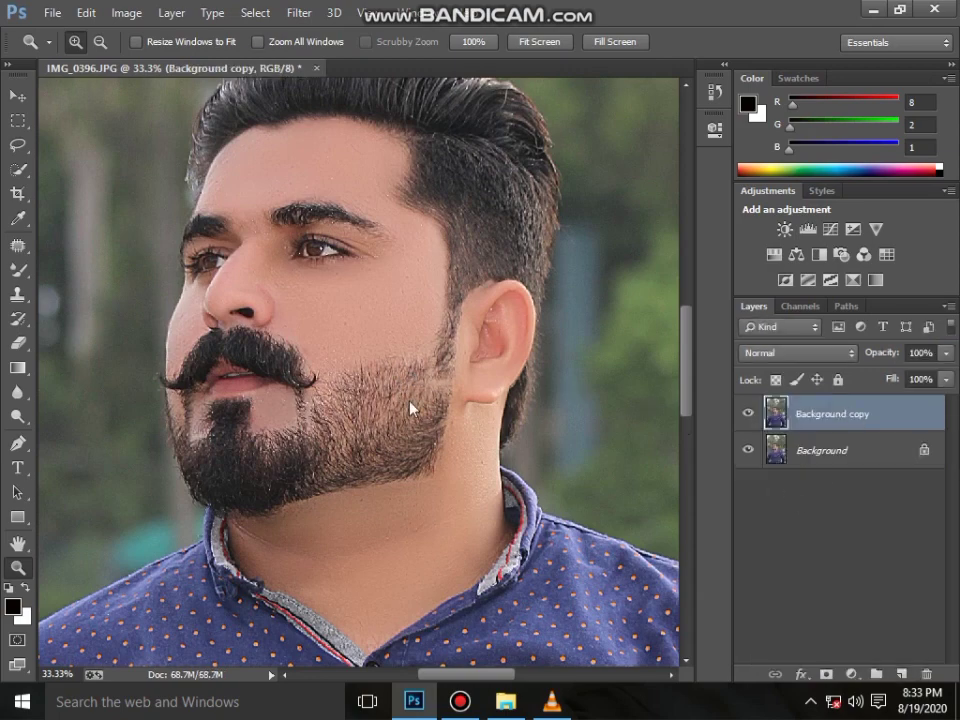
pyautogui.rightClick(403, 399)
pyautogui.click(425, 411)
# Open the Camera Raw Filter and preview the ',,,0989' and 'pppp' presets on the portrait
pyautogui.click(293, 12)
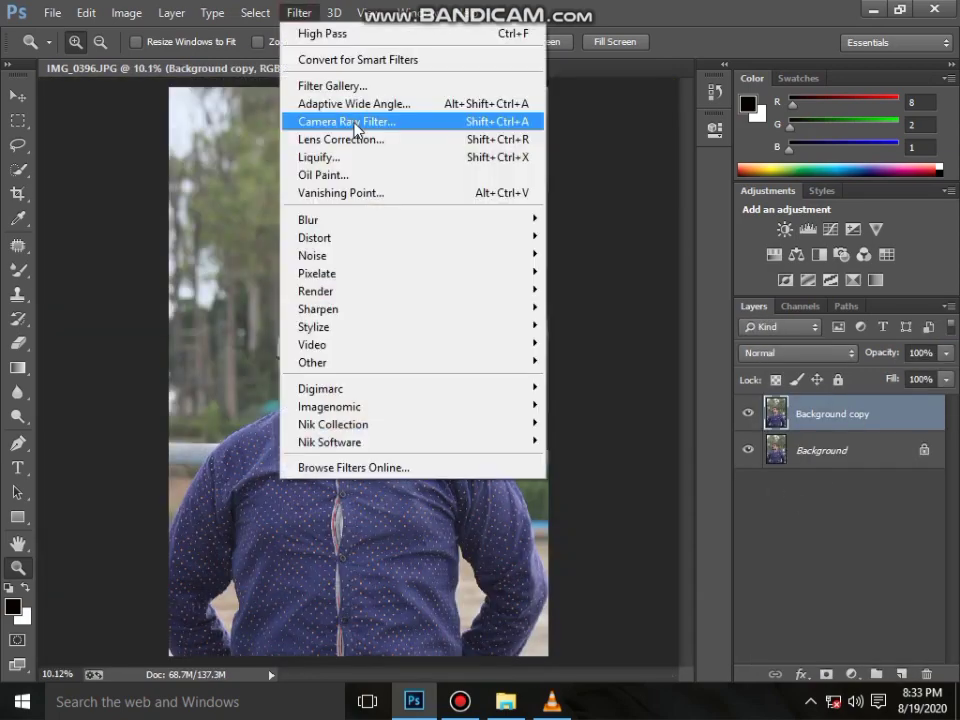
pyautogui.click(355, 122)
pyautogui.click(884, 205)
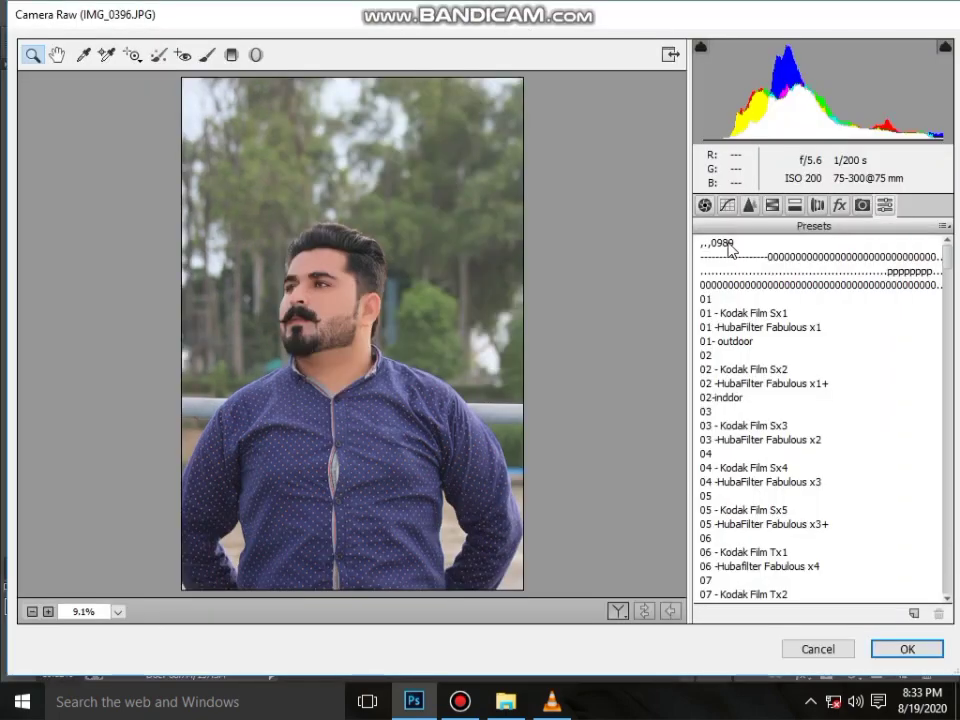
pyautogui.click(729, 245)
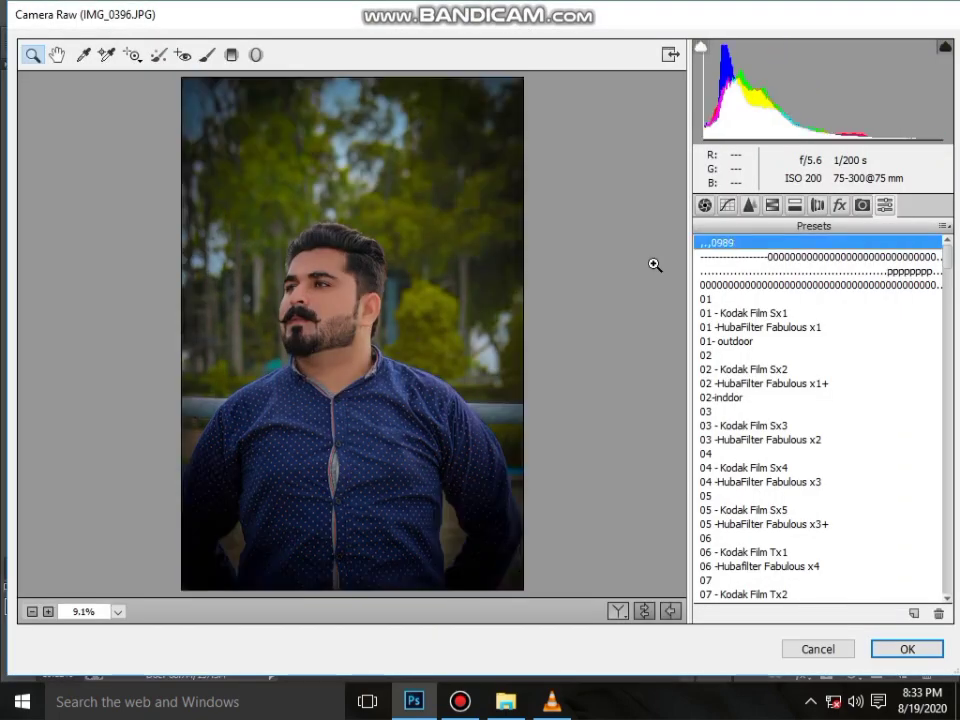
pyautogui.click(318, 309)
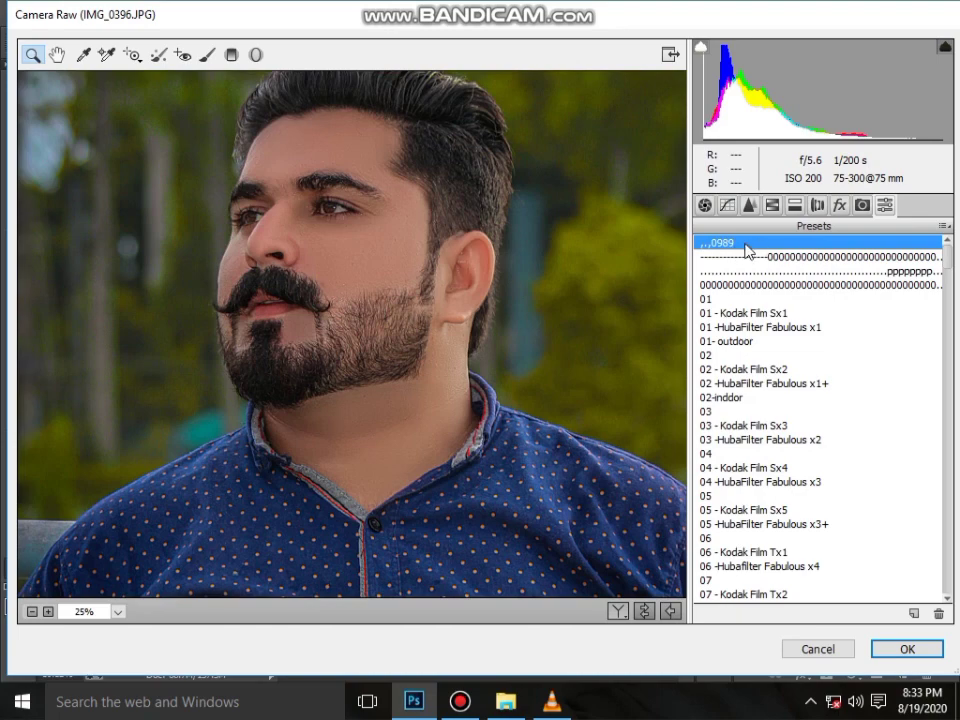
pyautogui.click(748, 258)
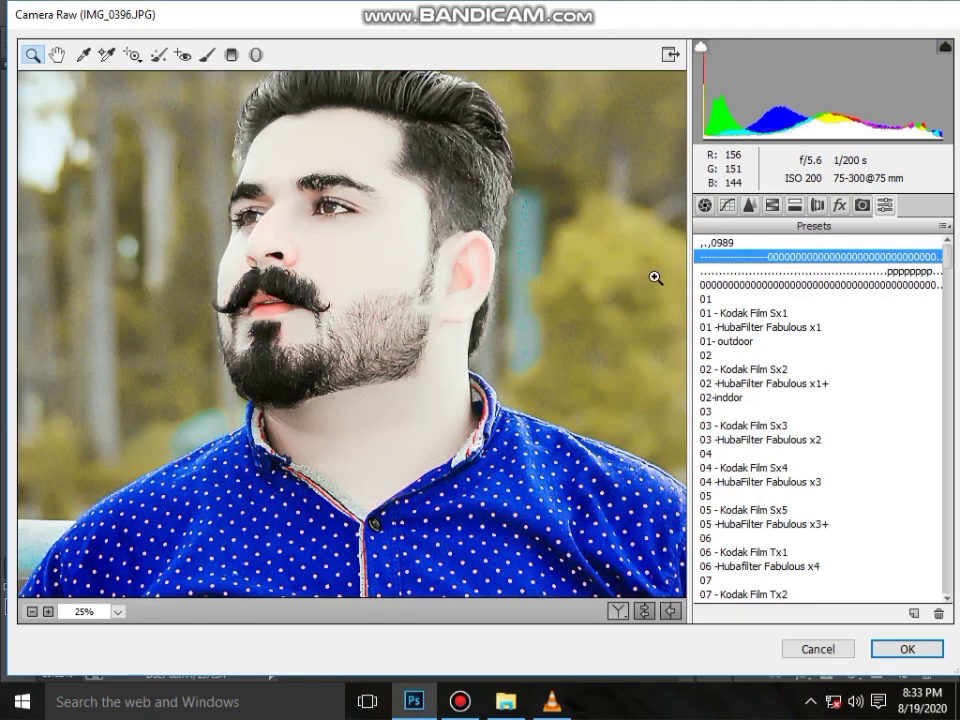
pyautogui.click(777, 272)
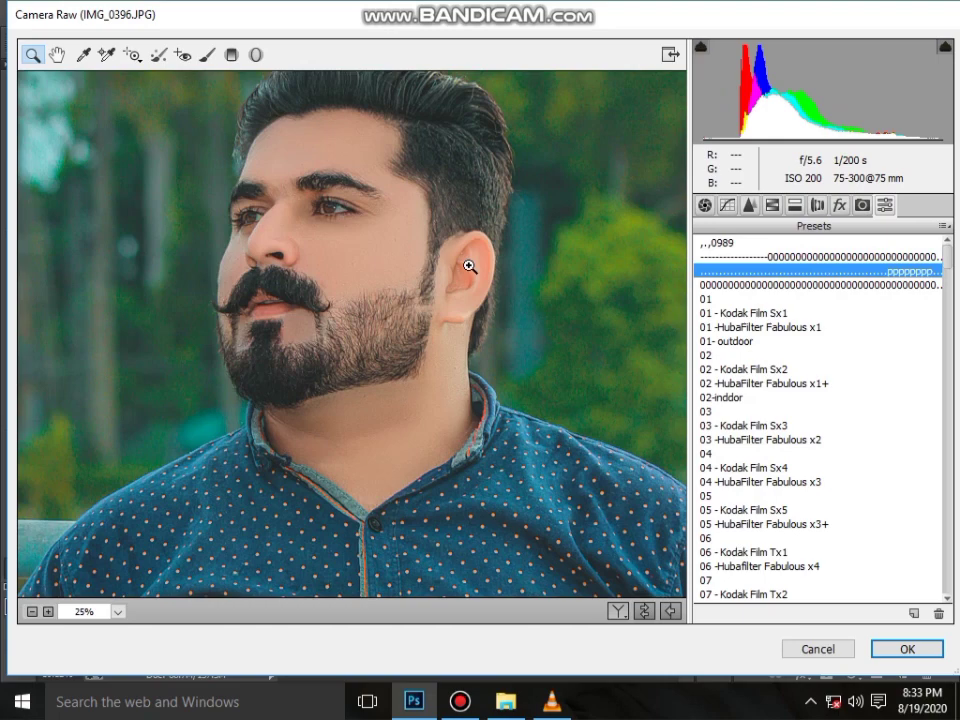
# Fit the photo in the preview, try the repeated-zeros preset, then revert to Image Settings
pyautogui.rightClick(467, 266)
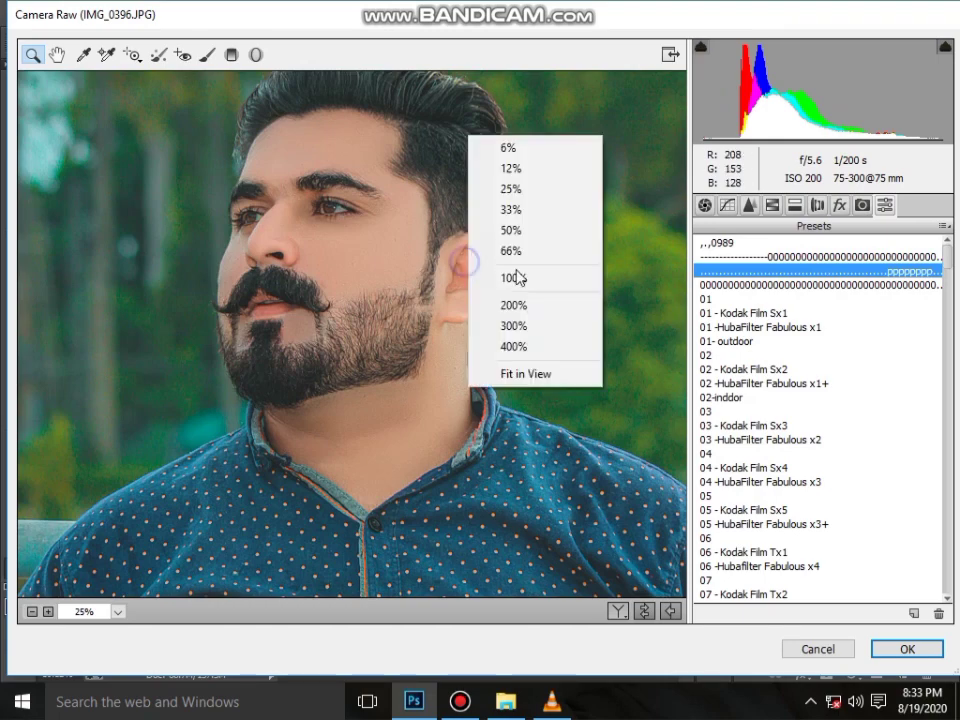
pyautogui.click(533, 387)
pyautogui.click(772, 287)
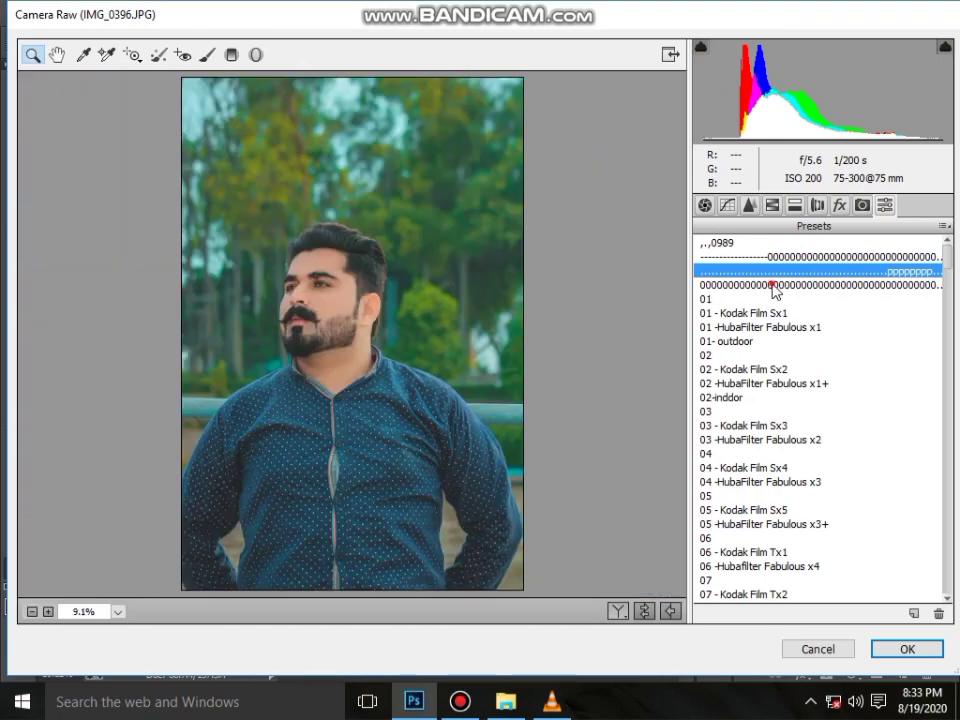
pyautogui.click(943, 225)
pyautogui.click(785, 246)
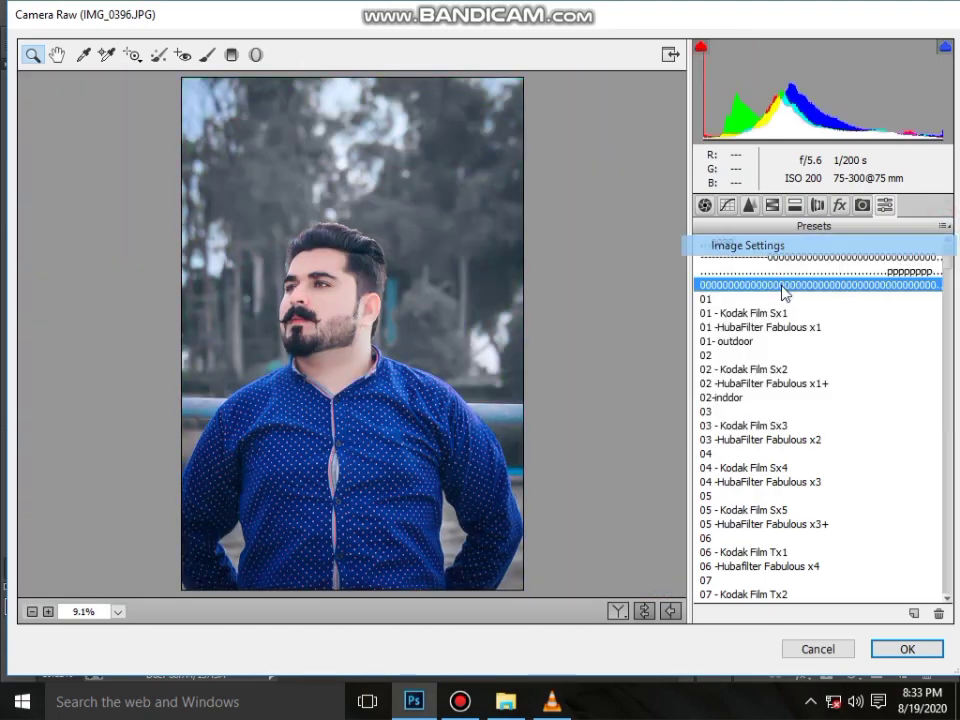
pyautogui.scroll(-3, 760, 320)
pyautogui.scroll(-6, 745, 355)
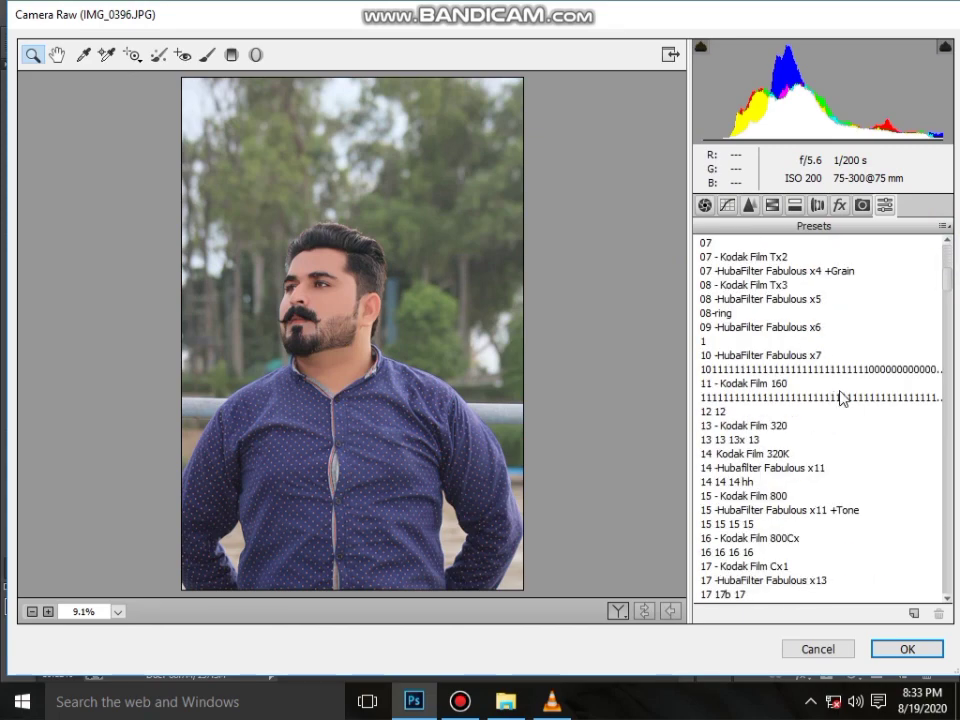
pyautogui.scroll(-7, 828, 416)
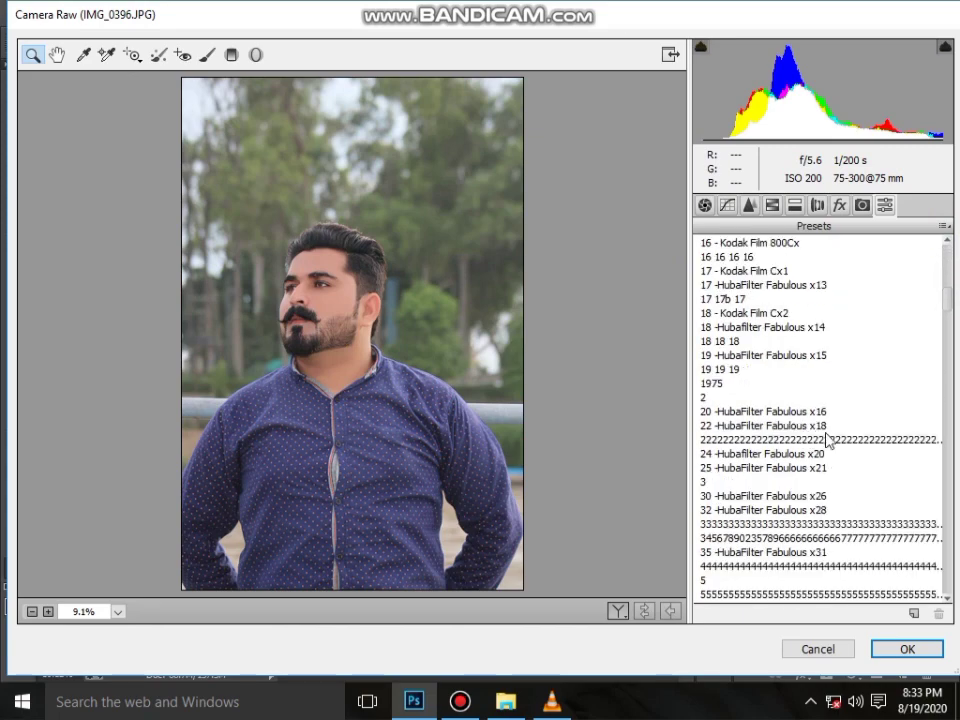
# Preview the repeated-3s and repeated-9s presets, reverting to Image Settings after each
pyautogui.click(842, 525)
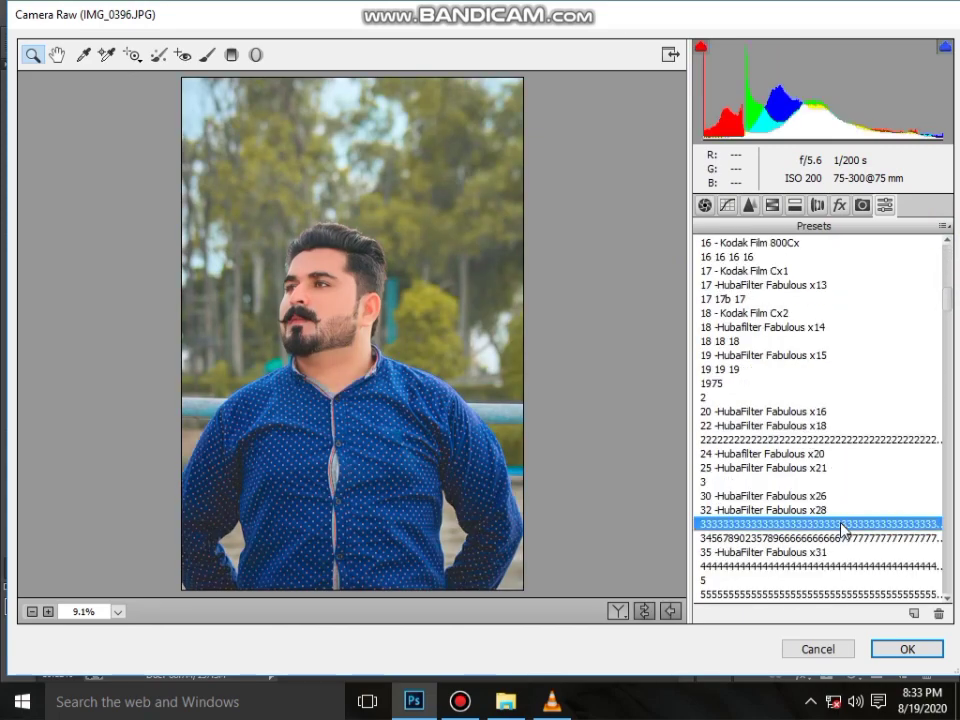
pyautogui.click(942, 225)
pyautogui.click(834, 253)
pyautogui.scroll(-6, 826, 424)
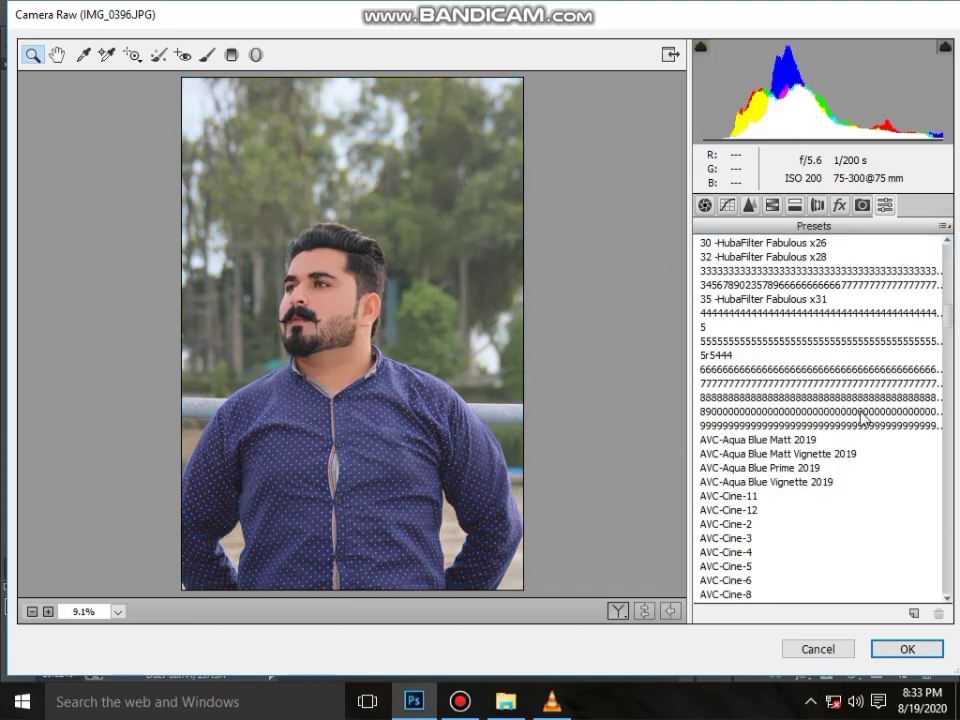
pyautogui.click(868, 427)
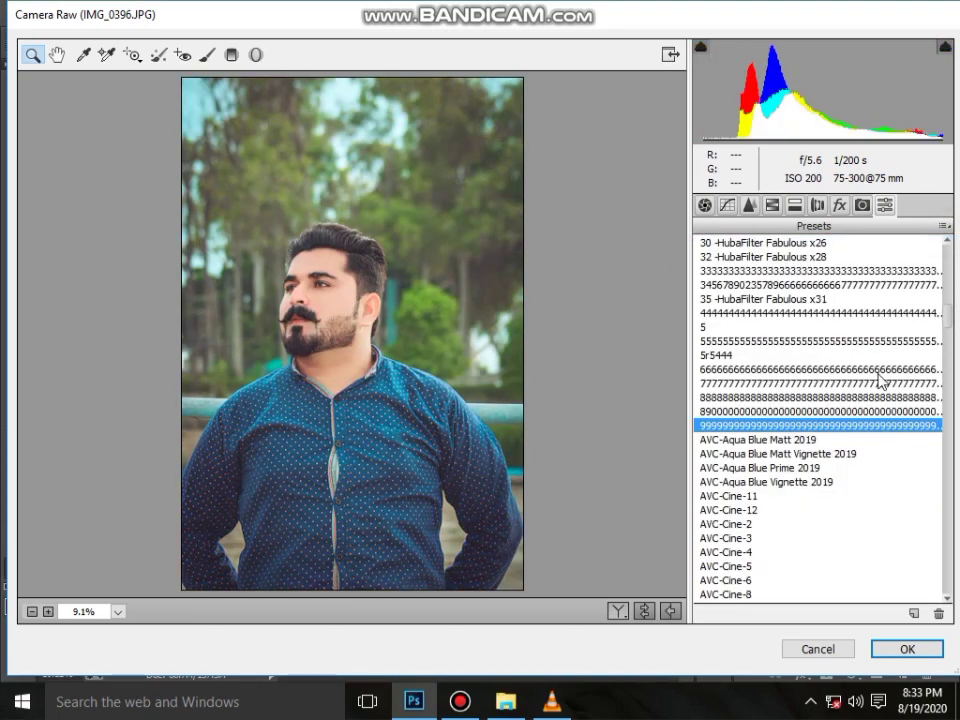
pyautogui.click(942, 225)
pyautogui.click(845, 248)
pyautogui.scroll(-6, 790, 446)
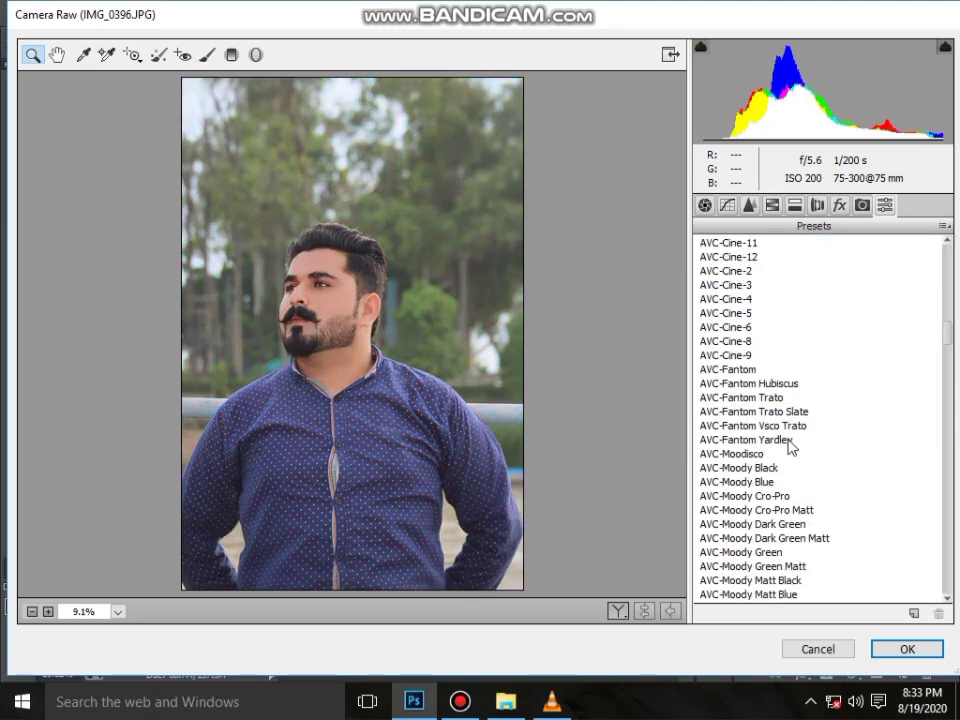
pyautogui.scroll(-8, 795, 450)
pyautogui.scroll(-8, 796, 440)
pyautogui.scroll(-8, 795, 426)
pyautogui.scroll(-8, 792, 440)
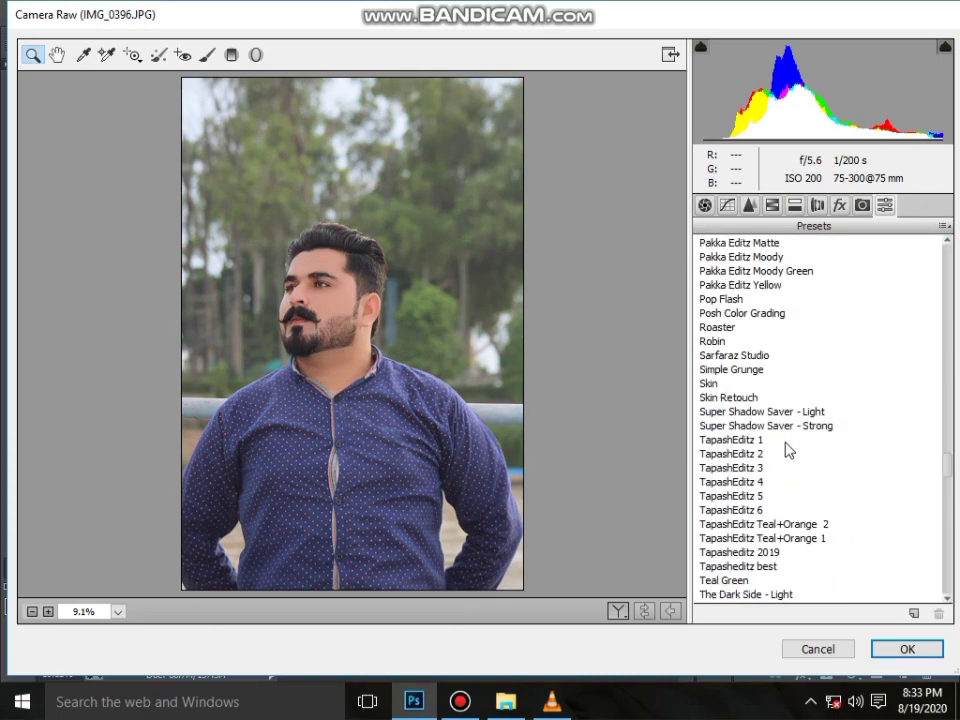
pyautogui.scroll(-8, 789, 450)
pyautogui.scroll(-8, 790, 455)
pyautogui.scroll(-5, 830, 530)
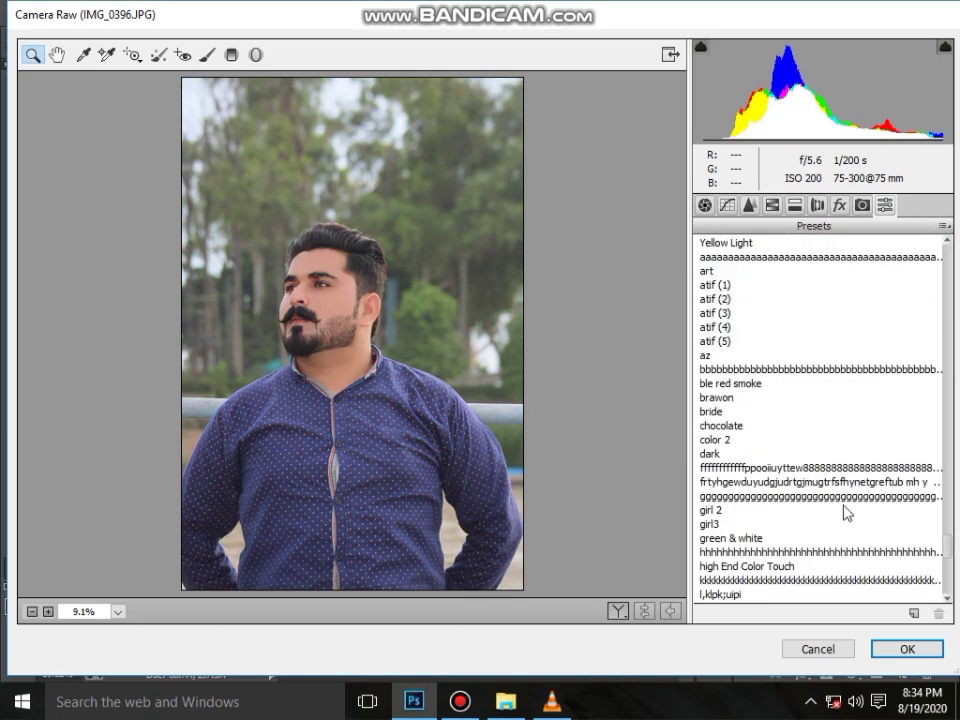
# Apply the repeated-g preset and shift the Calibration blue primary hue, turning the shirt purple
pyautogui.click(852, 497)
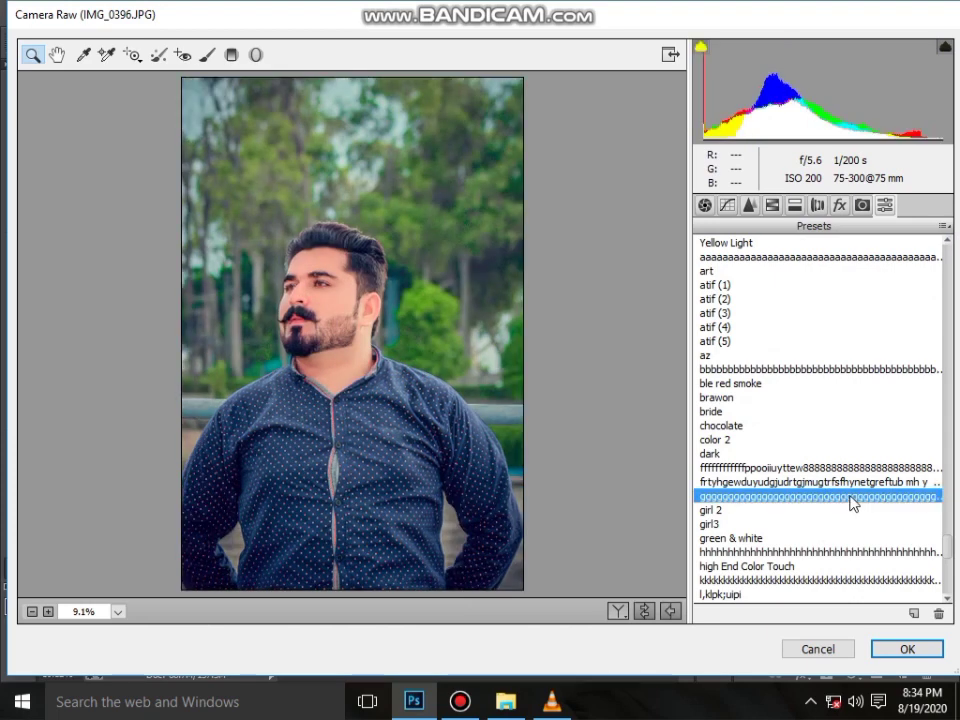
pyautogui.click(772, 207)
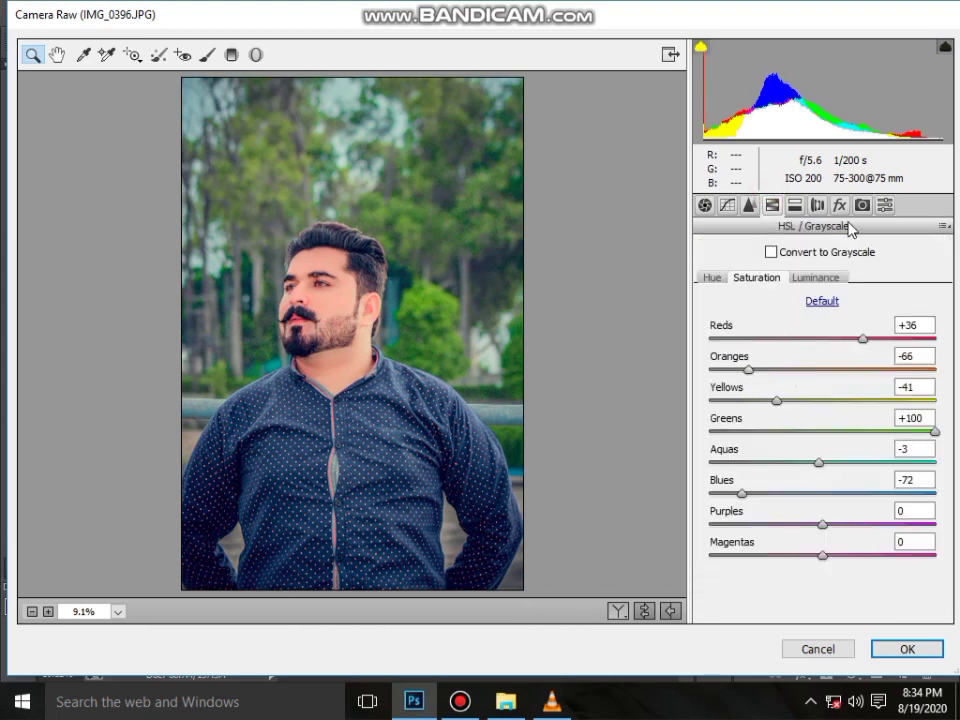
pyautogui.hotkey('ctrl', 'alt', '8')
pyautogui.moveTo(810, 560)
pyautogui.mouseDown()
pyautogui.moveTo(836, 560)
pyautogui.moveTo(800, 554)
pyautogui.mouseUp()
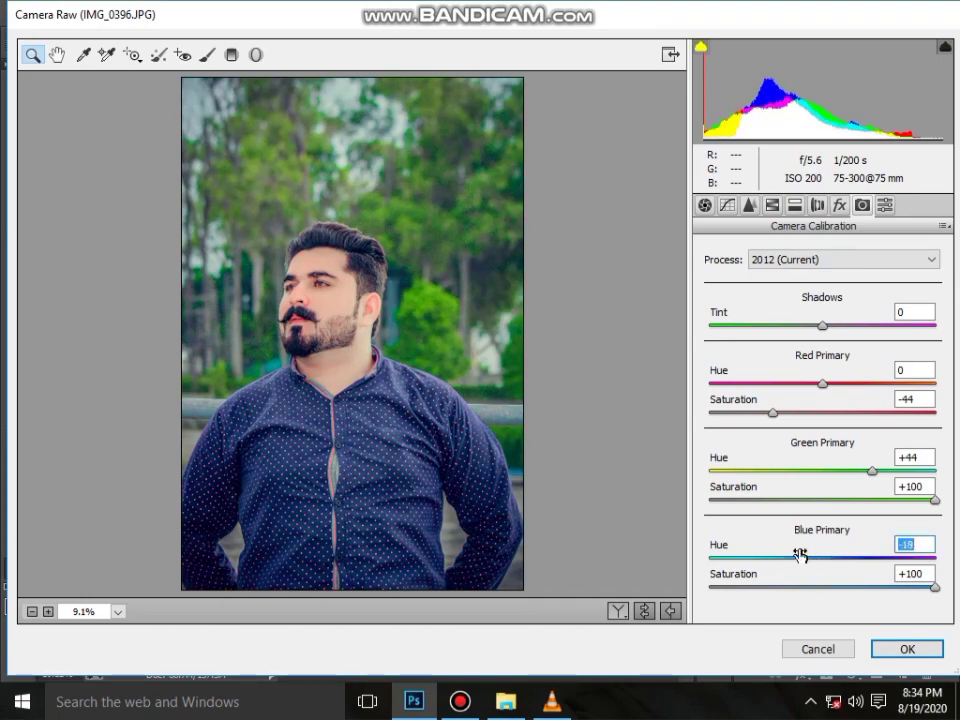
# Reset the photo to Image Settings, fit the preview, and show a Before/After comparison
pyautogui.click(943, 226)
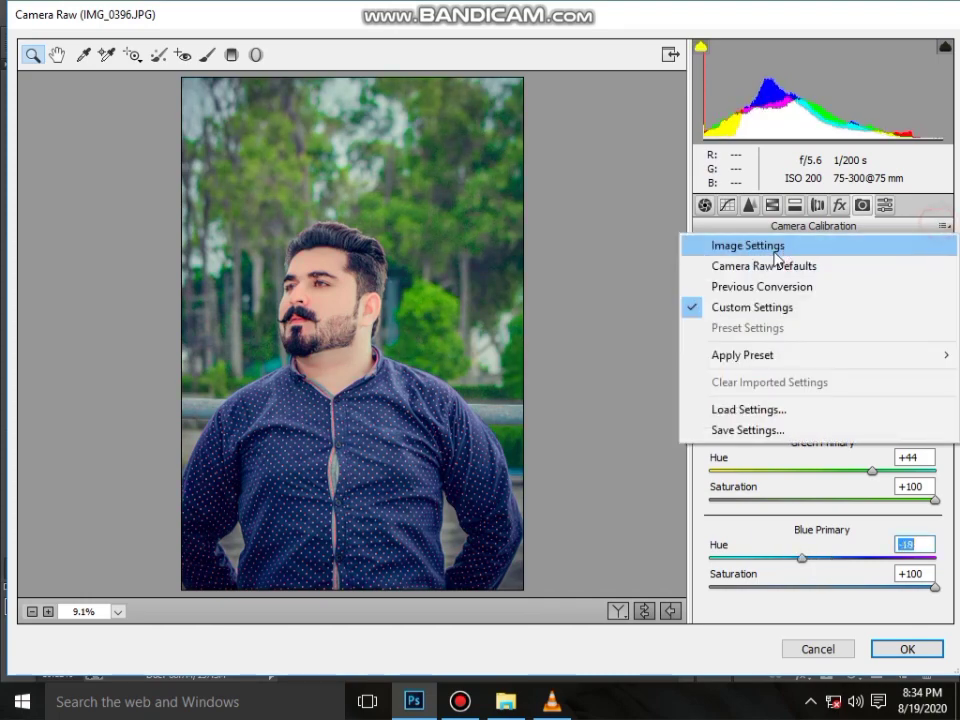
pyautogui.click(752, 245)
pyautogui.rightClick(341, 318)
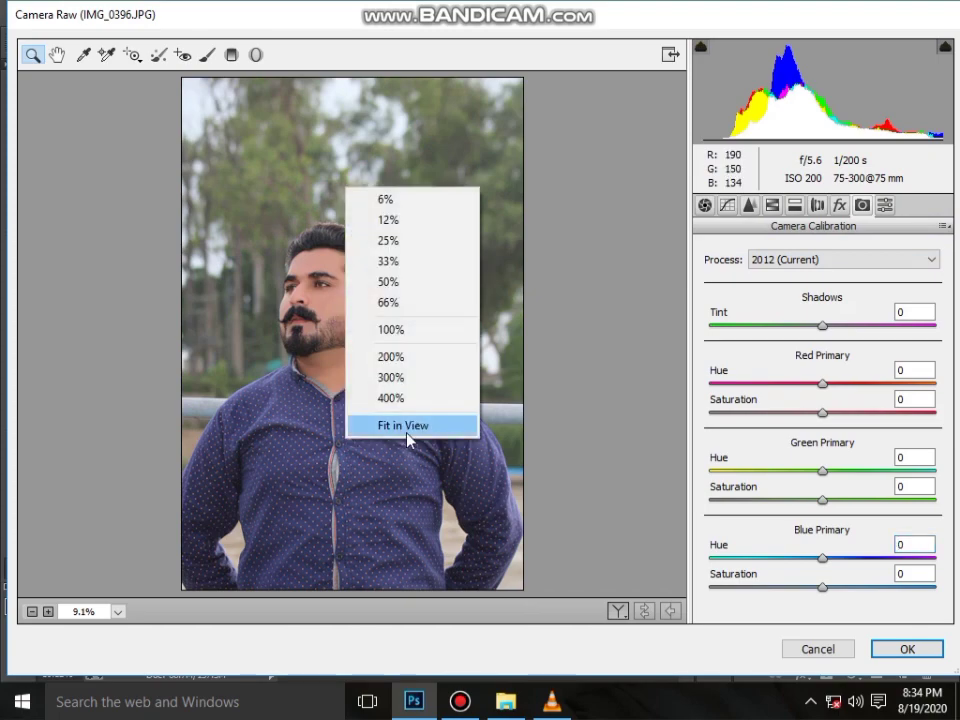
pyautogui.click(405, 426)
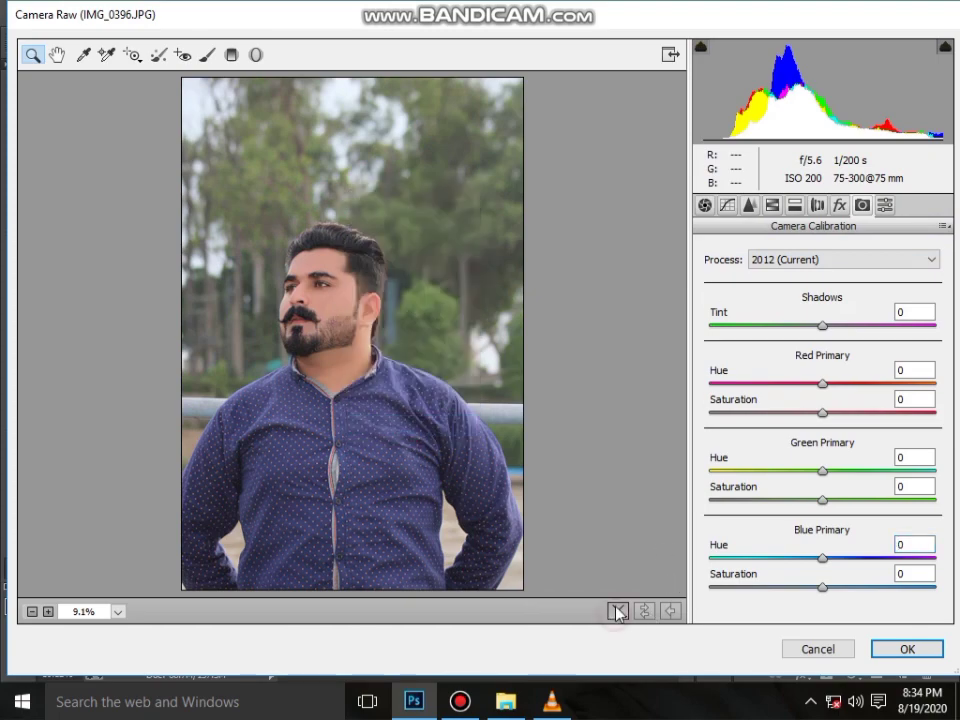
pyautogui.click(617, 611)
# Set Basic tones: Highlights -23, Shadows +22, Whites +23, Blacks -18, Contrast +7, Clarity +9, Vibrance +62
pyautogui.click(705, 206)
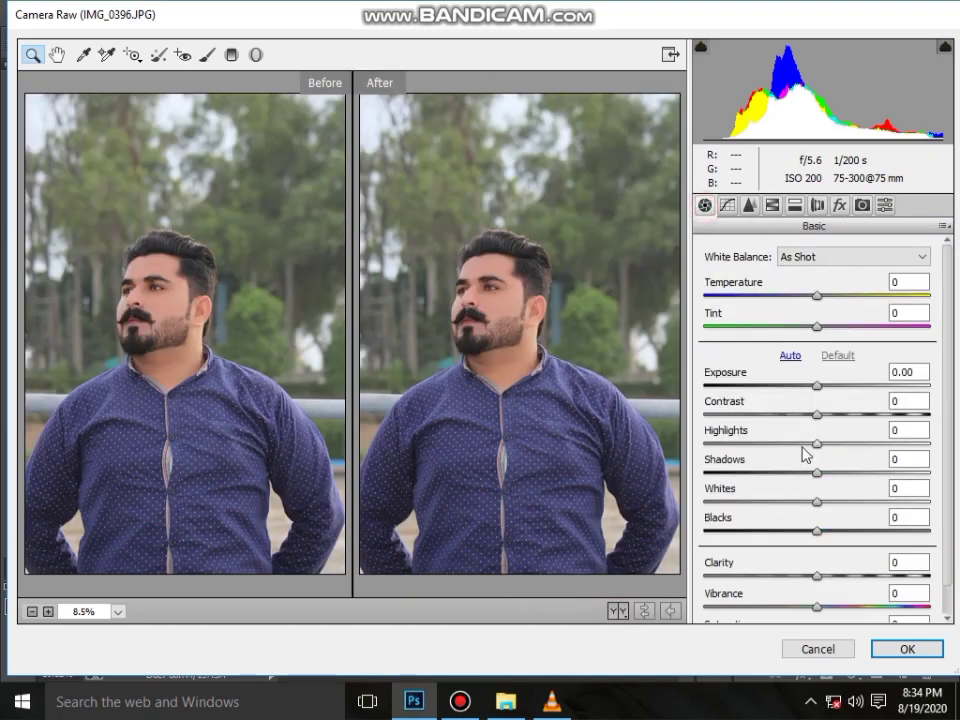
pyautogui.click(790, 443)
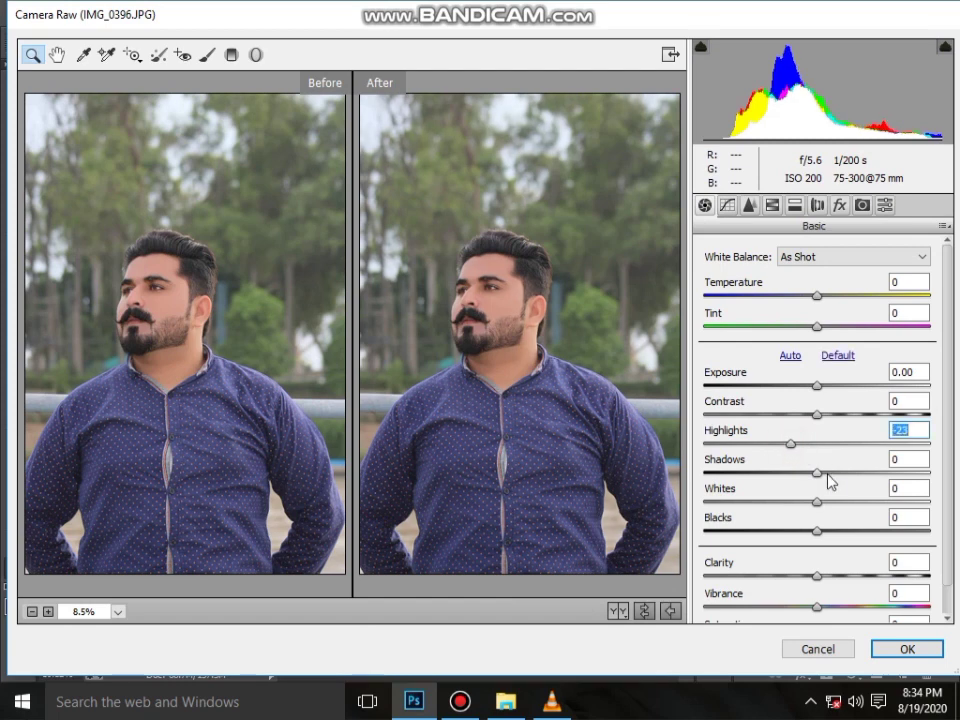
pyautogui.click(833, 472)
pyautogui.click(842, 501)
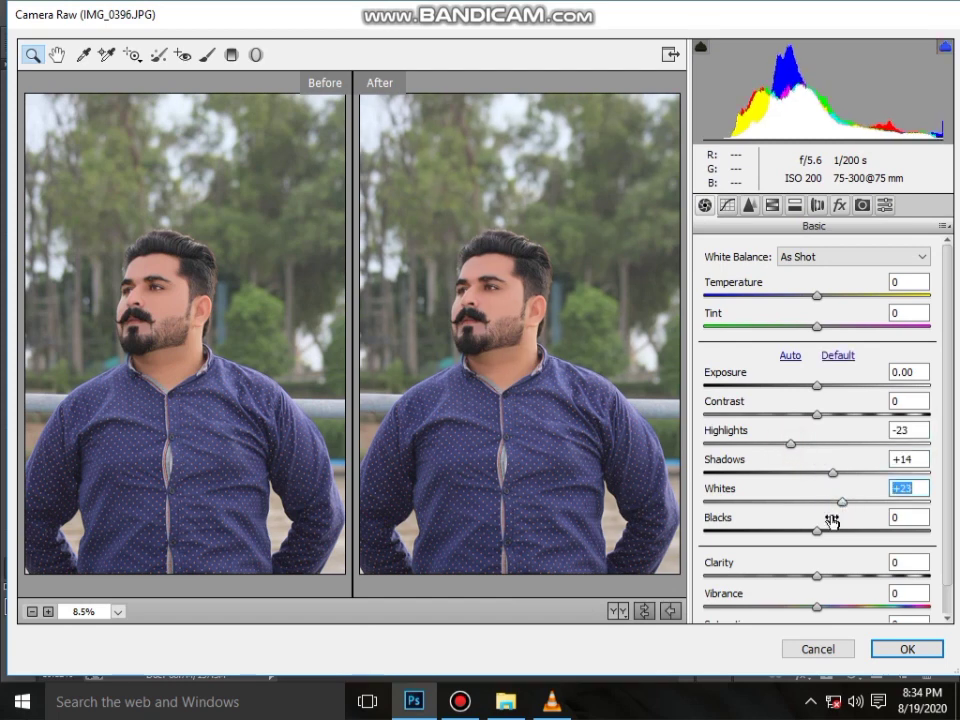
pyautogui.click(797, 530)
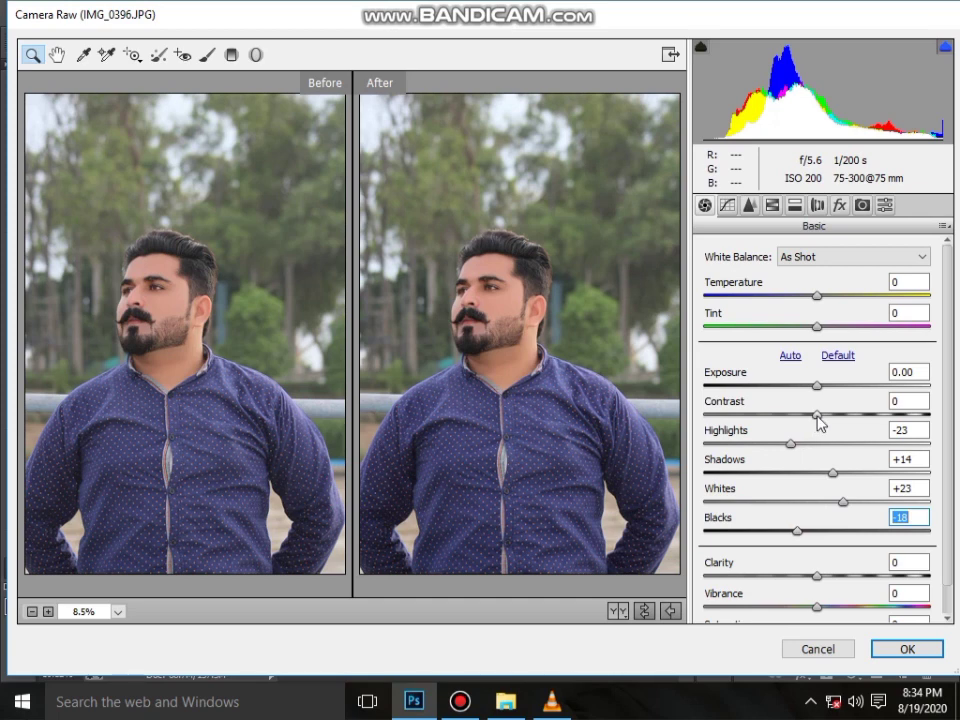
pyautogui.click(824, 414)
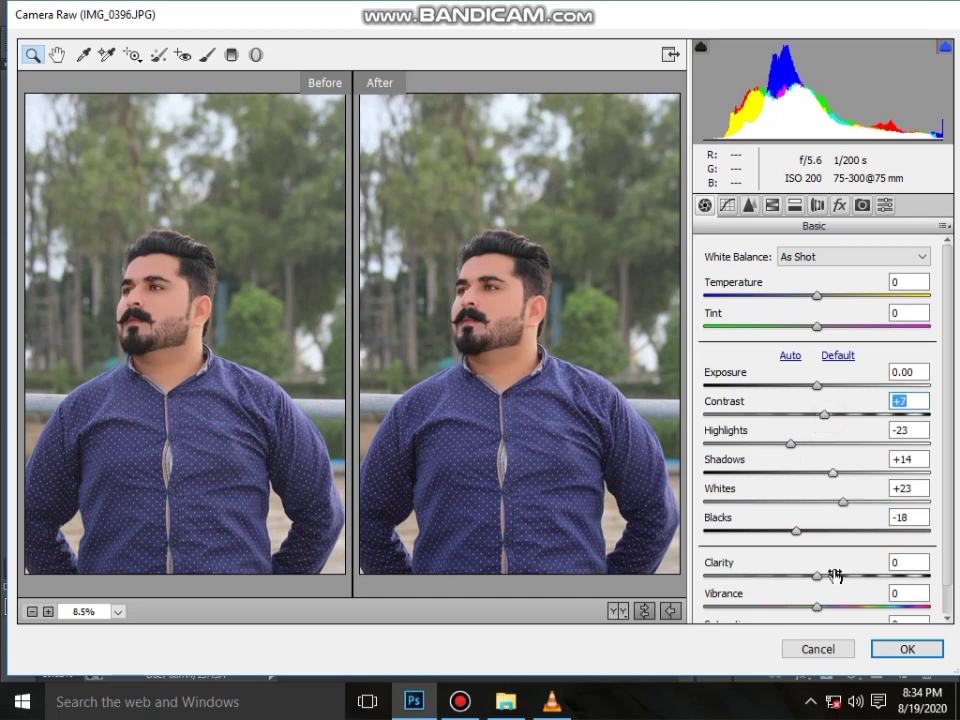
pyautogui.click(841, 472)
pyautogui.click(828, 576)
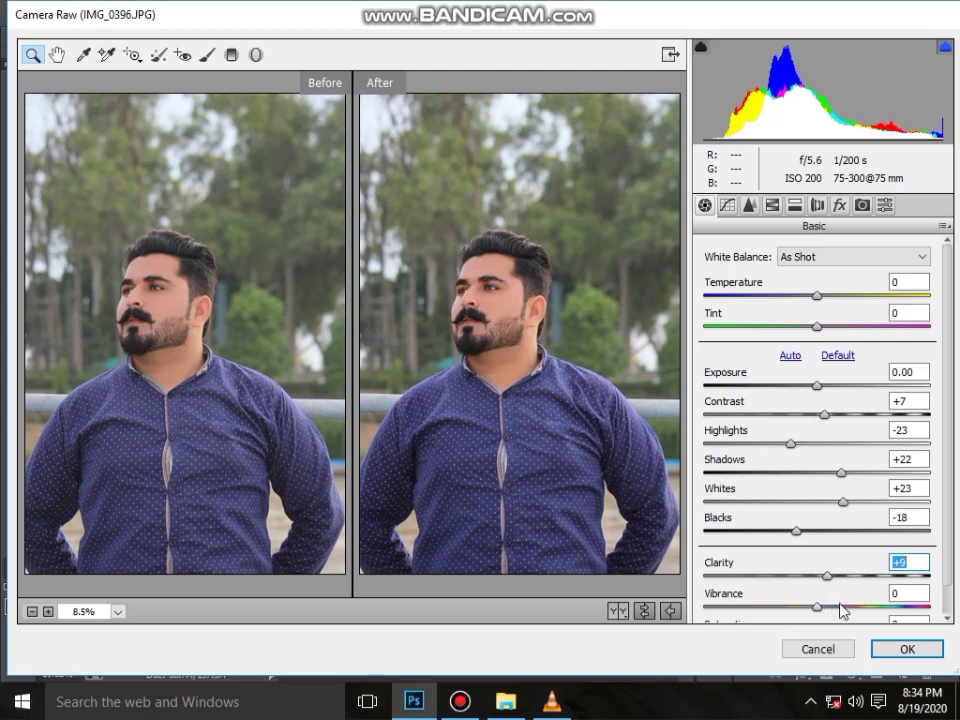
pyautogui.click(887, 606)
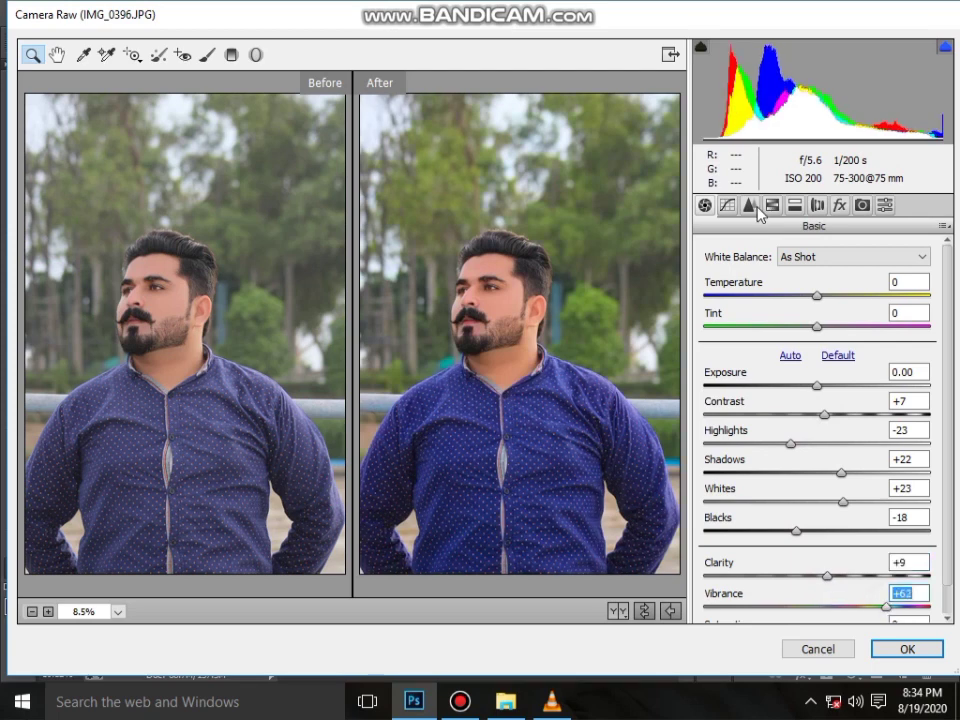
pyautogui.press('Down')
pyautogui.press('Down')
pyautogui.press('Down')
# Adjust the Tone Curve: Highlights -3 and Lights +4
pyautogui.hotkey('ctrl', 'alt', '2')
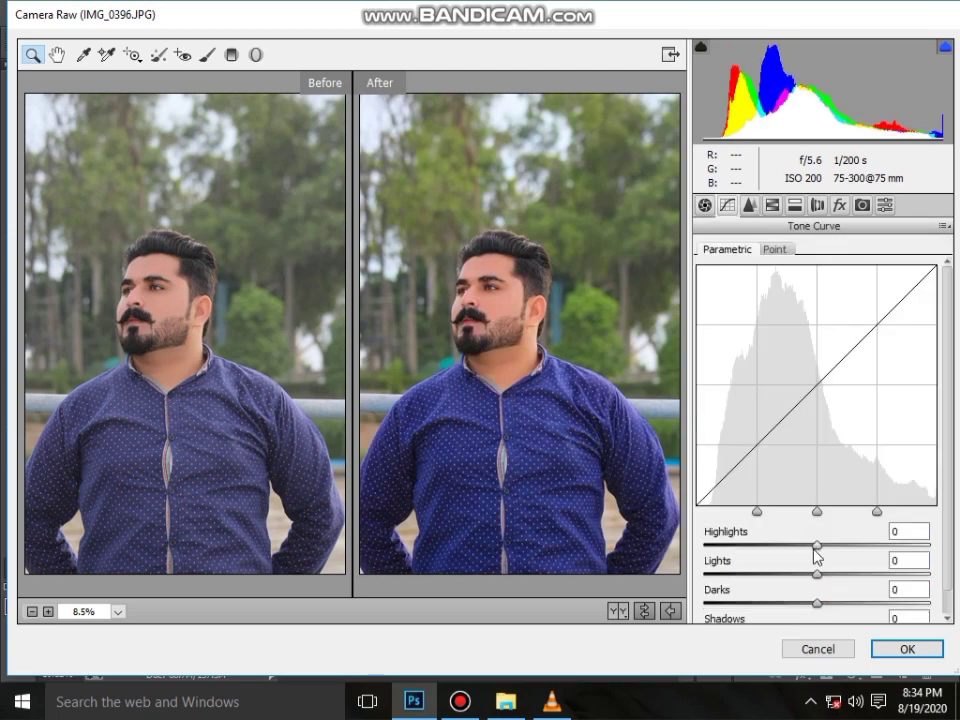
pyautogui.click(813, 546)
pyautogui.click(822, 574)
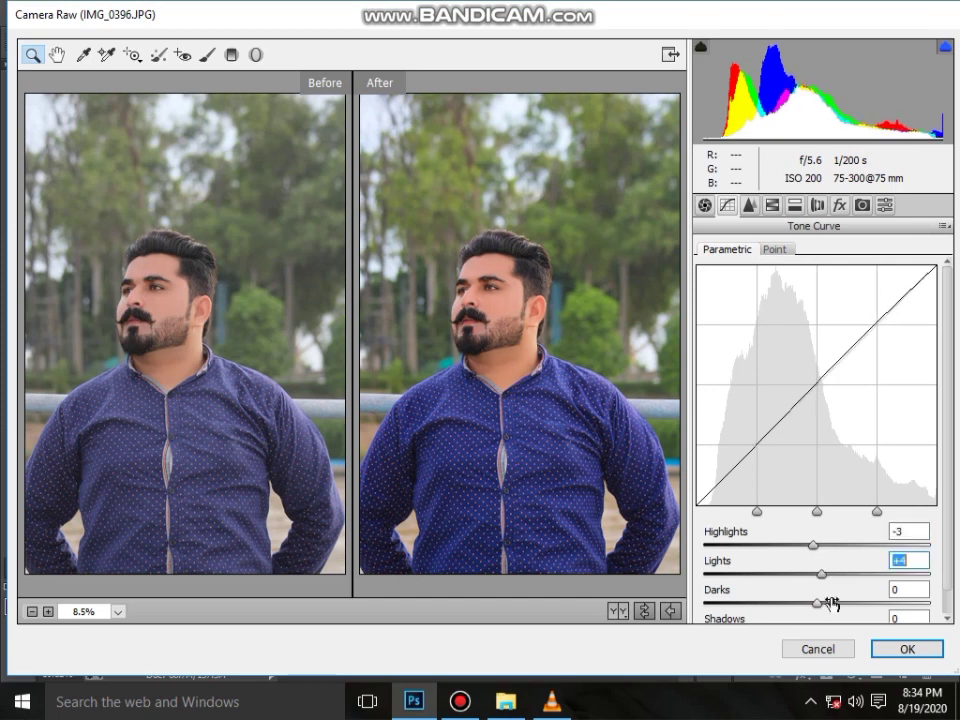
pyautogui.scroll(-1, 830, 603)
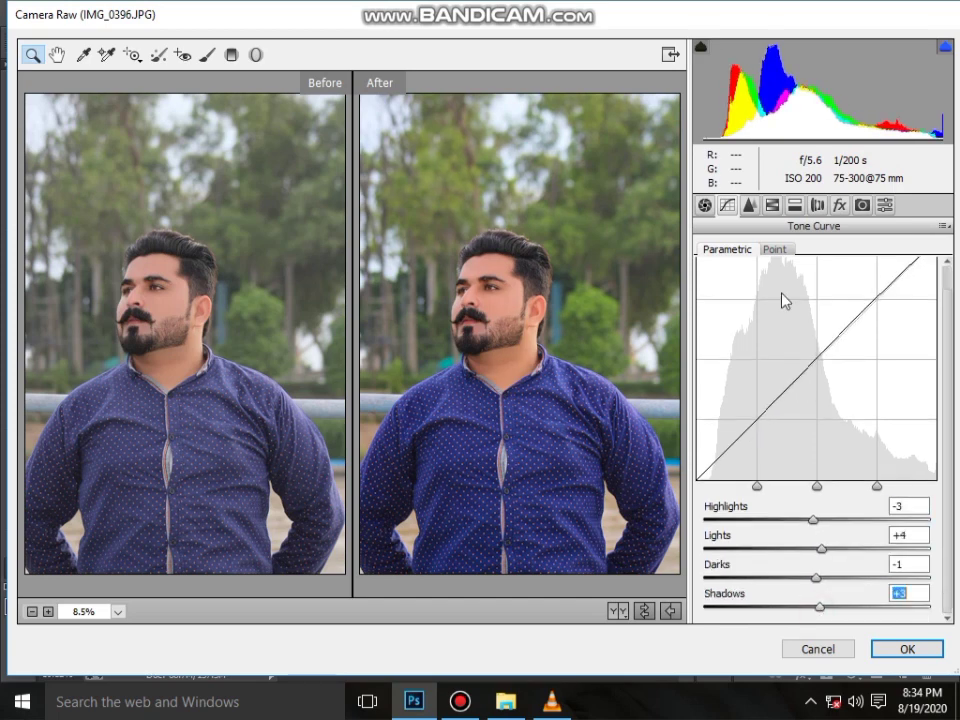
# Set HSL saturation: Oranges -22, Yellows -19, Greens +94
pyautogui.click(772, 205)
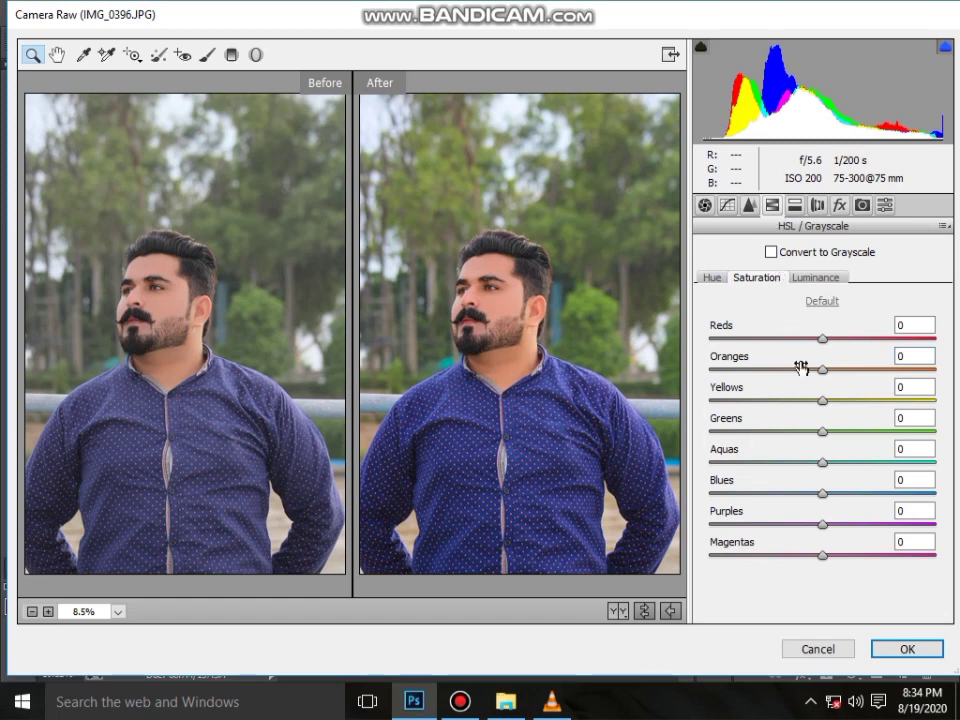
pyautogui.moveTo(806, 372)
pyautogui.mouseDown()
pyautogui.moveTo(798, 372)
pyautogui.moveTo(843, 339)
pyautogui.mouseUp()
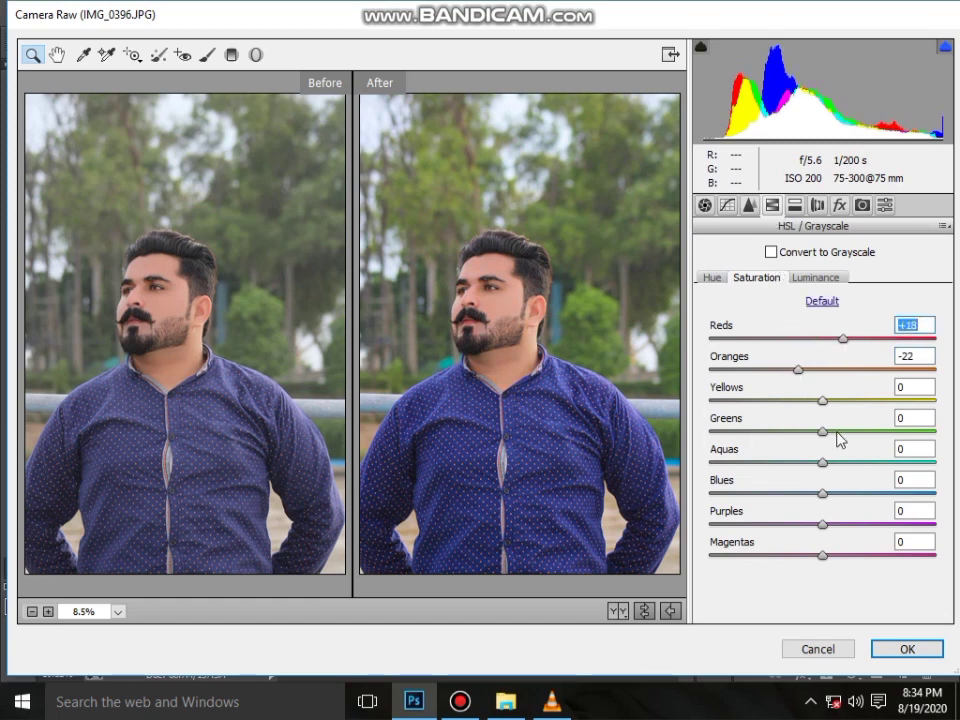
pyautogui.moveTo(822, 400); pyautogui.dragTo(800, 400)
pyautogui.moveTo(822, 431); pyautogui.dragTo(928, 431)
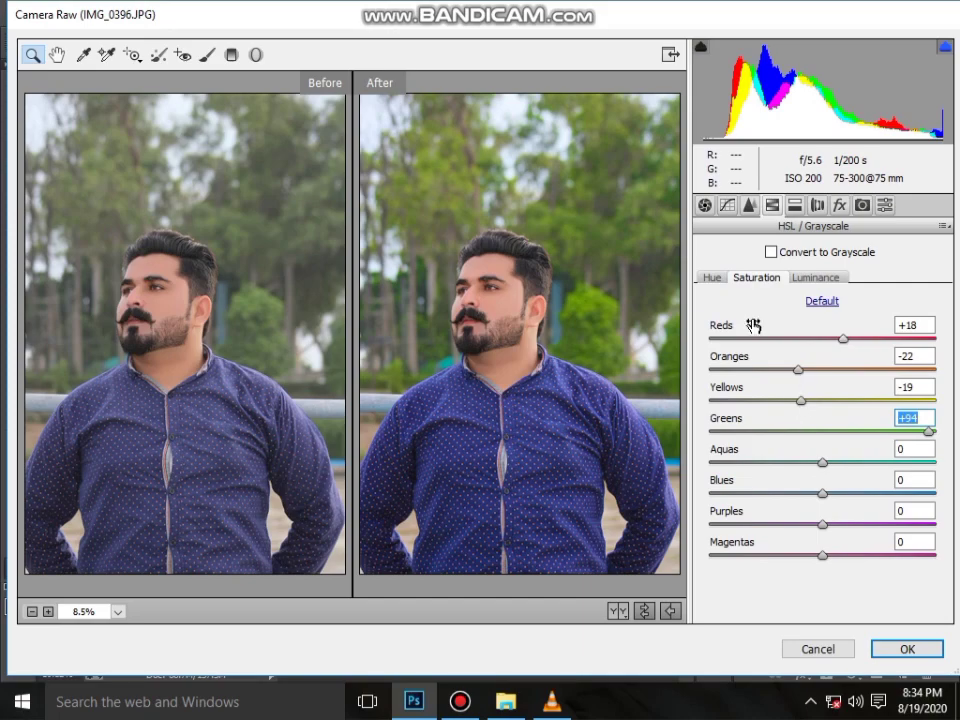
# Apply the Camera Raw grade and duplicate the photo onto a new Layer 1
pyautogui.click(907, 649)
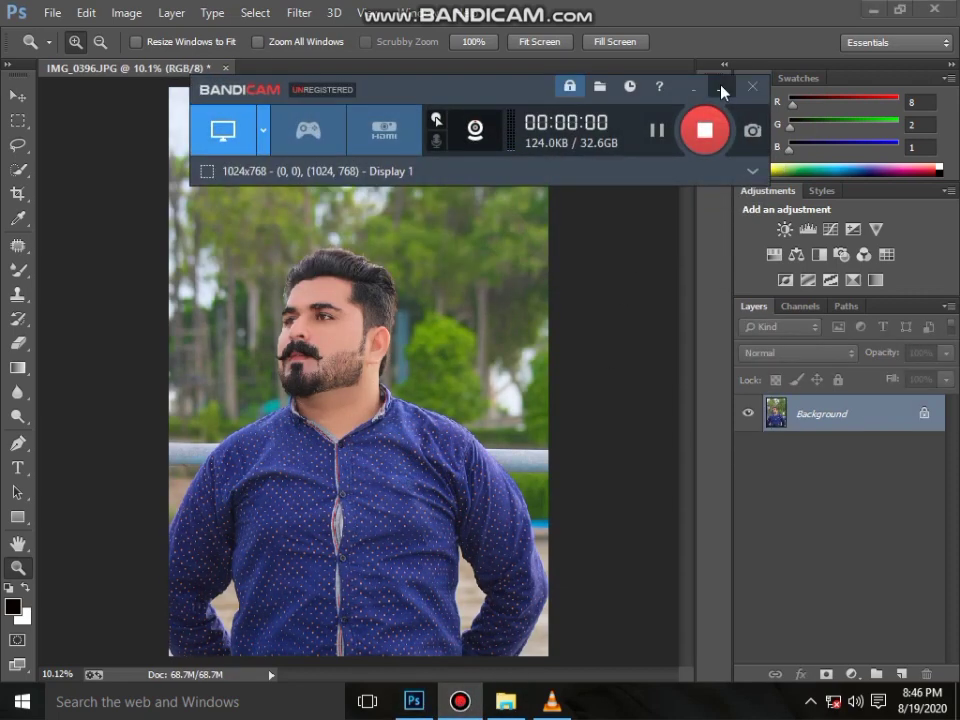
pyautogui.click(721, 88)
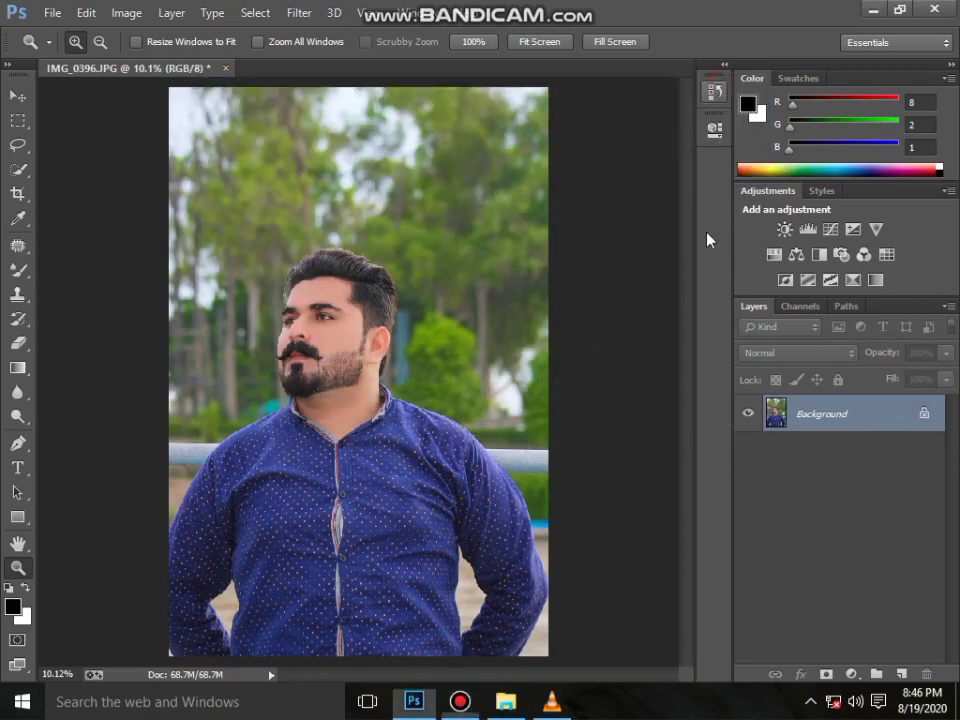
pyautogui.hotkey('ctrl', 'j')
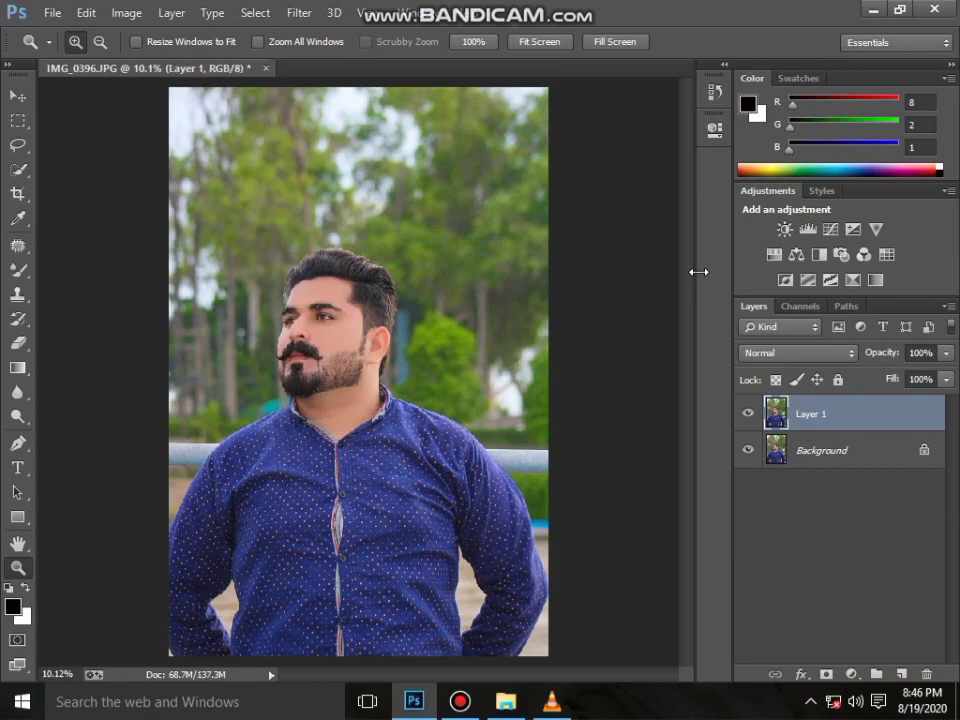
pyautogui.hotkey('ctrl', 'shift', 'x')
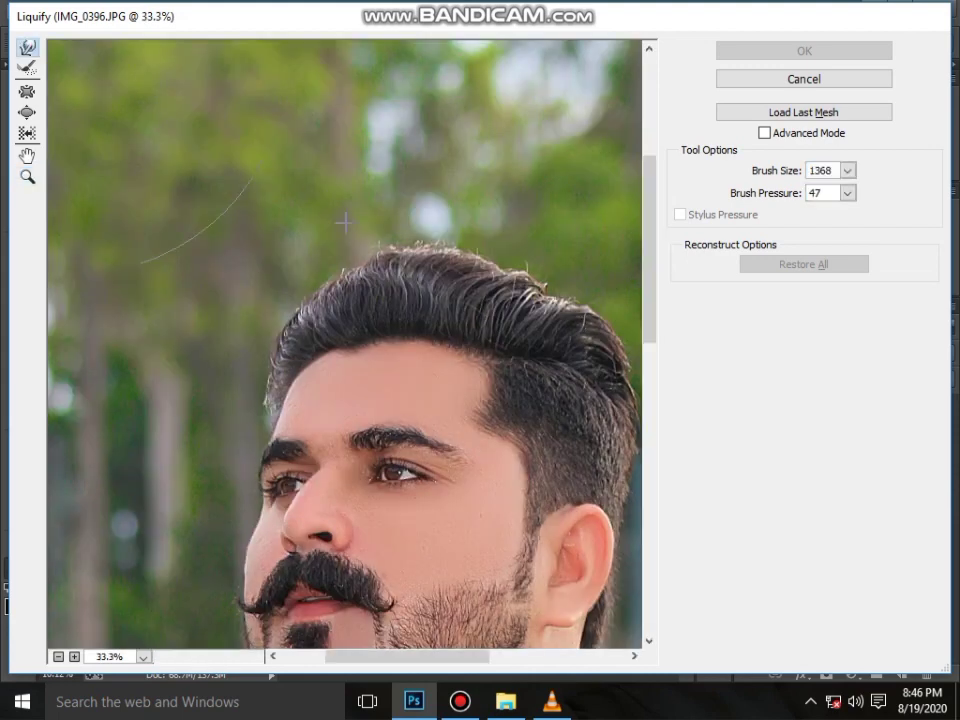
# With a 600-size Forward Warp brush, push the hair's crown and edges upward for fuller volume
pyautogui.press('[')
pyautogui.press('[')
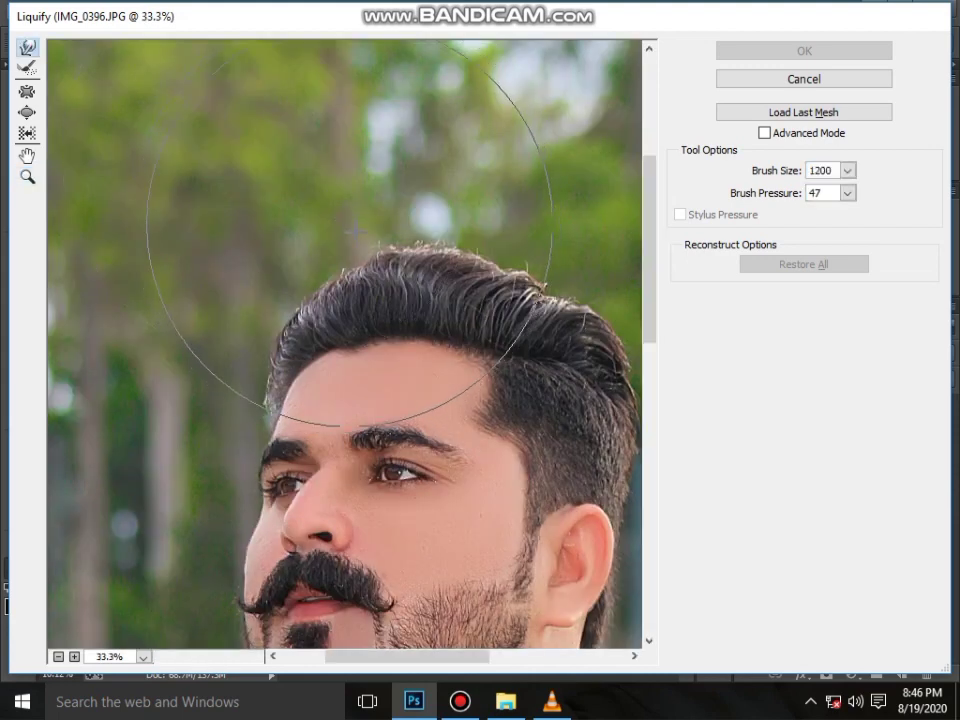
pyautogui.press('[')
pyautogui.press('[')
pyautogui.press('[')
pyautogui.press('[')
pyautogui.press('[')
pyautogui.press('[')
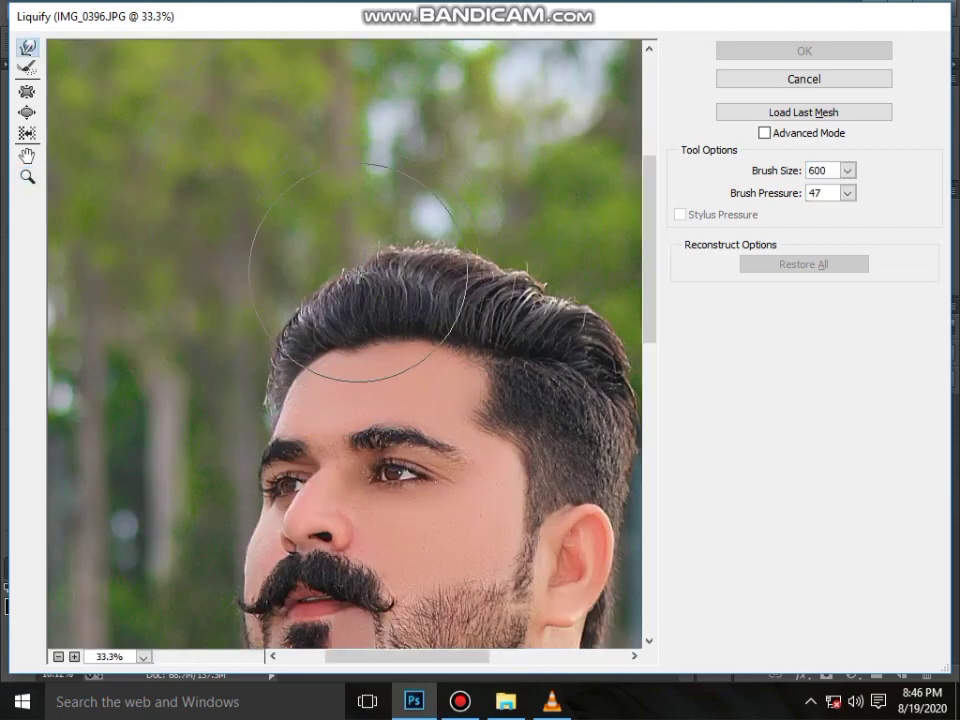
pyautogui.moveTo(332, 214); pyautogui.dragTo(300, 250)
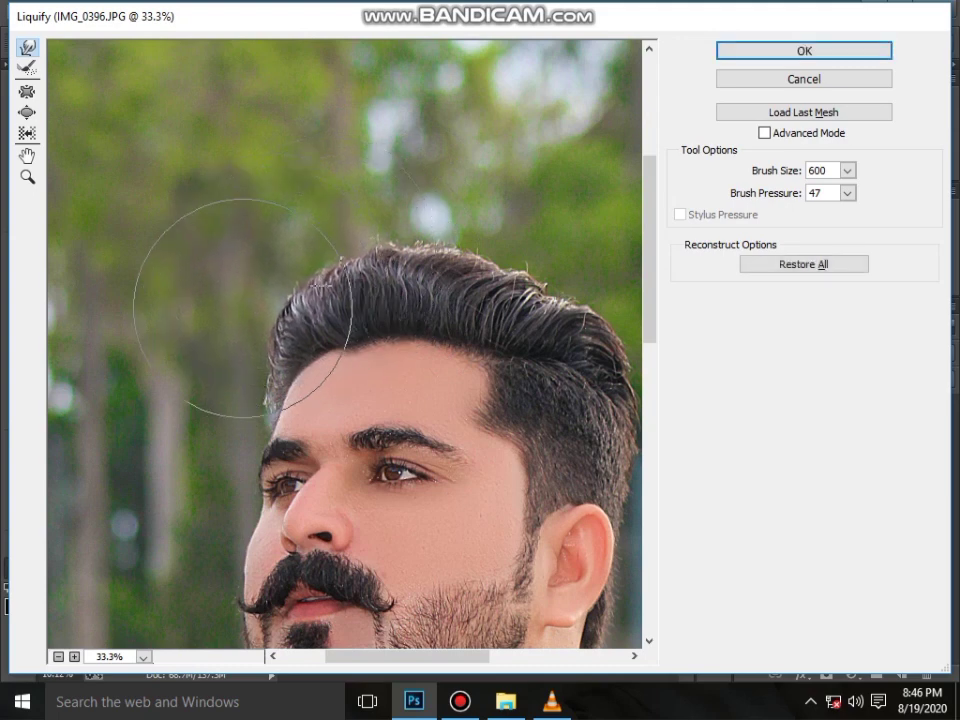
pyautogui.moveTo(457, 270); pyautogui.dragTo(500, 245)
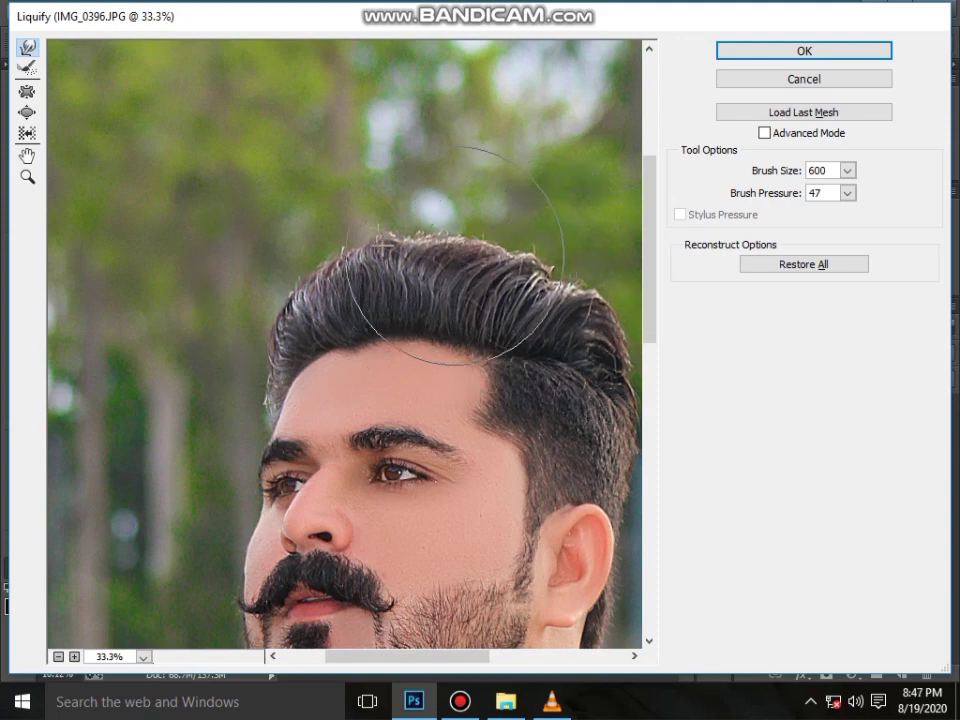
pyautogui.moveTo(450, 245)
pyautogui.mouseDown()
pyautogui.moveTo(444, 257)
pyautogui.moveTo(303, 268)
pyautogui.mouseUp()
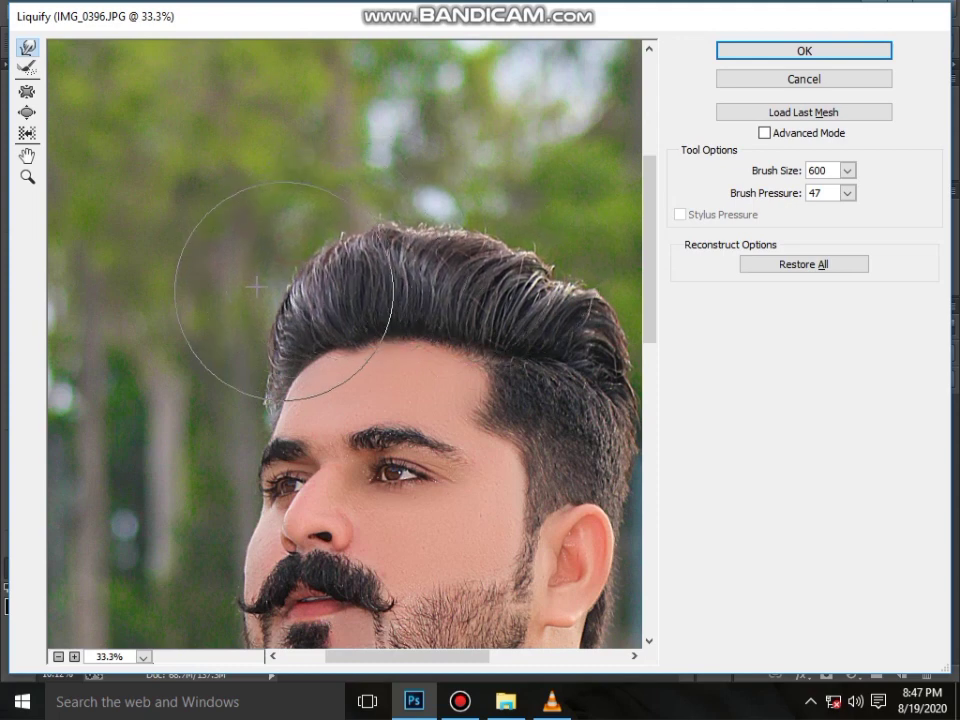
pyautogui.moveTo(234, 345)
pyautogui.mouseDown()
pyautogui.moveTo(225, 373)
pyautogui.moveTo(242, 369)
pyautogui.moveTo(210, 311)
pyautogui.moveTo(336, 268)
pyautogui.mouseUp()
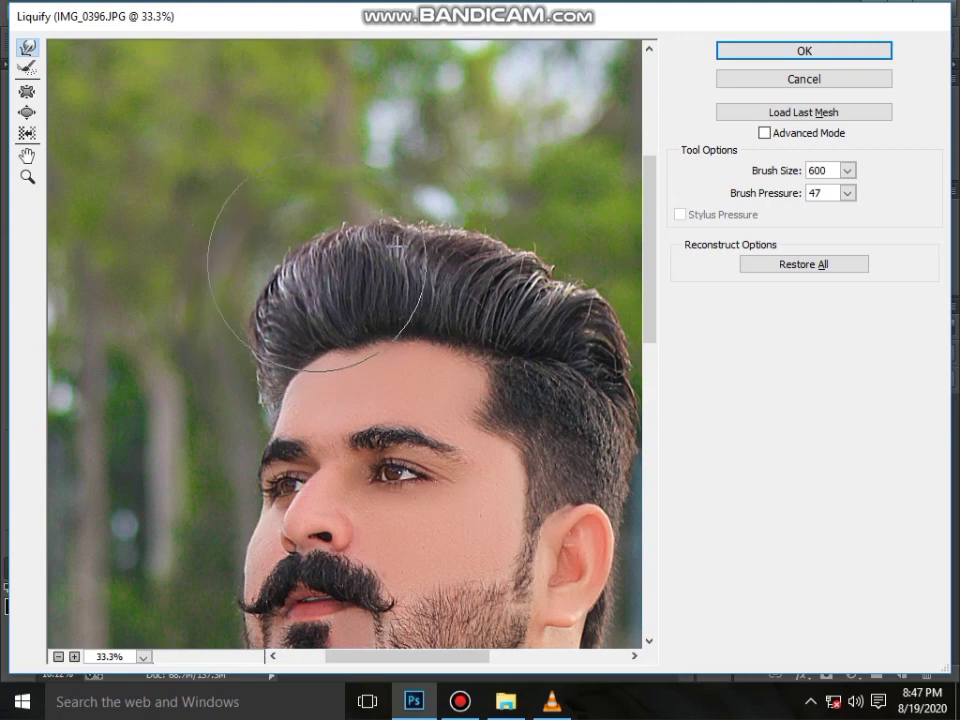
pyautogui.moveTo(396, 243); pyautogui.dragTo(461, 257)
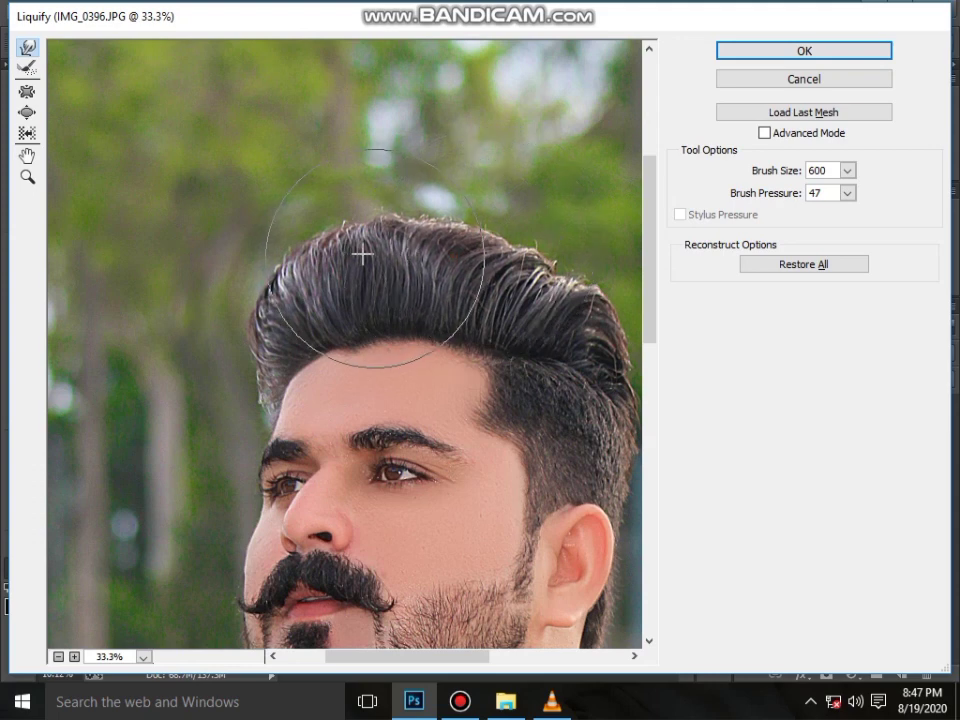
pyautogui.moveTo(362, 256)
pyautogui.mouseDown()
pyautogui.moveTo(296, 286)
pyautogui.moveTo(382, 241)
pyautogui.mouseUp()
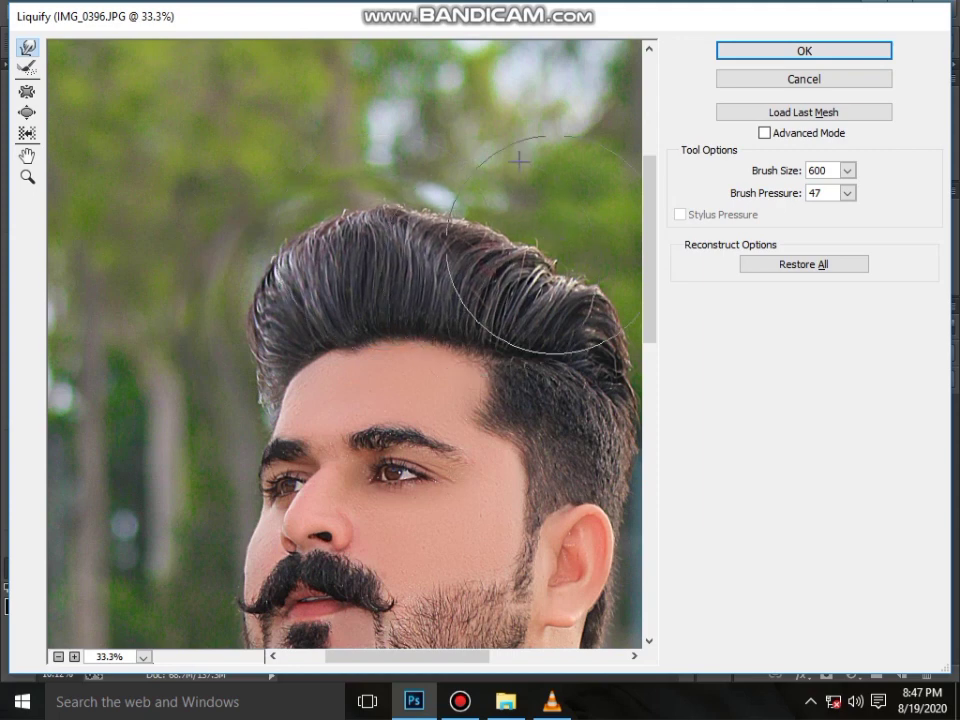
pyautogui.moveTo(428, 182)
pyautogui.mouseDown()
pyautogui.moveTo(332, 204)
pyautogui.moveTo(195, 266)
pyautogui.mouseUp()
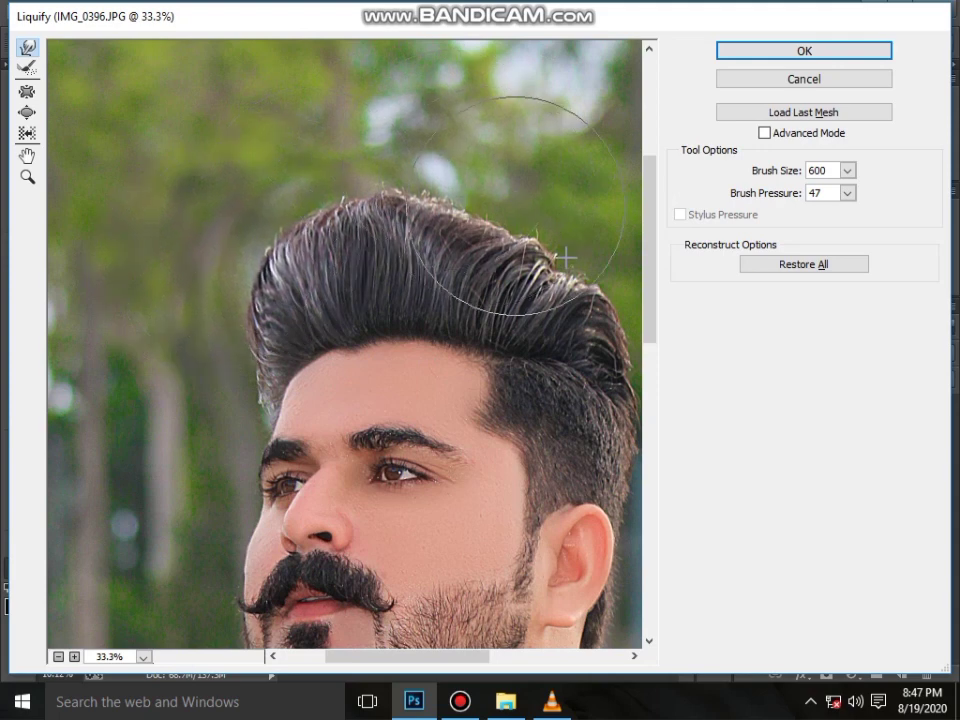
# Shrink the warp brush to 300 and push the left beard and jawline outward
pyautogui.scroll(-3, 470, 270)
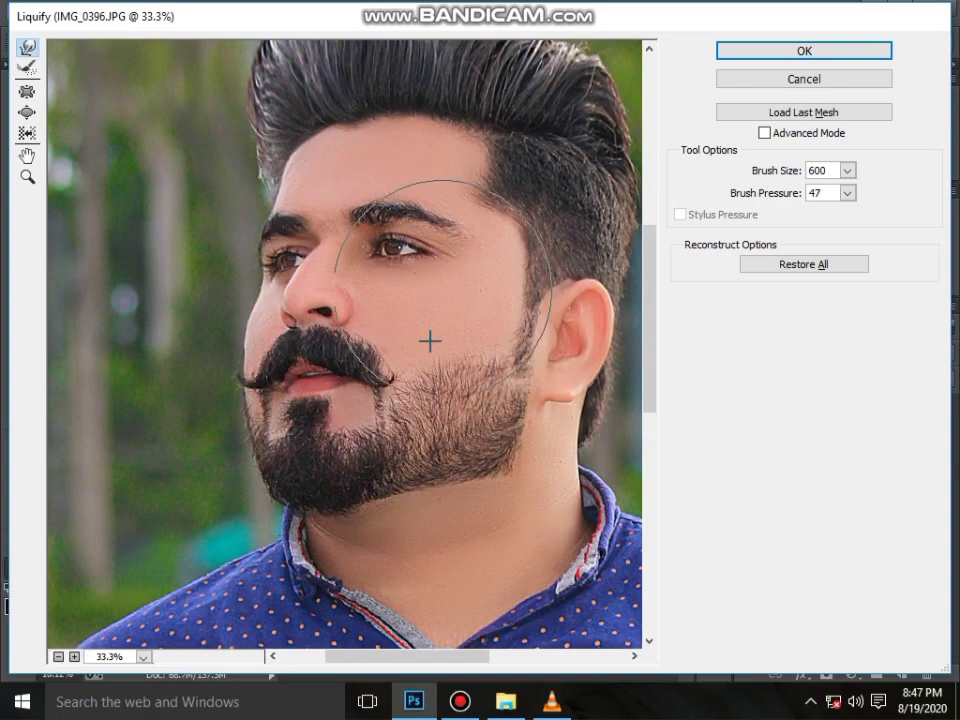
pyautogui.press('[')
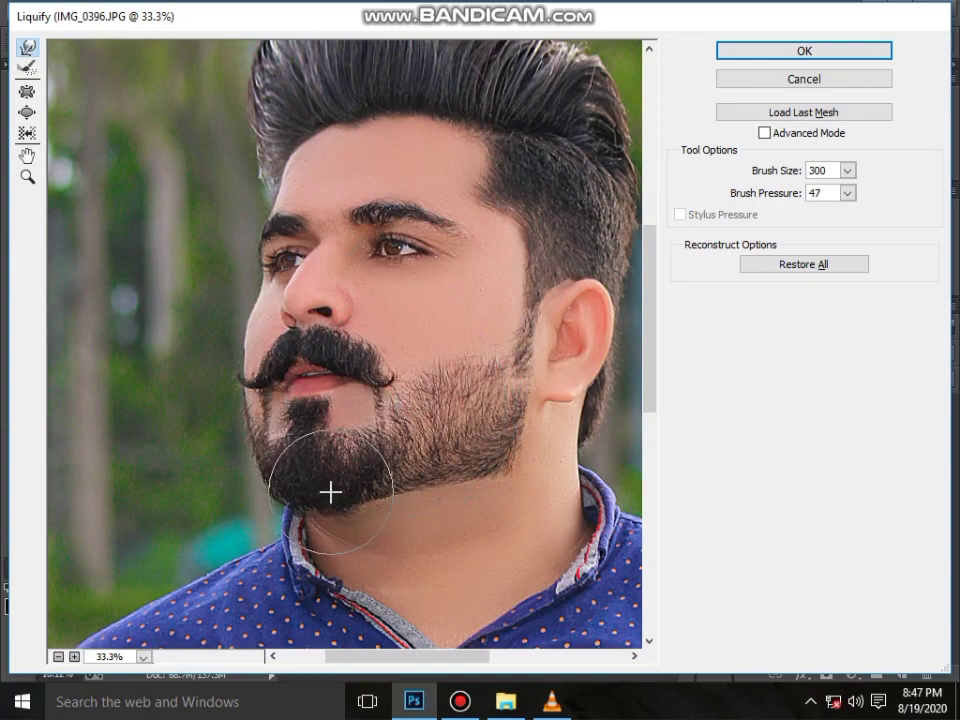
pyautogui.moveTo(329, 486); pyautogui.dragTo(322, 499)
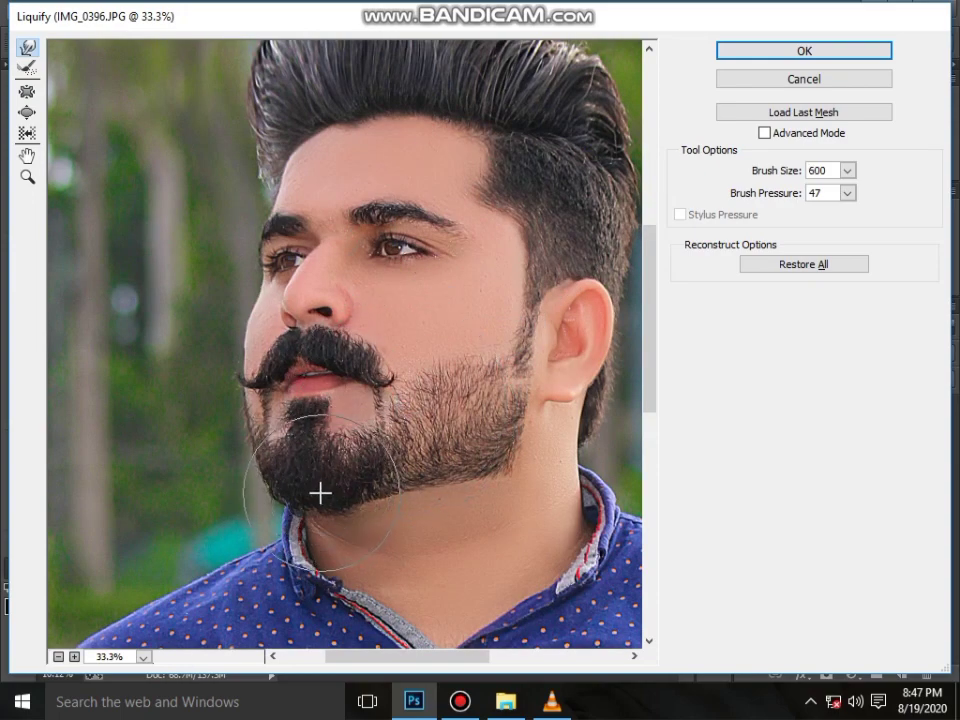
pyautogui.press('[')
pyautogui.press('[')
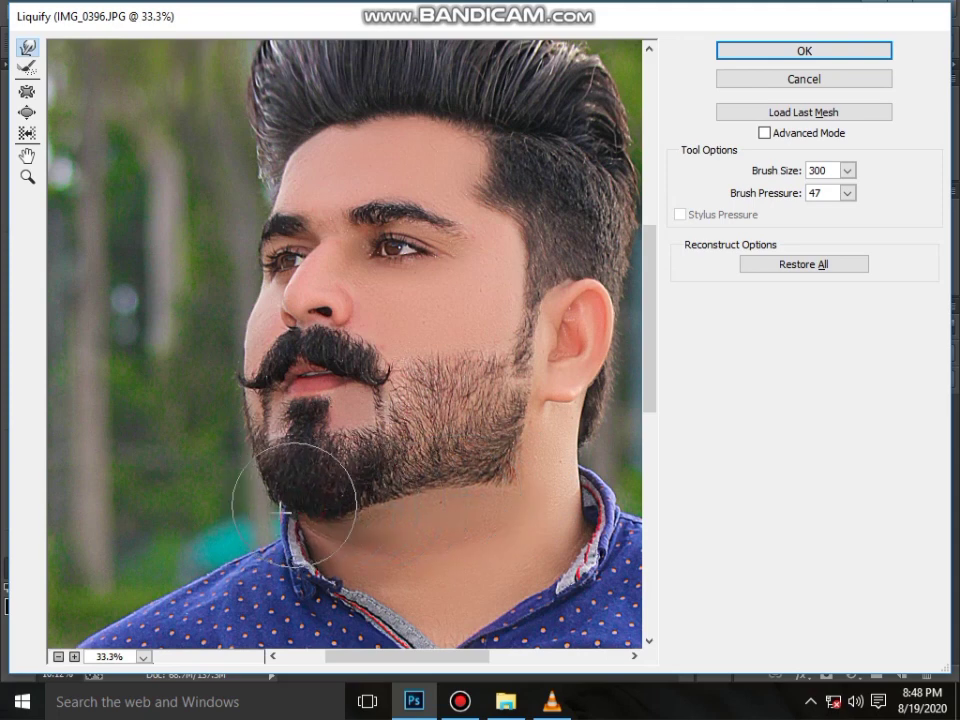
pyautogui.scroll(3, 300, 520)
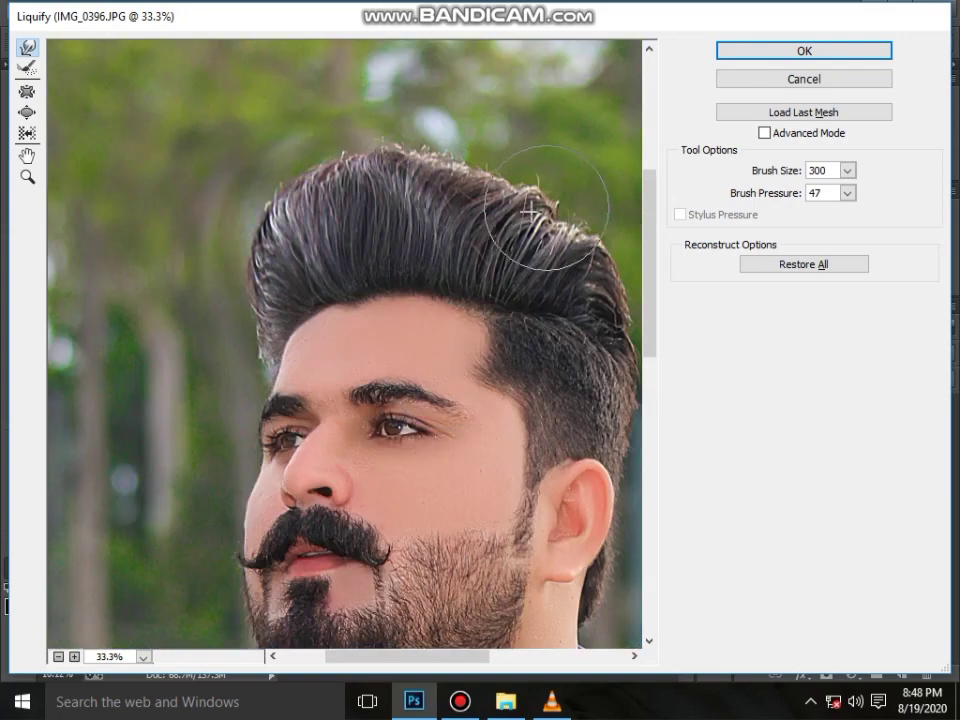
# Enlarge the warp brush and commit the hair and beard Liquify reshaping to Layer 1
pyautogui.press(']')
pyautogui.press(']')
pyautogui.press(']')
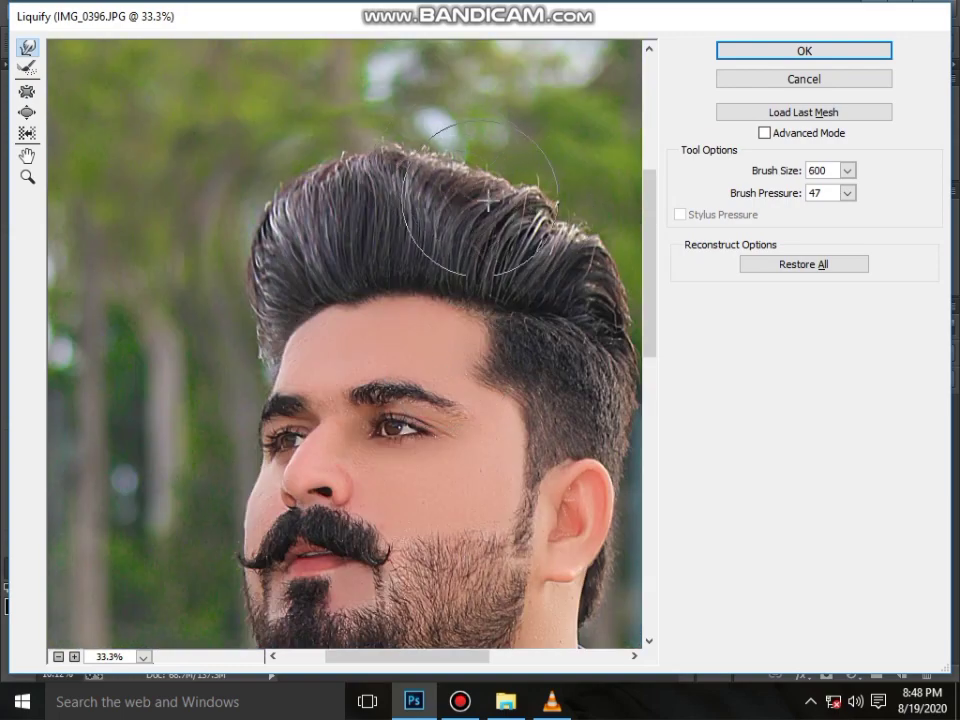
pyautogui.press(']')
pyautogui.press(']')
pyautogui.press(']')
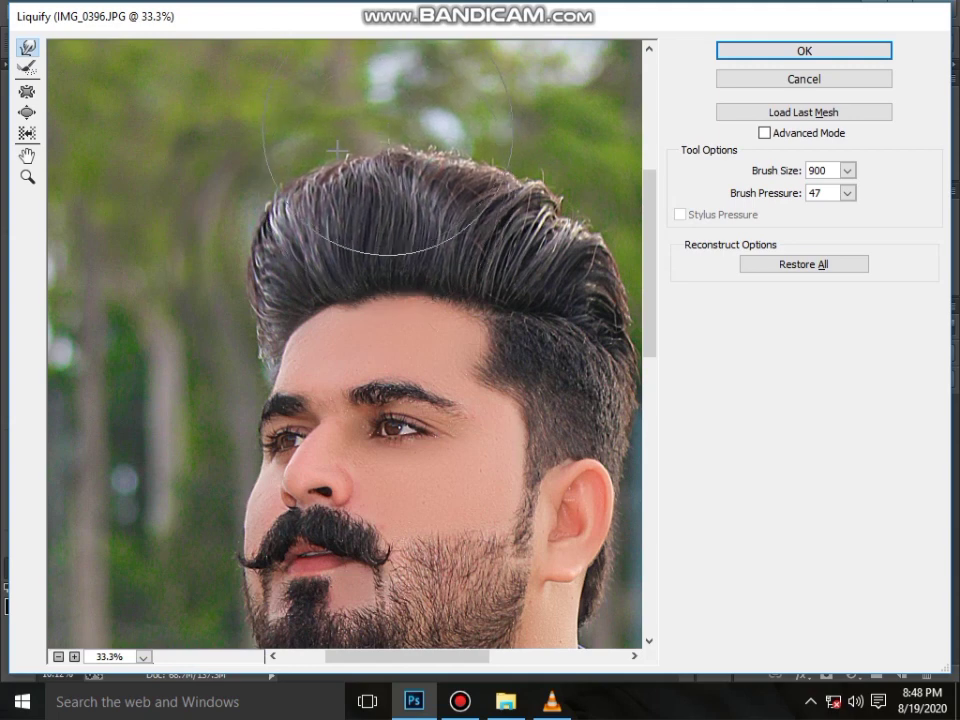
pyautogui.click(806, 52)
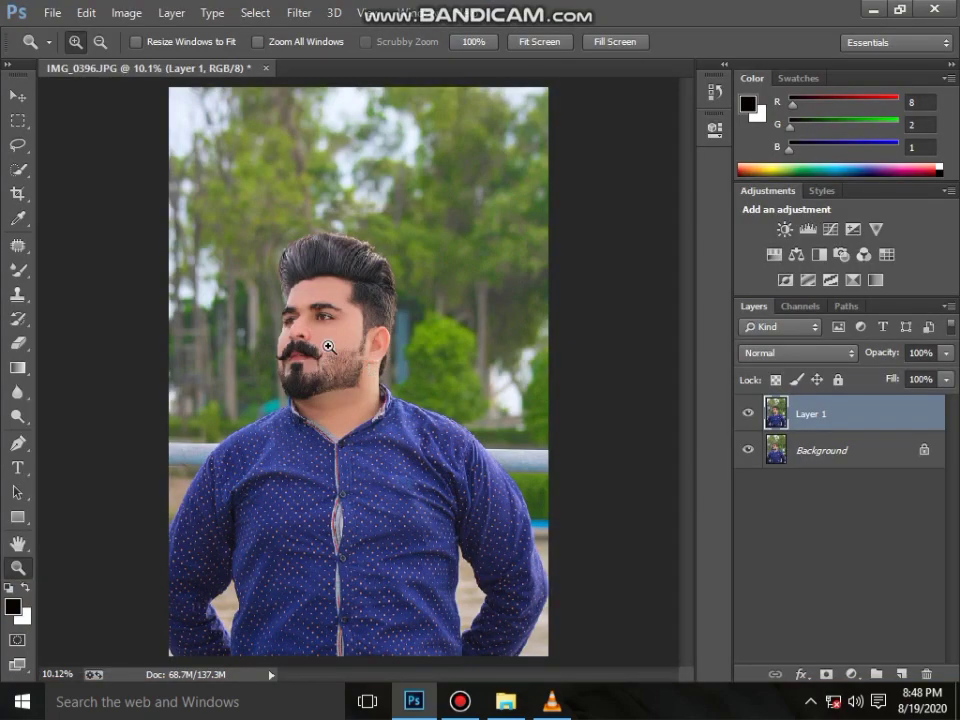
# Zoom in on the face and set up a soft Eraser, sized 76 px then 121 px
pyautogui.click(328, 346)
pyautogui.click(321, 326)
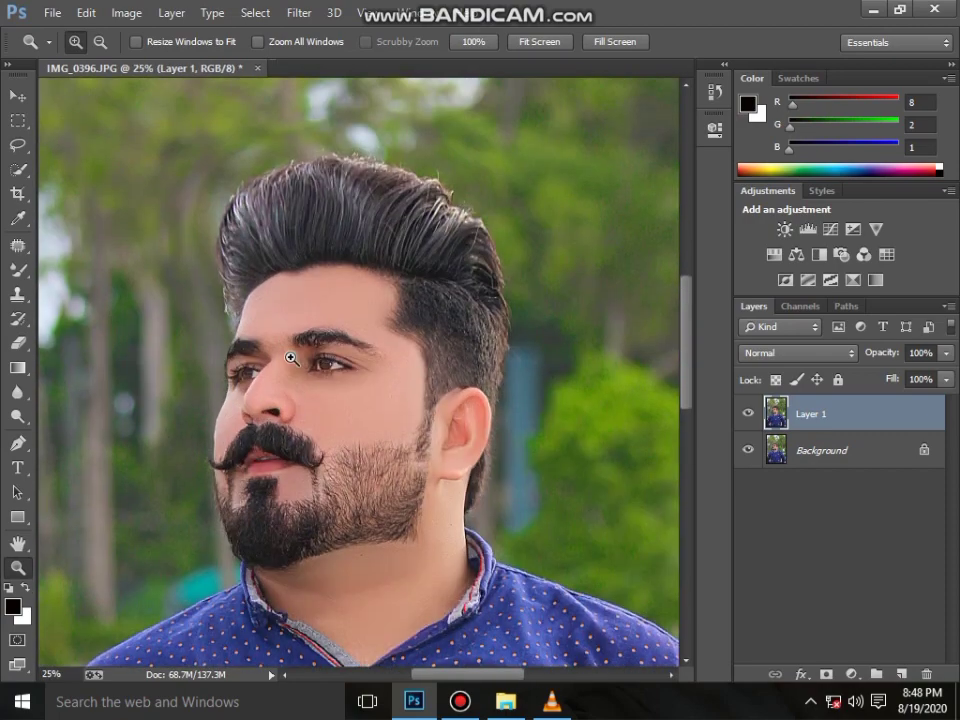
pyautogui.click(17, 342)
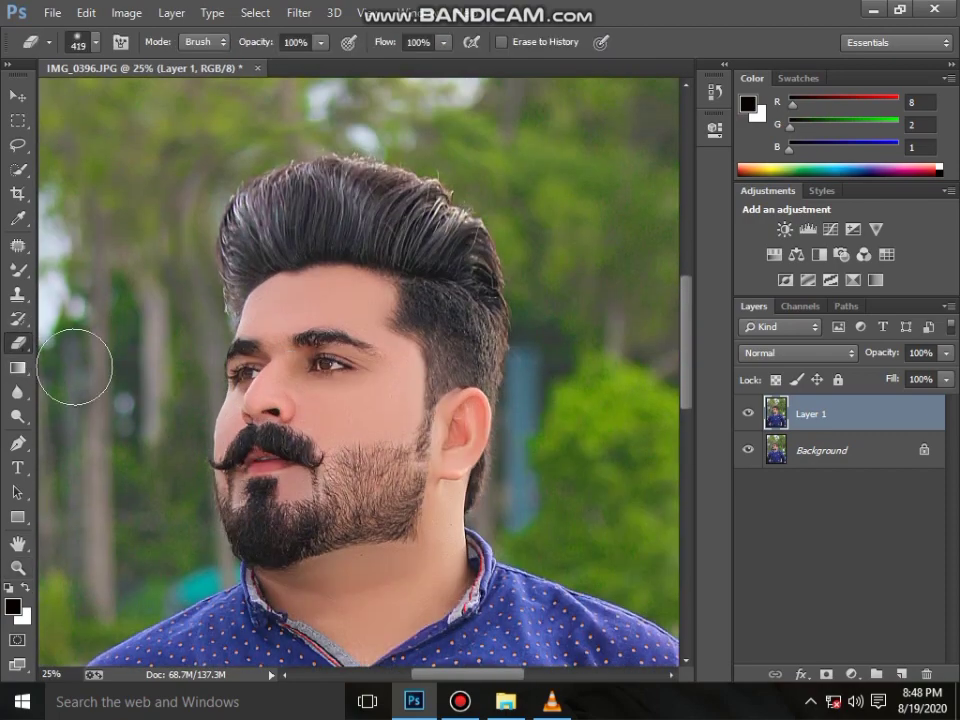
pyautogui.rightClick(273, 412)
pyautogui.click(403, 459)
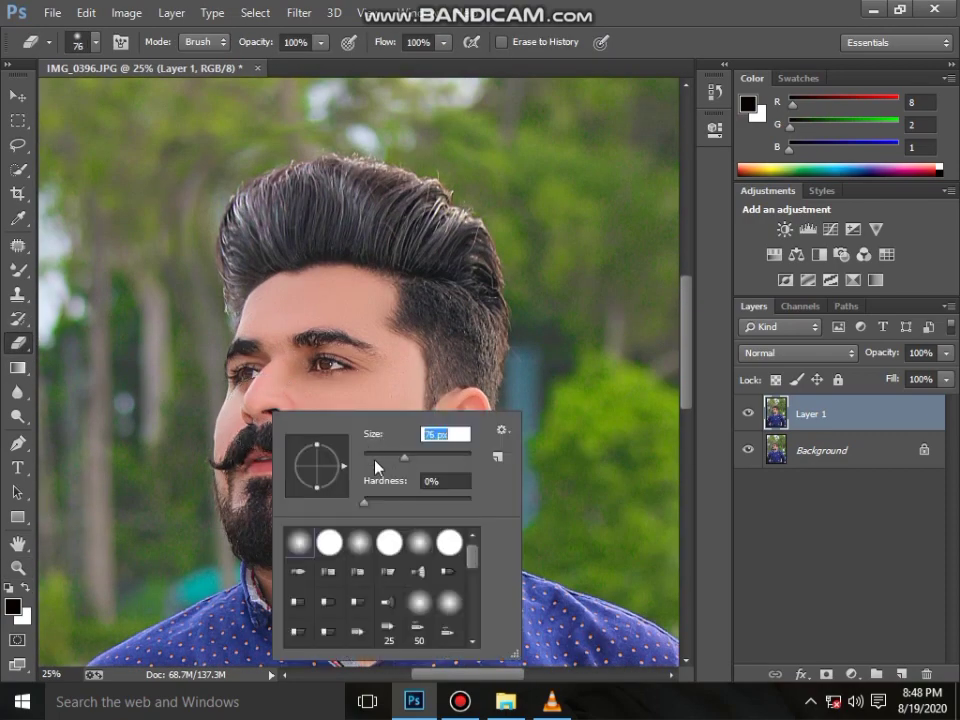
pyautogui.press('Return')
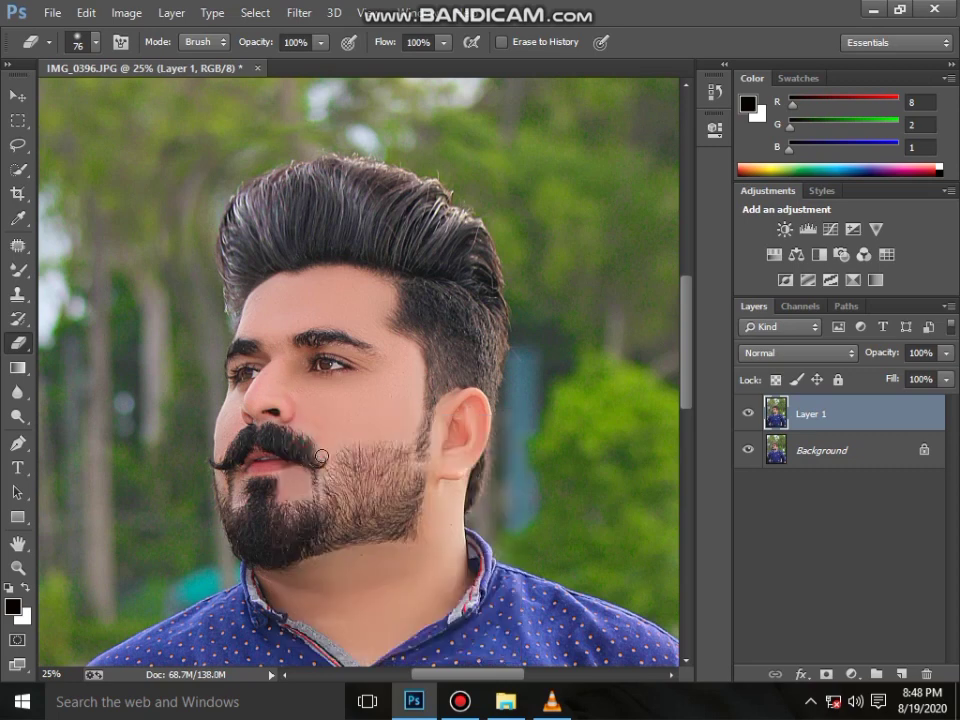
pyautogui.scroll(2, 254, 414)
pyautogui.scroll(3, 204, 381)
pyautogui.rightClick(249, 366)
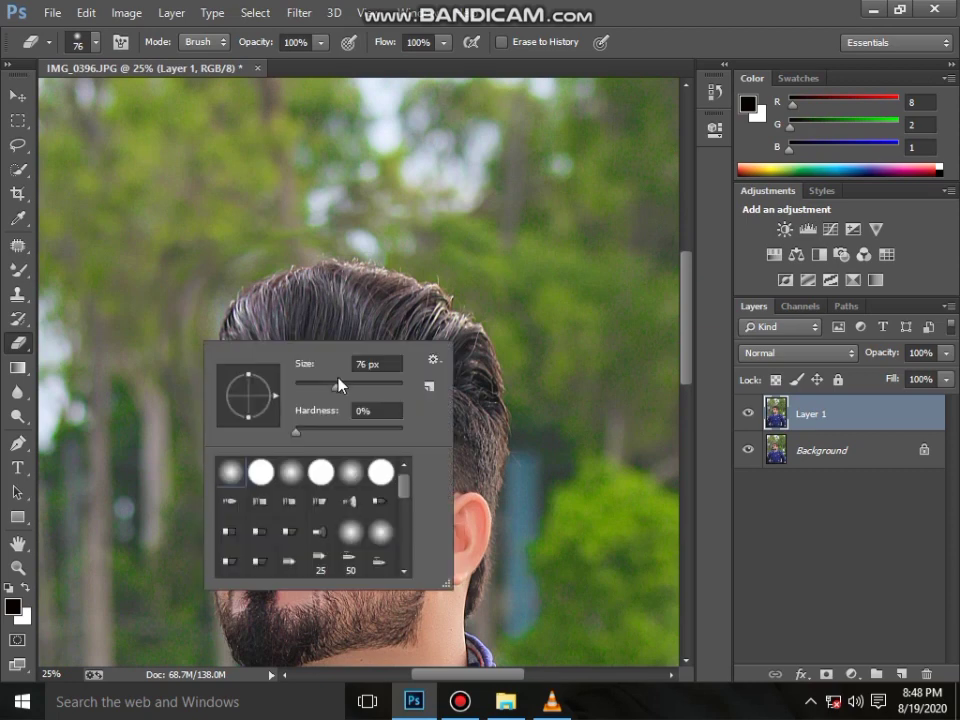
pyautogui.moveTo(336, 386); pyautogui.dragTo(353, 386)
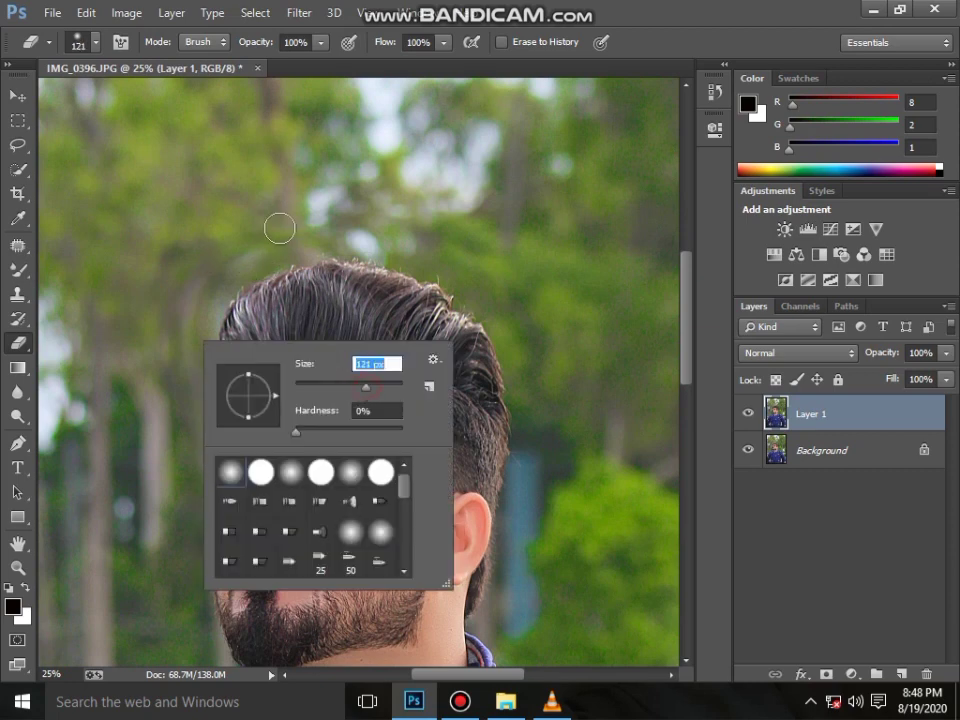
pyautogui.press('Return')
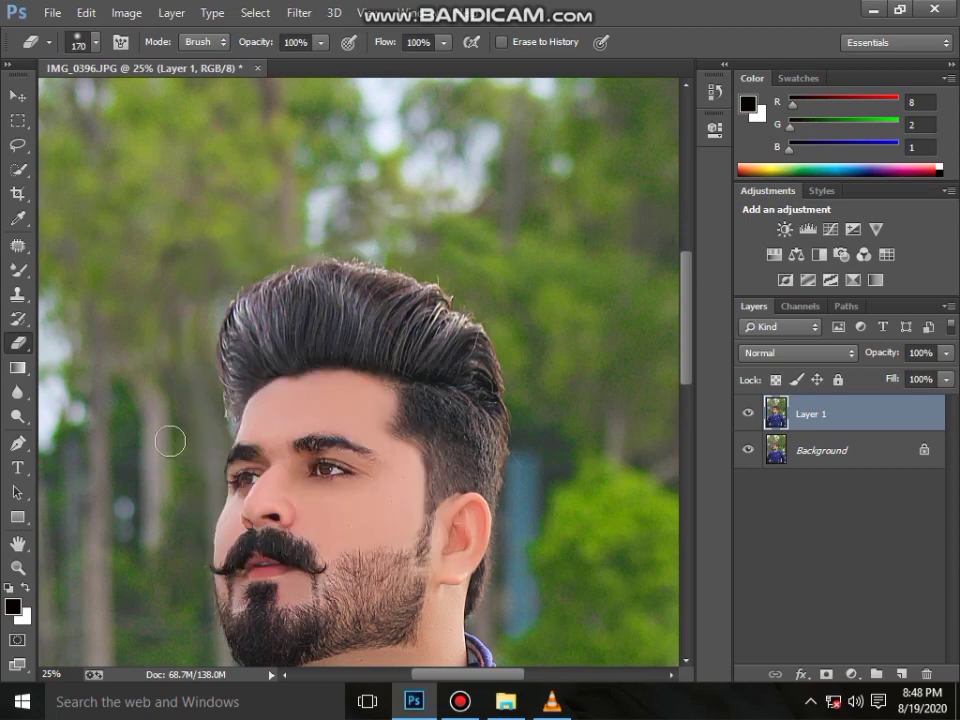
# Erase Layer 1 above the hair, along the neck edge and near the collar
pyautogui.moveTo(170, 440)
pyautogui.mouseDown()
pyautogui.moveTo(404, 239)
pyautogui.moveTo(510, 312)
pyautogui.mouseUp()
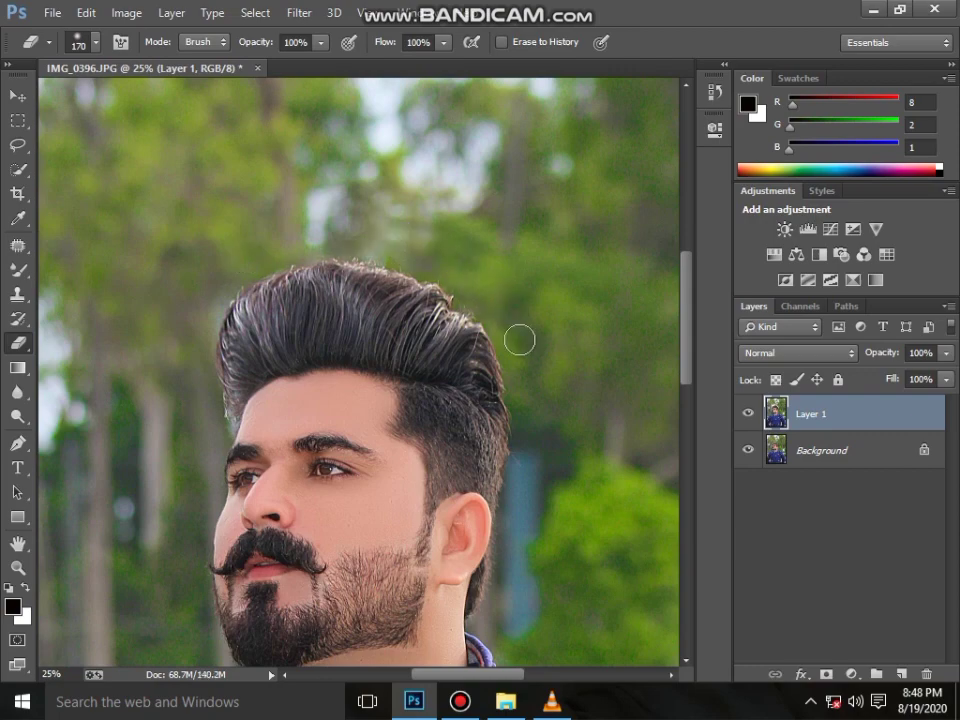
pyautogui.scroll(-5, 518, 336)
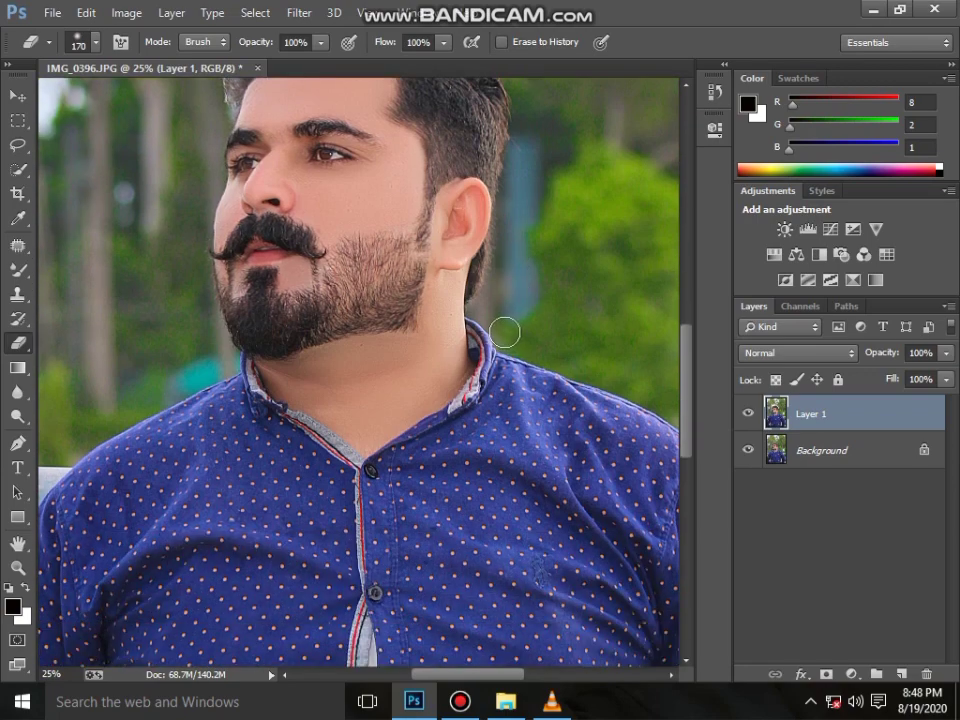
pyautogui.moveTo(464, 280); pyautogui.dragTo(450, 341)
pyautogui.scroll(1, 375, 325)
pyautogui.scroll(1, 365, 300)
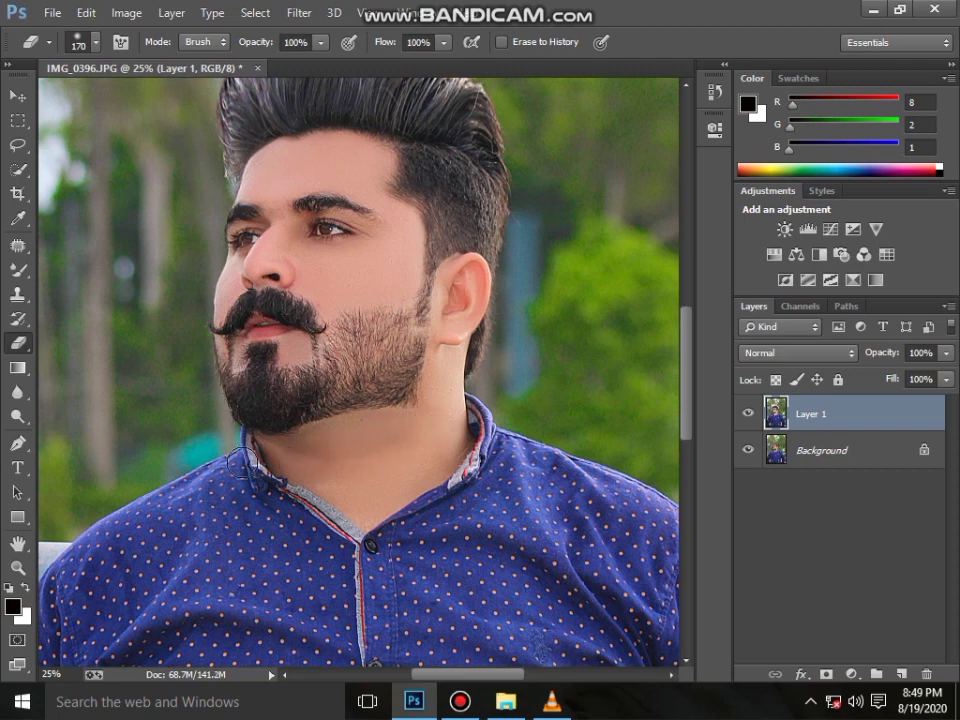
pyautogui.moveTo(288, 449); pyautogui.dragTo(311, 450)
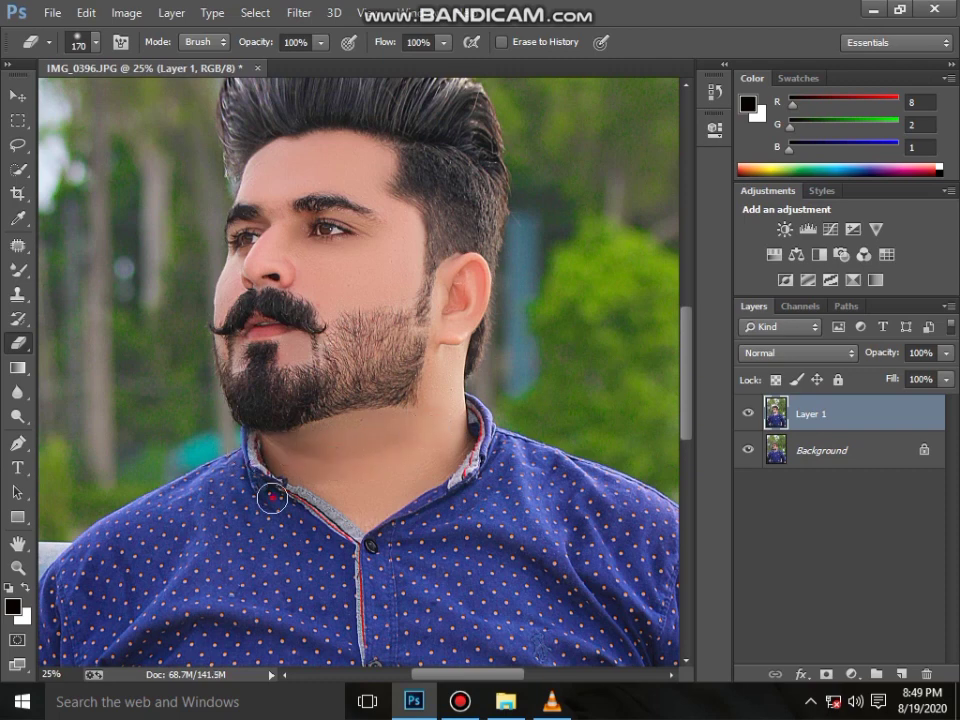
pyautogui.scroll(3, 458, 349)
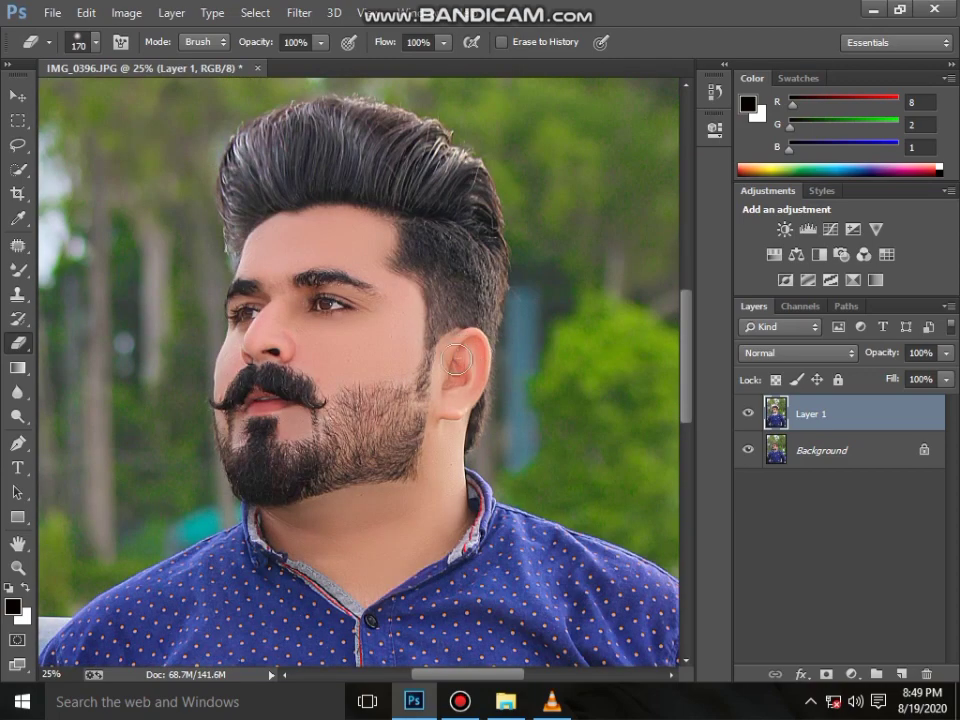
pyautogui.scroll(5, 179, 280)
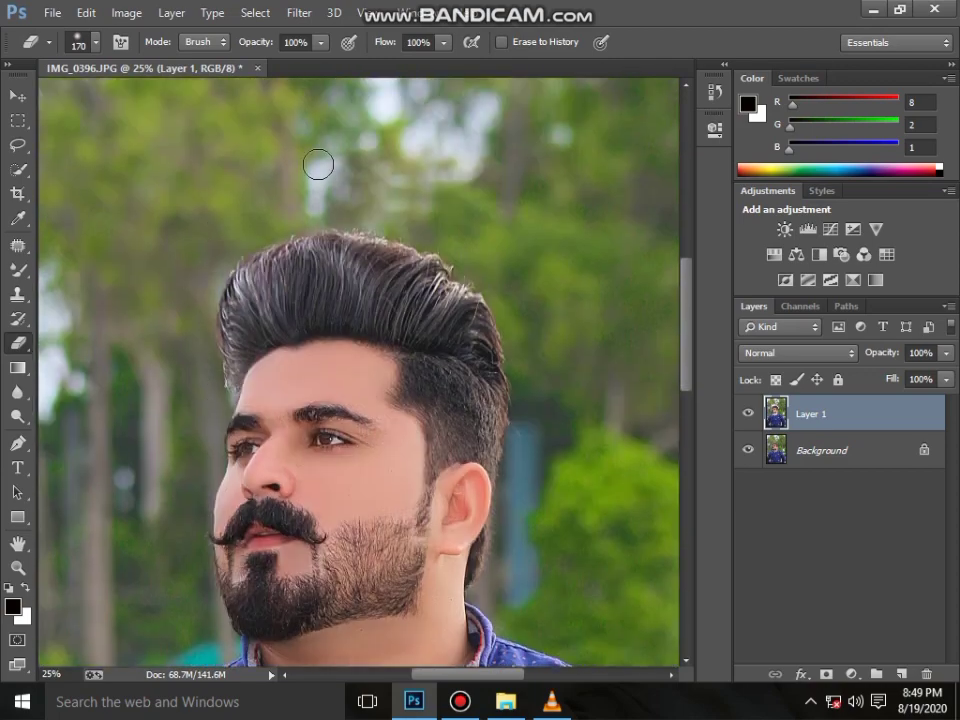
# Enlarge the eraser to 198 px and fit the whole image on screen
pyautogui.rightClick(493, 279)
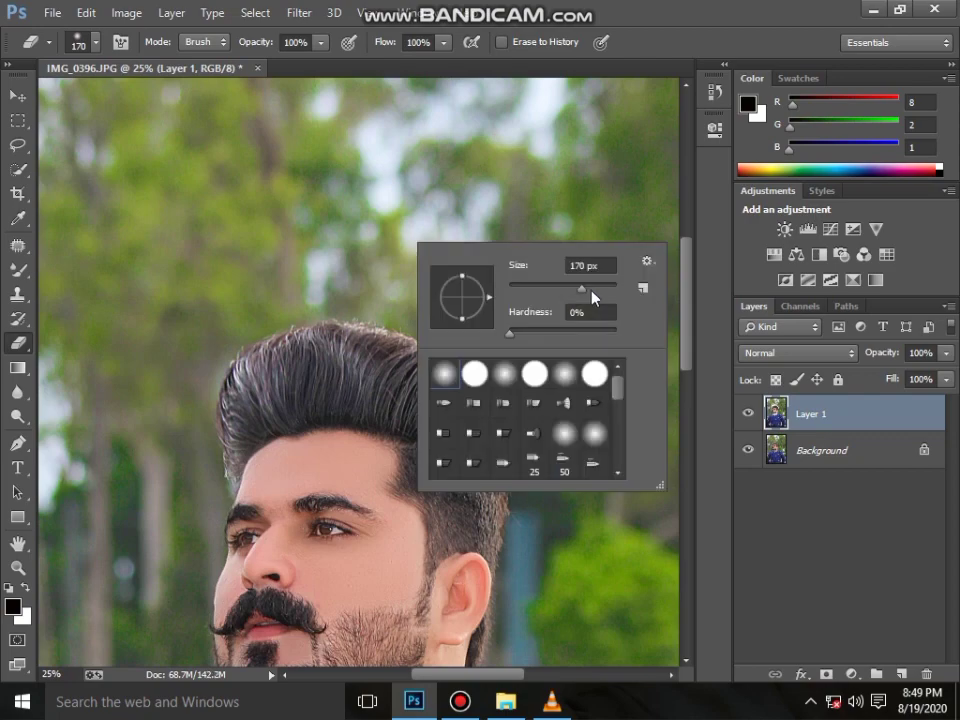
pyautogui.moveTo(588, 283); pyautogui.dragTo(596, 283)
pyautogui.press('Return')
pyautogui.scroll(-3, 40, 553)
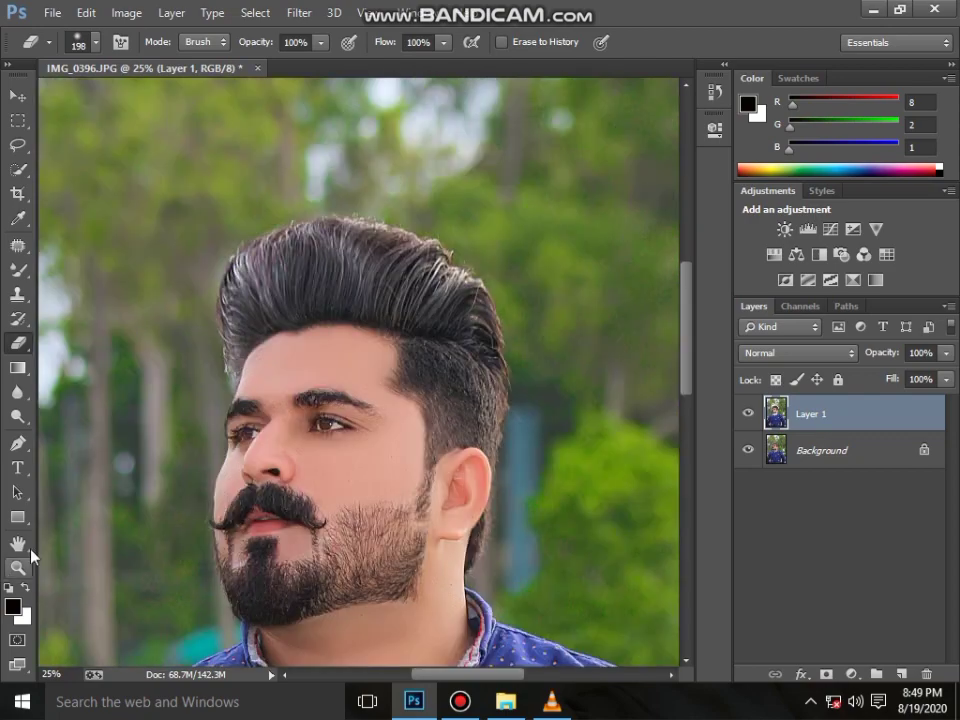
pyautogui.click(18, 567)
pyautogui.rightClick(340, 314)
pyautogui.click(416, 333)
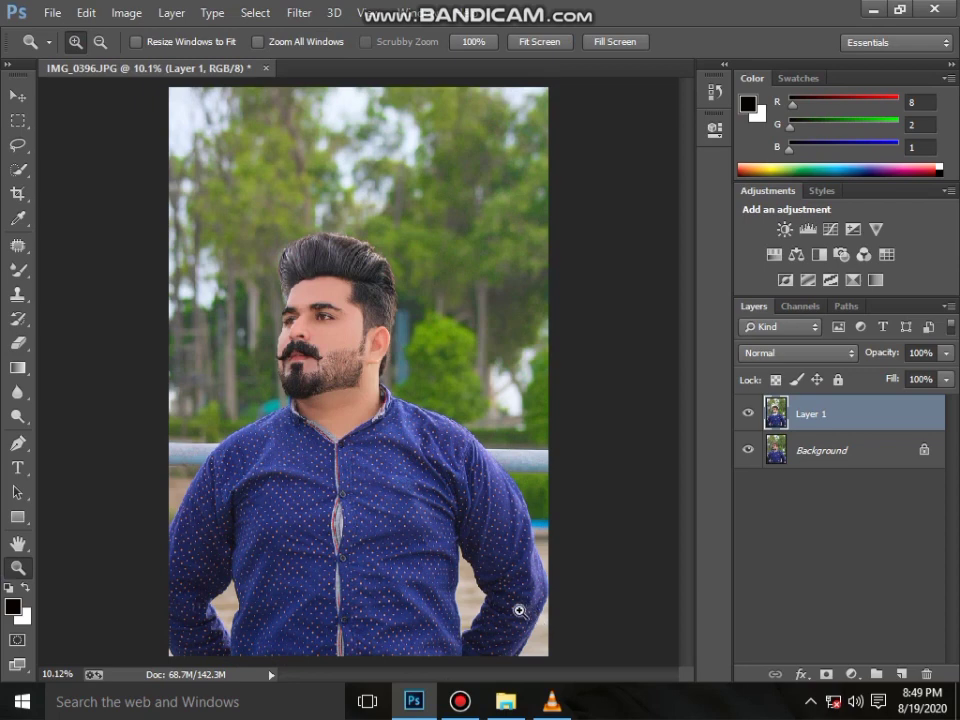
# Toggle Layer 1's visibility to compare with the Background, then fit the image on screen
pyautogui.click(749, 414)
pyautogui.click(749, 414)
pyautogui.click(749, 414)
pyautogui.moveTo(300, 375); pyautogui.dragTo(380, 340)
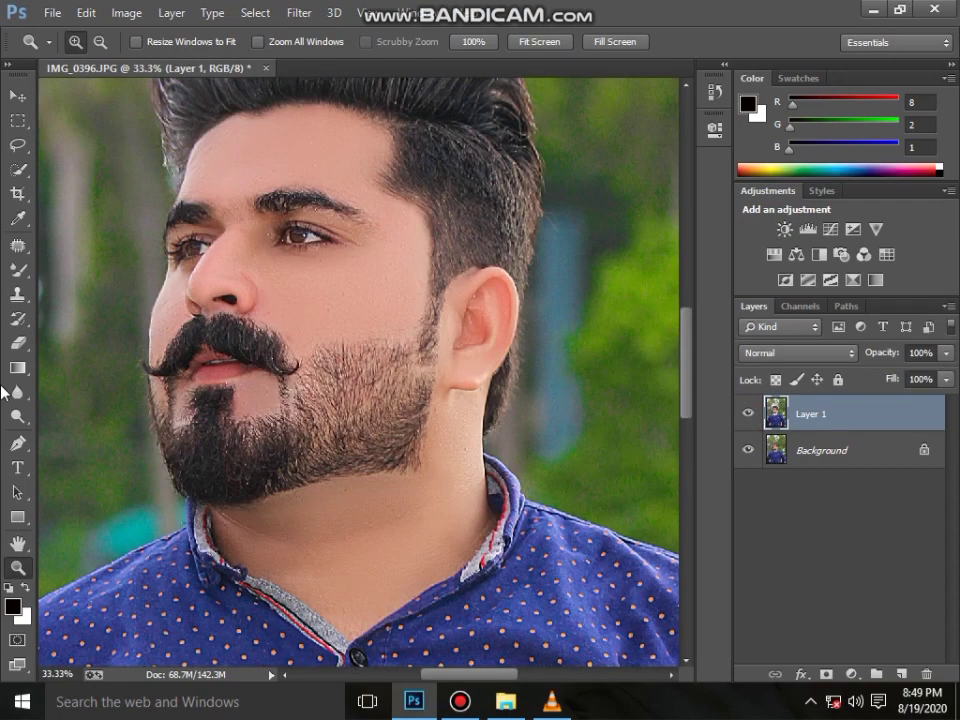
pyautogui.click(18, 343)
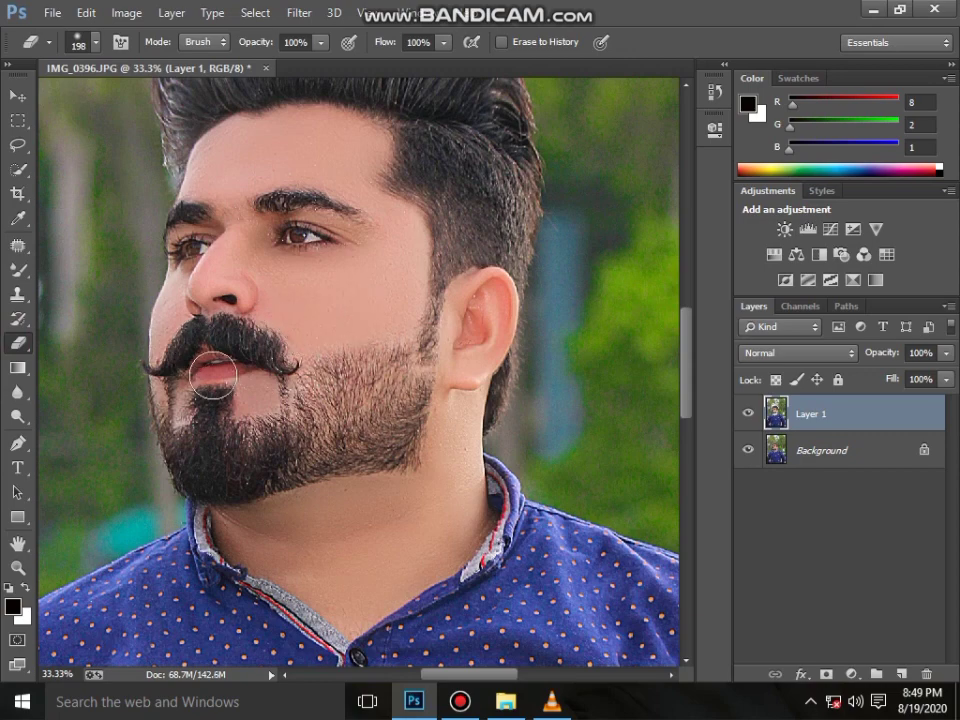
pyautogui.scroll(3, 129, 407)
pyautogui.press('z')
pyautogui.rightClick(264, 400)
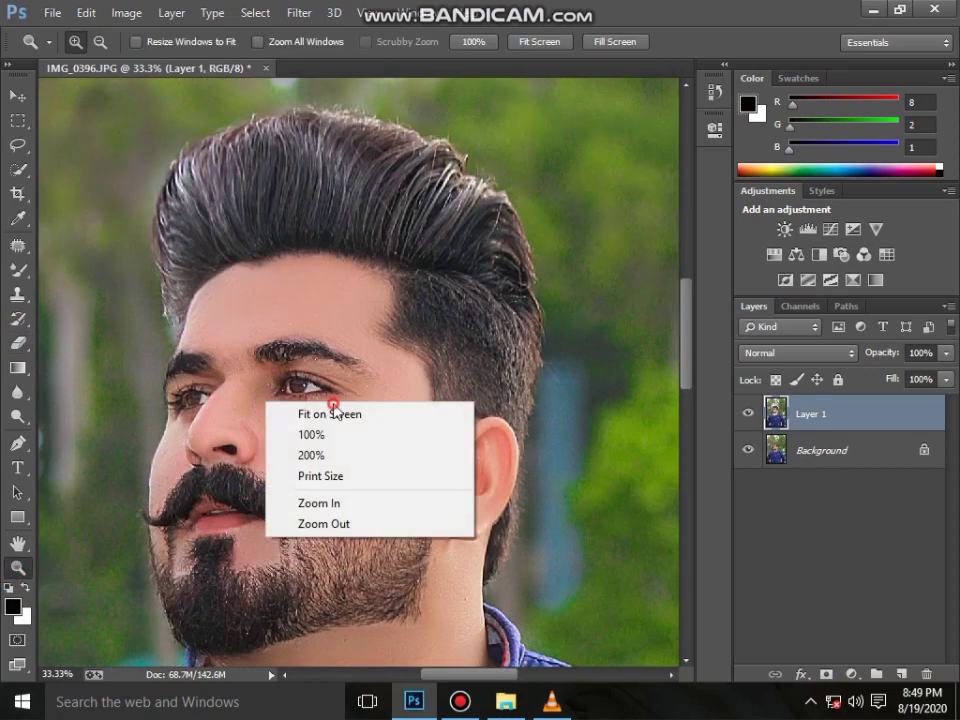
pyautogui.click(420, 413)
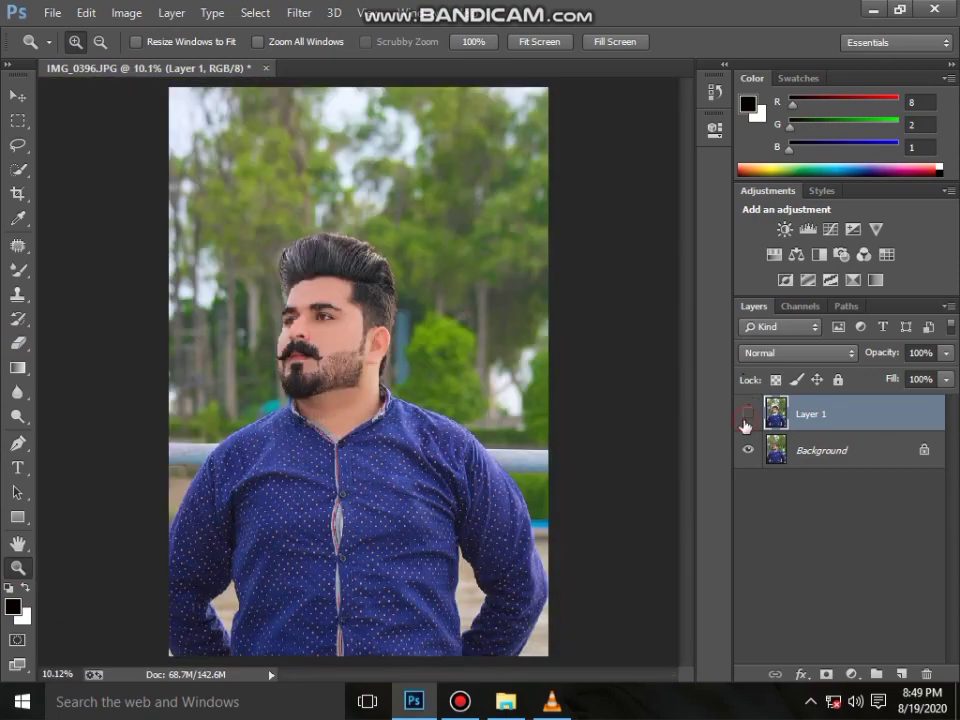
# Merge the visible layers into the Background and duplicate it as a new Layer 1
pyautogui.click(745, 418)
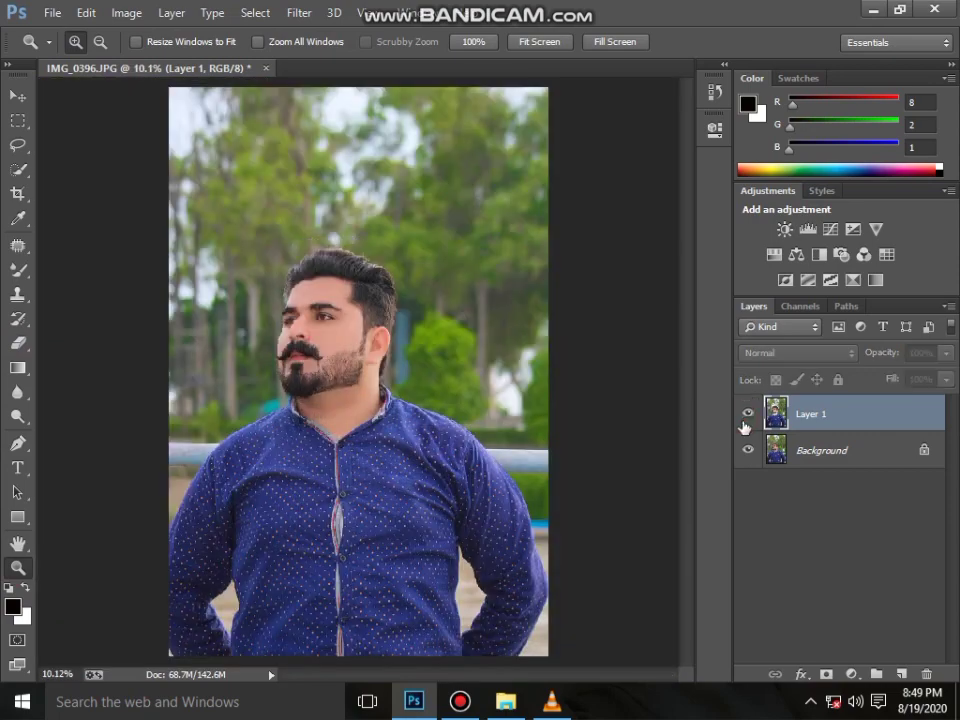
pyautogui.rightClick(815, 461)
pyautogui.click(838, 591)
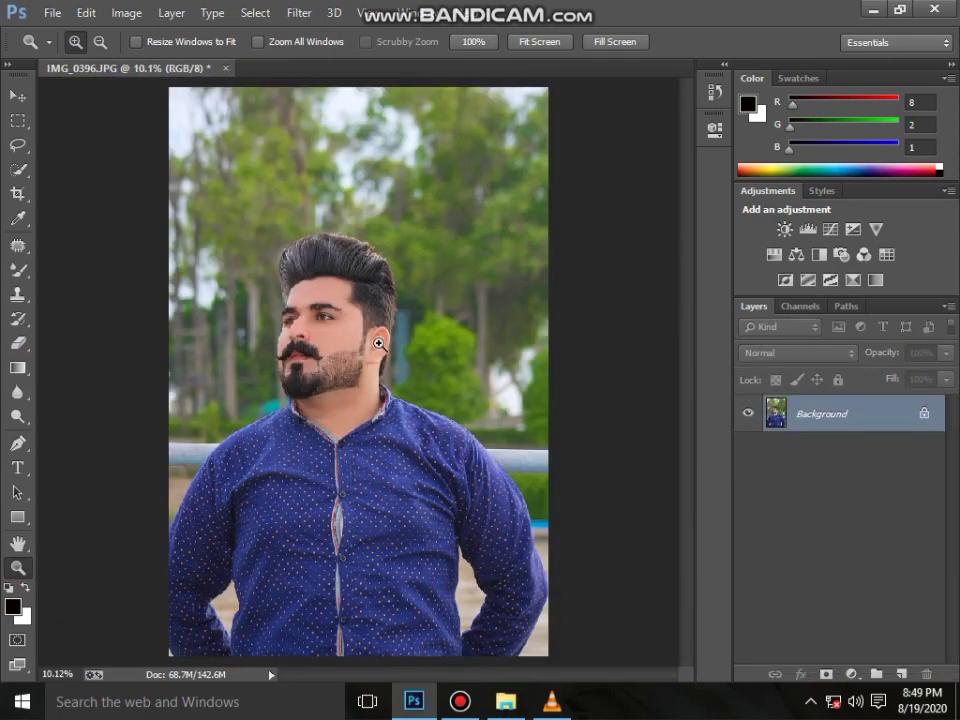
pyautogui.hotkey('ctrl', 'j')
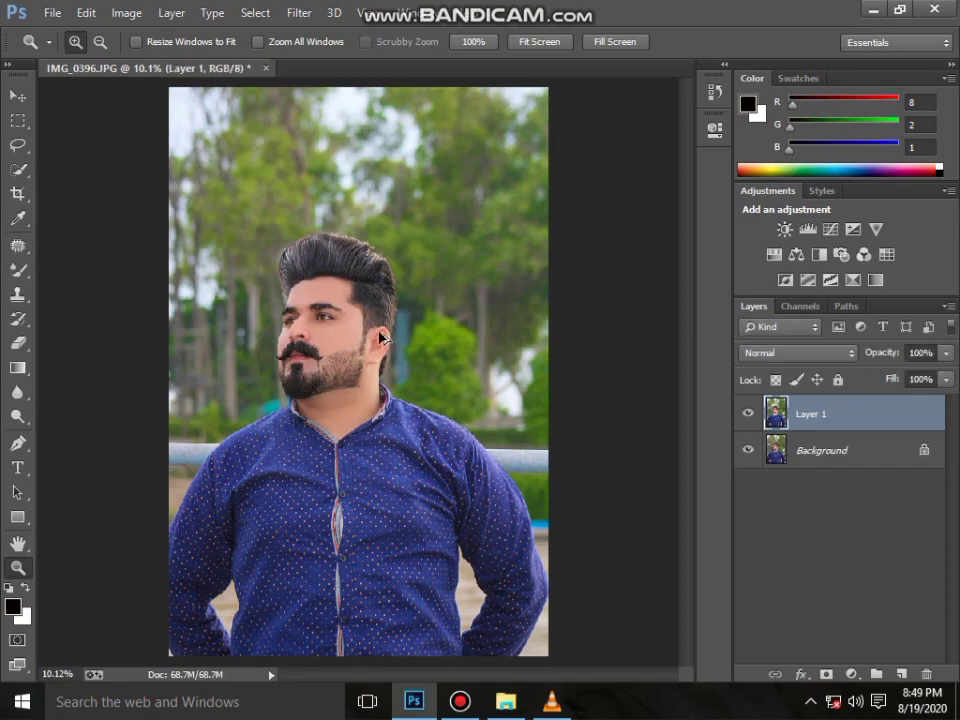
pyautogui.click(328, 372)
# Toggle Layer 1 off and on to compare, then Merge Visible into a single Background layer
pyautogui.click(328, 372)
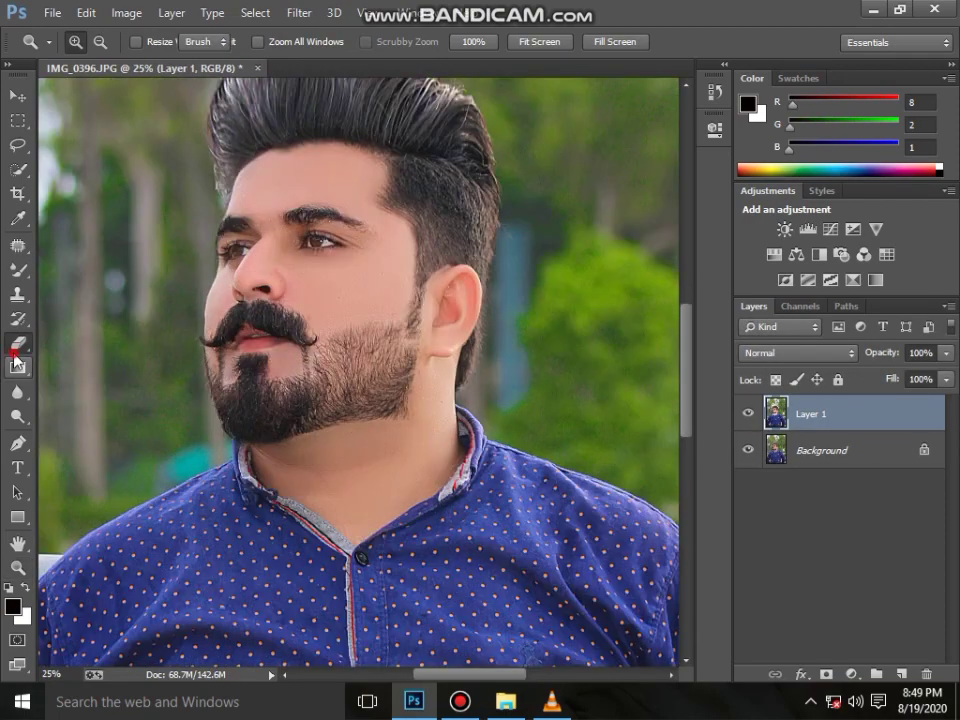
pyautogui.click(15, 346)
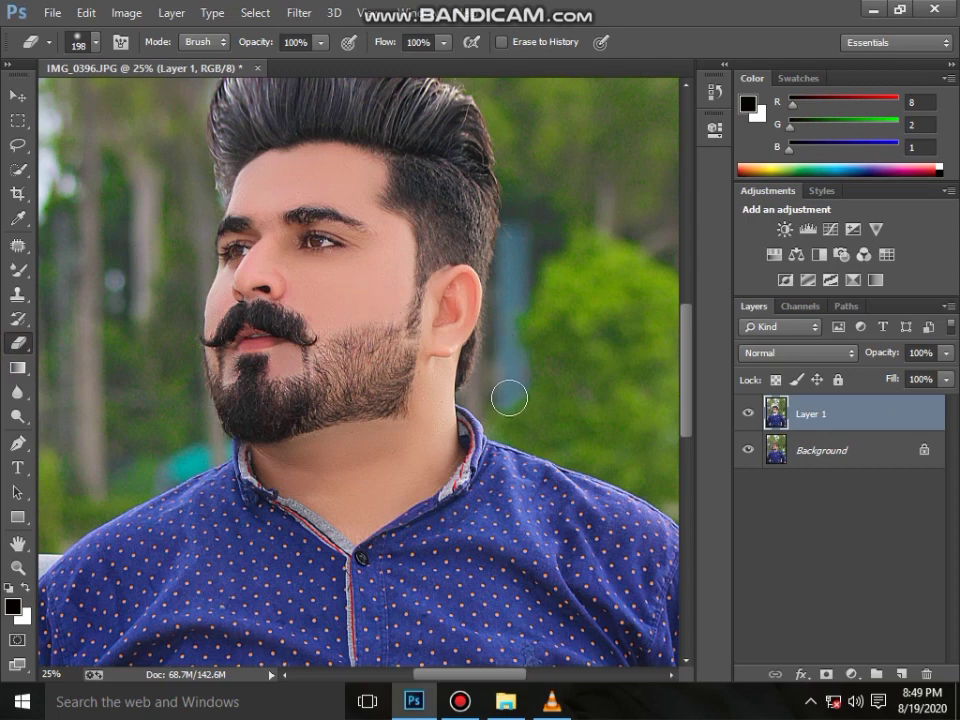
pyautogui.click(749, 415)
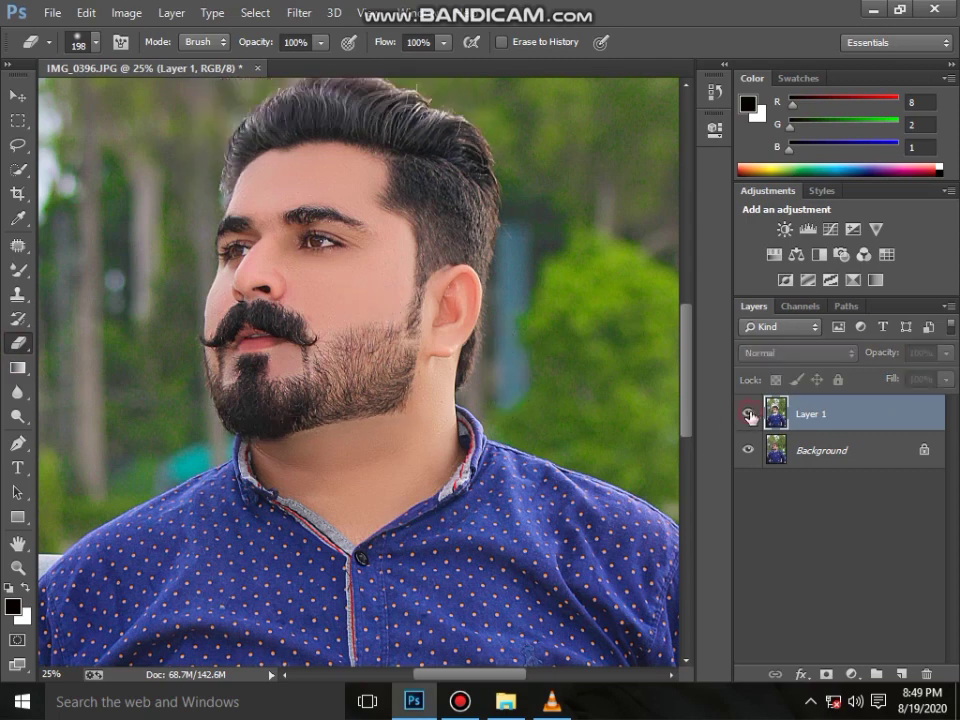
pyautogui.click(749, 415)
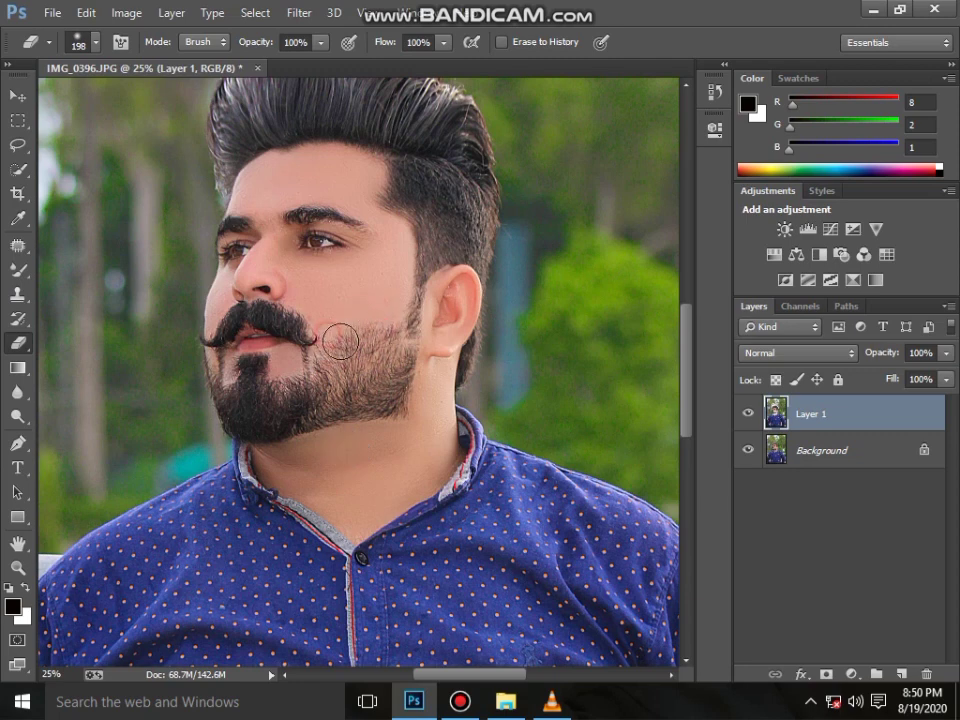
pyautogui.rightClick(818, 446)
pyautogui.click(804, 575)
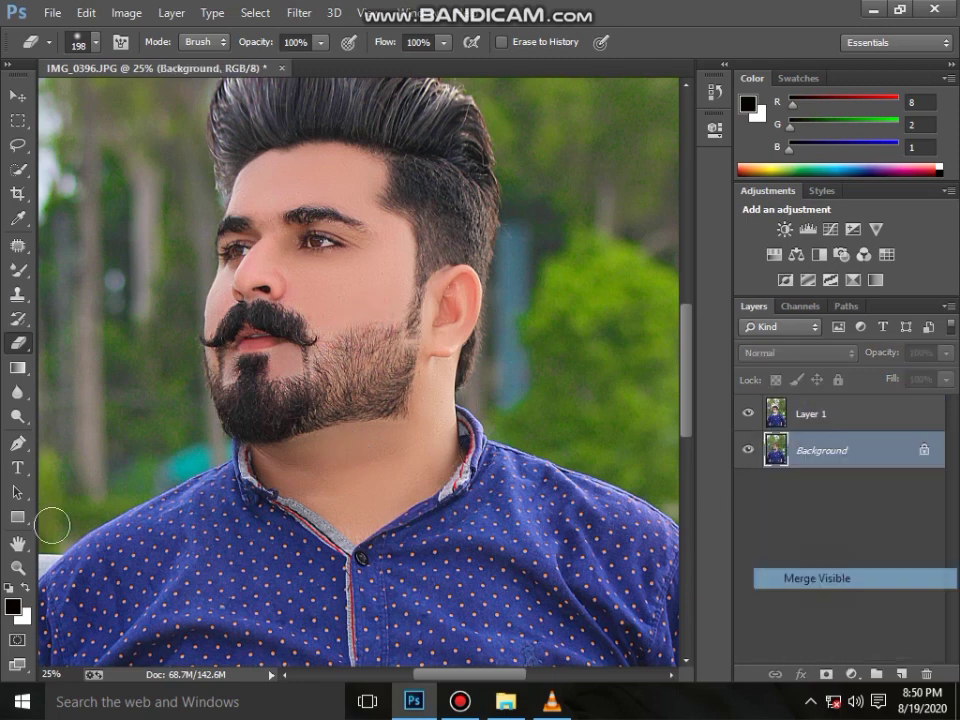
# Fit the whole image on screen and open the Camera Raw Filter
pyautogui.click(18, 567)
pyautogui.rightClick(285, 326)
pyautogui.click(355, 336)
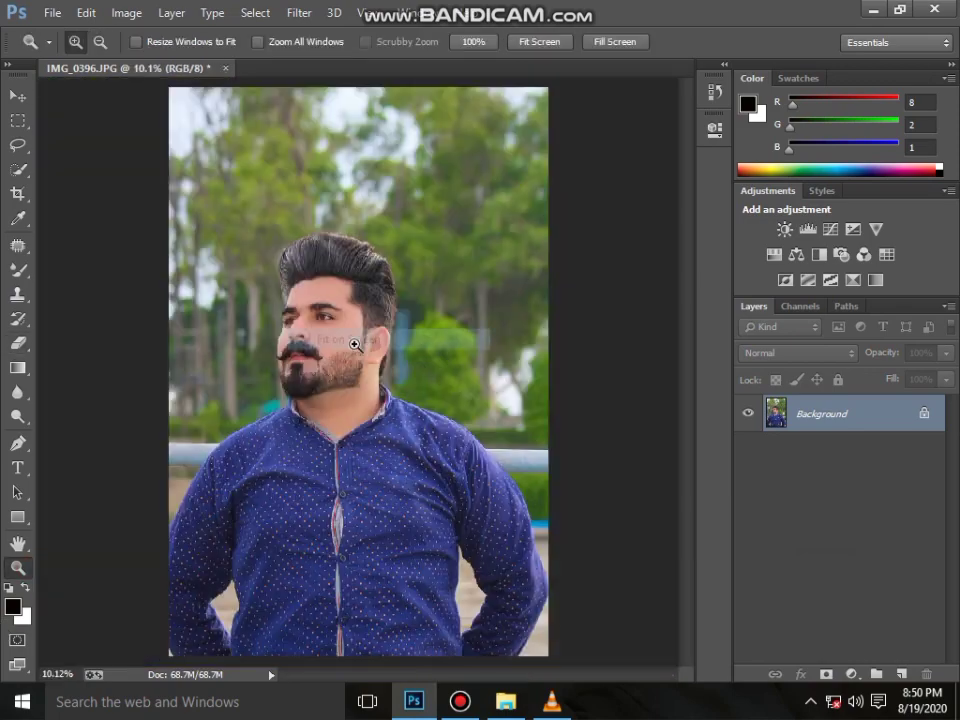
pyautogui.click(299, 13)
pyautogui.click(345, 121)
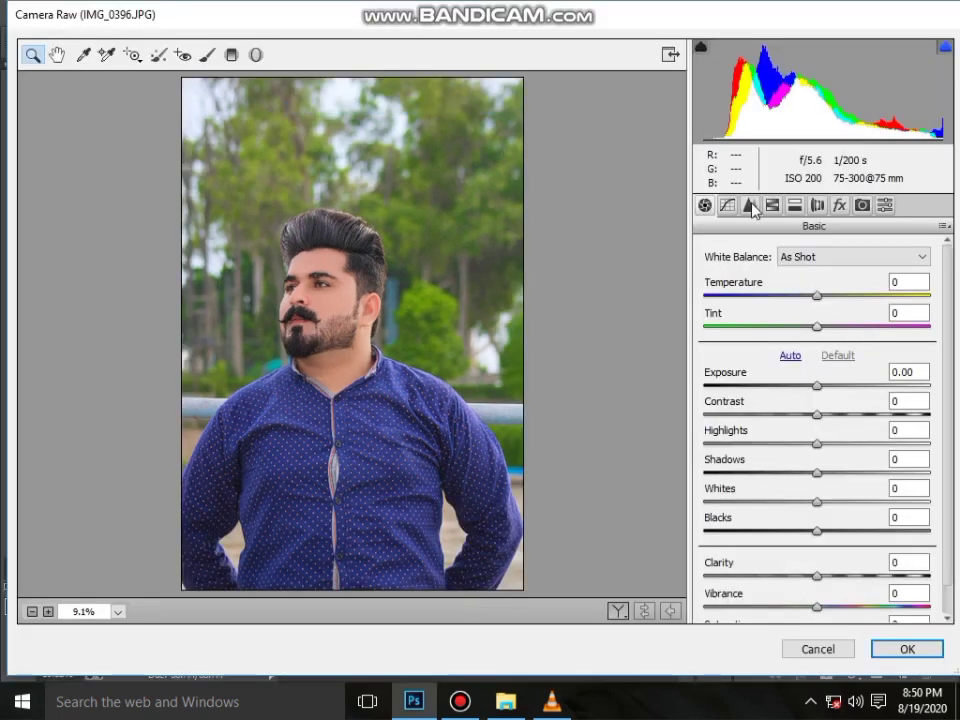
# In HSL saturation, set Reds +23, Oranges -24 and Greens +98
pyautogui.click(772, 205)
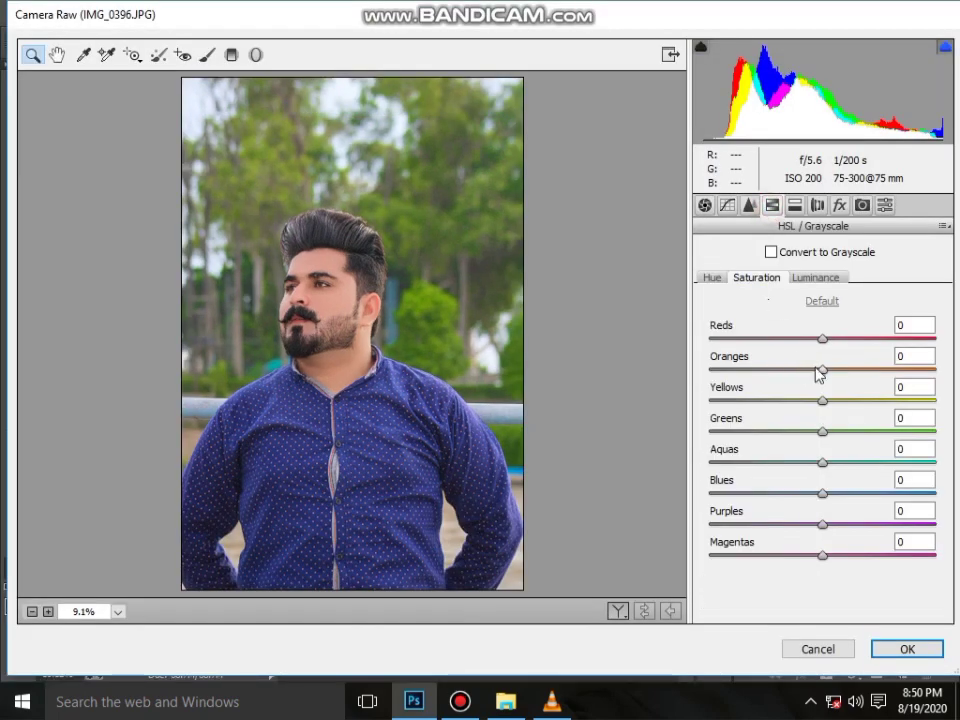
pyautogui.moveTo(818, 370)
pyautogui.mouseDown()
pyautogui.moveTo(795, 369)
pyautogui.moveTo(849, 342)
pyautogui.mouseUp()
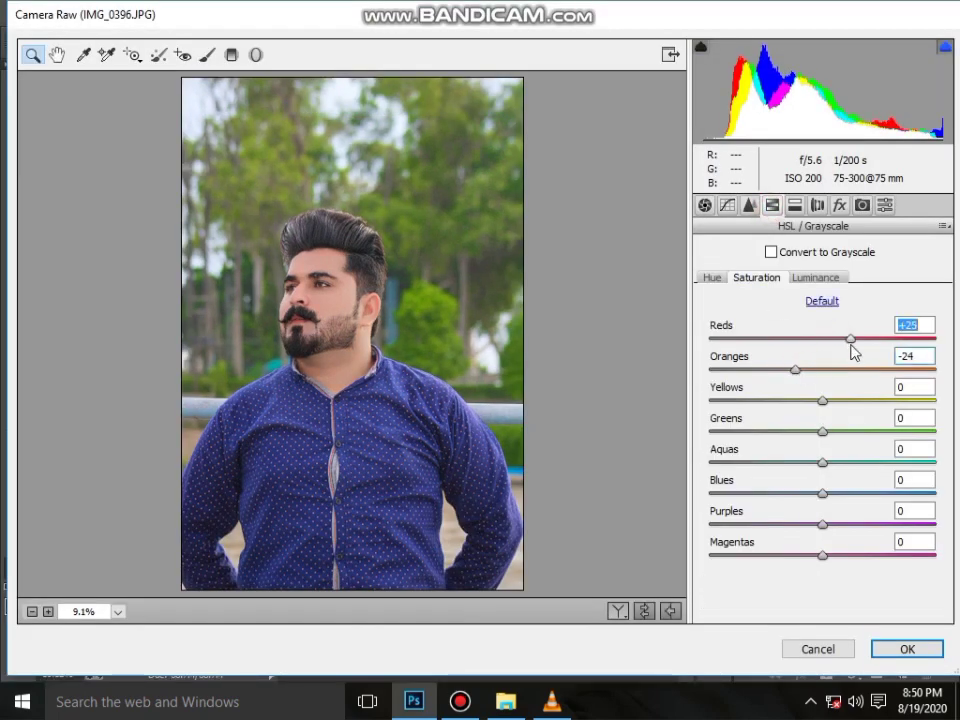
pyautogui.moveTo(821, 401)
pyautogui.mouseDown()
pyautogui.moveTo(813, 401)
pyautogui.moveTo(933, 431)
pyautogui.mouseUp()
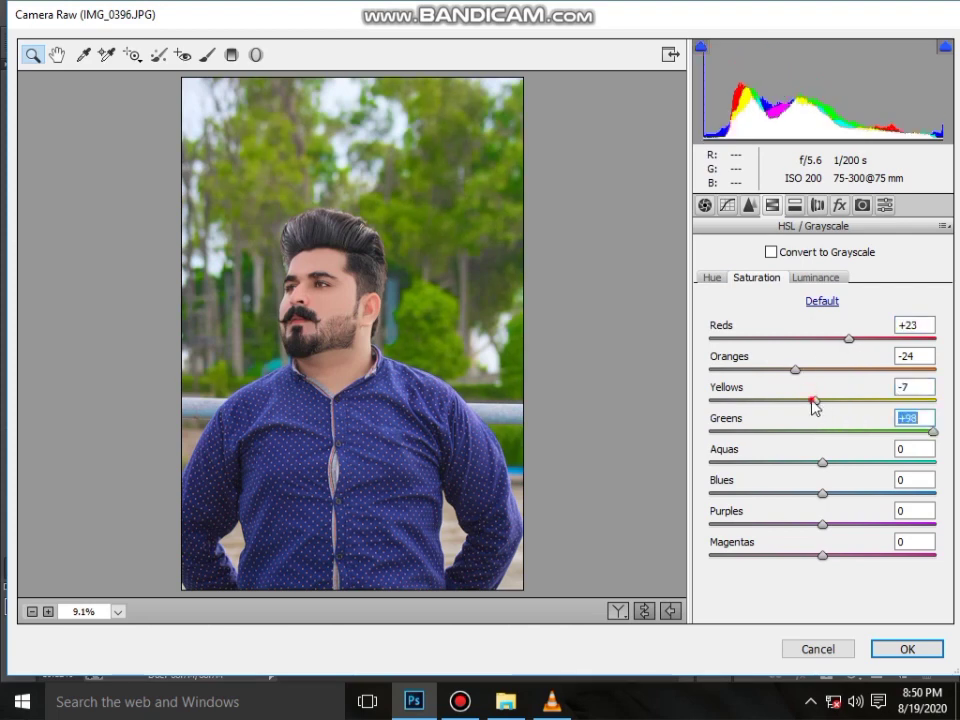
pyautogui.click(814, 401)
# Shift the Greens hue toward yellow, set Reds luminance +7 and Oranges +13, and apply
pyautogui.click(713, 277)
pyautogui.moveTo(773, 431)
pyautogui.mouseDown()
pyautogui.moveTo(709, 432)
pyautogui.moveTo(790, 431)
pyautogui.mouseUp()
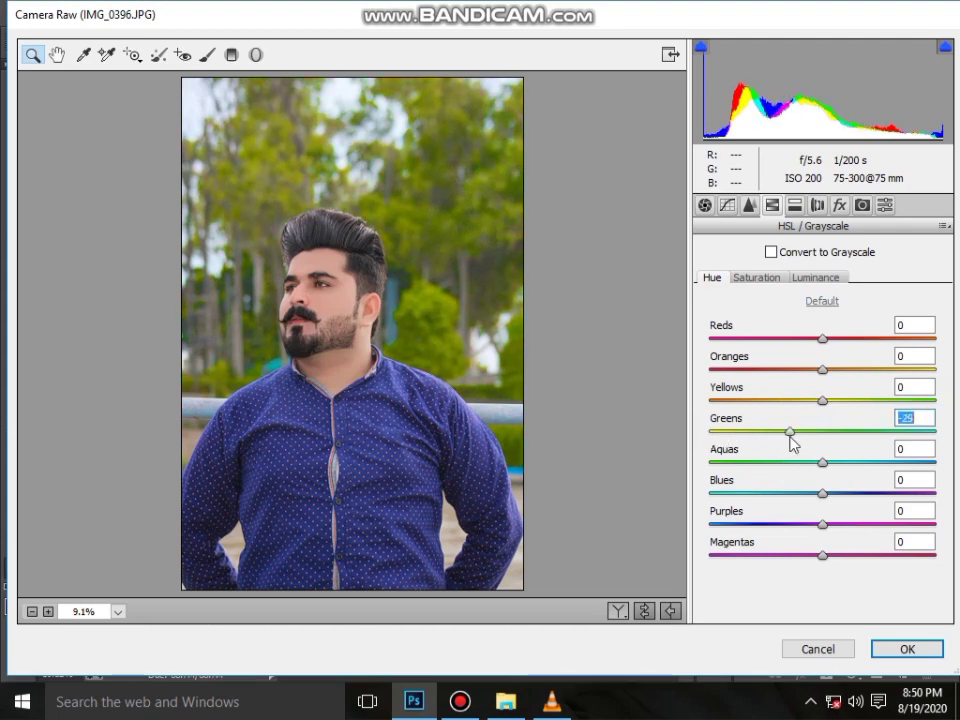
pyautogui.click(757, 277)
pyautogui.click(796, 370)
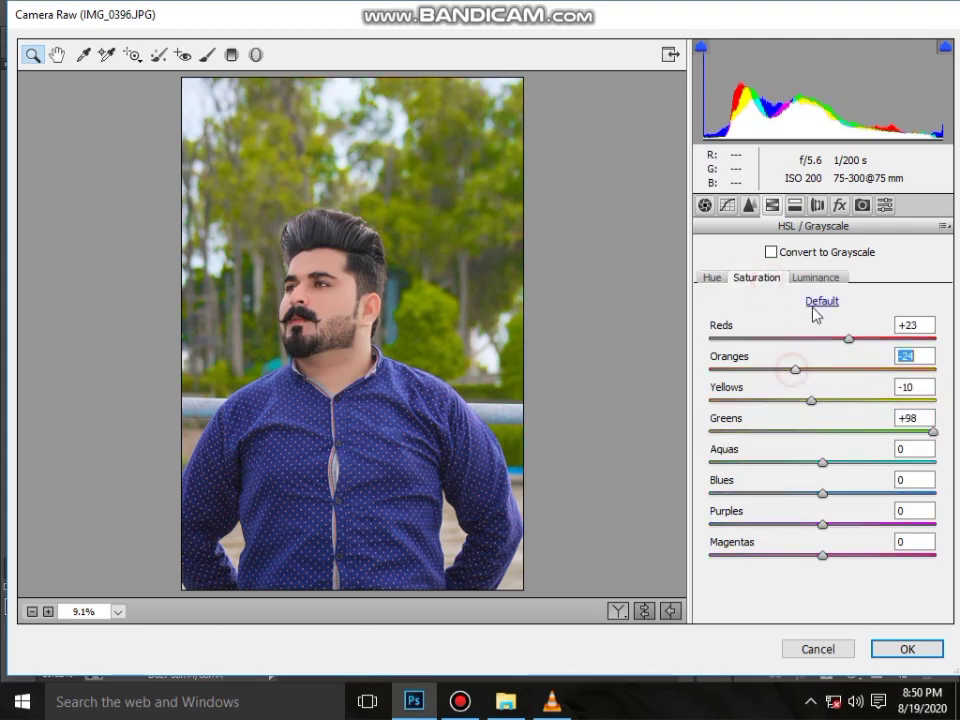
pyautogui.click(819, 279)
pyautogui.click(836, 371)
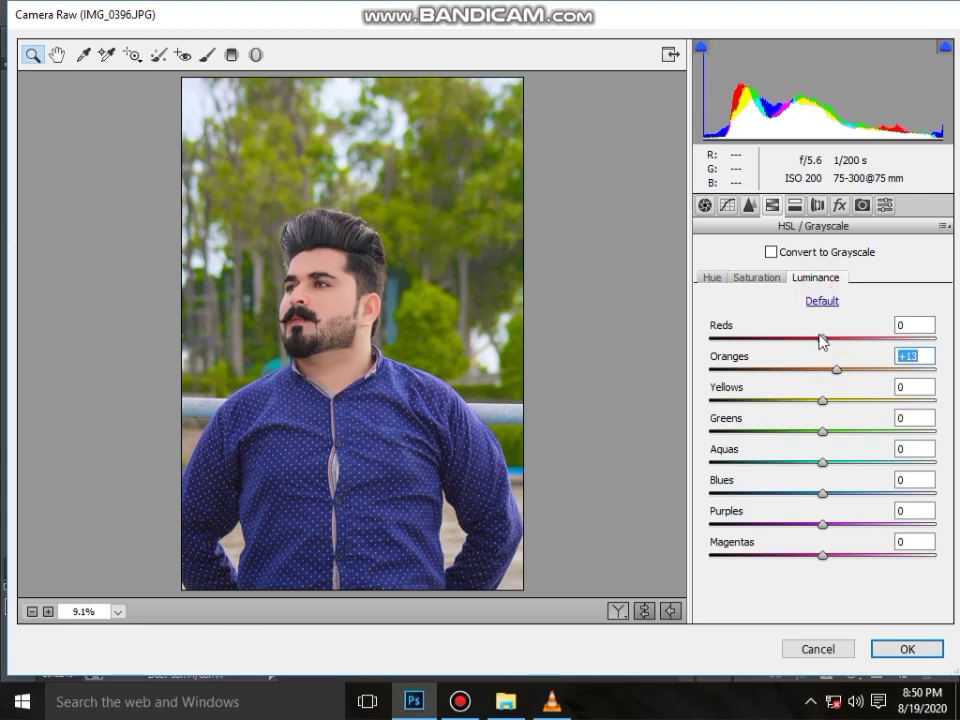
pyautogui.moveTo(822, 338); pyautogui.dragTo(830, 338)
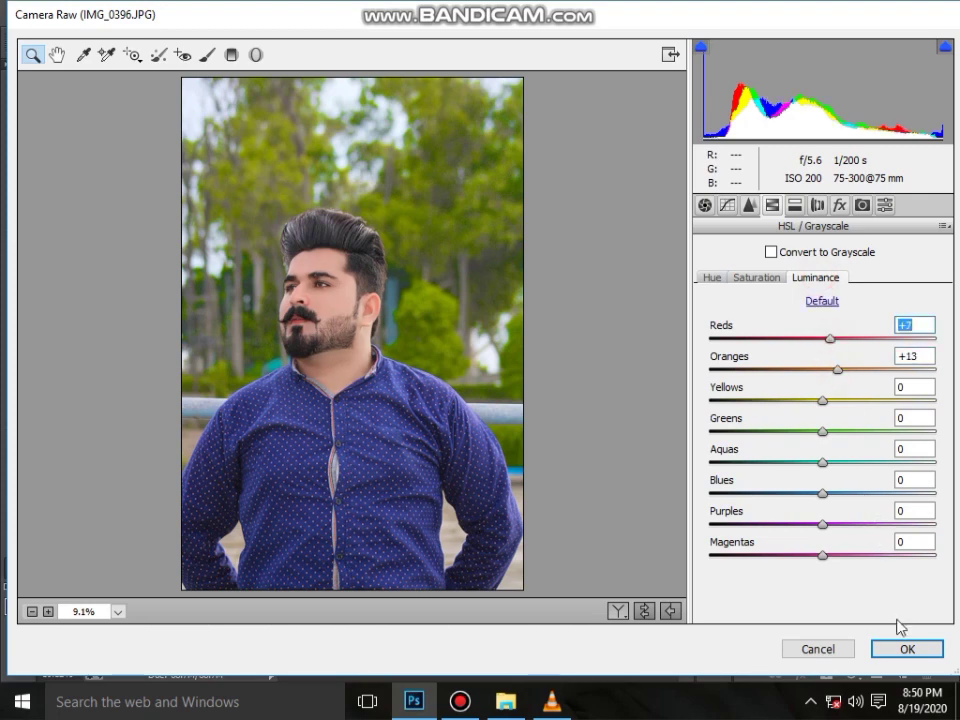
pyautogui.click(929, 657)
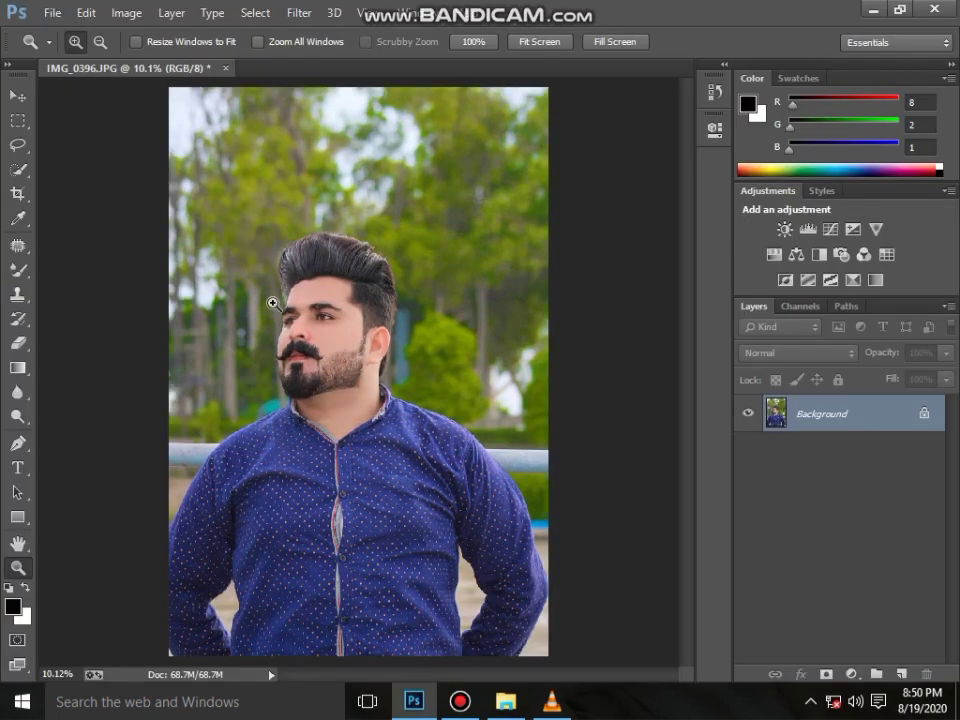
# Zoom in to inspect the face, then fit the whole photo in the window
pyautogui.click(273, 303)
pyautogui.click(341, 298)
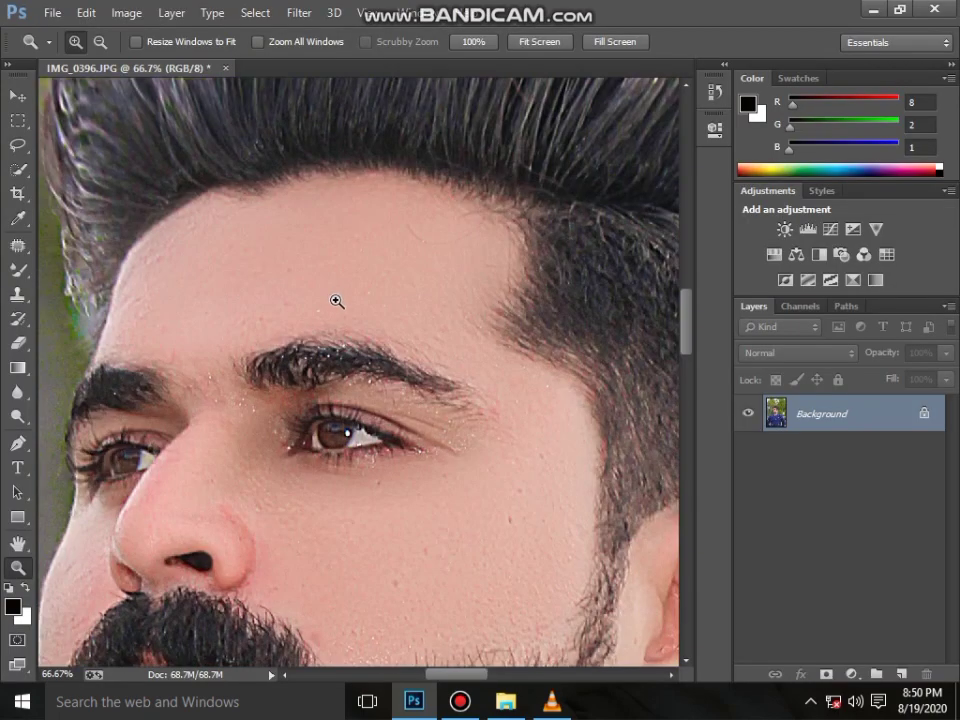
pyautogui.scroll(1, 181, 327)
pyautogui.rightClick(183, 323)
pyautogui.click(235, 334)
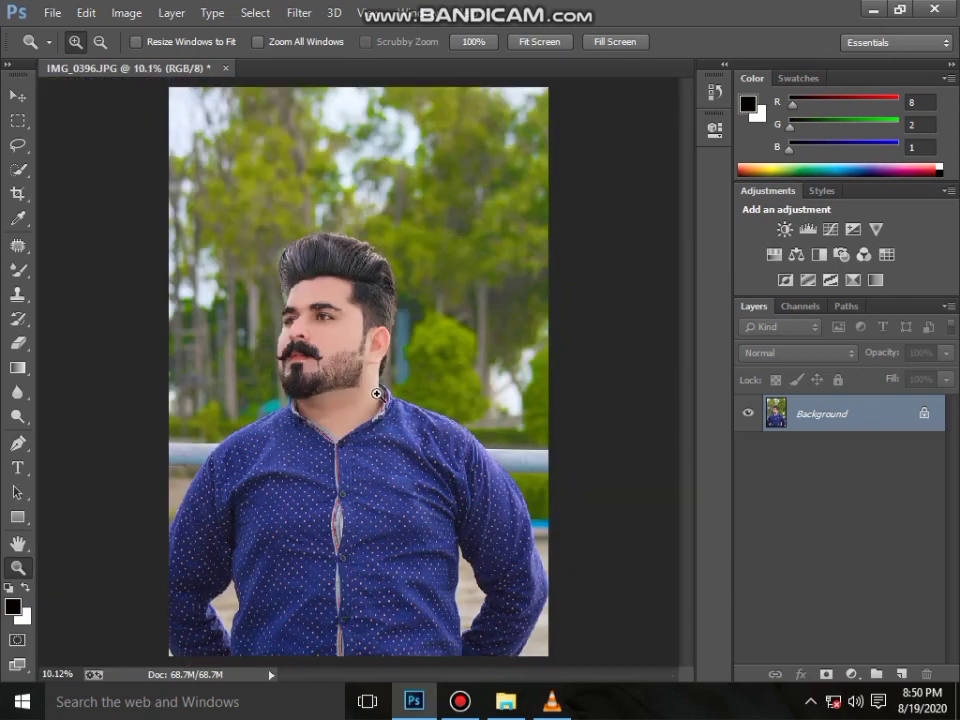
# Duplicate the Background layer, give the copy a Stroke effect, and Merge Visible
pyautogui.moveTo(838, 425); pyautogui.dragTo(901, 675)
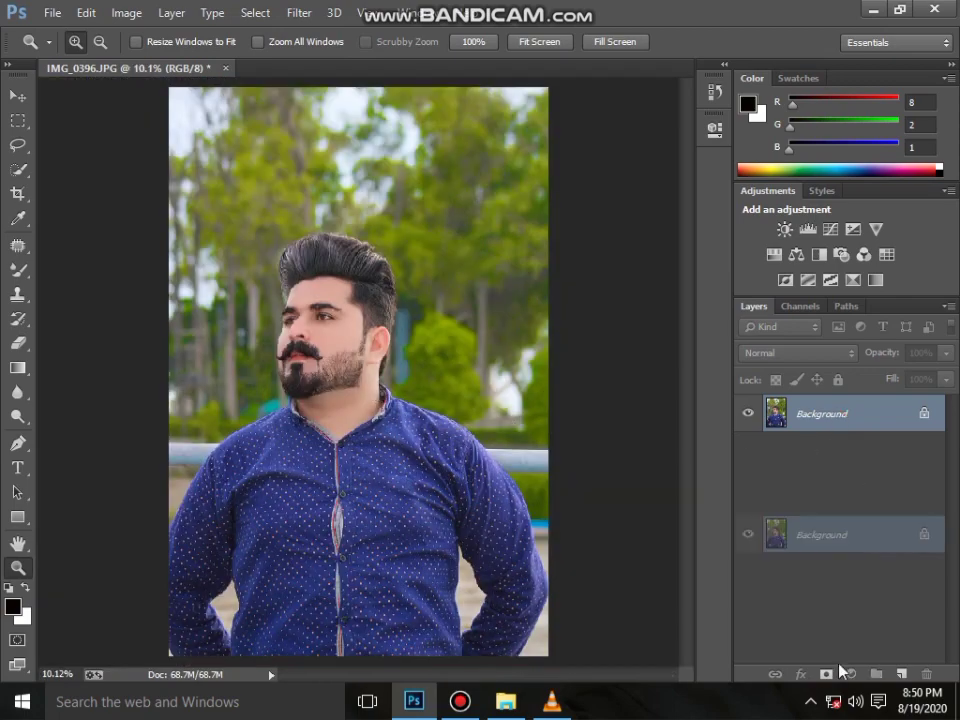
pyautogui.click(800, 675)
pyautogui.click(833, 485)
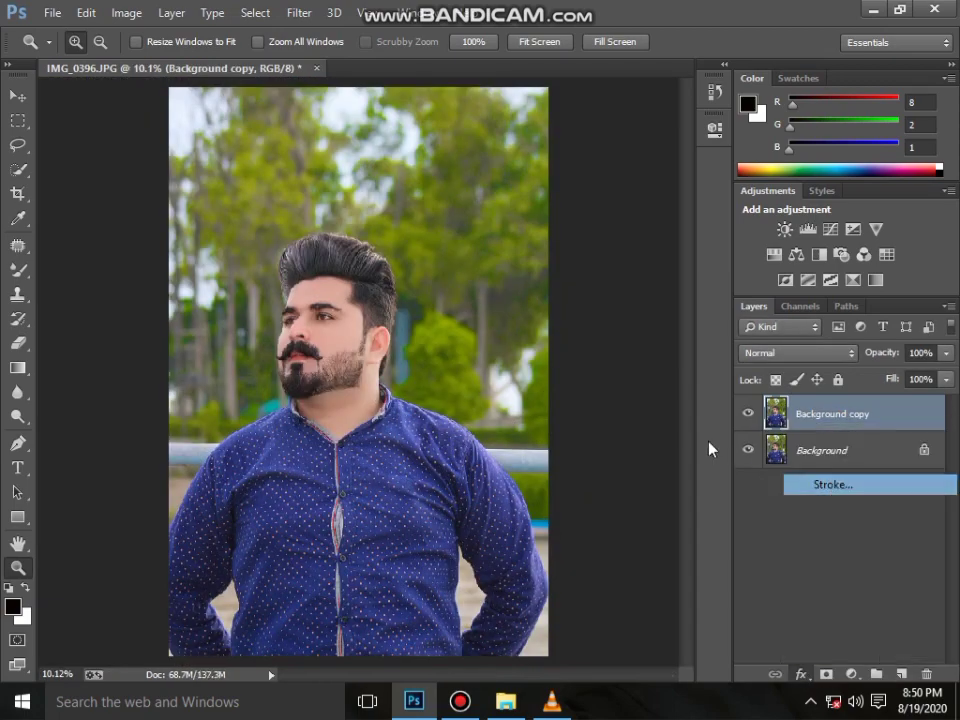
pyautogui.press('Return')
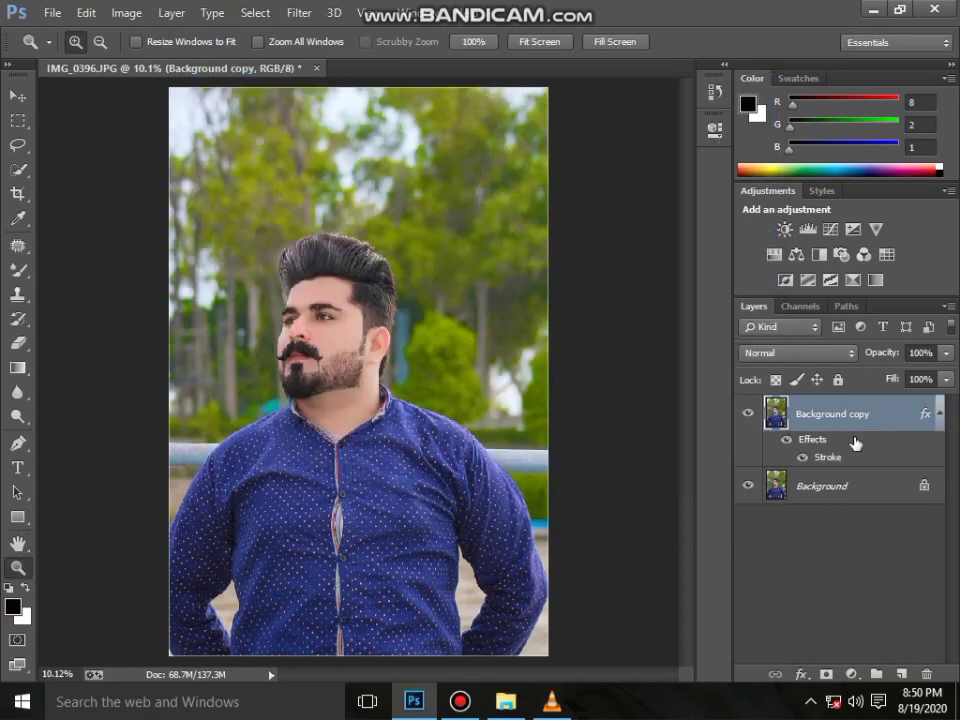
pyautogui.rightClick(826, 480)
pyautogui.click(817, 393)
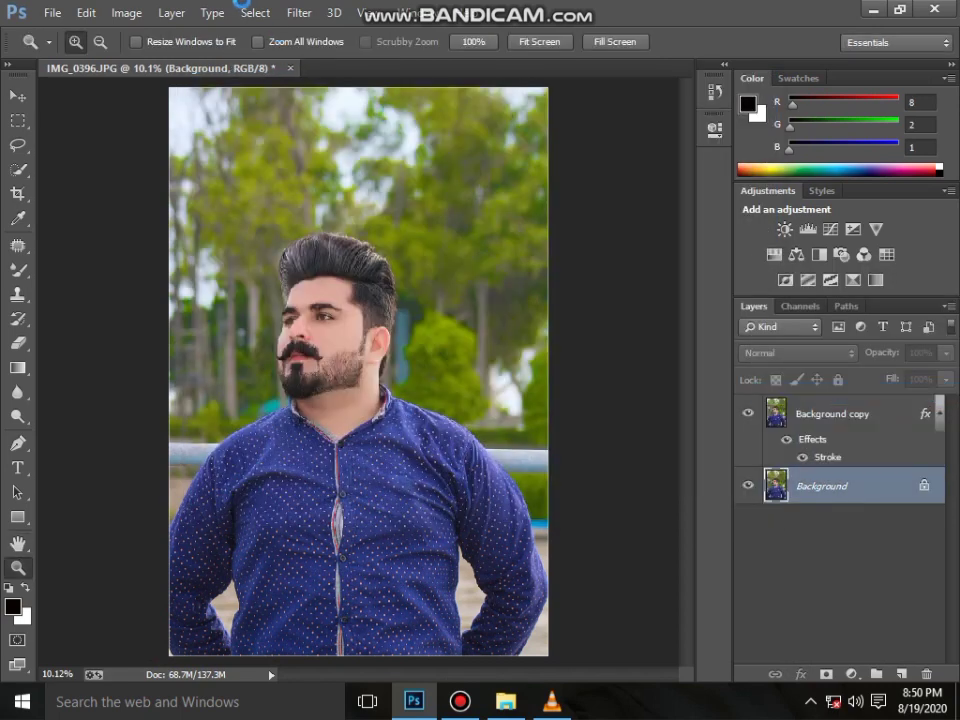
# In the Camera Raw Filter, raise the Blue Primary saturation under Camera Calibration
pyautogui.click(298, 12)
pyautogui.click(349, 123)
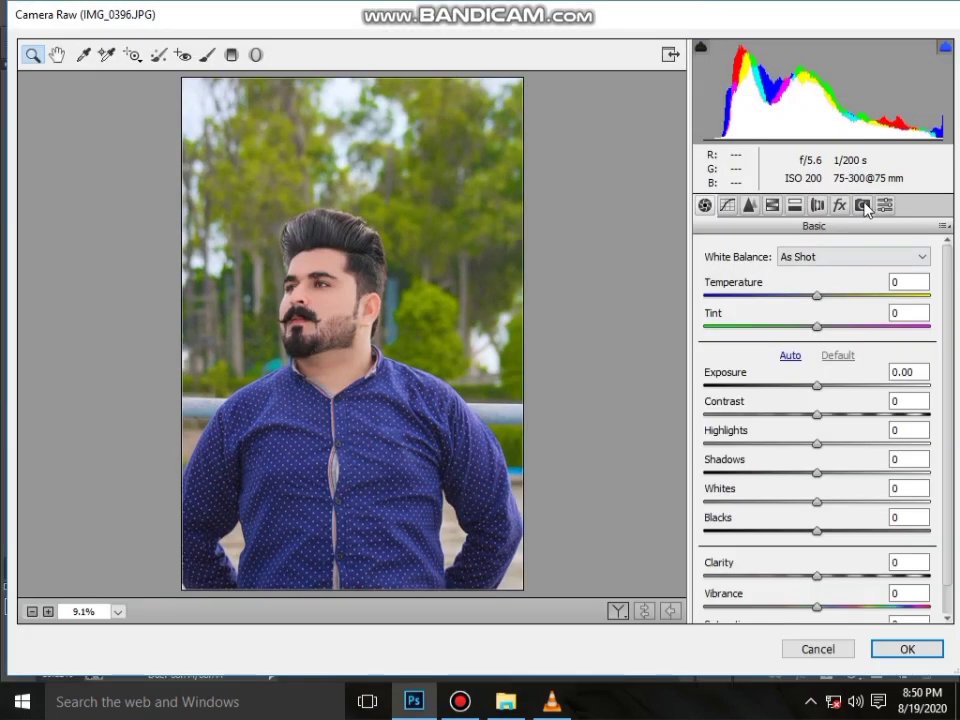
pyautogui.click(862, 205)
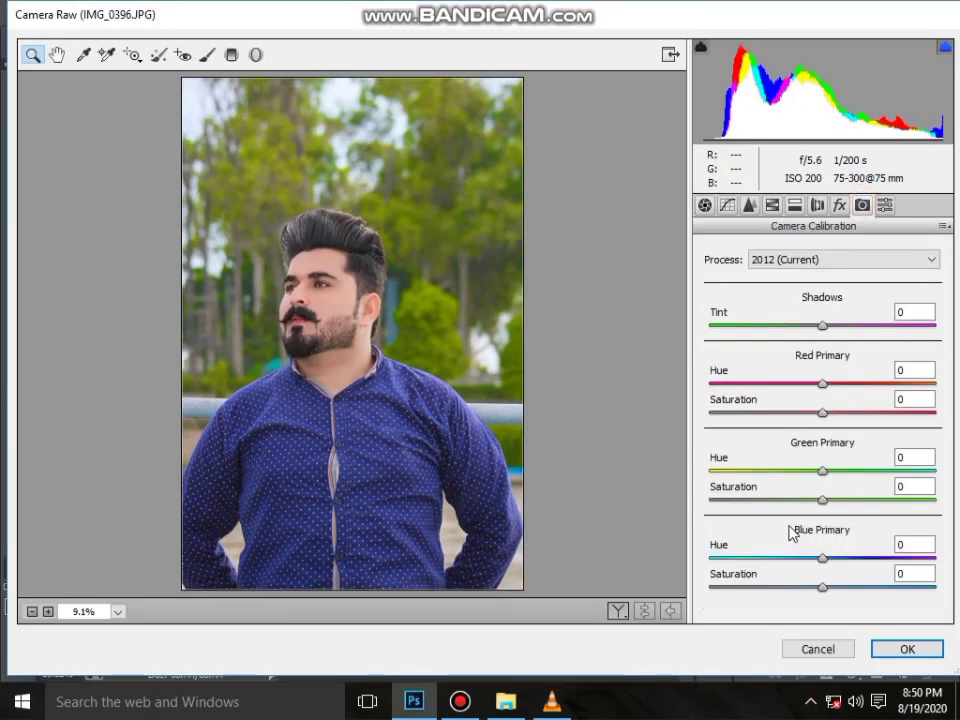
pyautogui.click(852, 587)
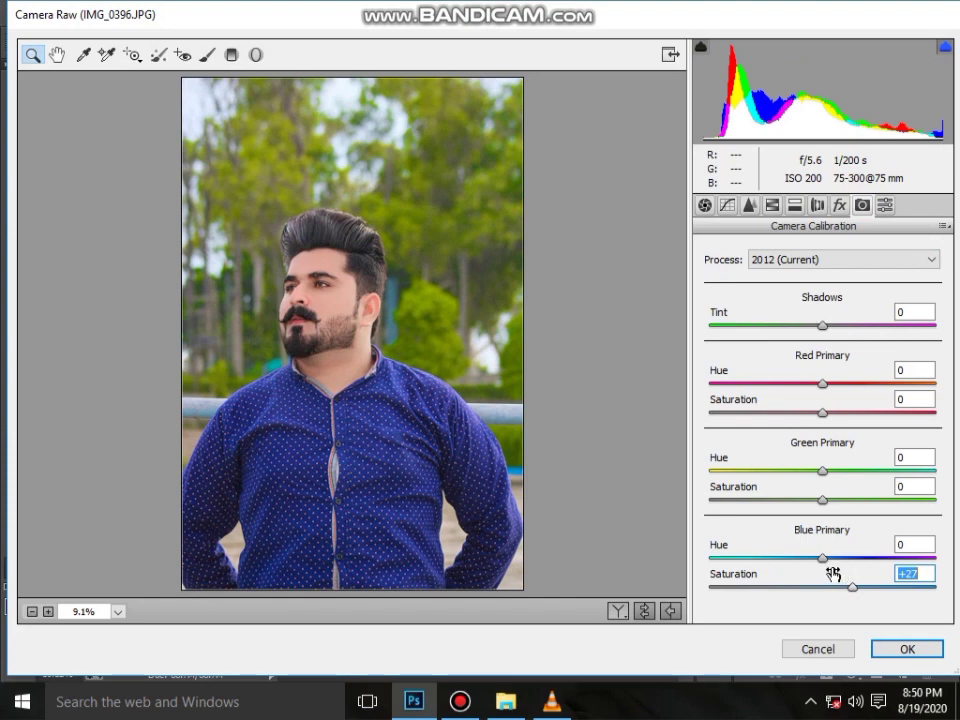
pyautogui.moveTo(859, 587)
pyautogui.mouseDown()
pyautogui.moveTo(899, 594)
pyautogui.moveTo(874, 588)
pyautogui.mouseUp()
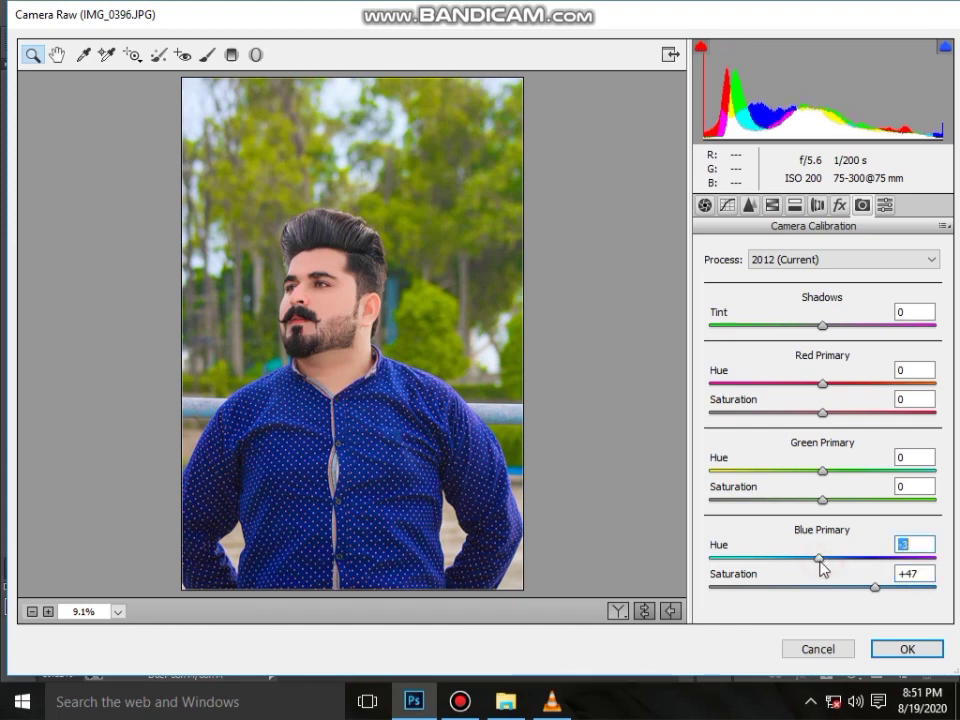
# Add a darkening post-crop vignette and set Highlights -33, Shadows +20, Whites +20, Blacks -8
pyautogui.click(839, 205)
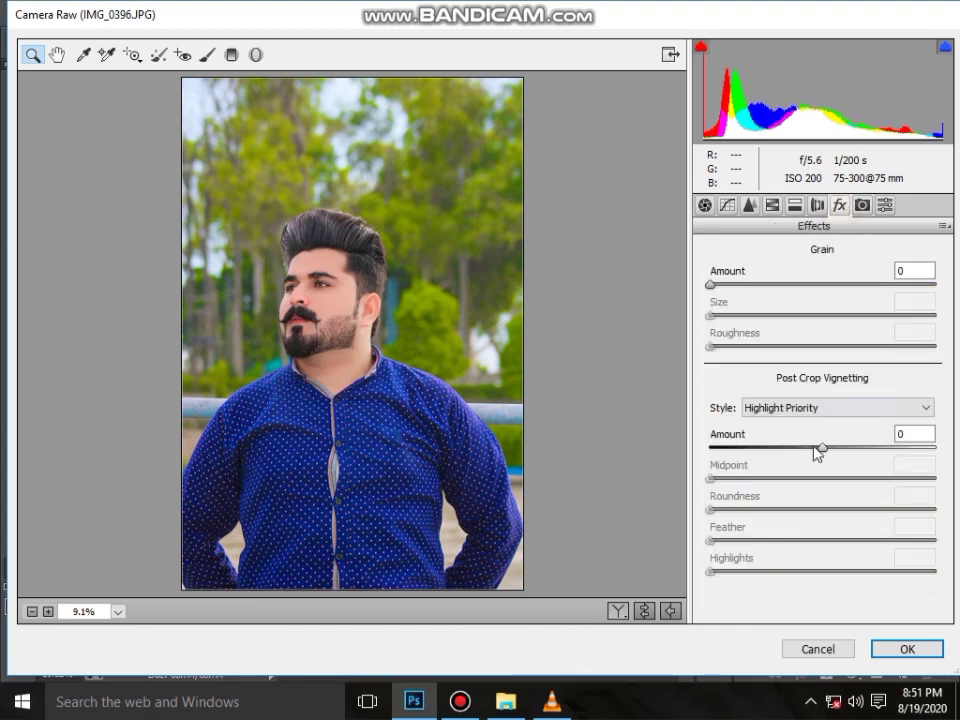
pyautogui.moveTo(820, 447); pyautogui.dragTo(798, 446)
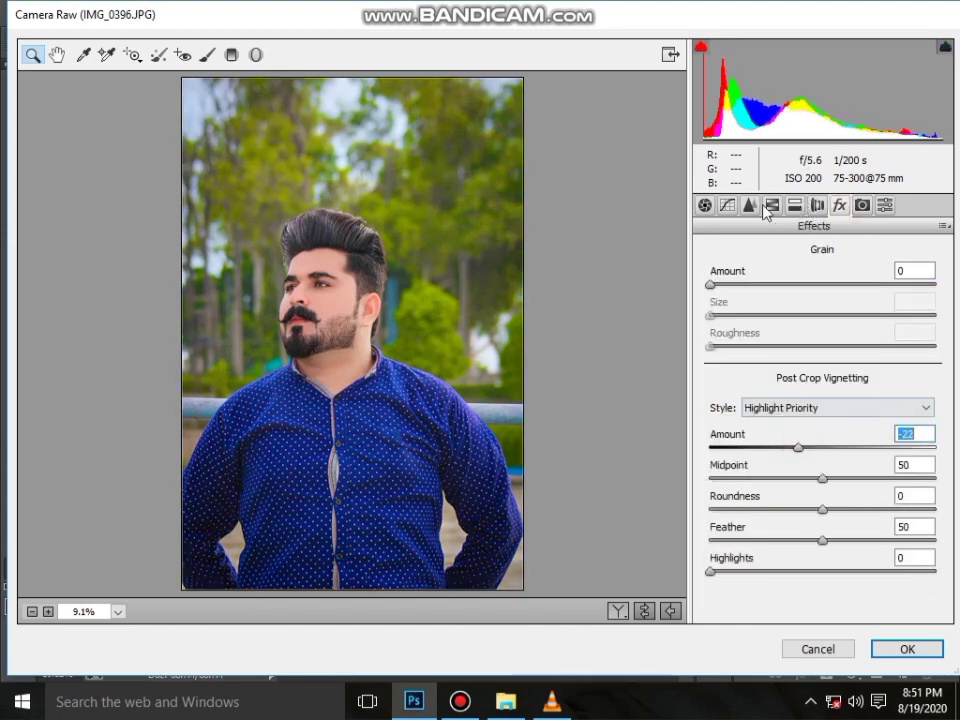
pyautogui.click(706, 206)
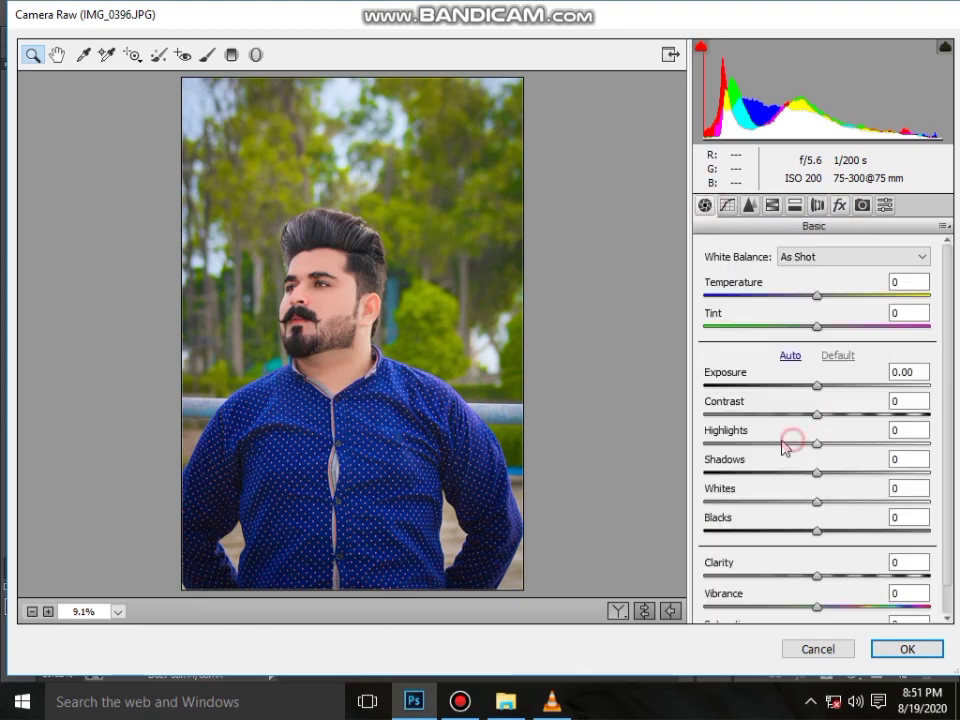
pyautogui.click(781, 443)
pyautogui.click(839, 472)
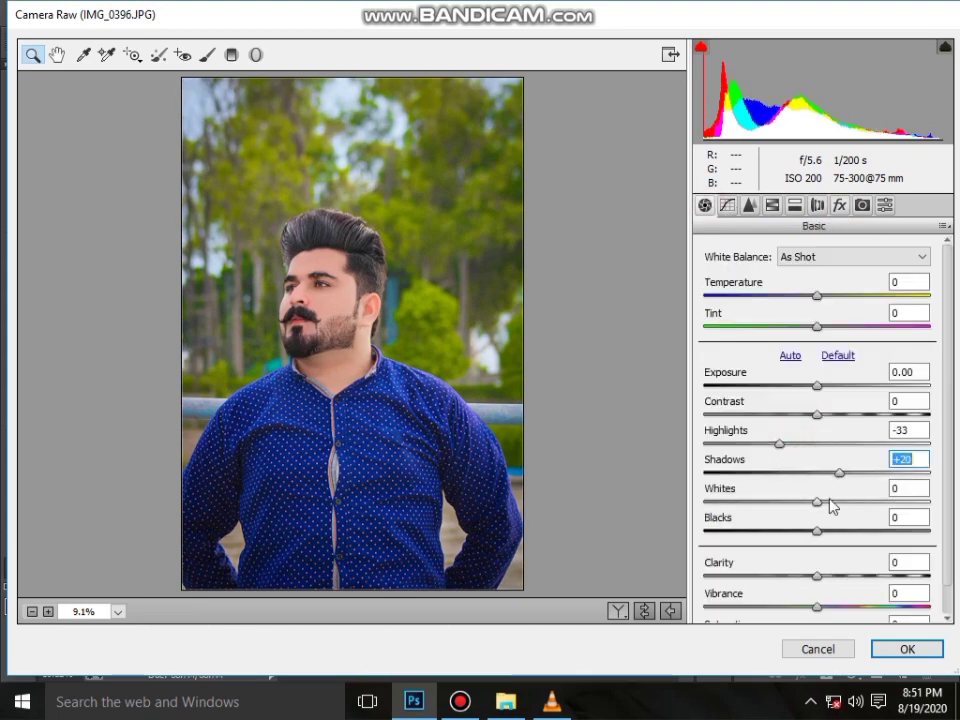
pyautogui.click(839, 501)
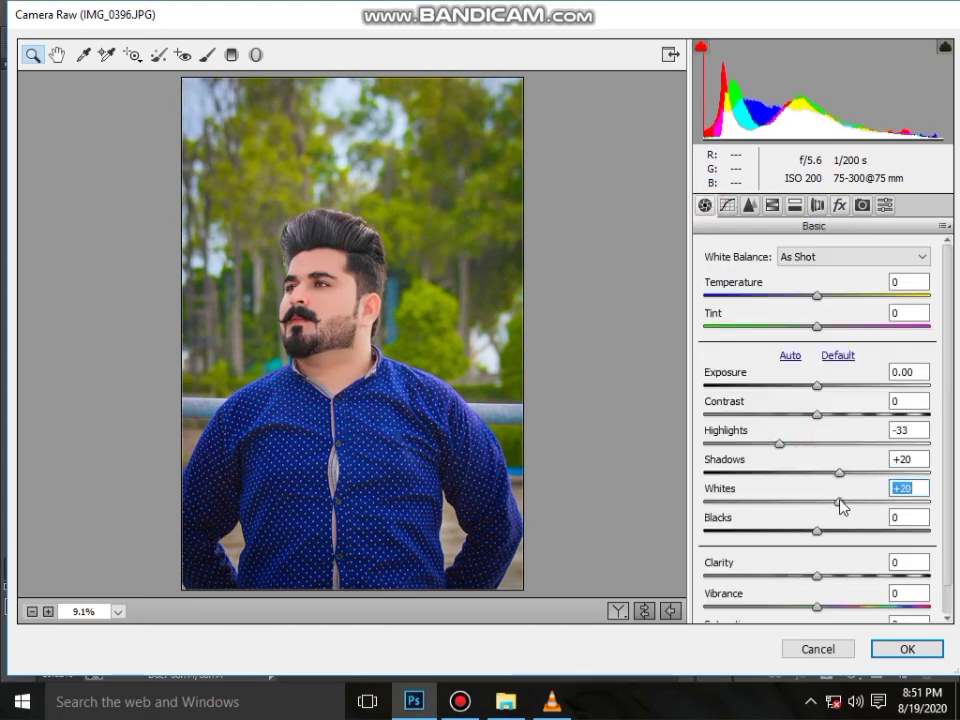
pyautogui.click(795, 531)
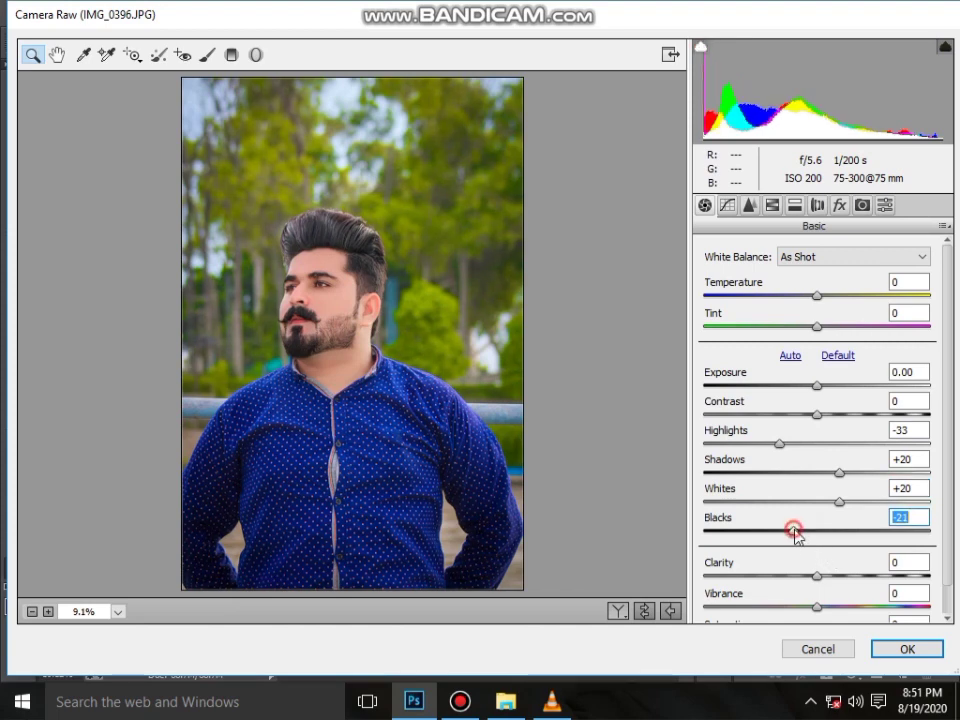
pyautogui.click(818, 577)
# Set HSL saturation to Oranges -34, Yellows -58 and Greens +81, with Reds slightly boosted
pyautogui.click(772, 205)
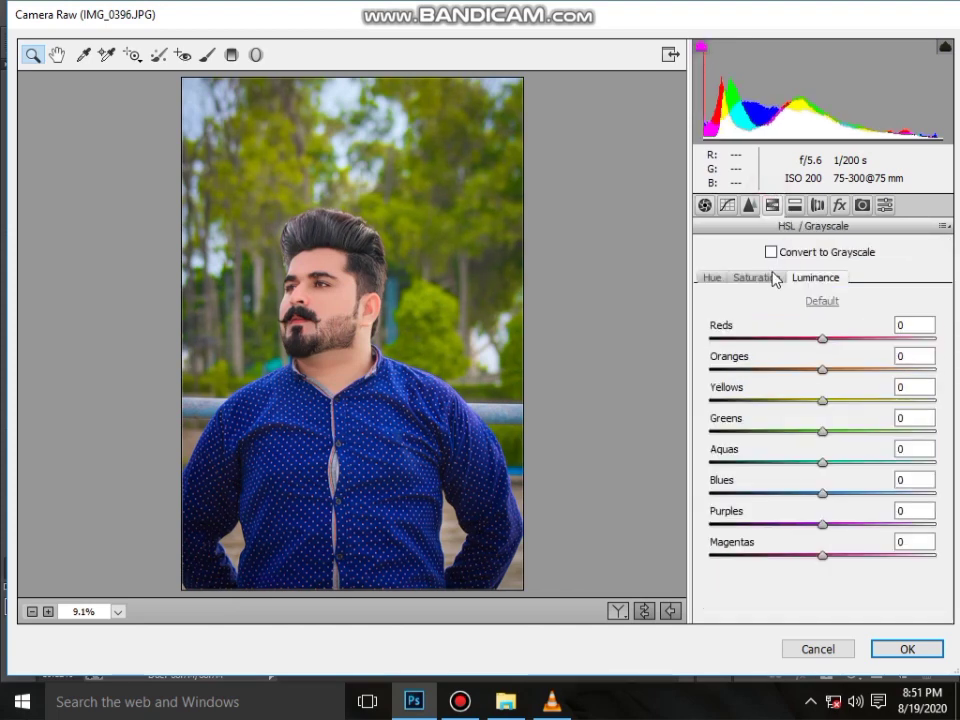
pyautogui.click(770, 278)
pyautogui.click(795, 369)
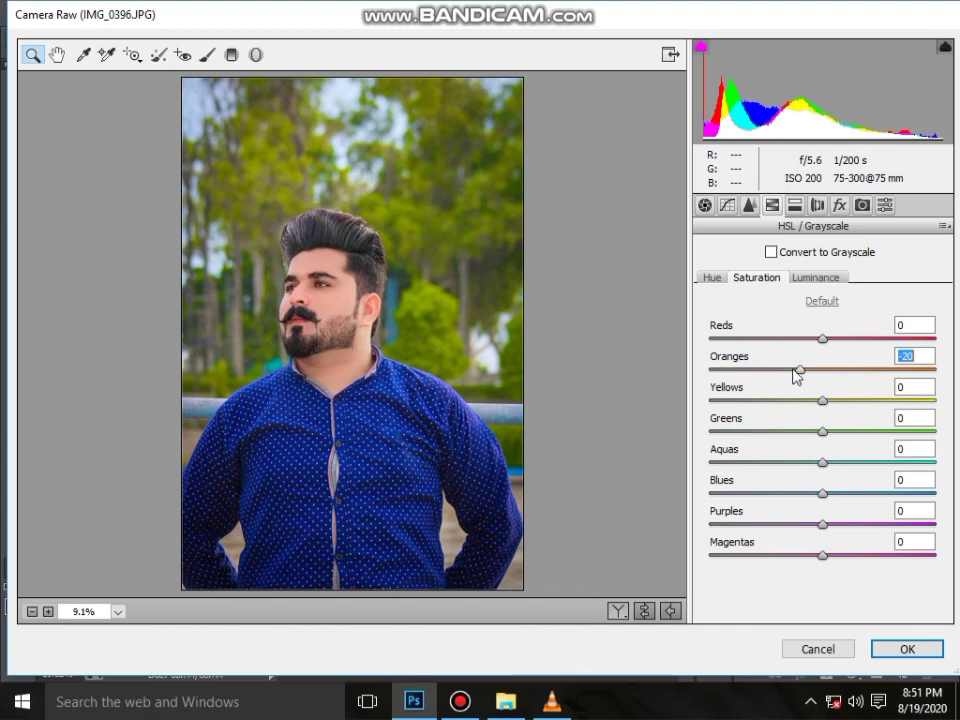
pyautogui.click(793, 369)
pyautogui.click(832, 339)
pyautogui.click(775, 369)
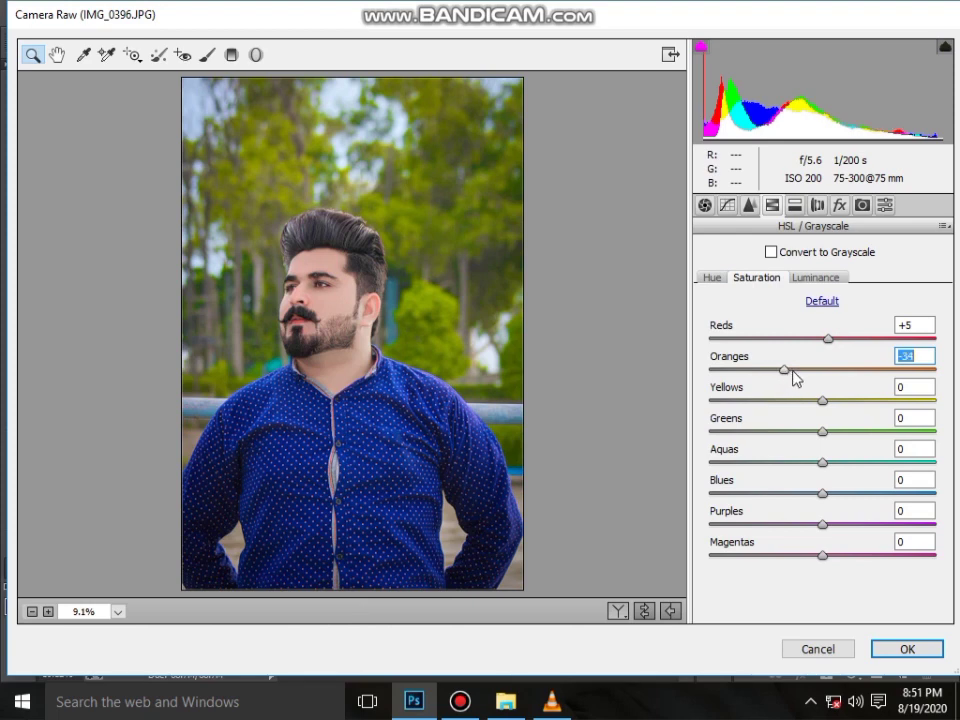
pyautogui.click(793, 400)
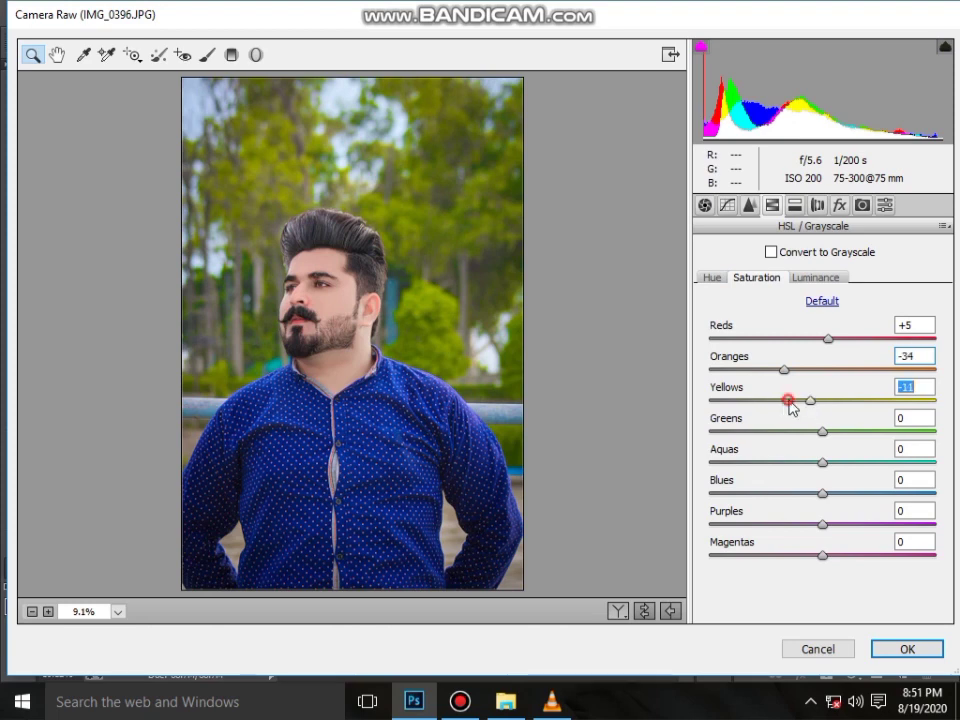
pyautogui.moveTo(831, 435); pyautogui.dragTo(889, 431)
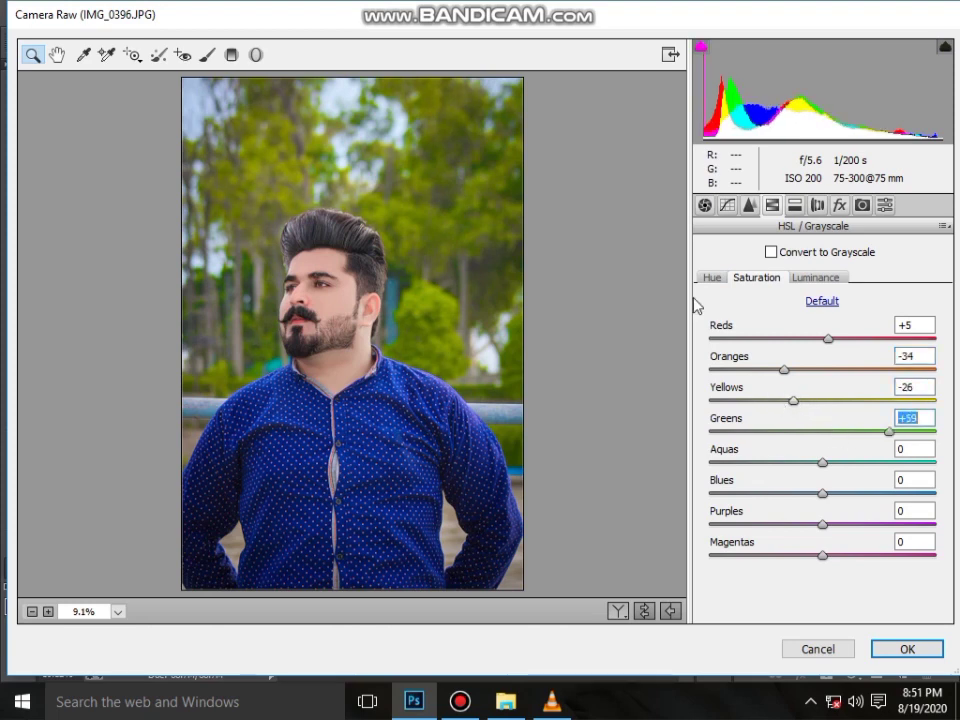
pyautogui.click(774, 400)
pyautogui.moveTo(776, 401); pyautogui.dragTo(757, 401)
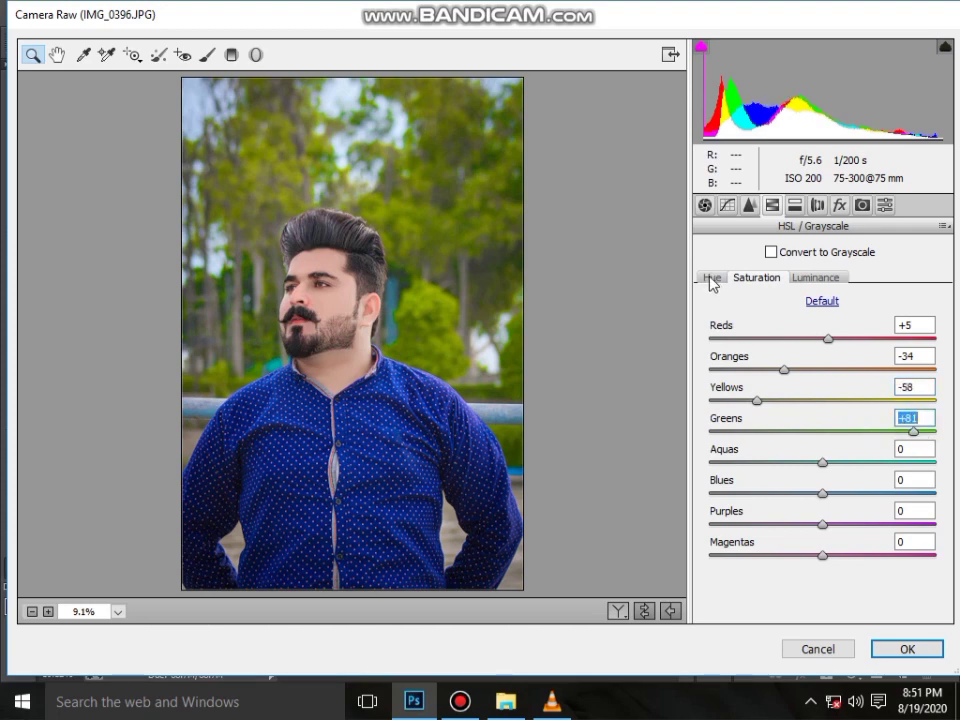
# Set the Yellows hue to +20 and Greens hue to -51, then apply
pyautogui.click(711, 278)
pyautogui.click(742, 431)
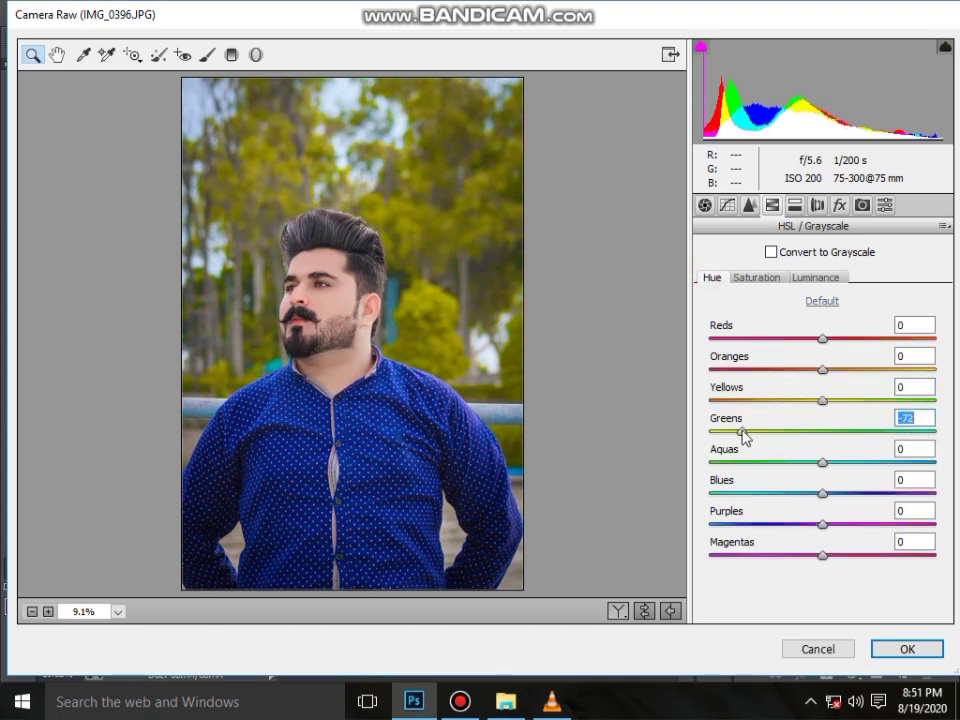
pyautogui.moveTo(743, 431); pyautogui.dragTo(747, 431)
pyautogui.click(857, 401)
pyautogui.moveTo(853, 402); pyautogui.dragTo(840, 401)
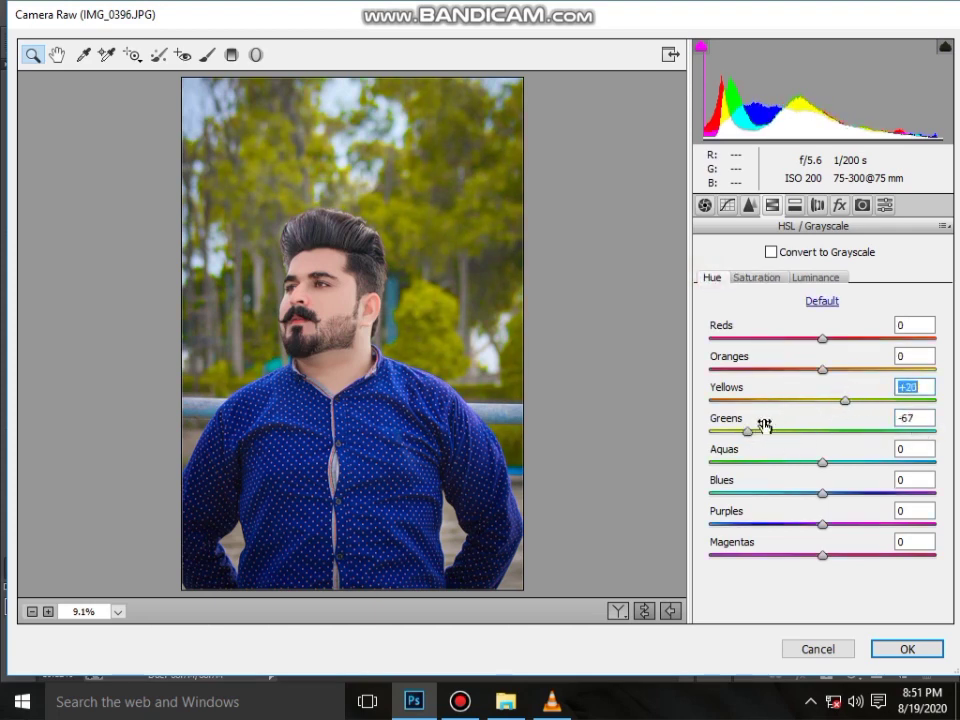
pyautogui.click(766, 431)
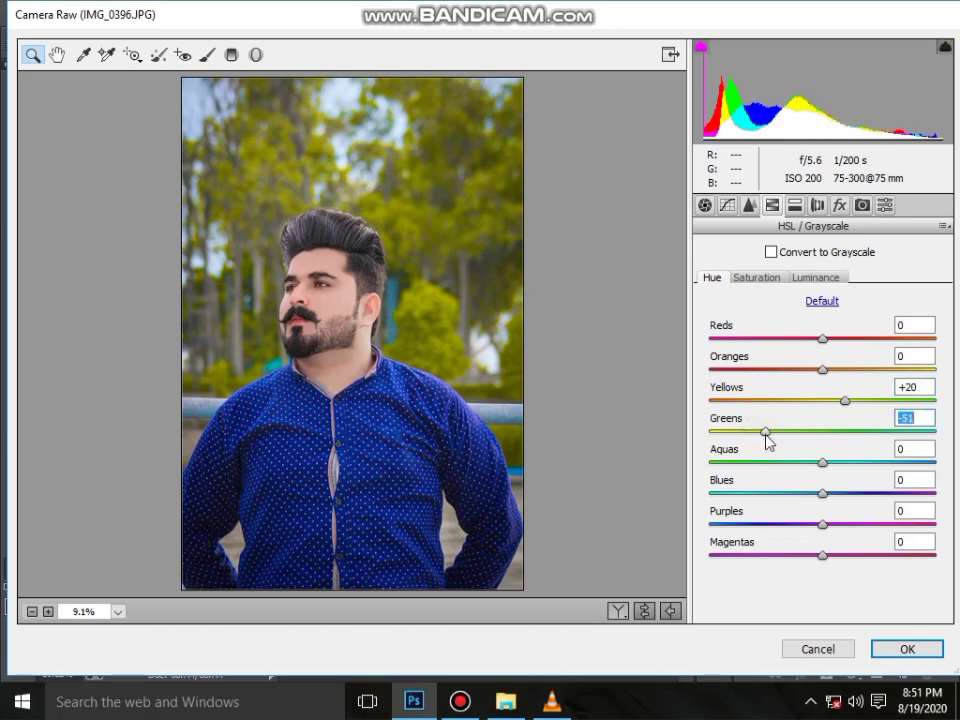
pyautogui.click(906, 649)
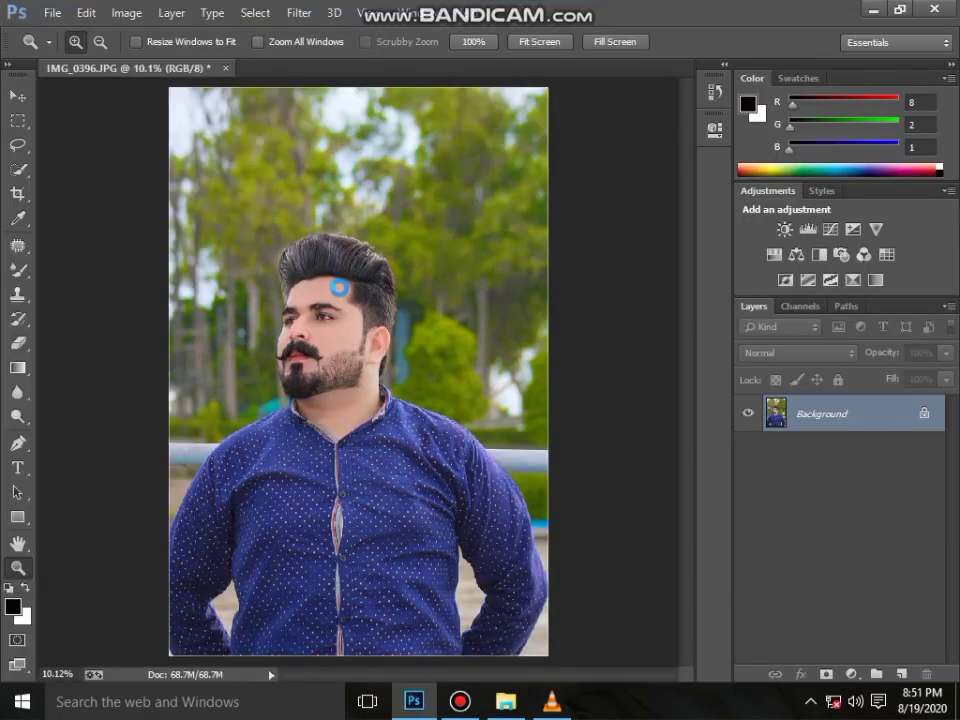
# Zoom in to inspect the face, then fit the whole photo in the window
pyautogui.click(330, 334)
pyautogui.click(330, 327)
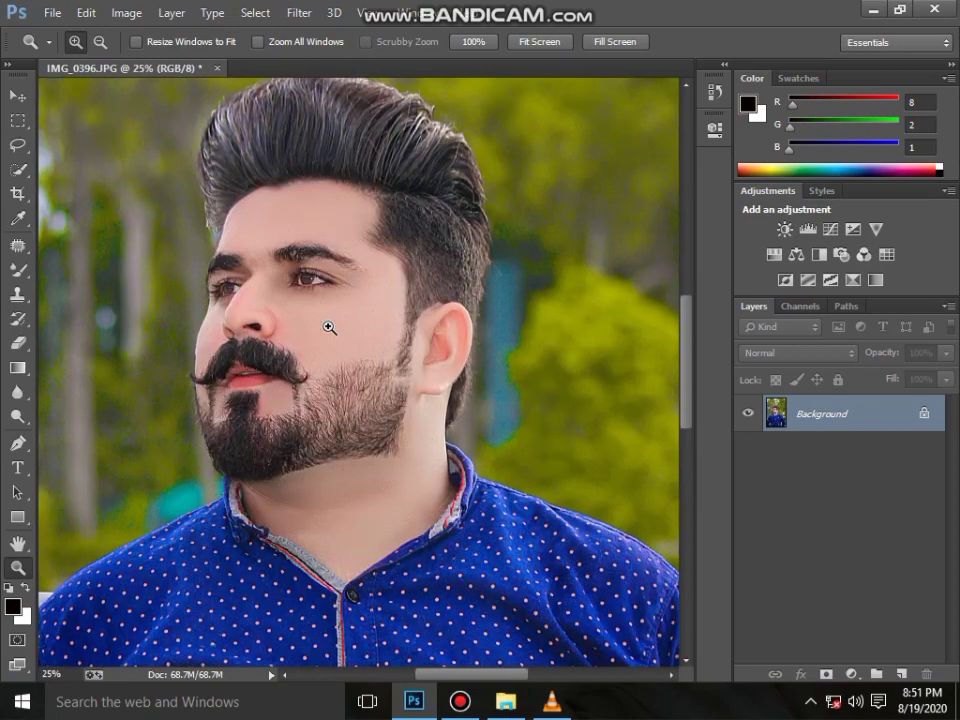
pyautogui.scroll(-2, 332, 325)
pyautogui.scroll(1, 332, 322)
pyautogui.rightClick(340, 328)
pyautogui.click(409, 342)
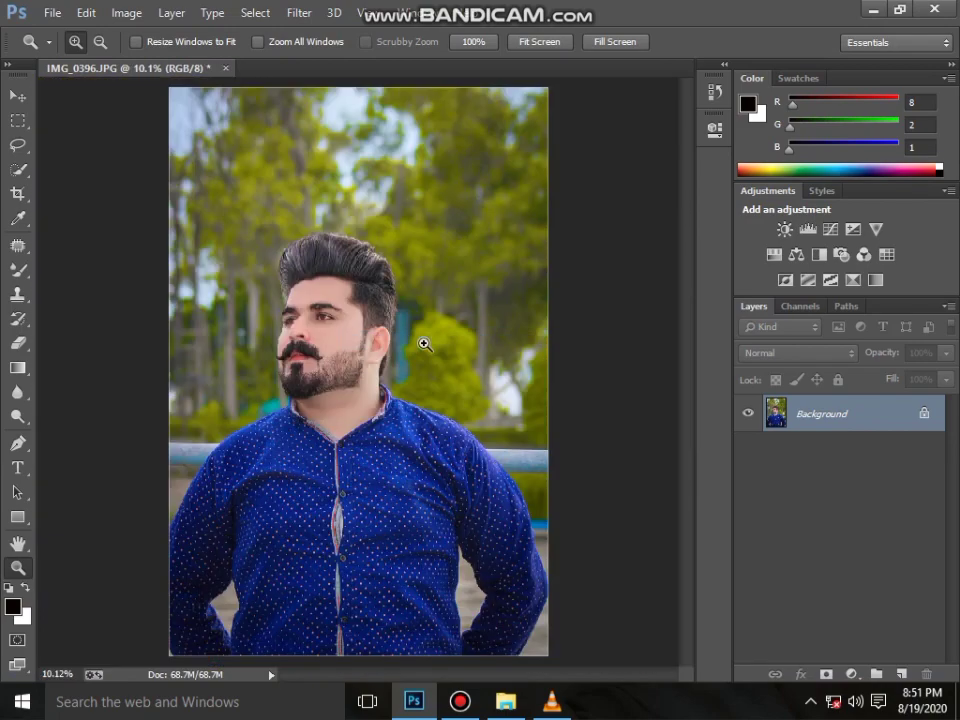
# Add a Channel Mixer (Red output: Green -8, Blue +5) and merge it into Background
pyautogui.click(863, 254)
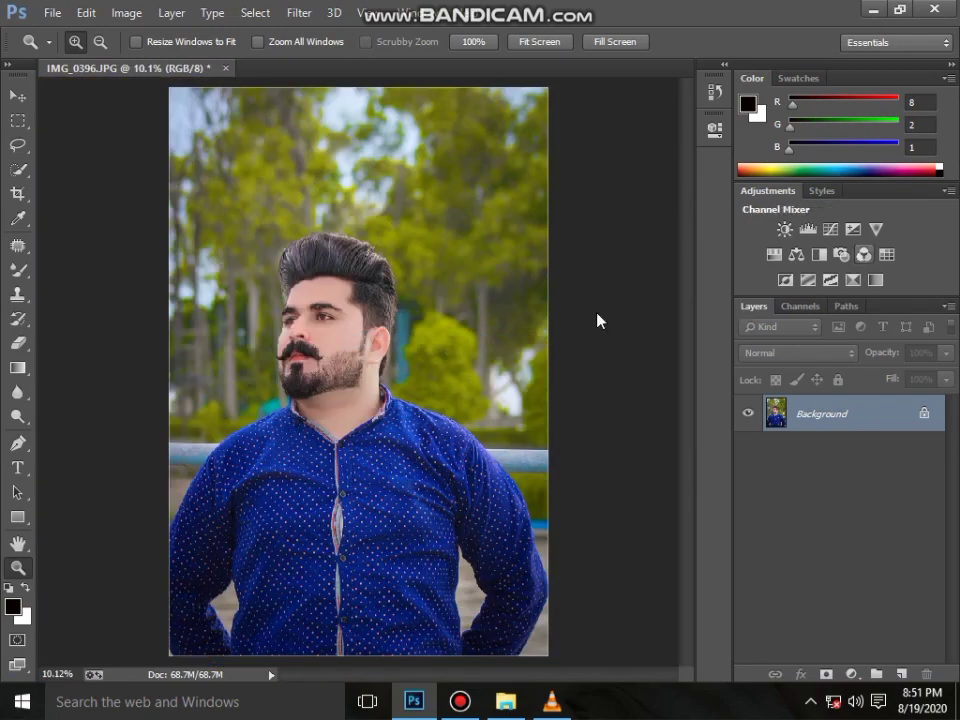
pyautogui.moveTo(554, 313); pyautogui.dragTo(558, 353)
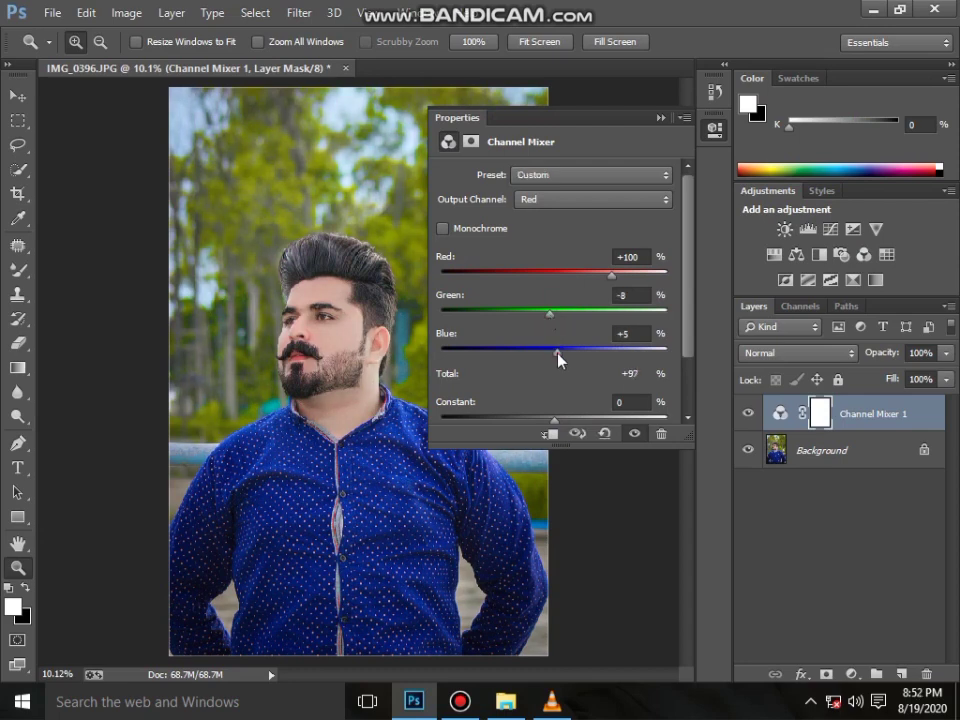
pyautogui.click(660, 119)
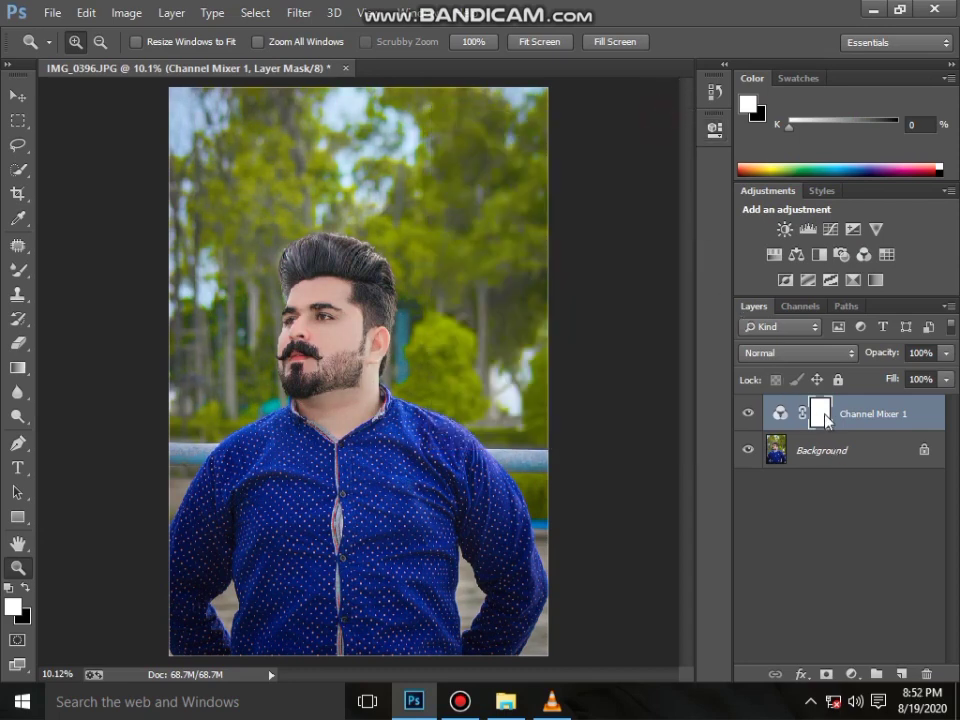
pyautogui.rightClick(770, 450)
pyautogui.click(845, 592)
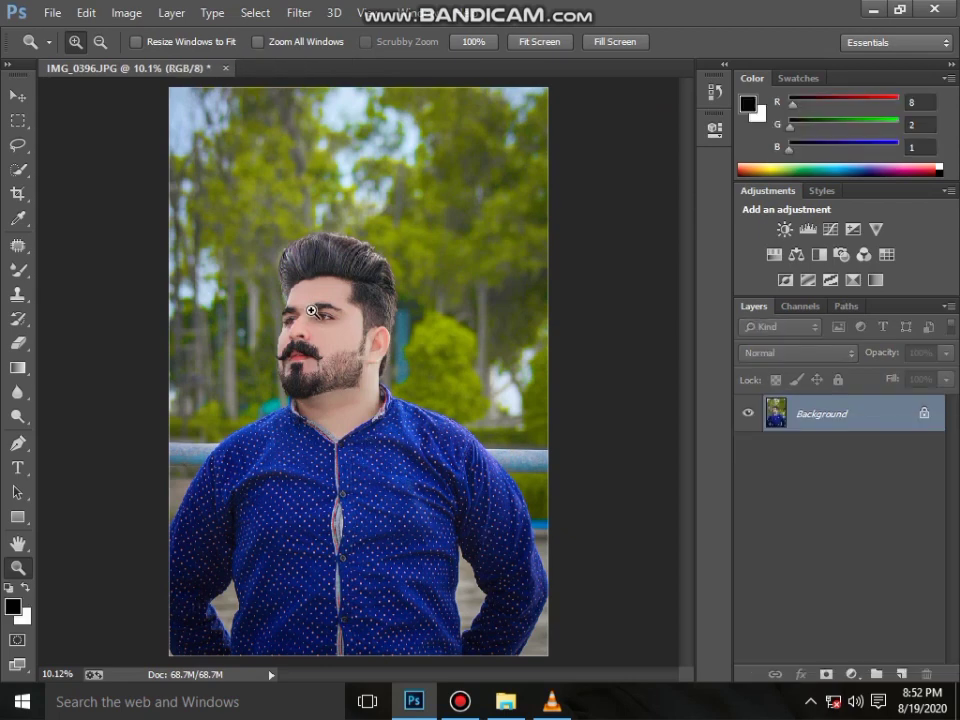
pyautogui.rightClick(338, 316)
# In the Camera Raw Filter, lower Shadows to -25 and slightly reduce Blacks and Highlights
pyautogui.click(445, 438)
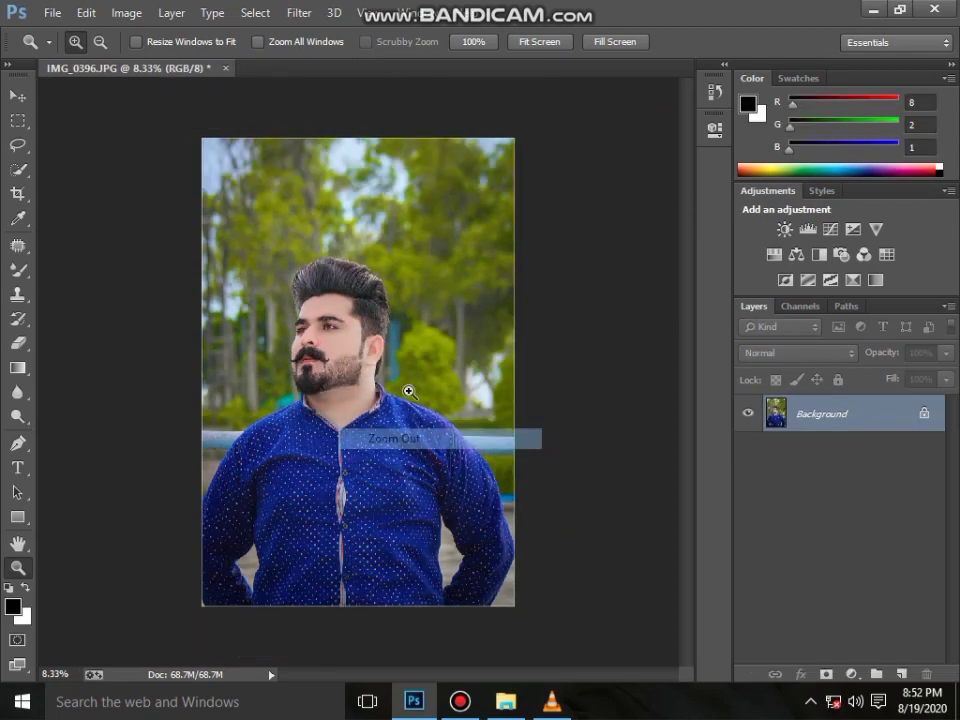
pyautogui.click(299, 13)
pyautogui.click(345, 124)
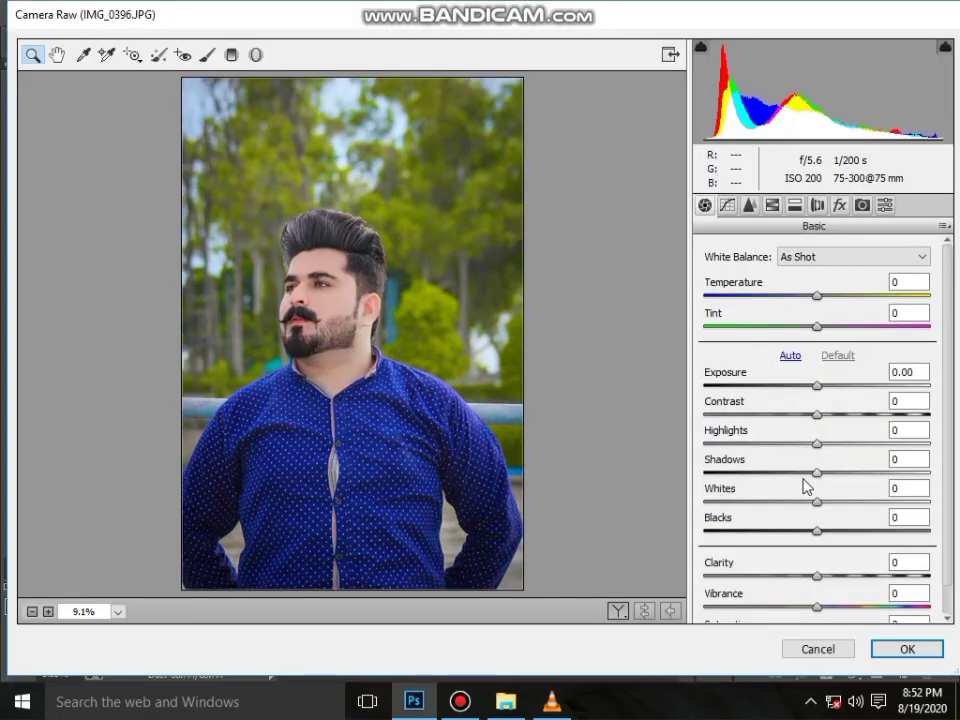
pyautogui.moveTo(815, 472); pyautogui.dragTo(789, 473)
pyautogui.moveTo(812, 532); pyautogui.dragTo(805, 533)
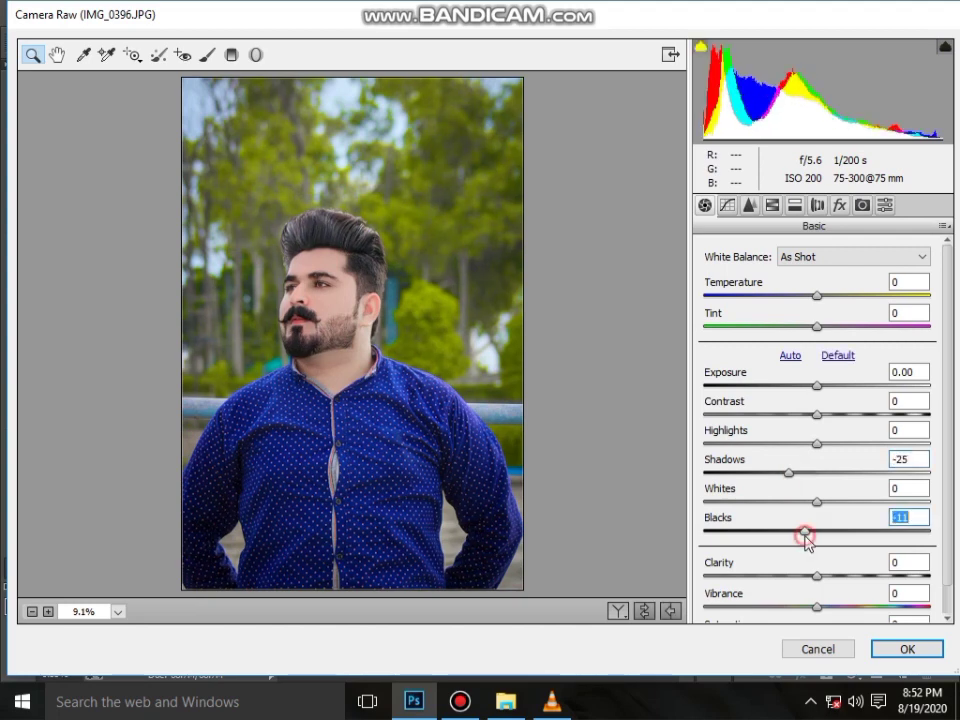
pyautogui.click(815, 545)
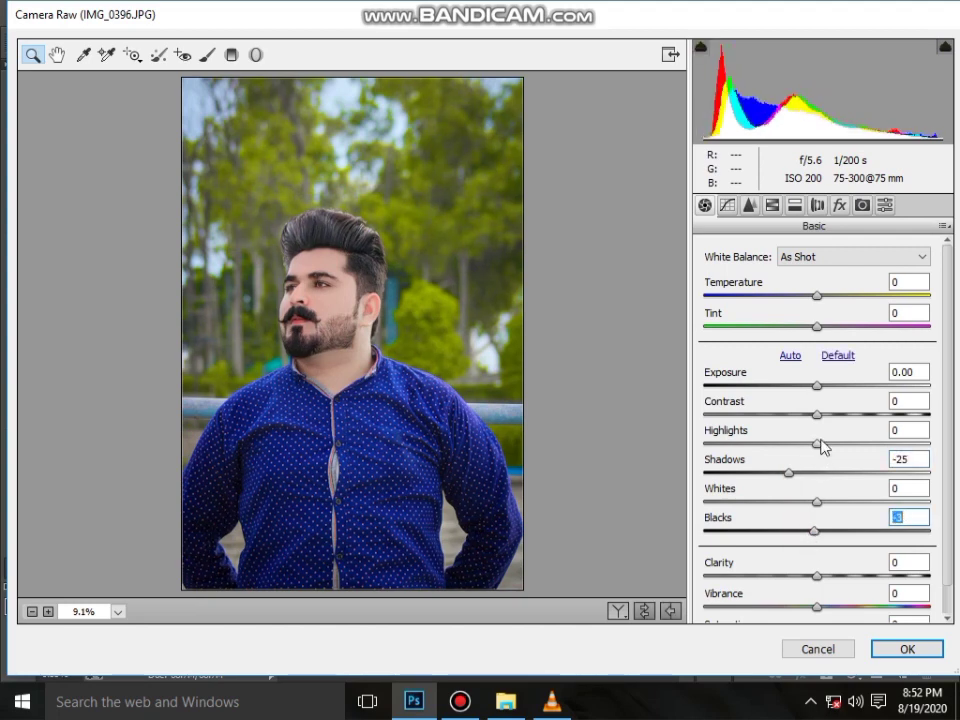
pyautogui.moveTo(817, 443); pyautogui.dragTo(811, 444)
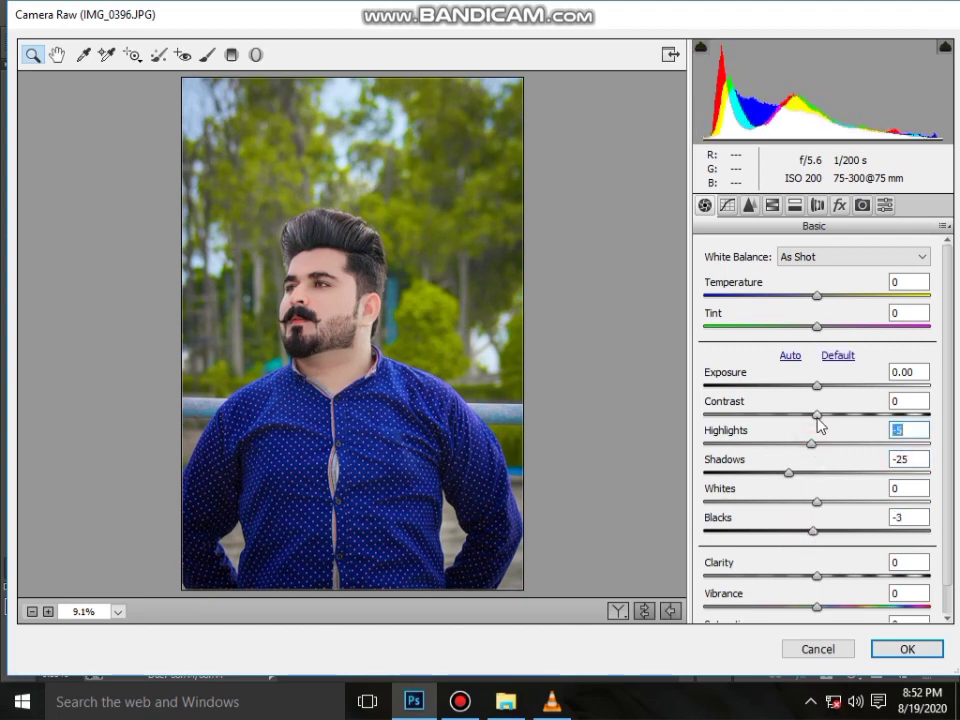
pyautogui.click(817, 414)
# Set Reds/Oranges saturation to +6/-9 and luminance to +28/+23
pyautogui.click(772, 205)
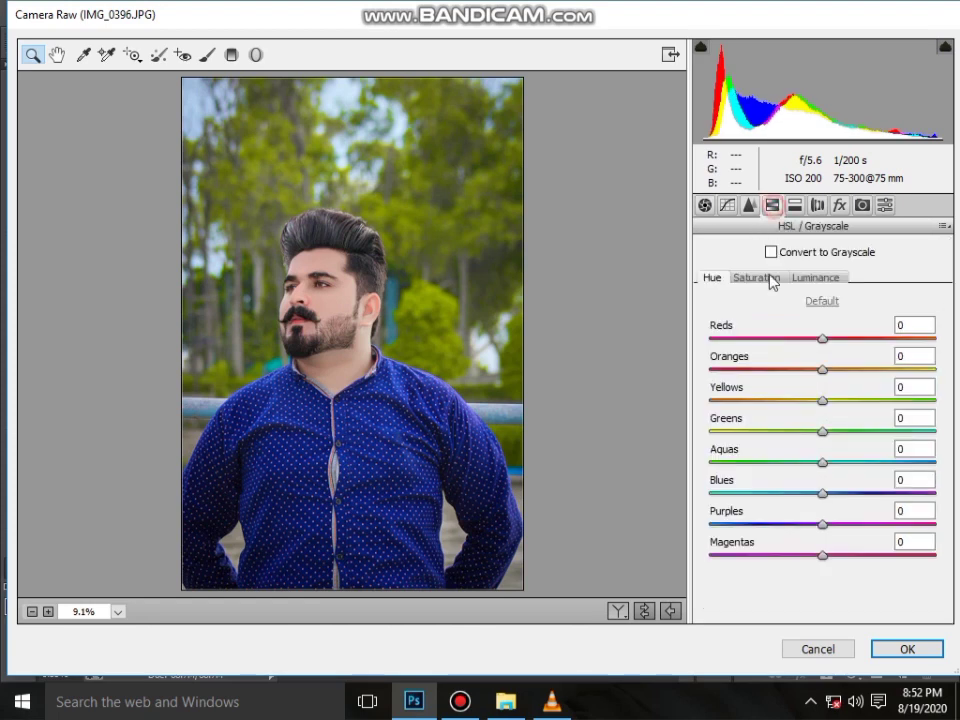
pyautogui.click(757, 278)
pyautogui.click(820, 369)
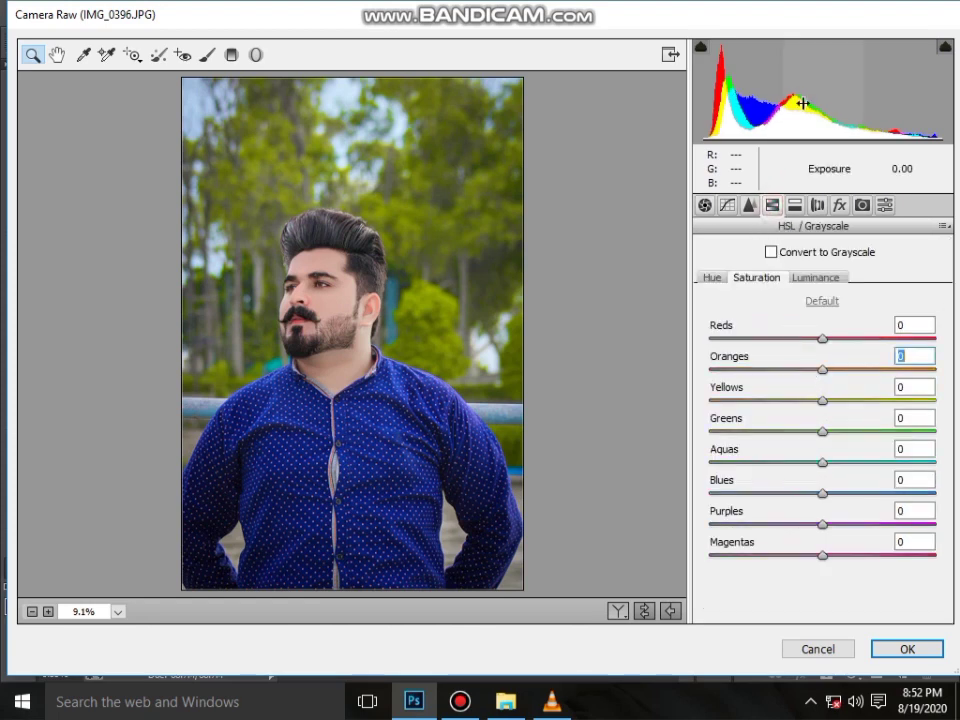
pyautogui.click(815, 368)
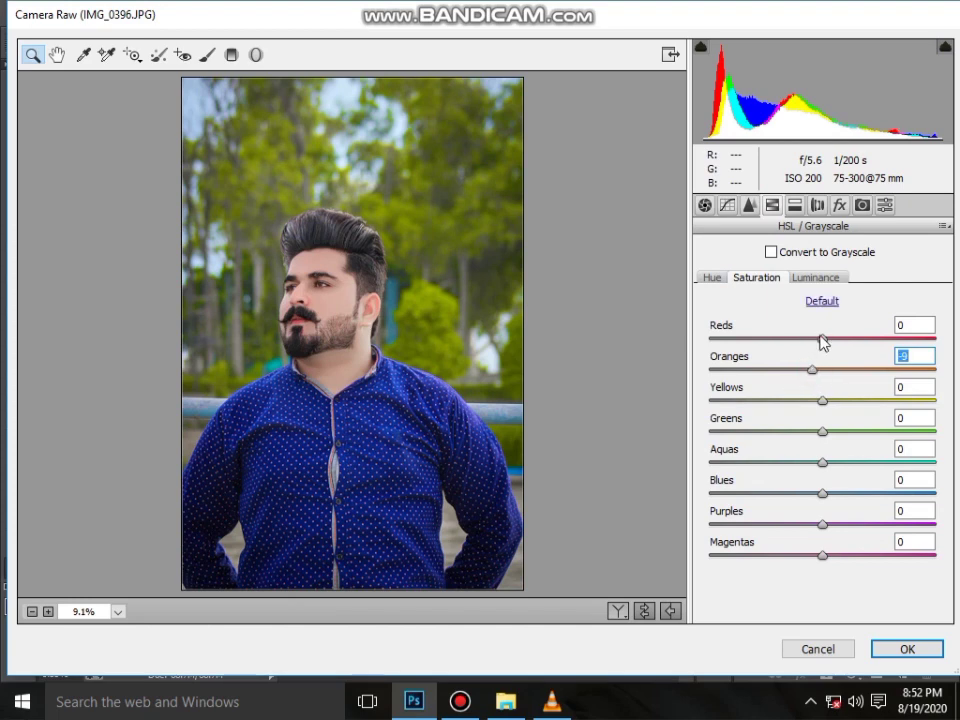
pyautogui.click(829, 340)
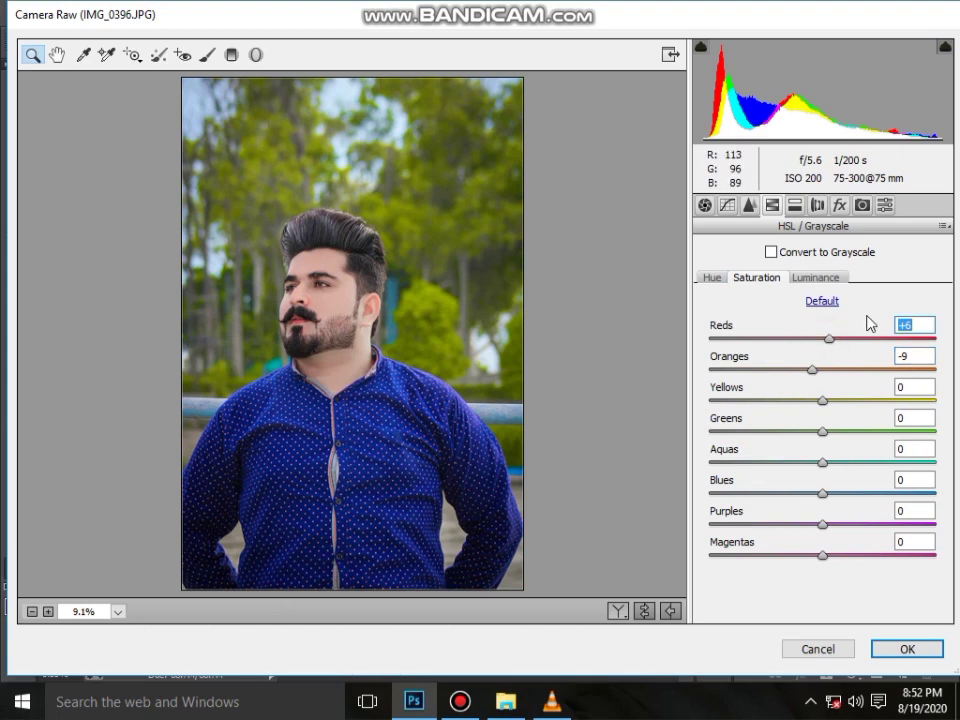
pyautogui.click(815, 277)
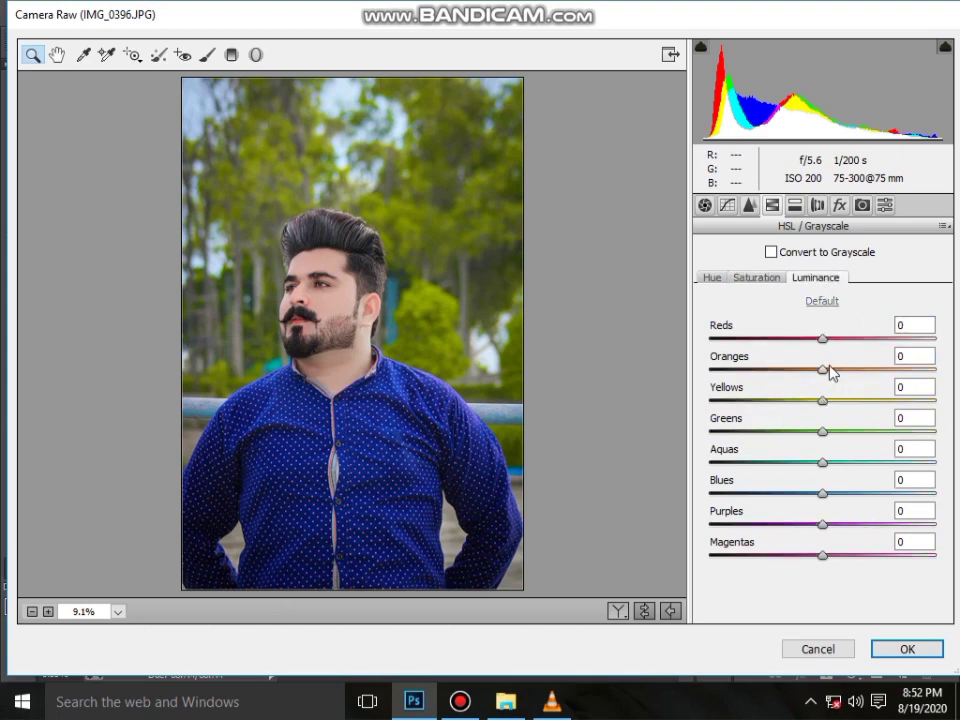
pyautogui.moveTo(829, 369)
pyautogui.mouseDown()
pyautogui.moveTo(870, 339)
pyautogui.moveTo(908, 345)
pyautogui.moveTo(856, 341)
pyautogui.moveTo(850, 369)
pyautogui.mouseUp()
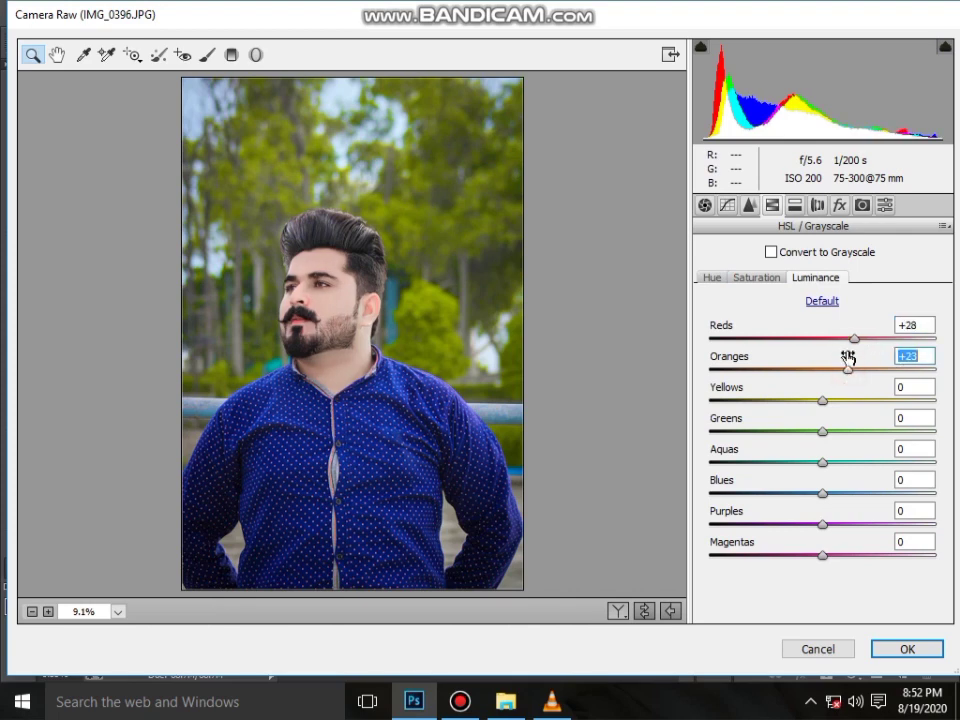
pyautogui.click(849, 339)
# Raise Blue Primary saturation to +7 and apply the Camera Raw grade
pyautogui.click(862, 205)
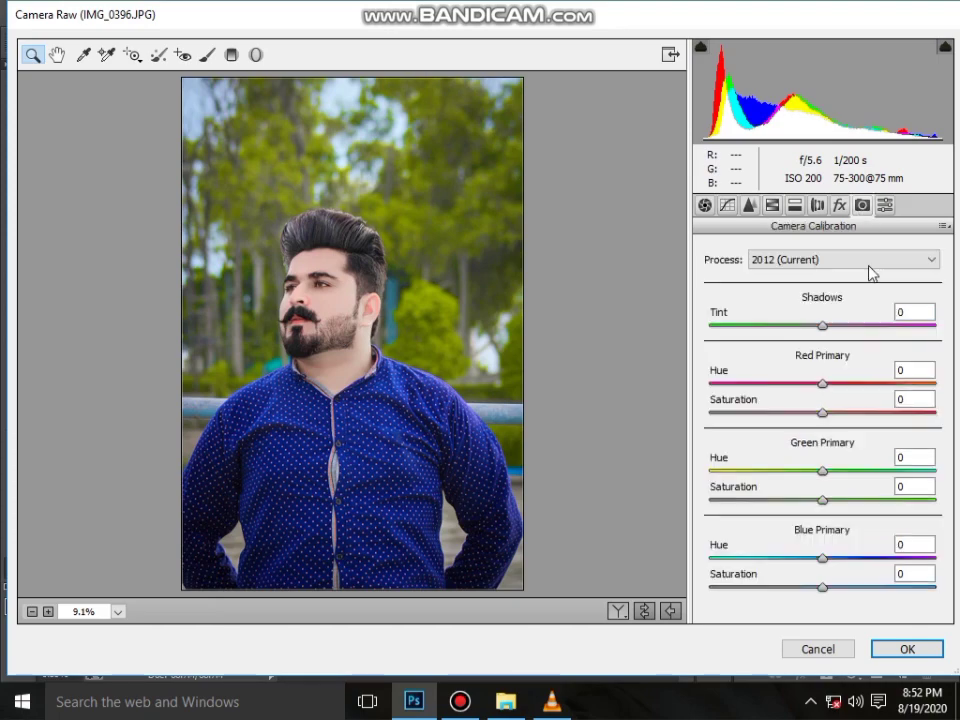
pyautogui.moveTo(821, 588)
pyautogui.mouseDown()
pyautogui.moveTo(873, 587)
pyautogui.moveTo(831, 586)
pyautogui.mouseUp()
pyautogui.click(887, 654)
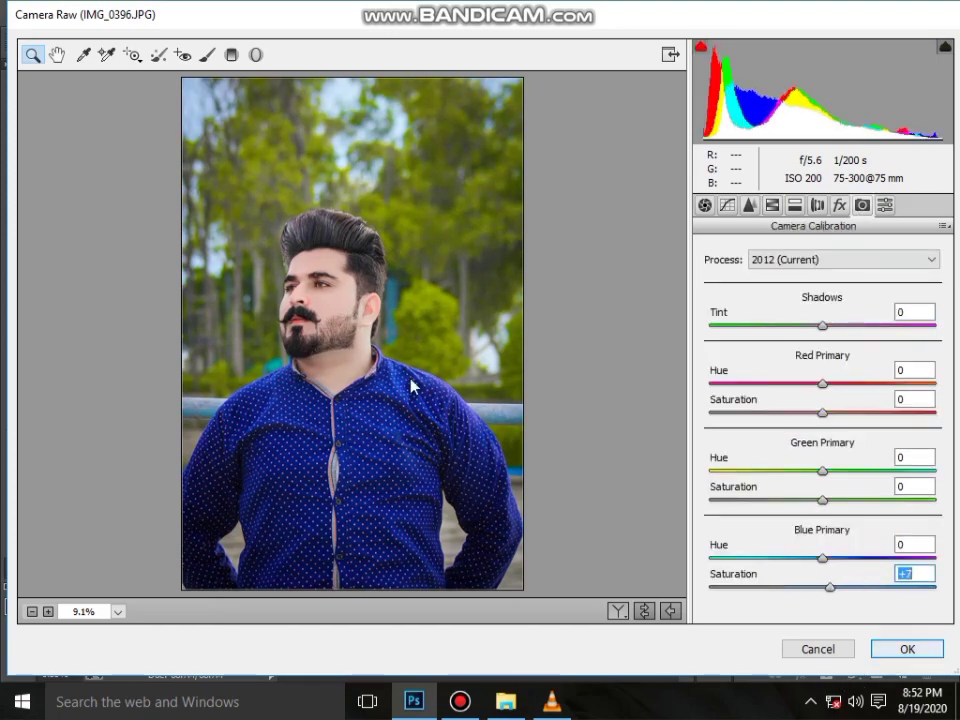
pyautogui.click(328, 339)
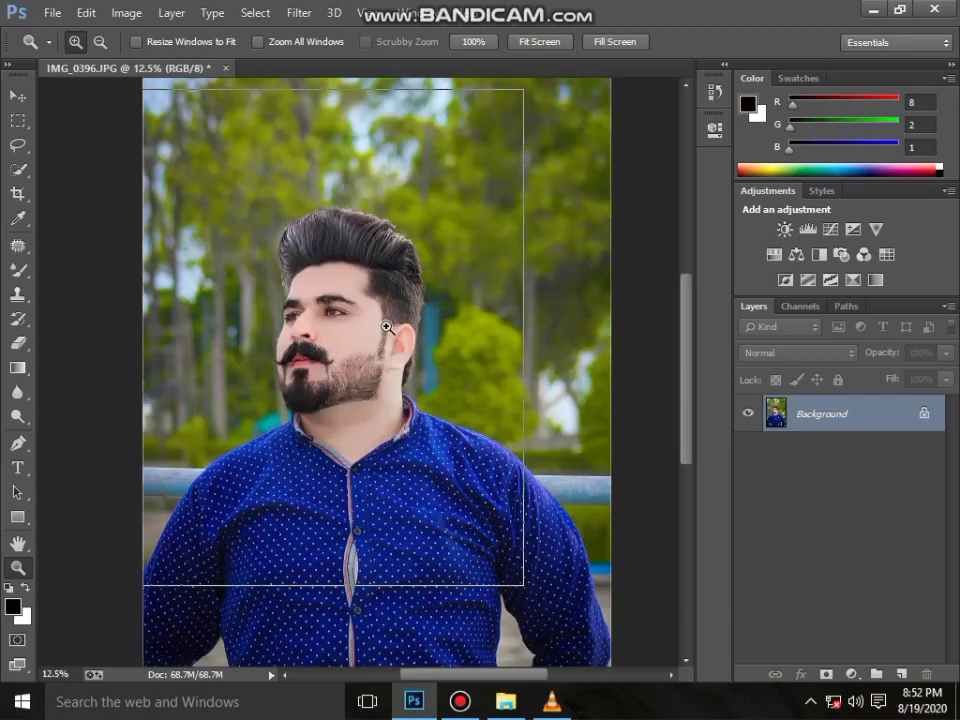
pyautogui.click(332, 366)
pyautogui.click(332, 366)
pyautogui.click(384, 377)
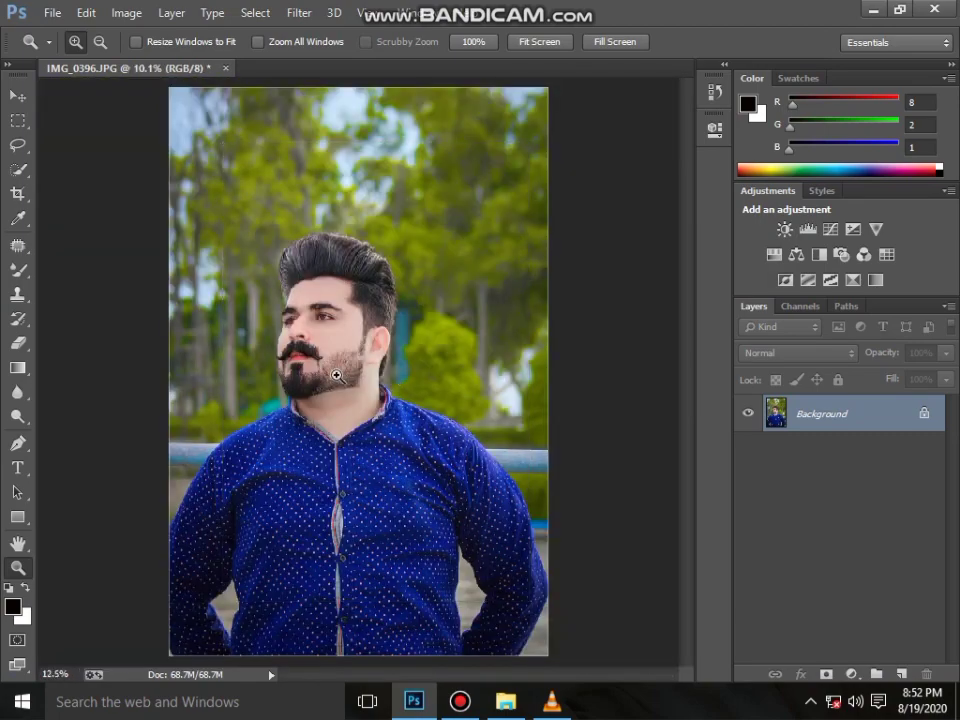
pyautogui.click(340, 374)
pyautogui.click(384, 317)
pyautogui.click(343, 328)
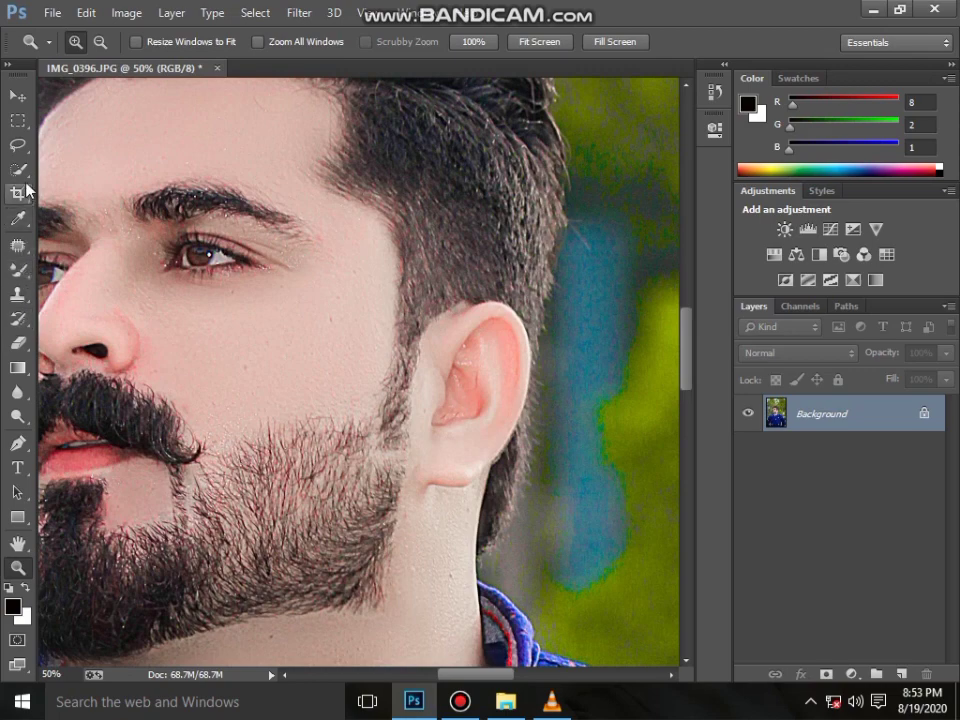
pyautogui.scroll(-3, 195, 380)
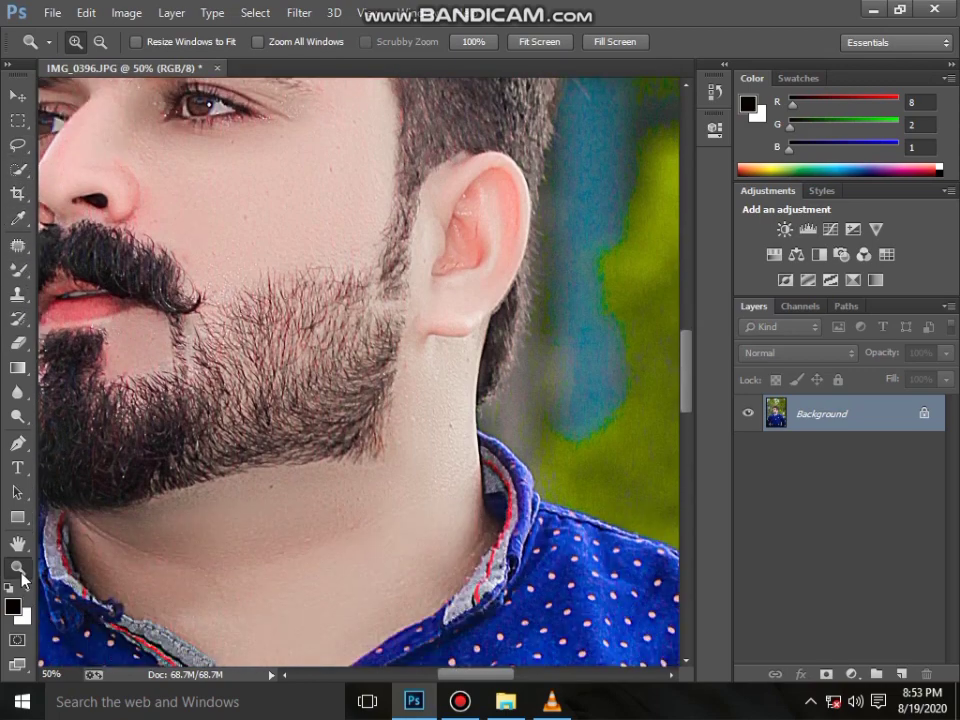
pyautogui.rightClick(306, 343)
pyautogui.click(335, 358)
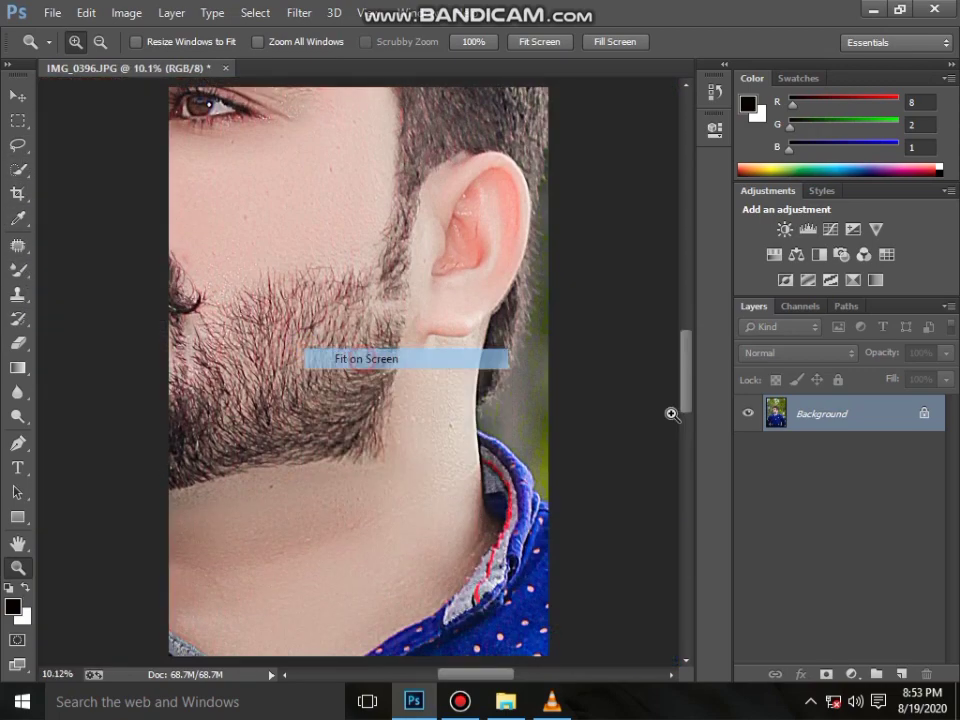
# Add a Selective Color layer with Yellows set to Cyan +100 and Yellow -40
pyautogui.click(853, 676)
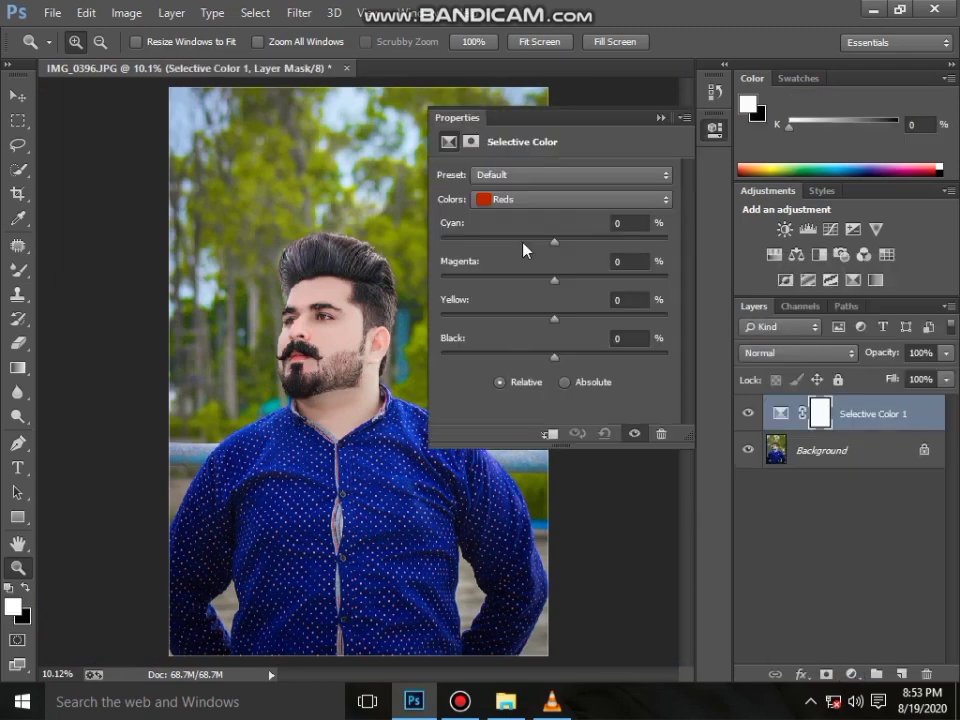
pyautogui.moveTo(555, 241); pyautogui.dragTo(517, 241)
pyautogui.click(555, 199)
pyautogui.click(553, 237)
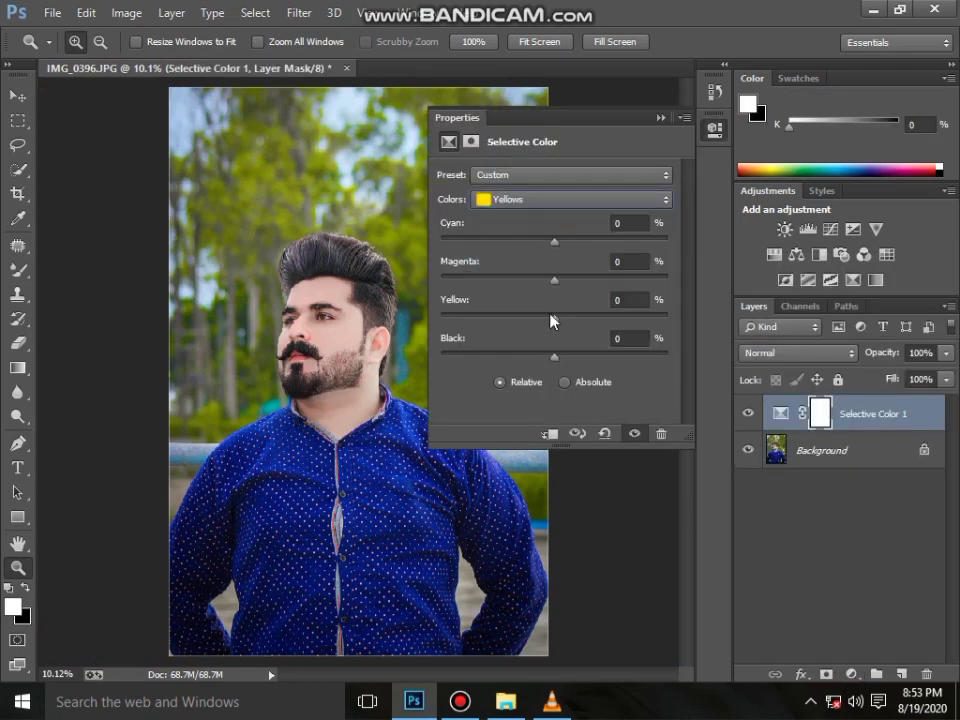
pyautogui.moveTo(555, 241); pyautogui.dragTo(651, 241)
pyautogui.moveTo(555, 317); pyautogui.dragTo(508, 317)
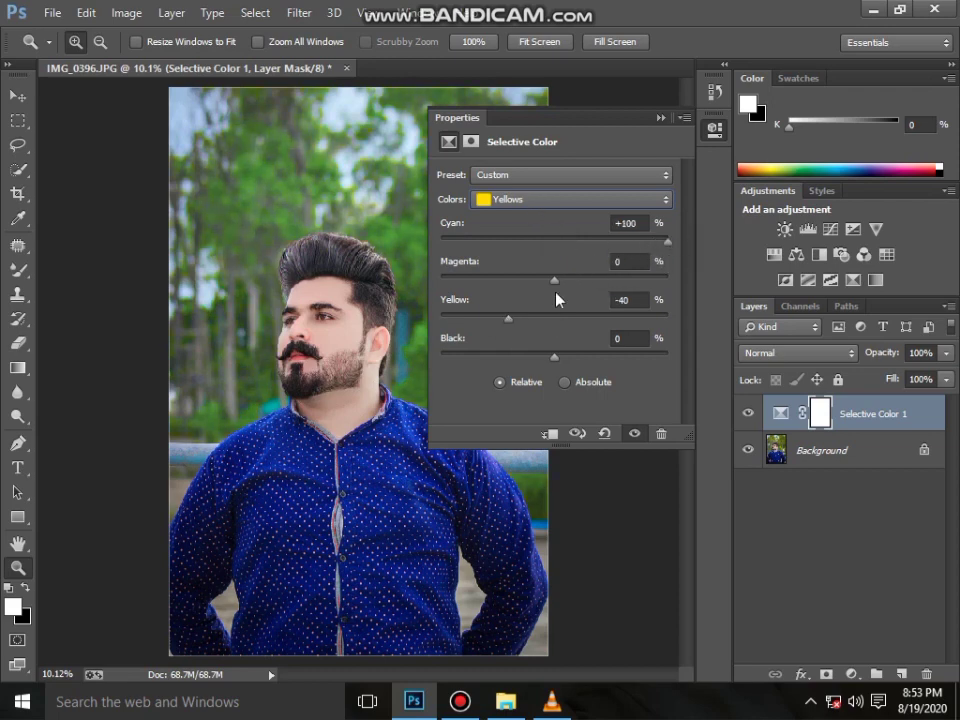
pyautogui.press('Up')
pyautogui.moveTo(577, 289); pyautogui.dragTo(562, 290)
pyautogui.moveTo(572, 362); pyautogui.dragTo(560, 357)
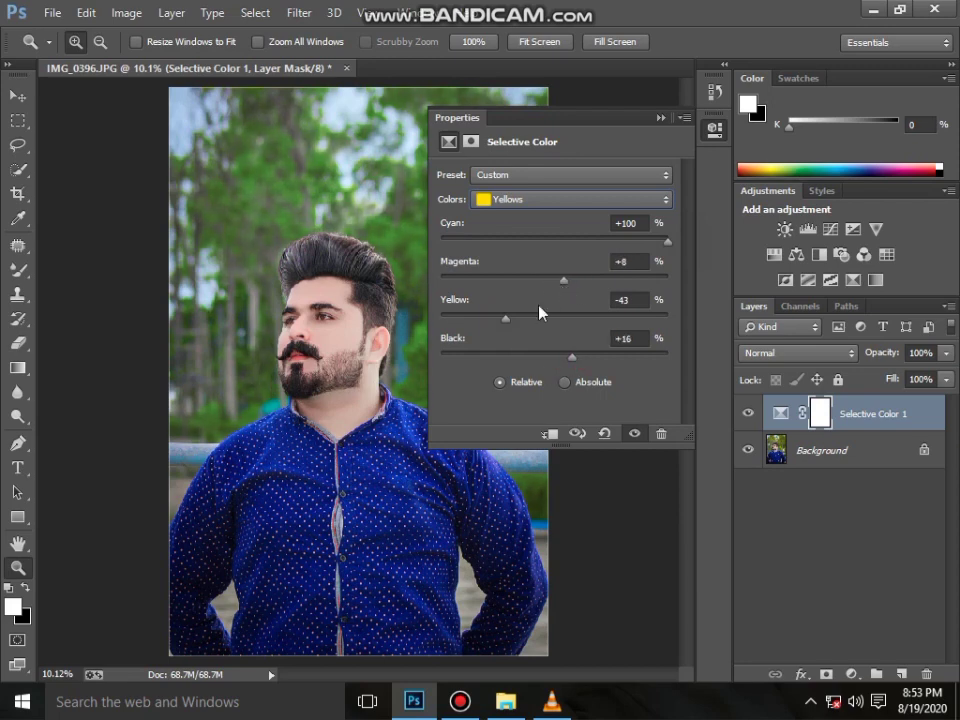
# Set the Selective Color Greens to Cyan +100, Yellow -48, Black +25
pyautogui.click(540, 199)
pyautogui.click(548, 250)
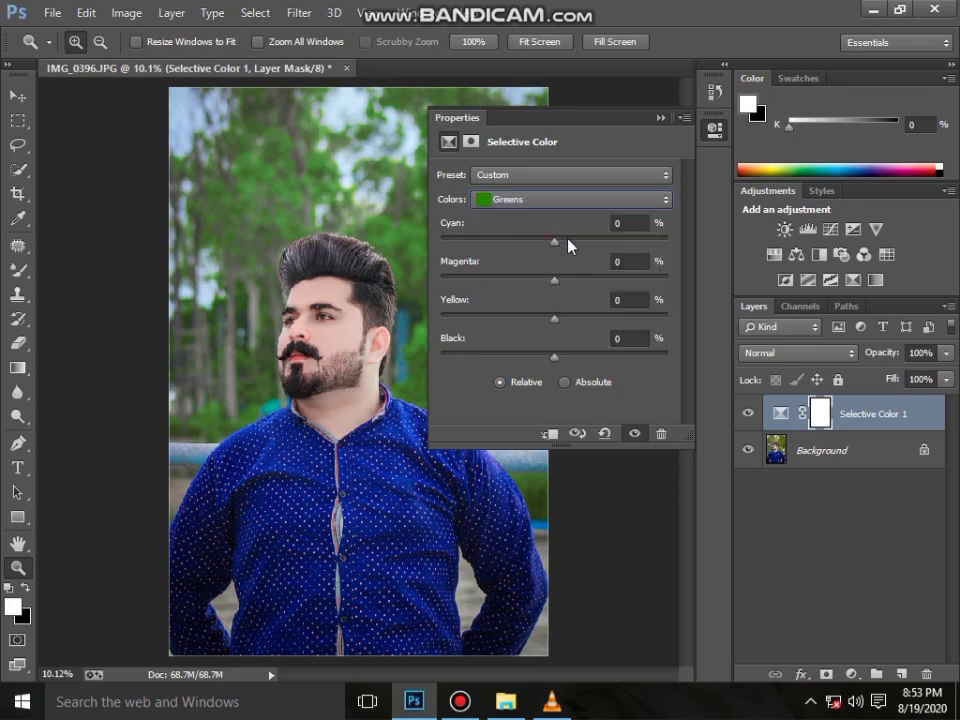
pyautogui.moveTo(568, 246); pyautogui.dragTo(667, 242)
pyautogui.moveTo(554, 318); pyautogui.dragTo(499, 318)
pyautogui.moveTo(579, 358); pyautogui.dragTo(581, 362)
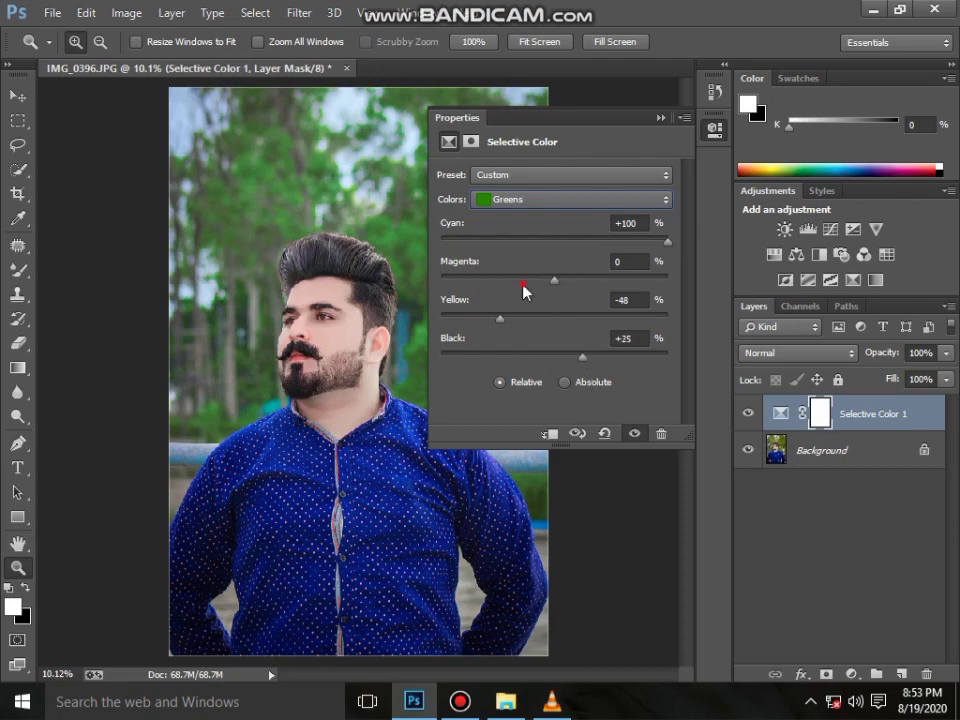
pyautogui.click(661, 118)
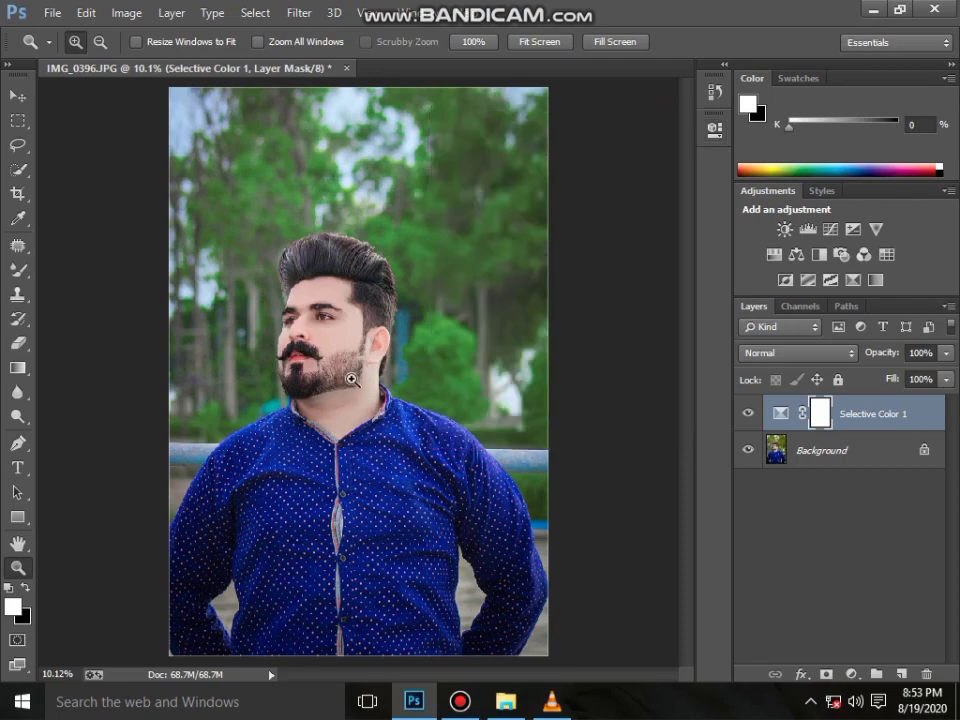
# Check the face up close, fit the photo, and merge all visible layers with Ctrl+Shift+E
pyautogui.click(330, 366)
pyautogui.click(326, 344)
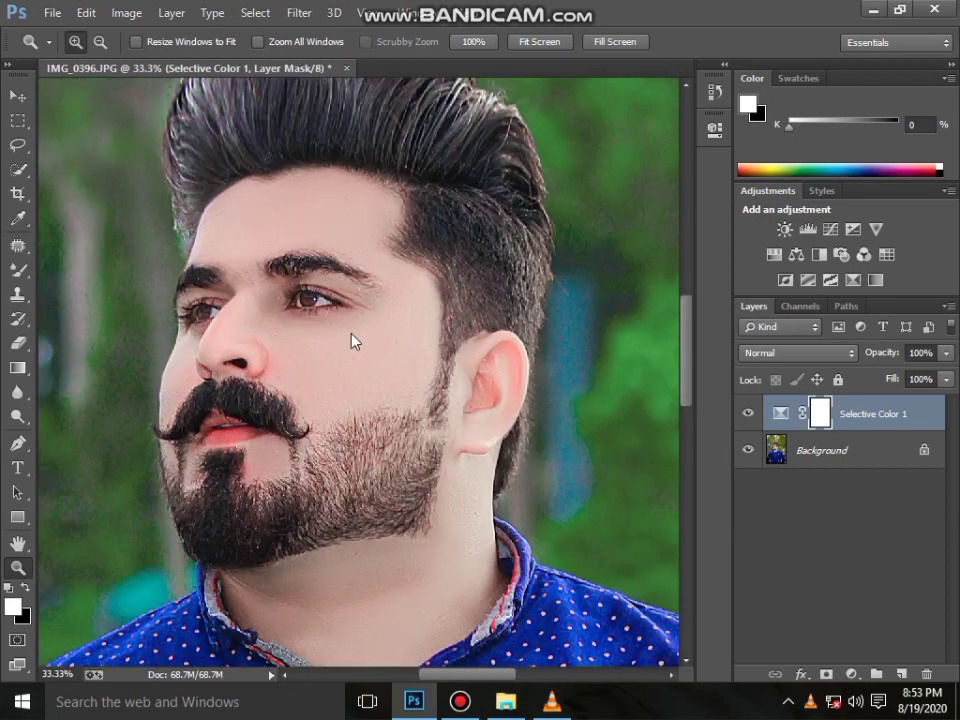
pyautogui.rightClick(330, 338)
pyautogui.click(377, 347)
pyautogui.rightClick(827, 459)
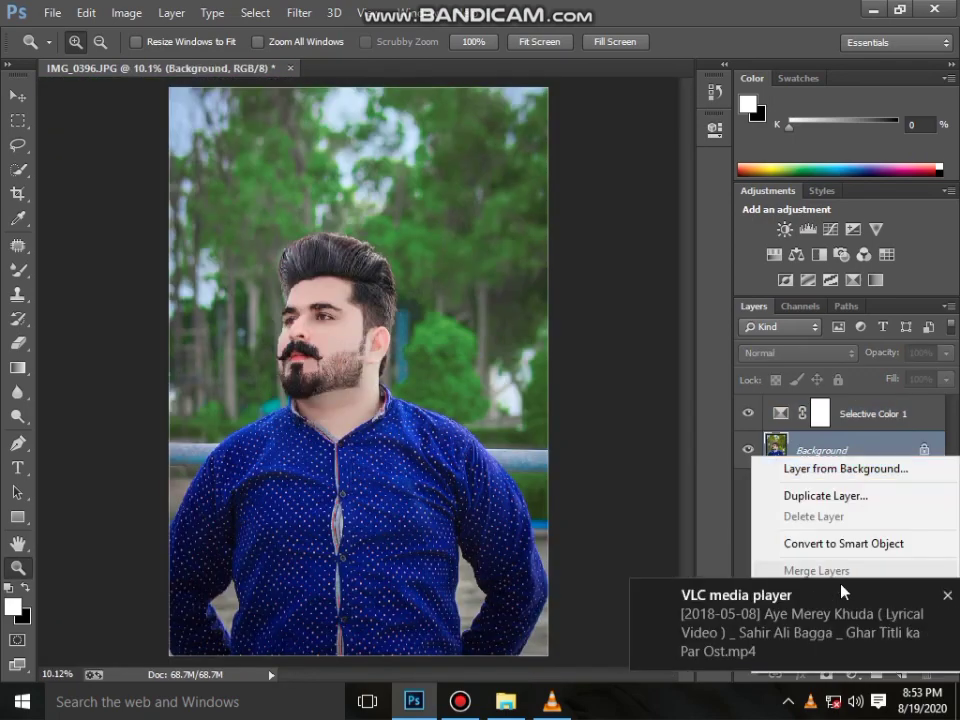
pyautogui.click(940, 597)
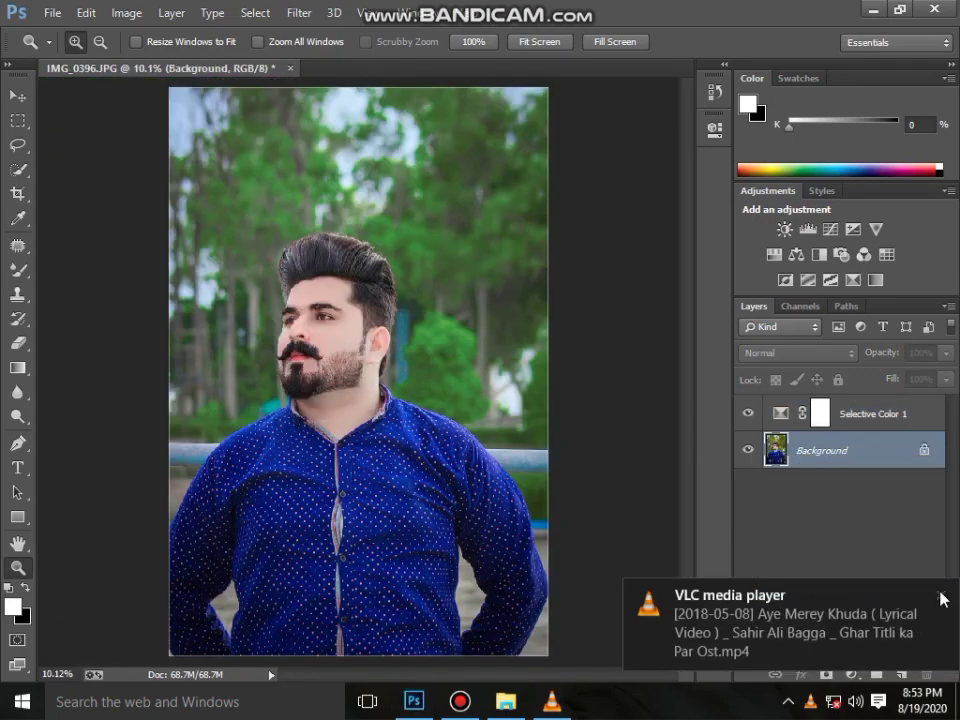
pyautogui.hotkey('ctrl', 'shift', 'e')
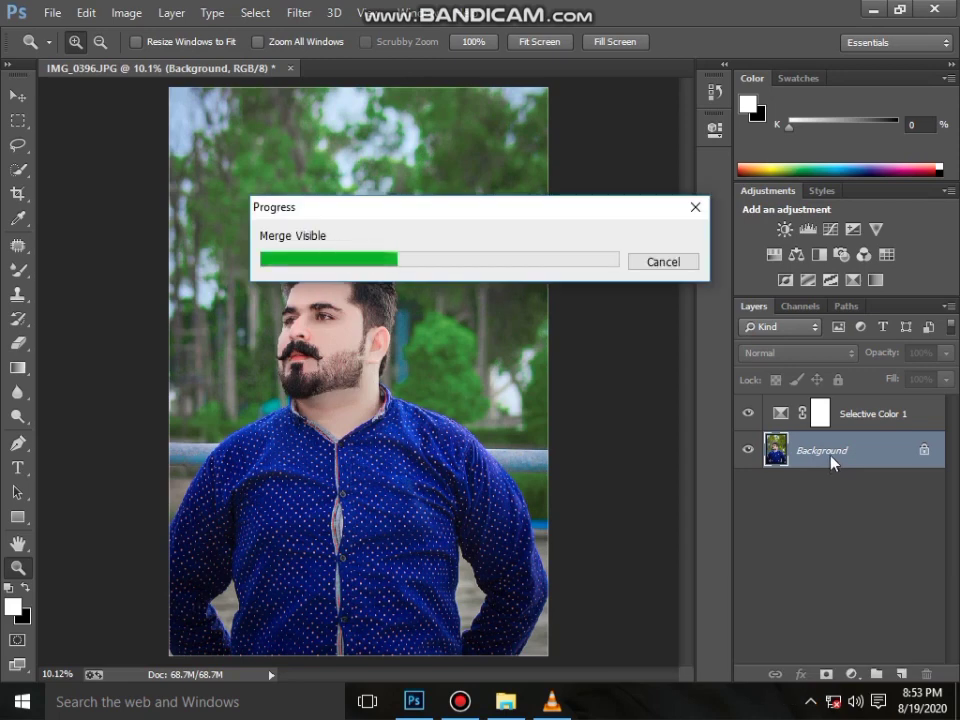
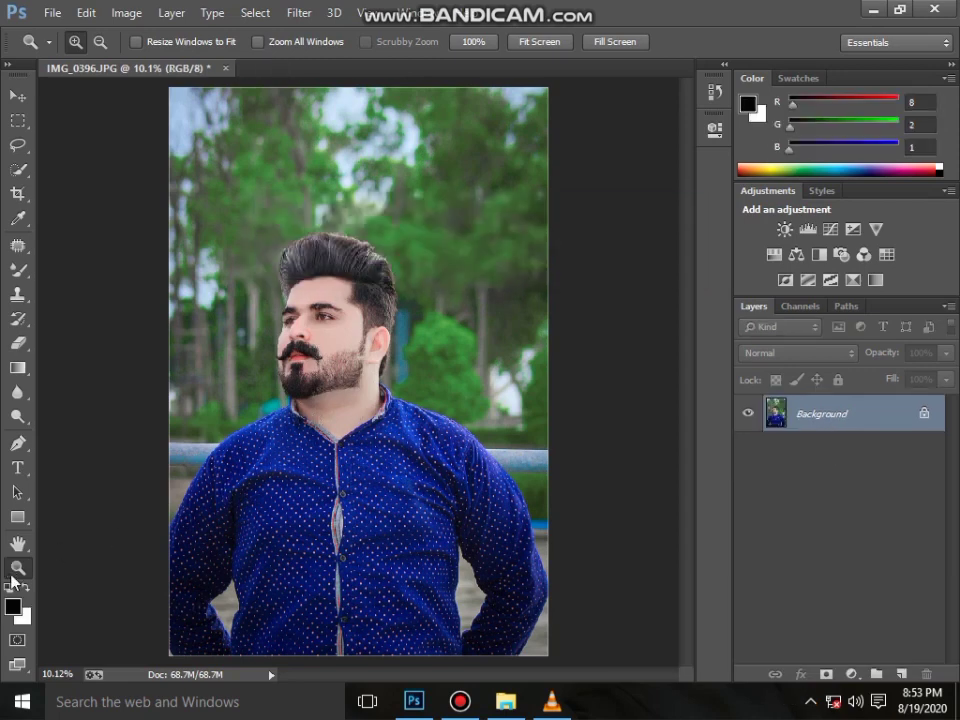
# Zoom in on the beard and face, fit the photo back on screen, and launch Camera Raw Filter
pyautogui.click(325, 360)
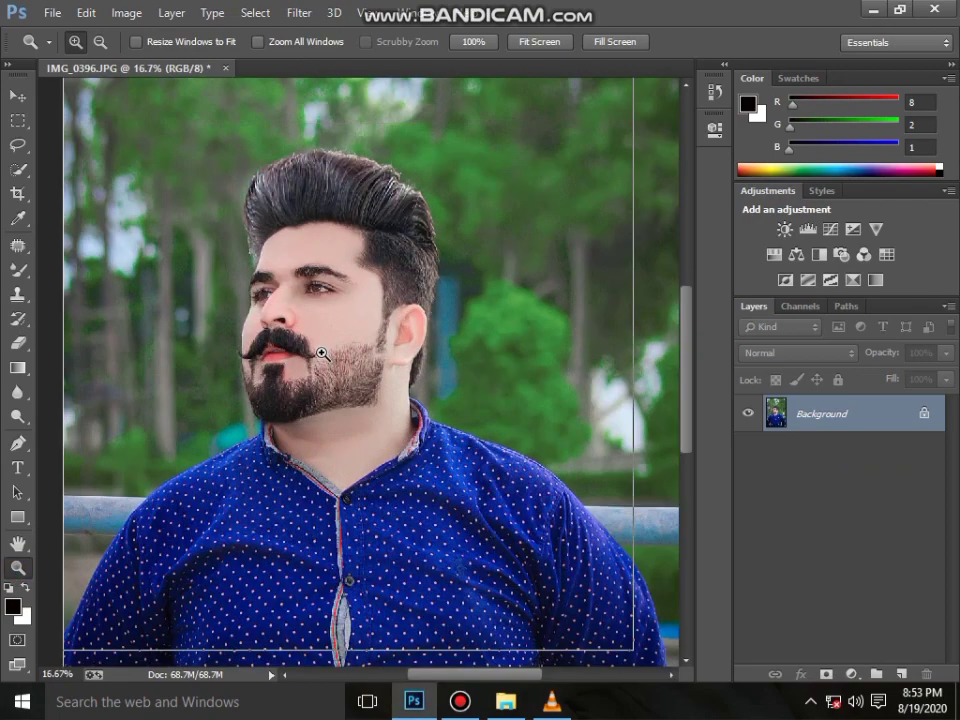
pyautogui.click(322, 353)
pyautogui.click(326, 350)
pyautogui.rightClick(333, 344)
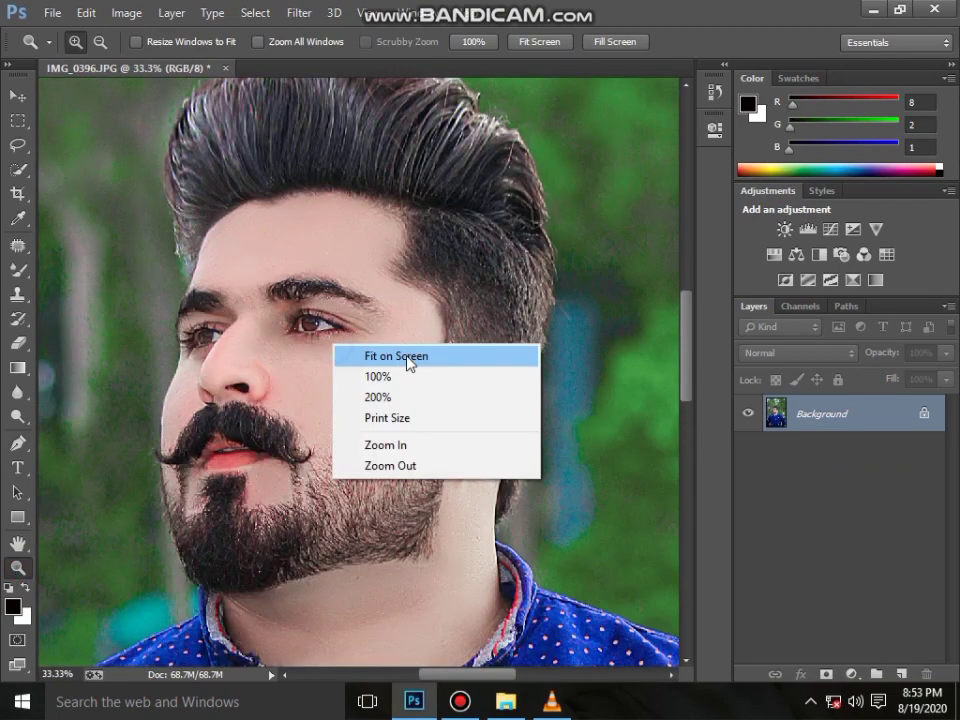
pyautogui.click(409, 358)
pyautogui.click(298, 13)
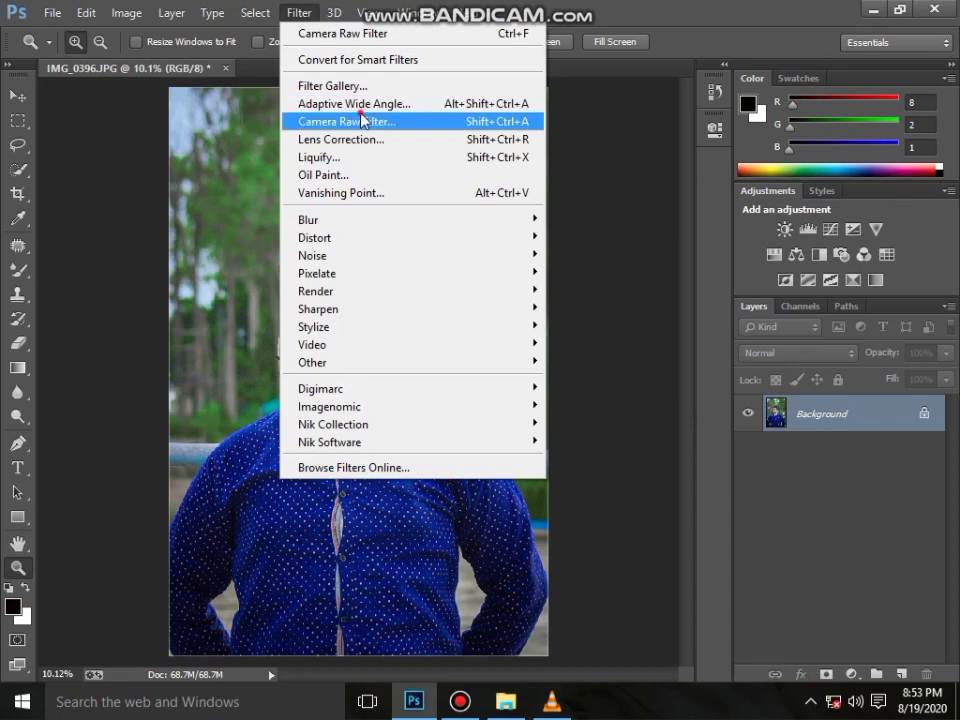
pyautogui.click(362, 121)
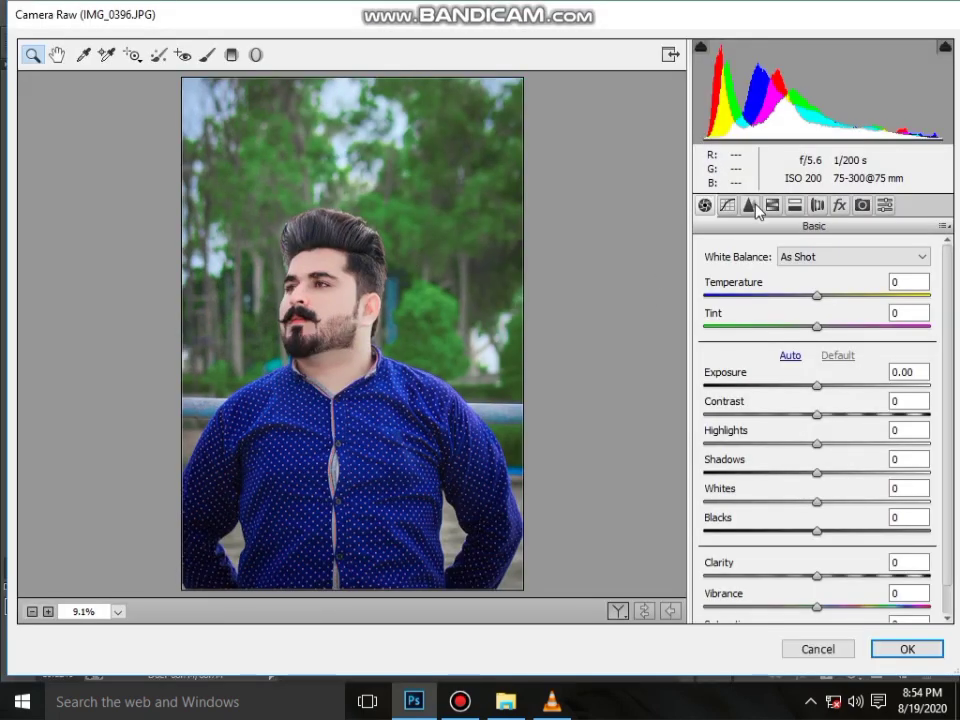
# In Camera Raw's Detail settings, set Luminance noise reduction to 15 and Sharpening Amount to 105
pyautogui.click(750, 206)
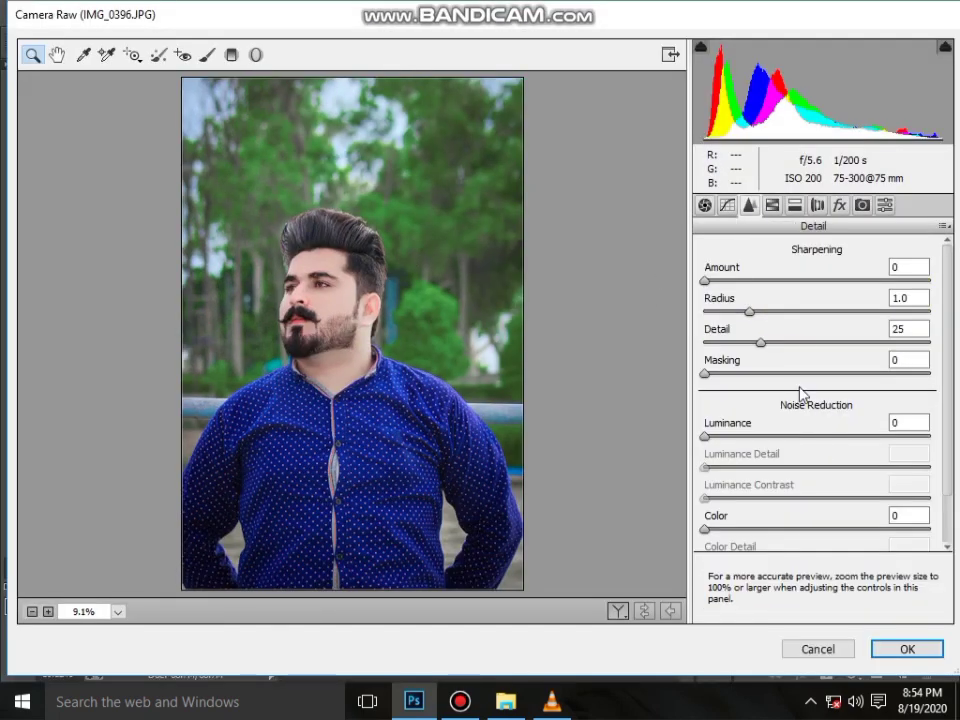
pyautogui.click(741, 437)
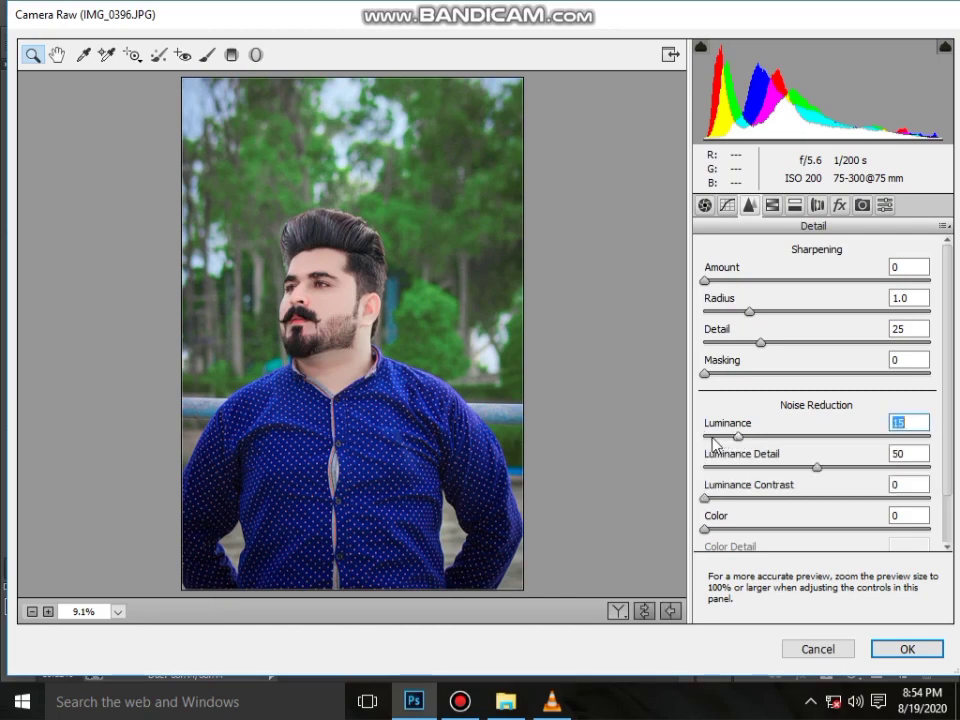
pyautogui.click(322, 344)
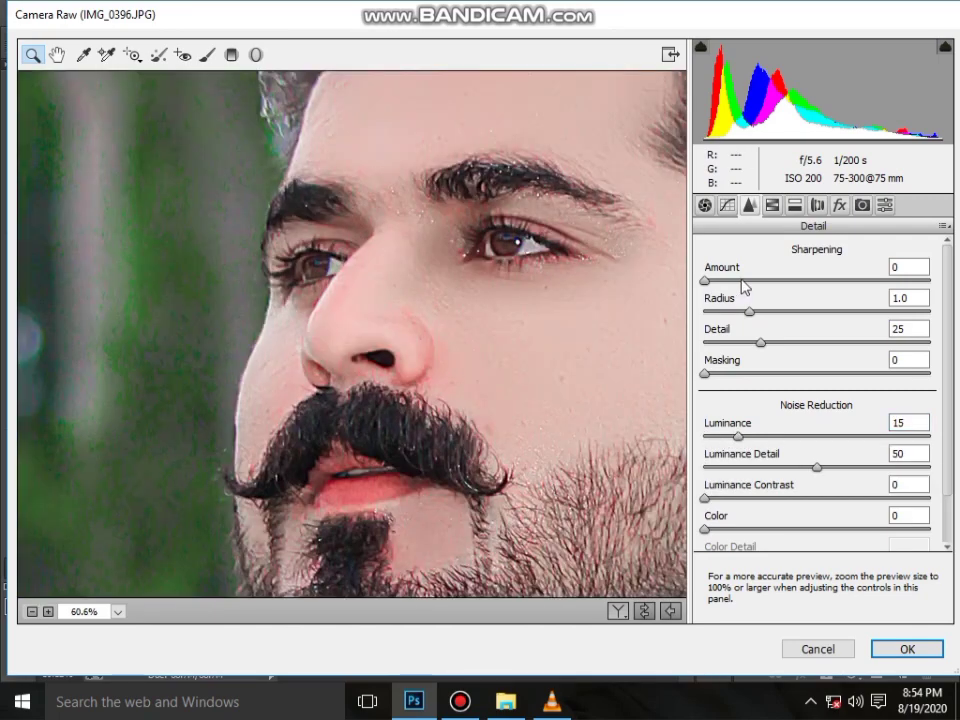
pyautogui.click(862, 281)
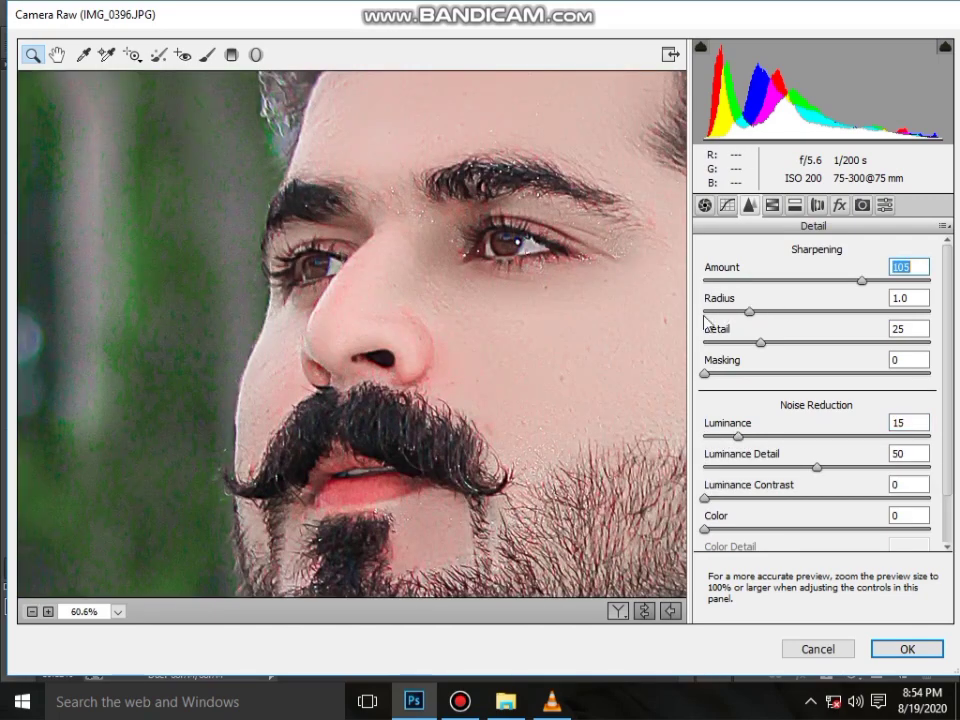
pyautogui.rightClick(500, 298)
pyautogui.click(566, 403)
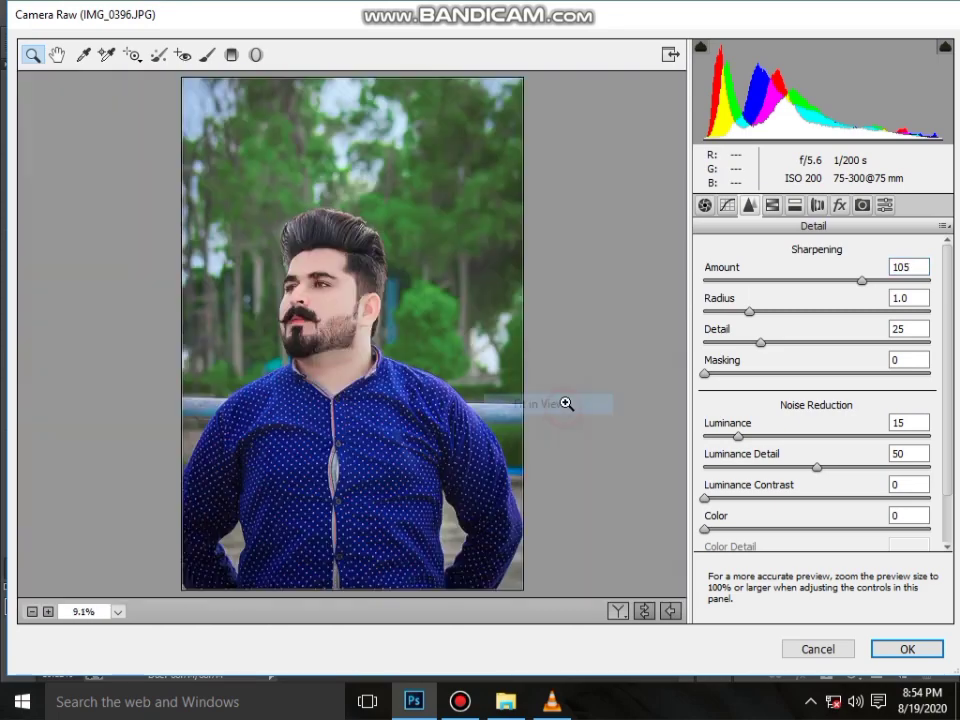
pyautogui.click(328, 322)
pyautogui.click(324, 311)
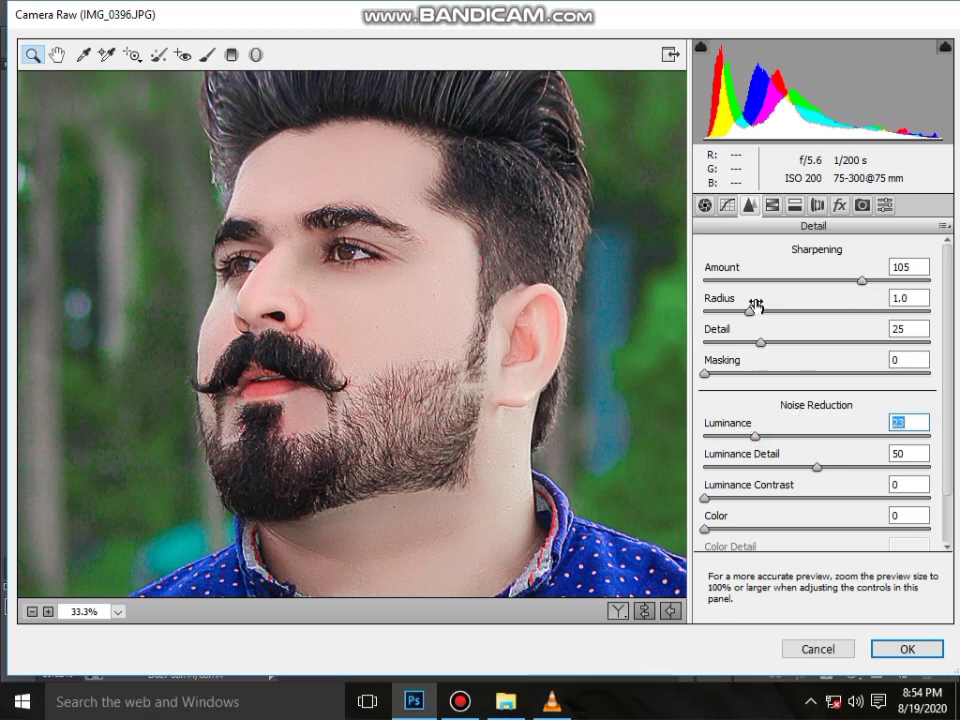
# In HSL Saturation, lower Oranges and Yellows, raise Reds to +14 and Greens to +100
pyautogui.click(772, 205)
pyautogui.click(767, 283)
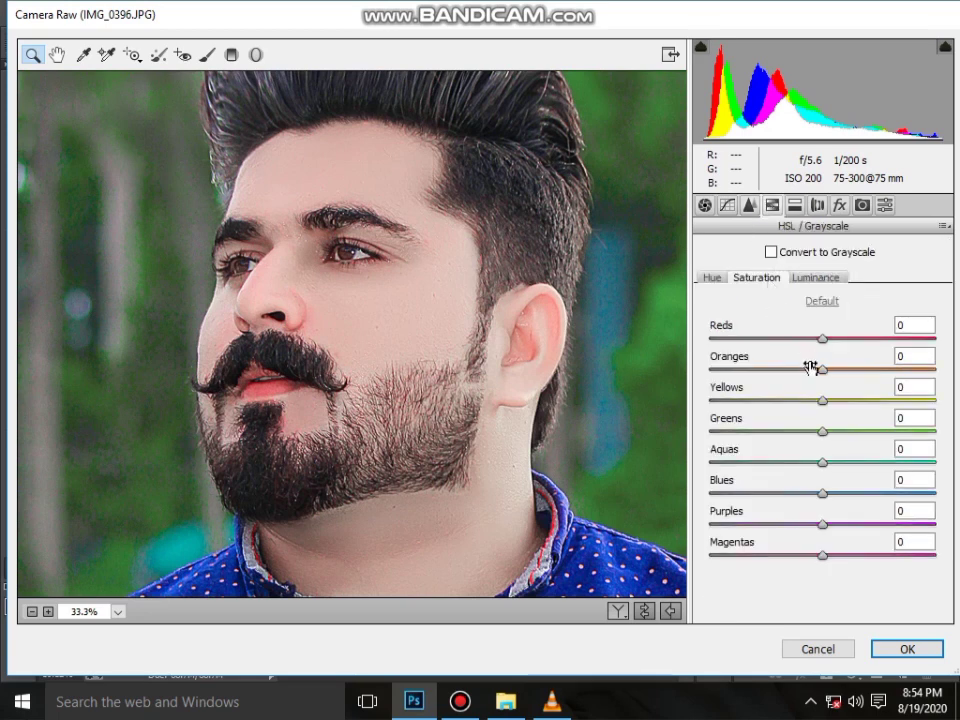
pyautogui.moveTo(814, 368); pyautogui.dragTo(799, 371)
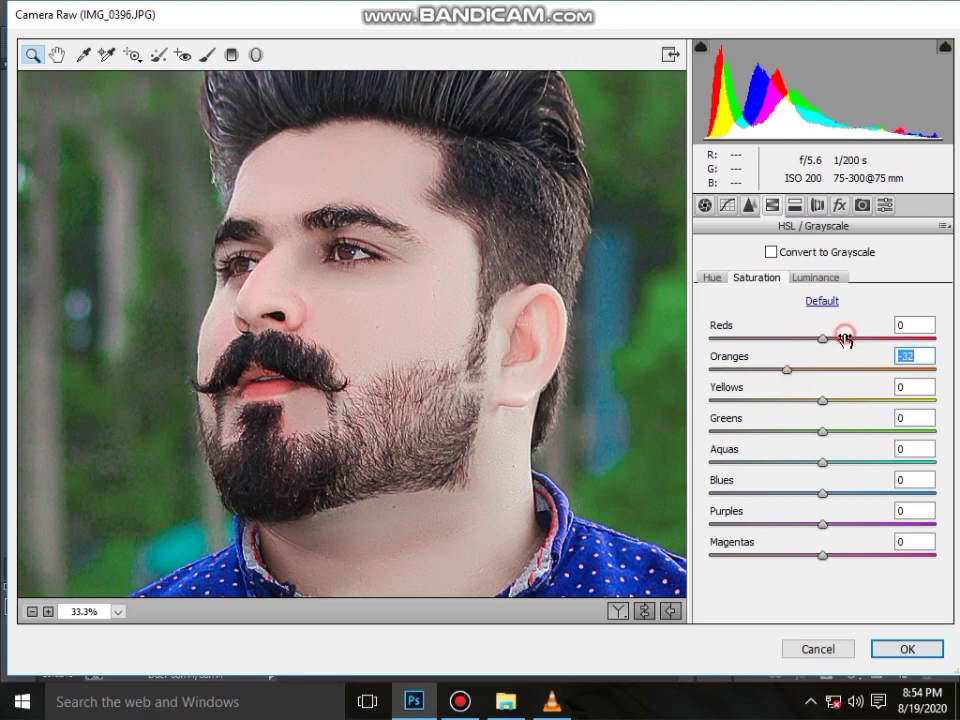
pyautogui.moveTo(823, 338); pyautogui.dragTo(839, 339)
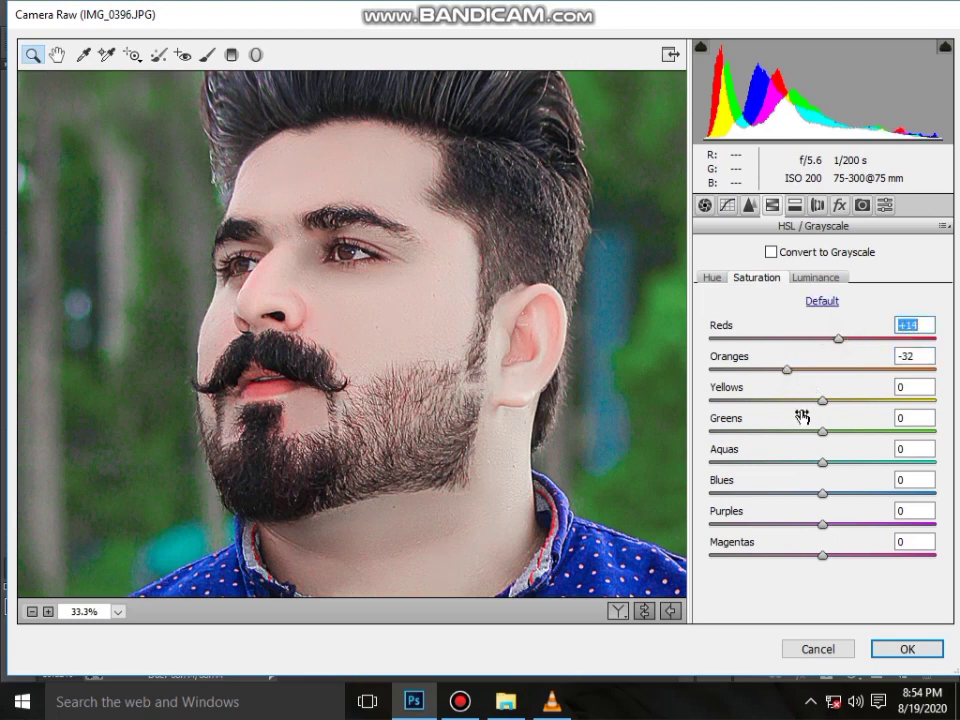
pyautogui.moveTo(822, 400)
pyautogui.mouseDown()
pyautogui.moveTo(793, 401)
pyautogui.moveTo(934, 431)
pyautogui.mouseUp()
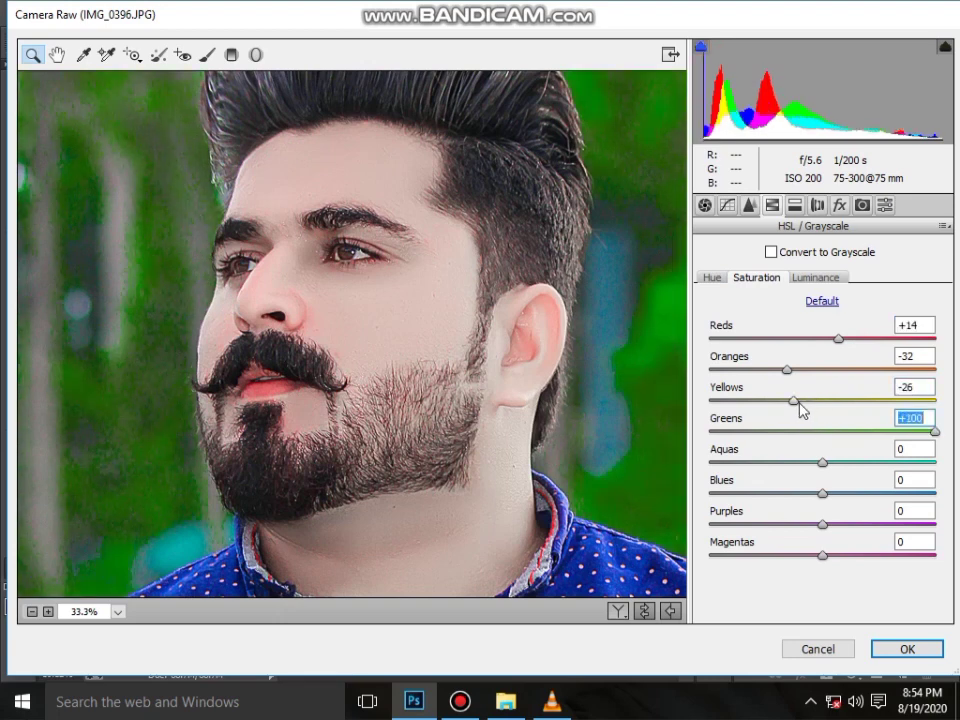
pyautogui.moveTo(793, 401); pyautogui.dragTo(766, 401)
# Shift the hues: Greens toward yellow at -33, Yellows briefly to +43 then near zero
pyautogui.click(712, 278)
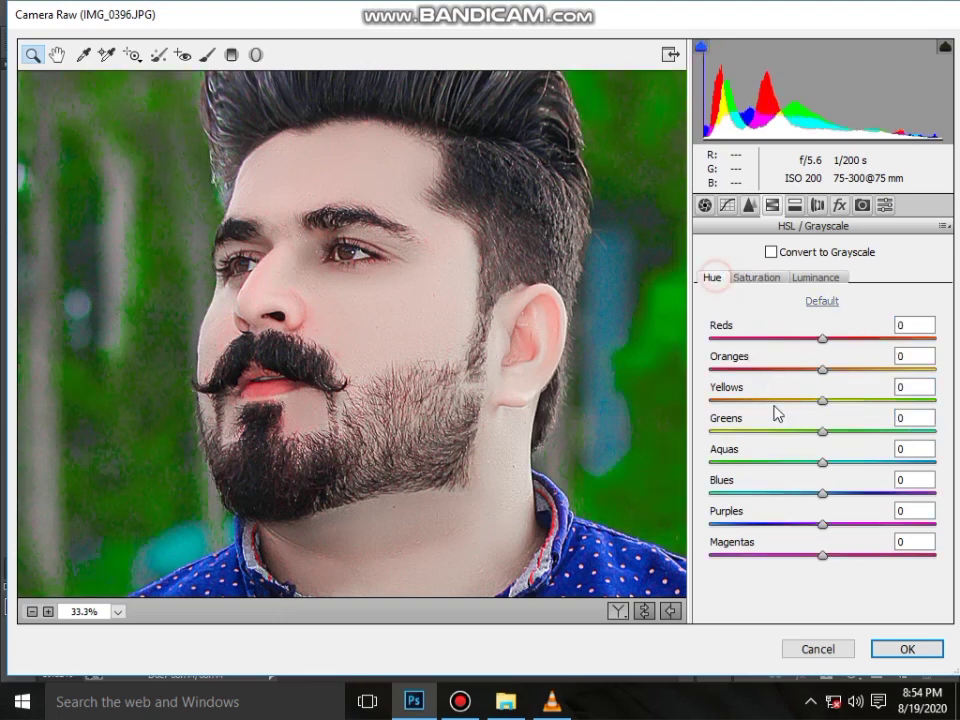
pyautogui.moveTo(822, 431)
pyautogui.mouseDown()
pyautogui.moveTo(741, 431)
pyautogui.moveTo(770, 438)
pyautogui.mouseUp()
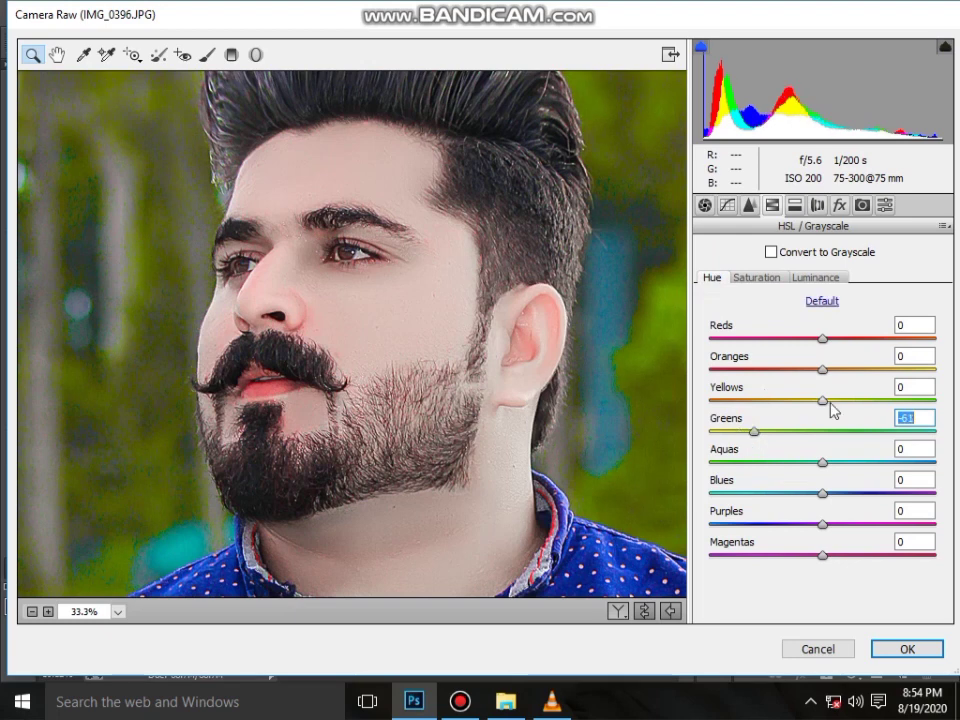
pyautogui.moveTo(822, 400); pyautogui.dragTo(871, 400)
pyautogui.moveTo(754, 433); pyautogui.dragTo(786, 433)
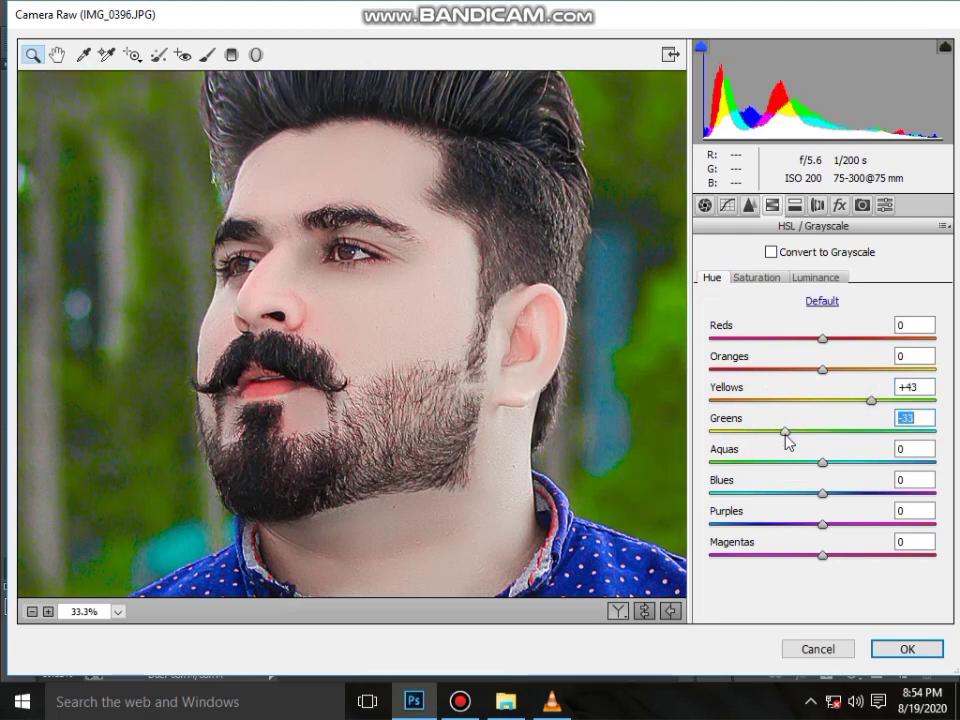
pyautogui.click(800, 400)
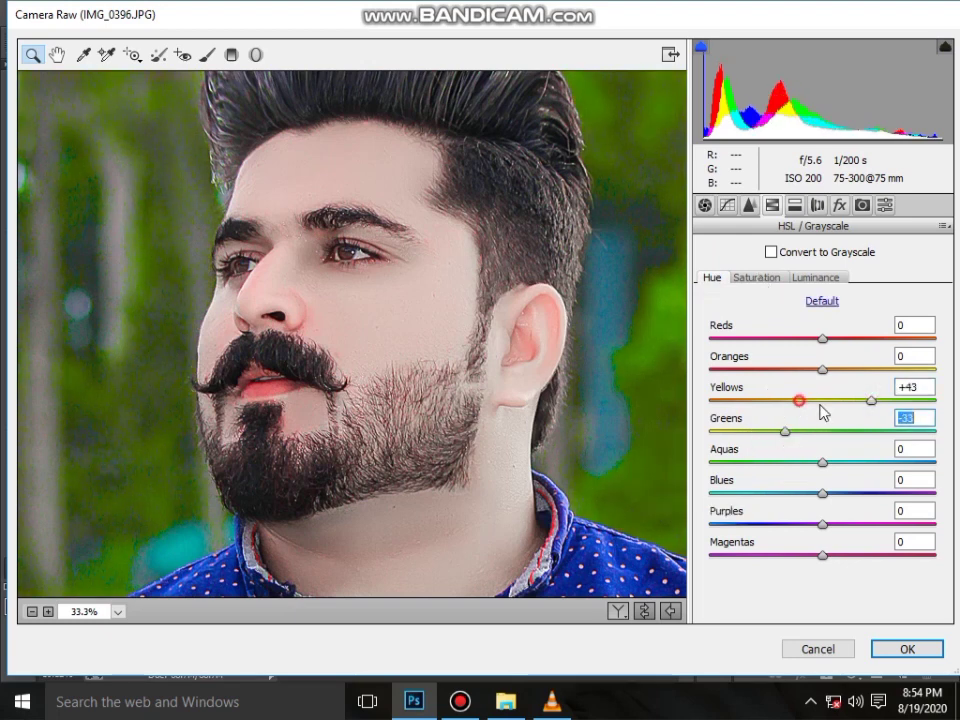
# Lower Oranges saturation to -44 and brighten Oranges and Reds luminance, Reds to +7
pyautogui.click(756, 278)
pyautogui.moveTo(787, 367)
pyautogui.mouseDown()
pyautogui.moveTo(777, 369)
pyautogui.moveTo(833, 370)
pyautogui.mouseUp()
pyautogui.click(815, 279)
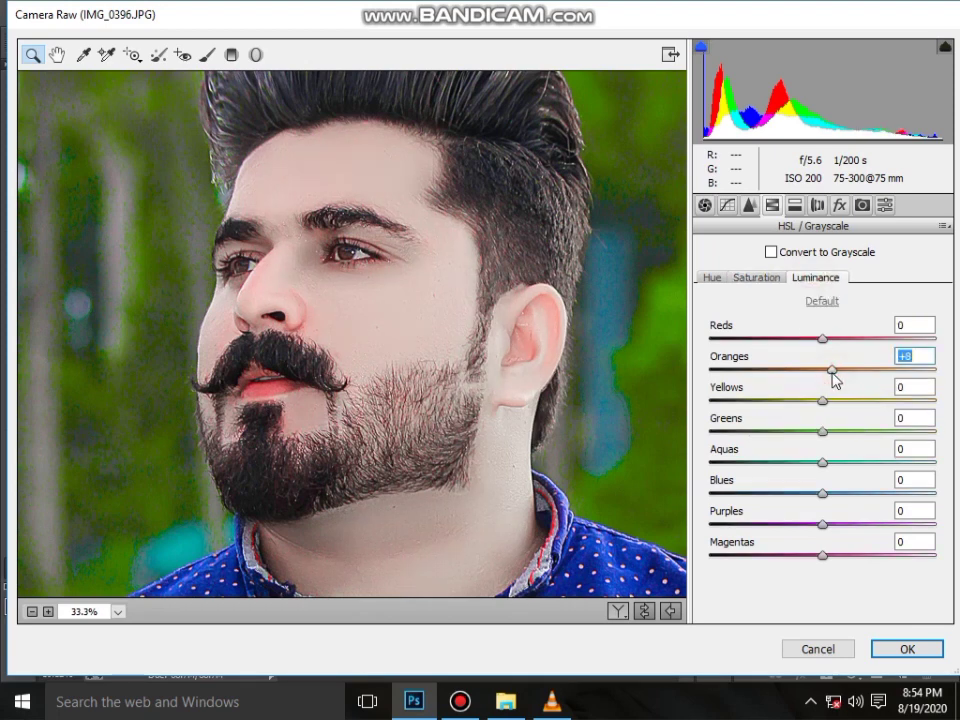
pyautogui.click(830, 339)
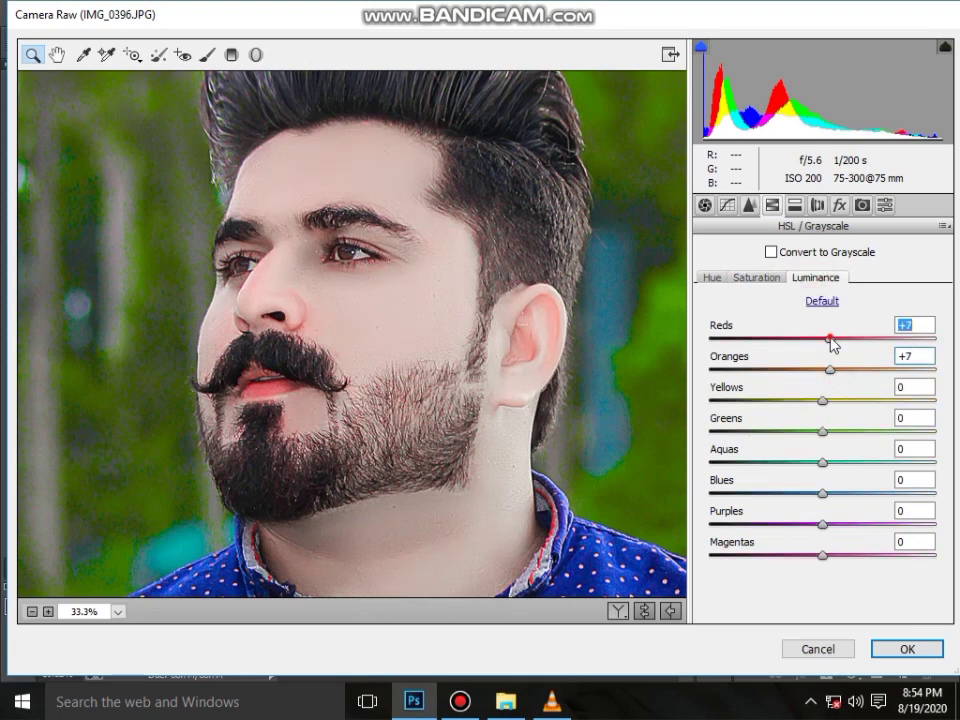
pyautogui.rightClick(407, 313)
pyautogui.click(452, 409)
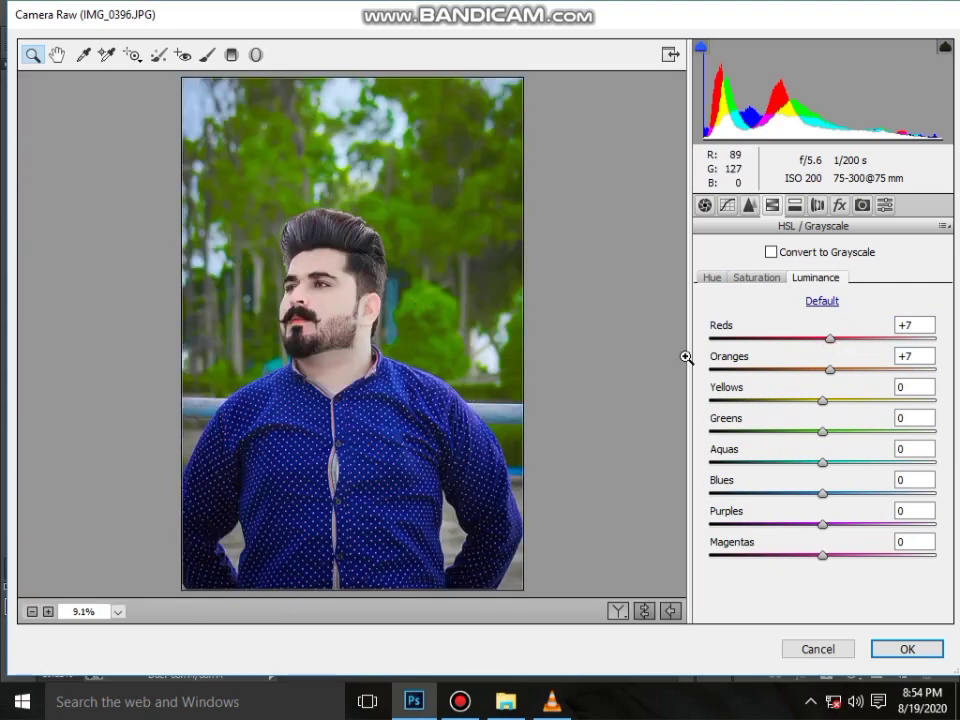
pyautogui.click(756, 277)
pyautogui.moveTo(779, 369); pyautogui.dragTo(774, 369)
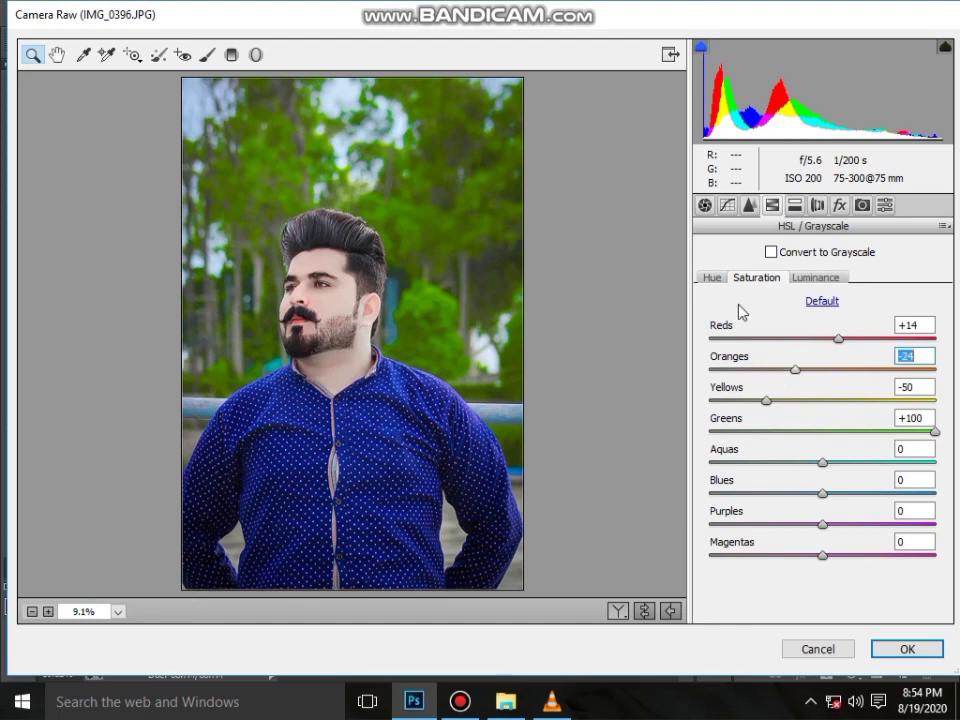
# Set Yellows hue to +33 and Greens hue to -22, then apply the Camera Raw grade
pyautogui.click(710, 278)
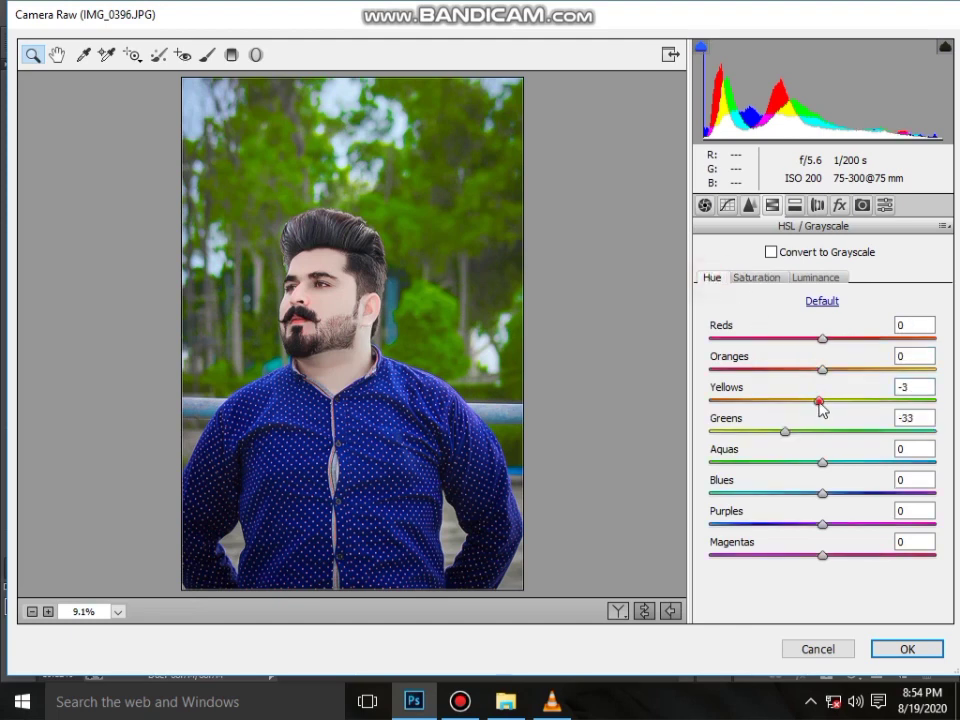
pyautogui.moveTo(820, 402); pyautogui.dragTo(834, 401)
pyautogui.moveTo(785, 431)
pyautogui.mouseDown()
pyautogui.moveTo(848, 462)
pyautogui.moveTo(832, 431)
pyautogui.moveTo(859, 400)
pyautogui.mouseUp()
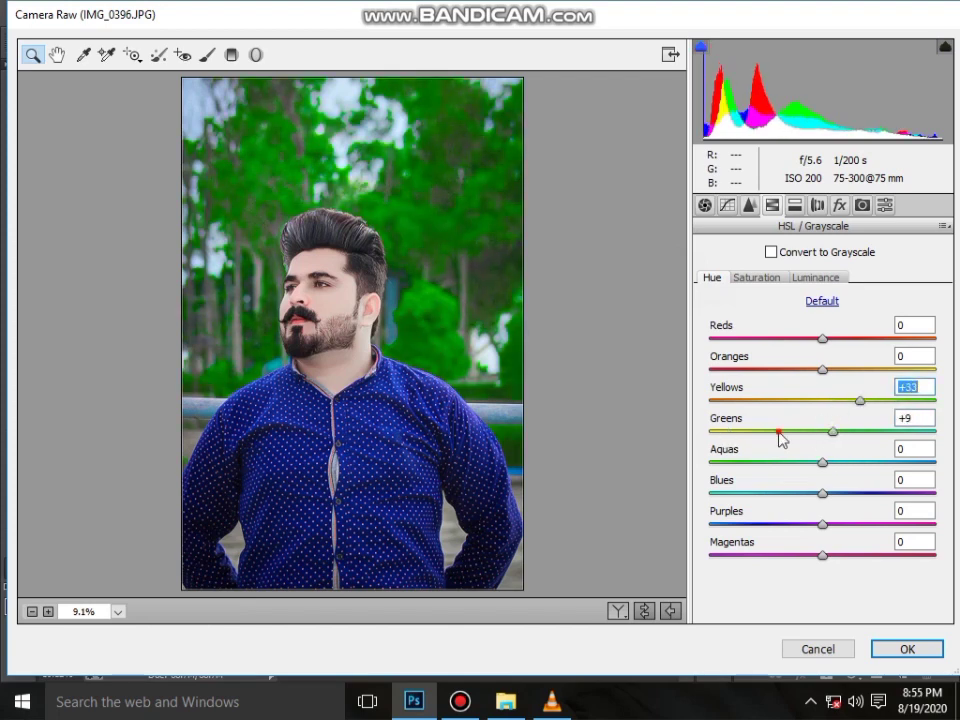
pyautogui.click(781, 433)
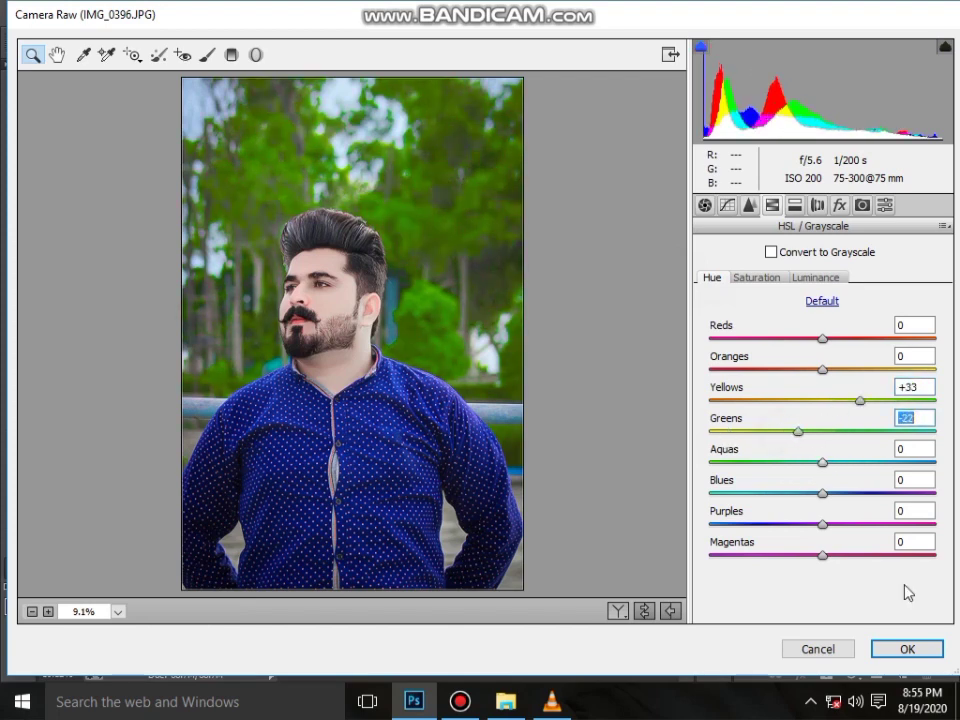
pyautogui.click(910, 652)
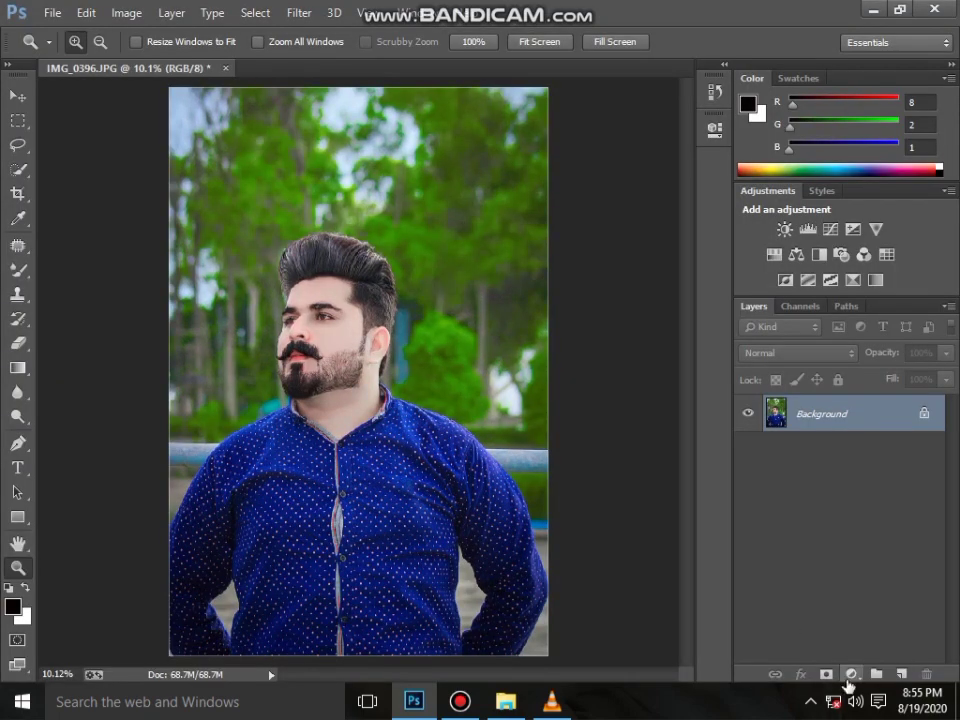
# Add a Selective Color layer with Greens Cyan +100 and Yellows Cyan -97, Yellow -55
pyautogui.click(852, 675)
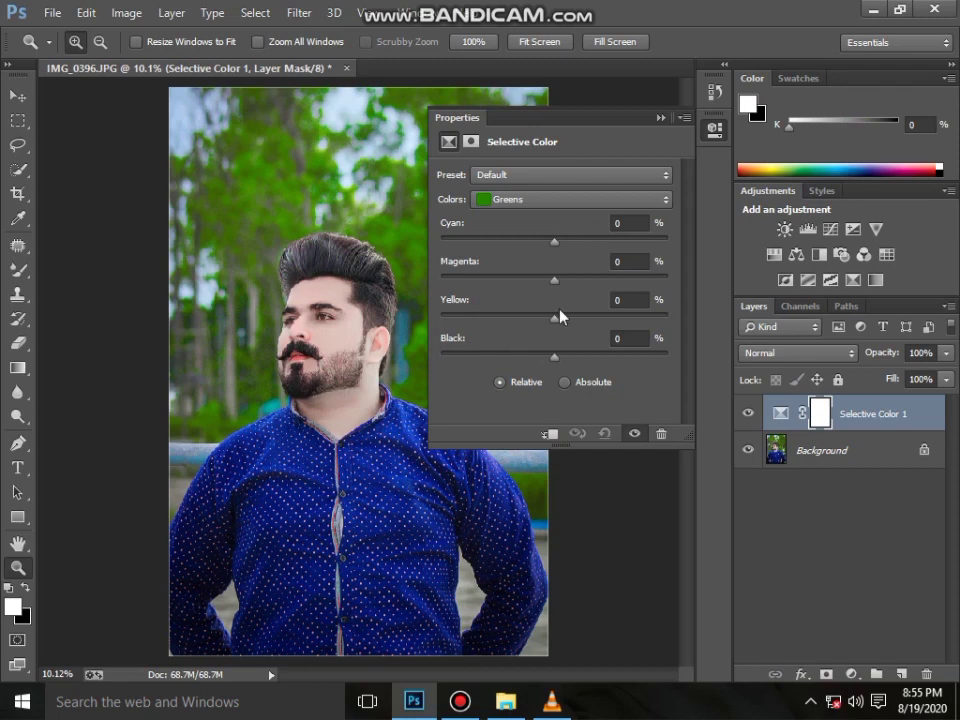
pyautogui.moveTo(554, 241); pyautogui.dragTo(667, 241)
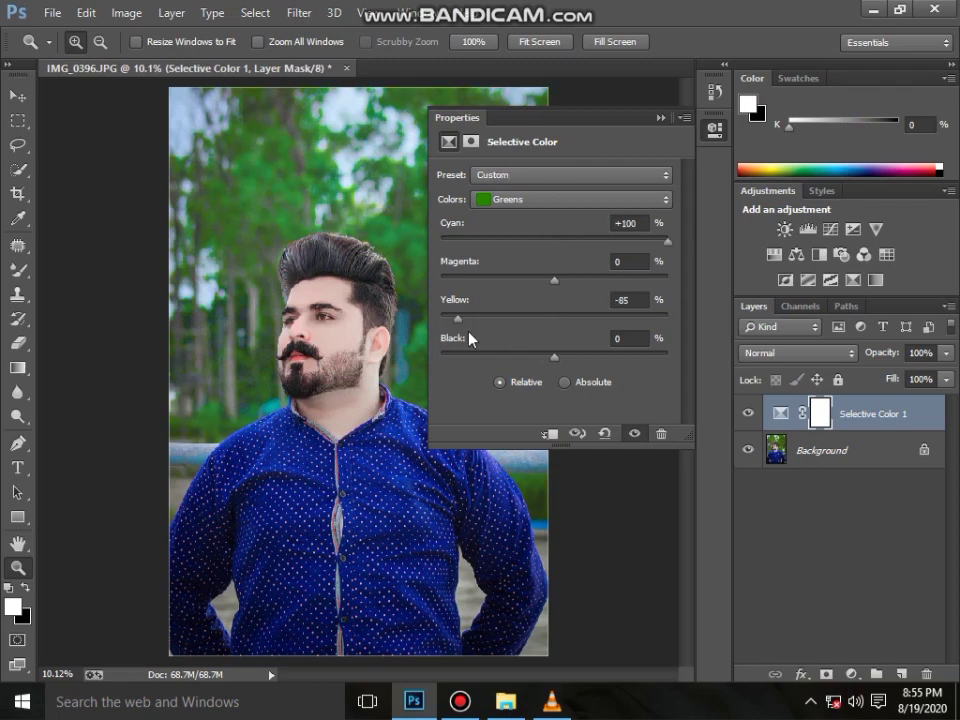
pyautogui.click(542, 201)
pyautogui.click(550, 237)
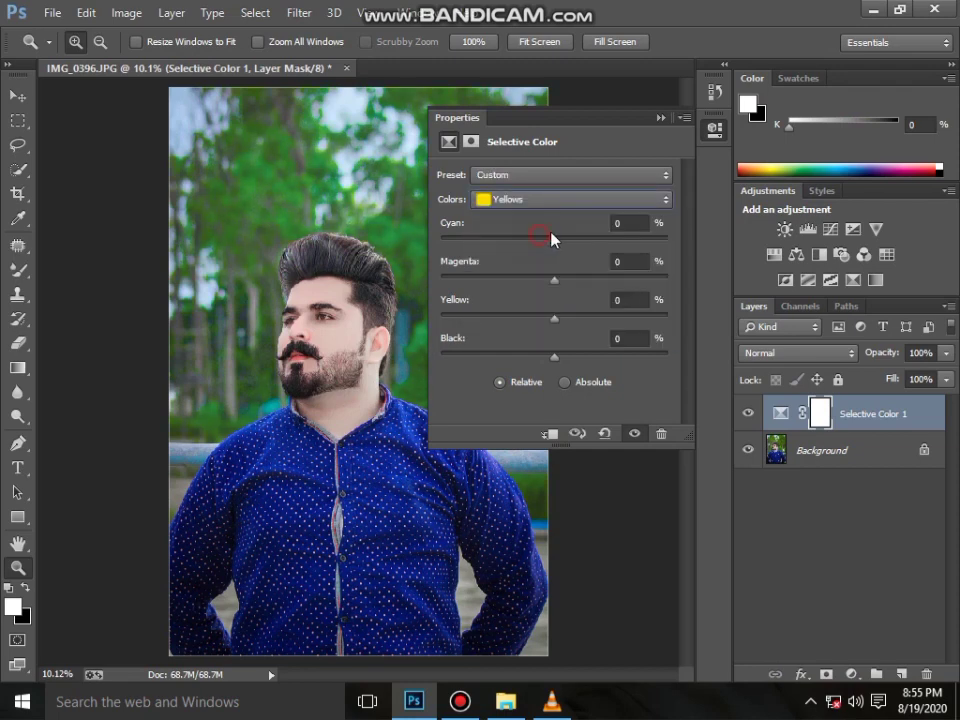
pyautogui.click(665, 242)
pyautogui.moveTo(553, 318); pyautogui.dragTo(492, 318)
pyautogui.moveTo(551, 242); pyautogui.dragTo(485, 242)
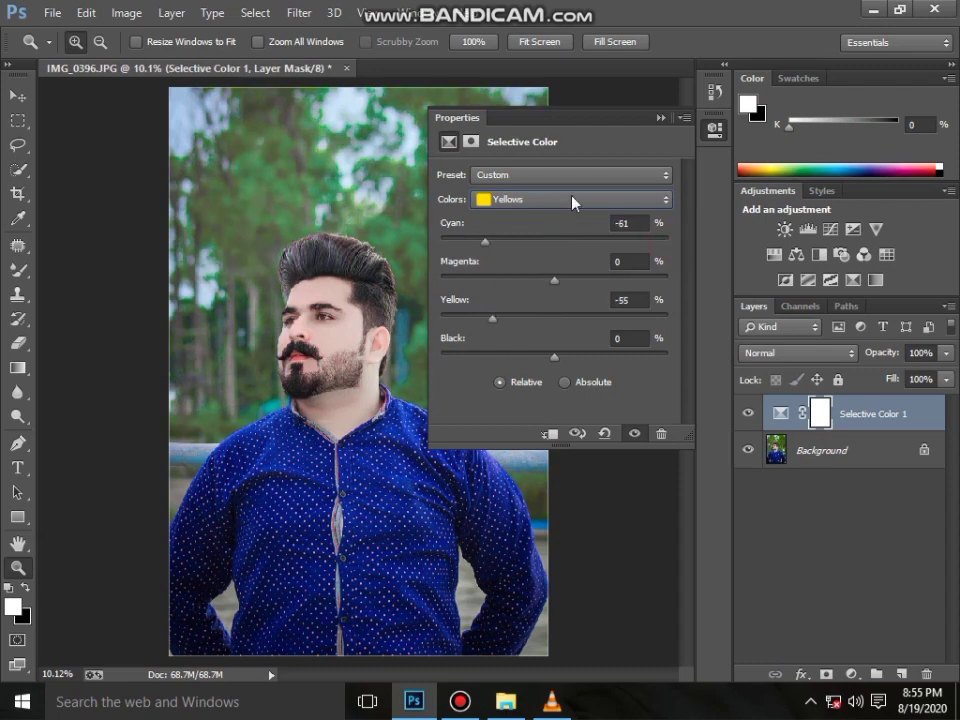
pyautogui.click(660, 117)
# Set the Eraser to a 489 px brush with 0% hardness
pyautogui.click(18, 343)
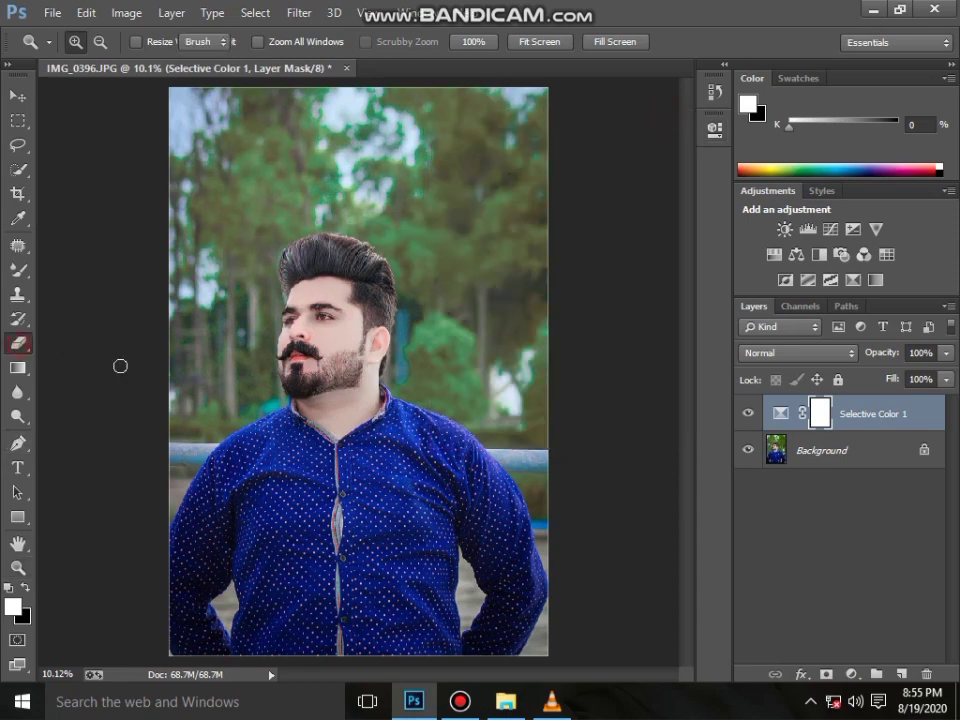
pyautogui.rightClick(223, 437)
pyautogui.moveTo(390, 459); pyautogui.dragTo(398, 459)
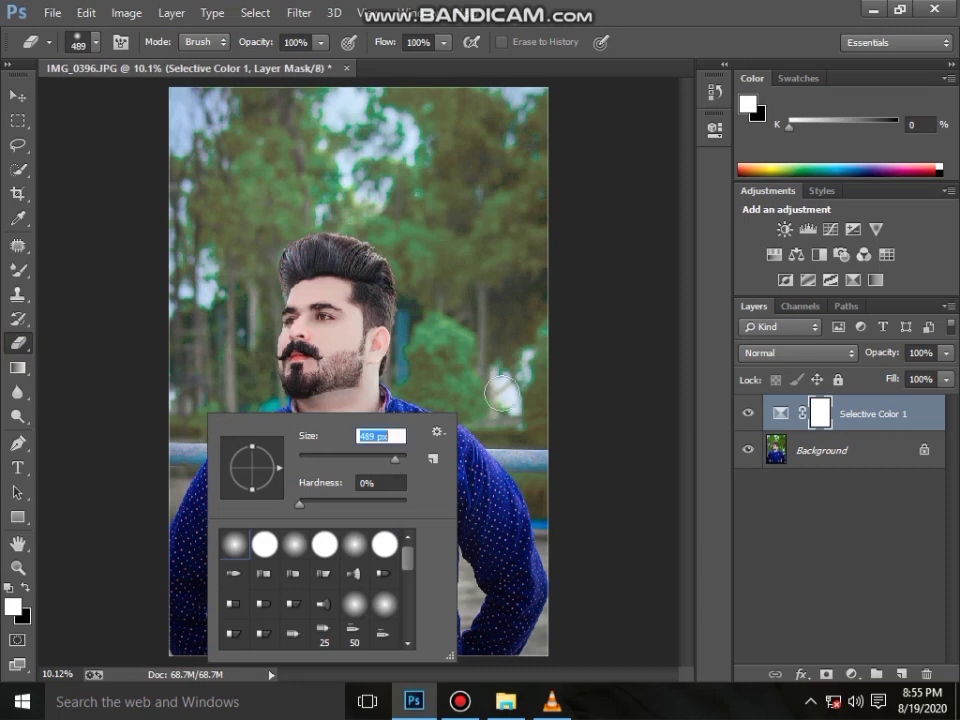
pyautogui.press('Return')
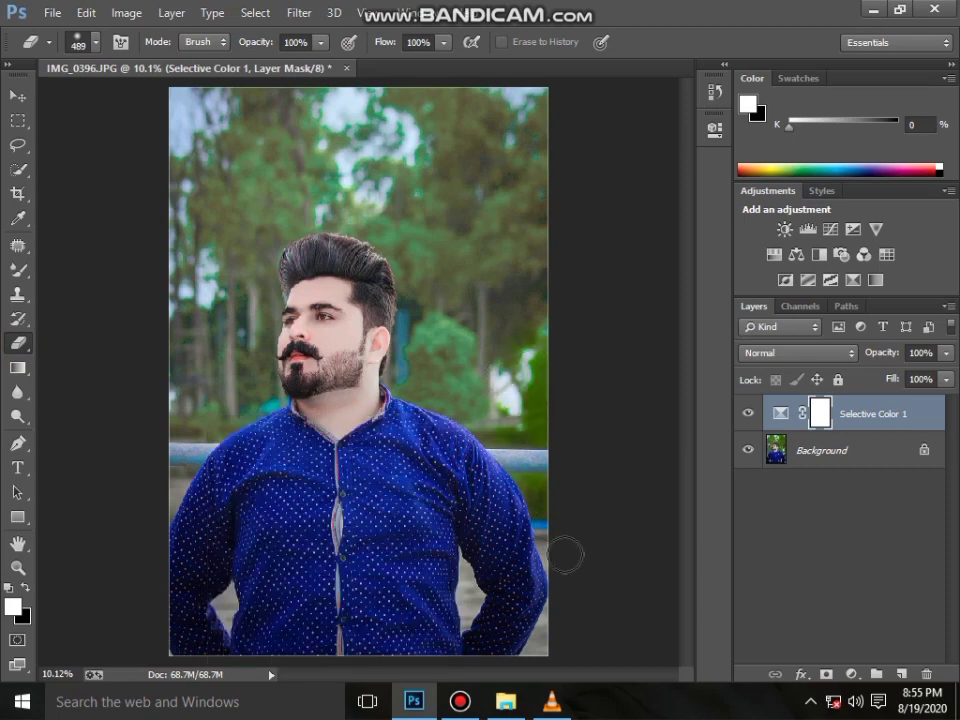
# Erase the Selective Color mask over the trees along the right, top and left edges
pyautogui.moveTo(548, 522); pyautogui.dragTo(511, 455)
pyautogui.moveTo(430, 363); pyautogui.dragTo(455, 395)
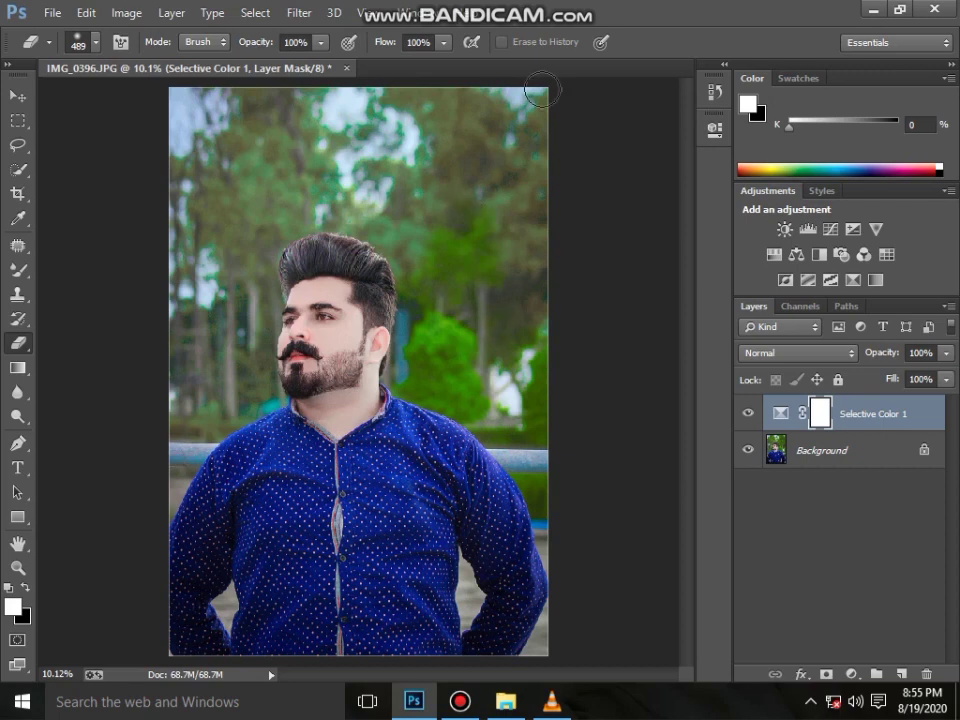
pyautogui.moveTo(538, 91)
pyautogui.mouseDown()
pyautogui.moveTo(437, 164)
pyautogui.moveTo(230, 103)
pyautogui.moveTo(156, 178)
pyautogui.moveTo(313, 214)
pyautogui.moveTo(200, 200)
pyautogui.moveTo(256, 265)
pyautogui.mouseUp()
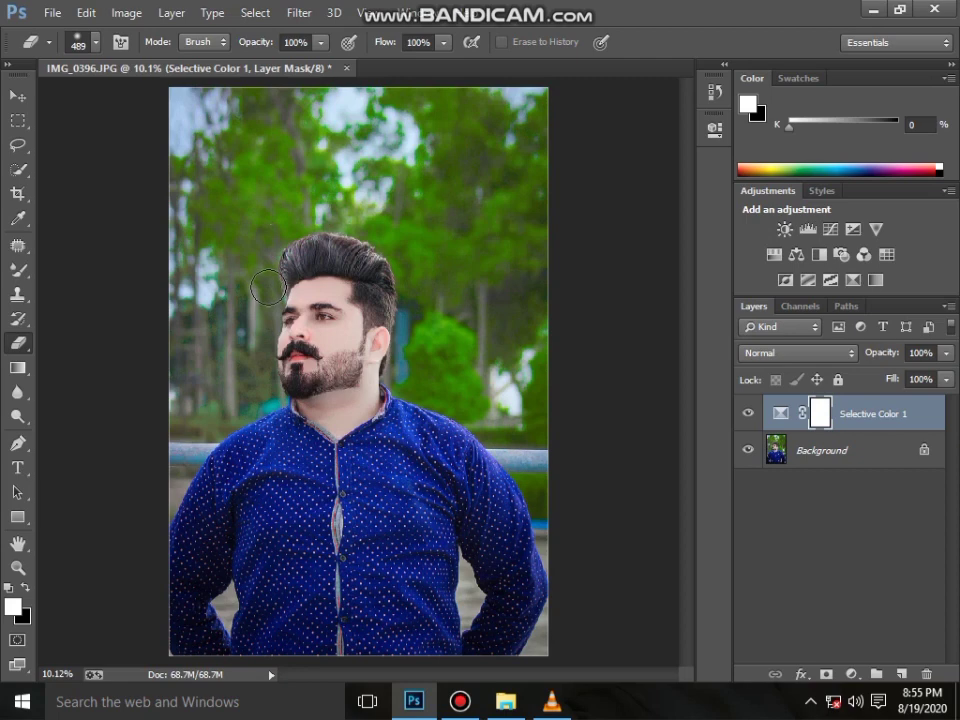
pyautogui.moveTo(268, 289); pyautogui.dragTo(198, 402)
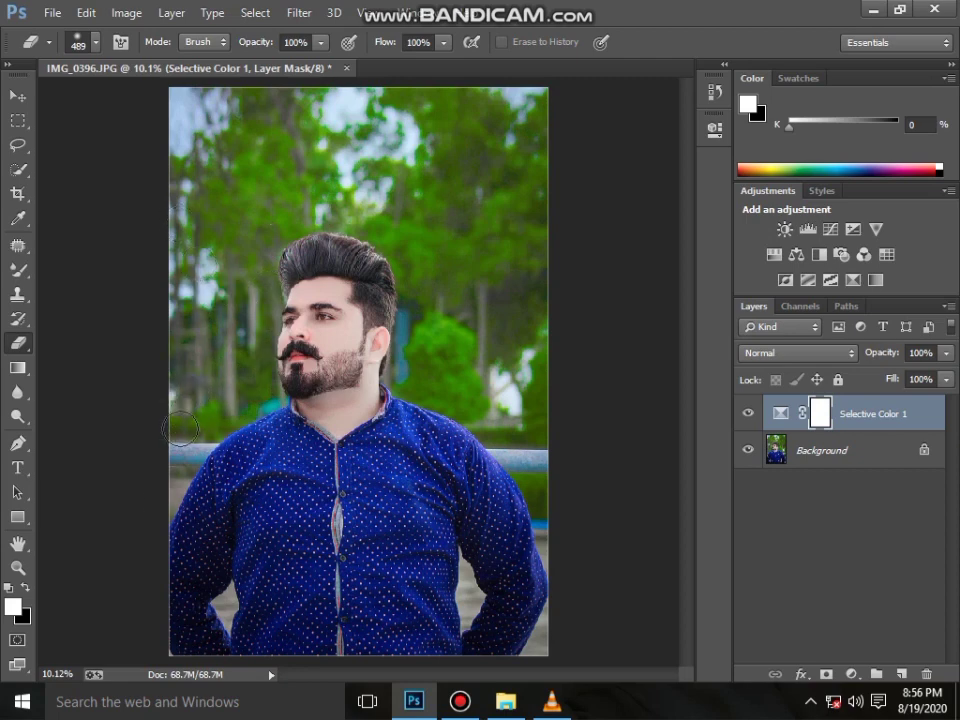
pyautogui.moveTo(181, 428); pyautogui.dragTo(156, 317)
# Check the face up close, fit the view, and Merge Visible into one Background layer
pyautogui.click(18, 567)
pyautogui.moveTo(205, 200); pyautogui.dragTo(460, 435)
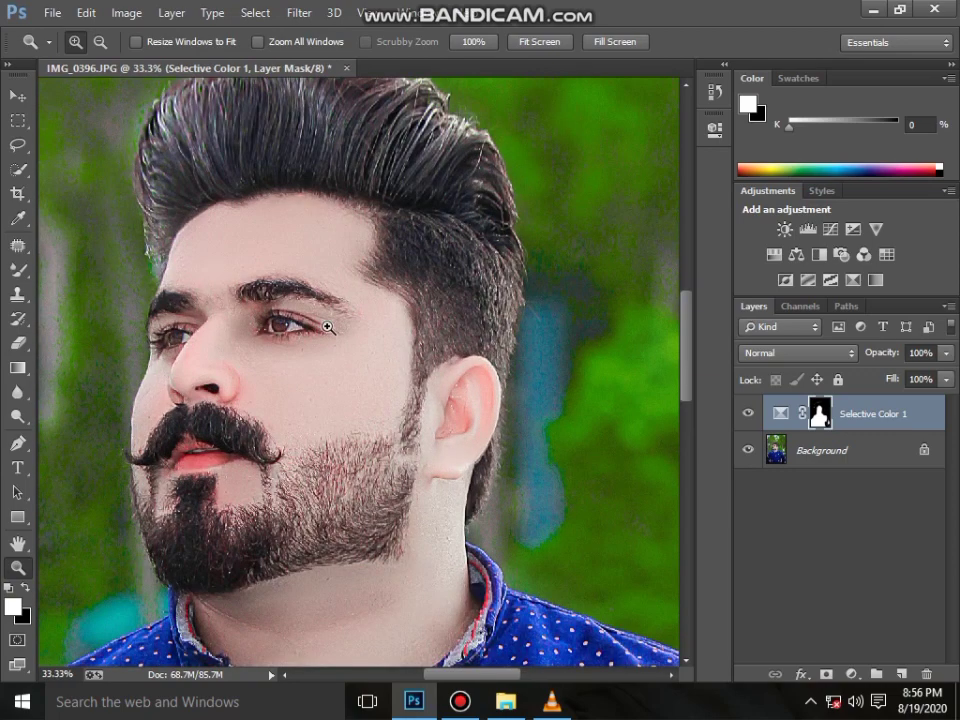
pyautogui.rightClick(326, 328)
pyautogui.click(415, 336)
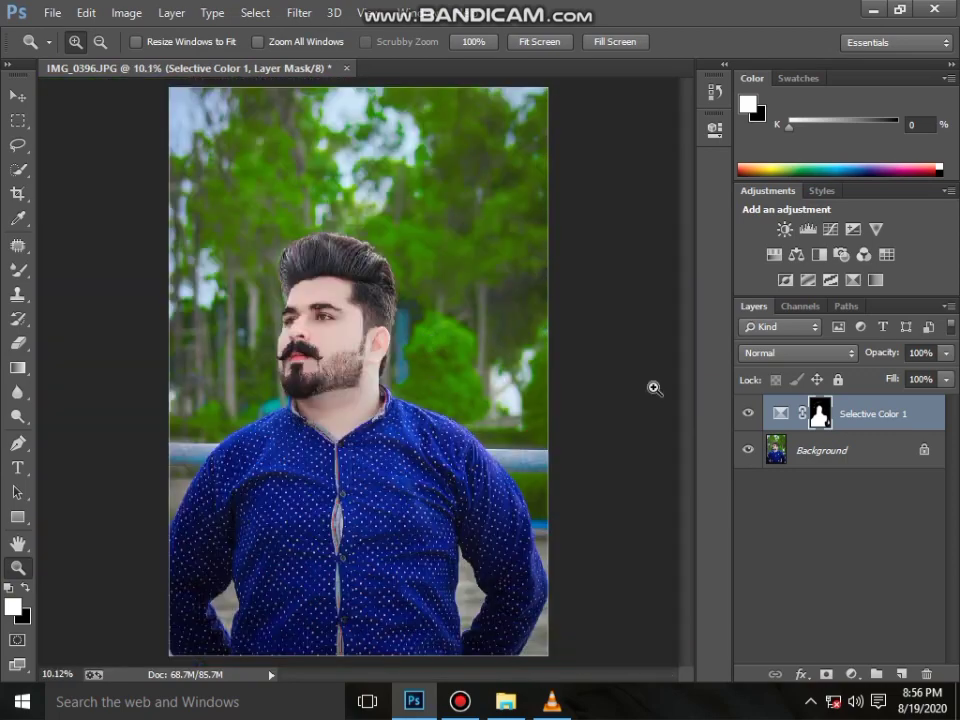
pyautogui.rightClick(840, 450)
pyautogui.click(822, 580)
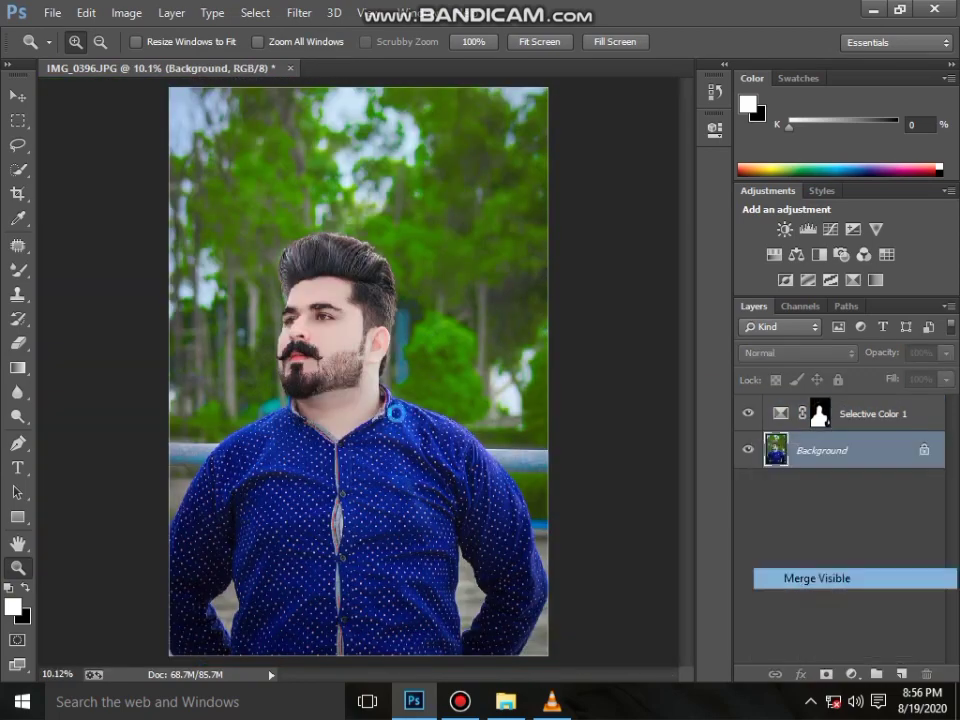
# Zoom in to check the merged result, fit the photo on screen, and open the File menu
pyautogui.moveTo(225, 235)
pyautogui.mouseDown()
pyautogui.moveTo(350, 279)
pyautogui.moveTo(443, 379)
pyautogui.mouseUp()
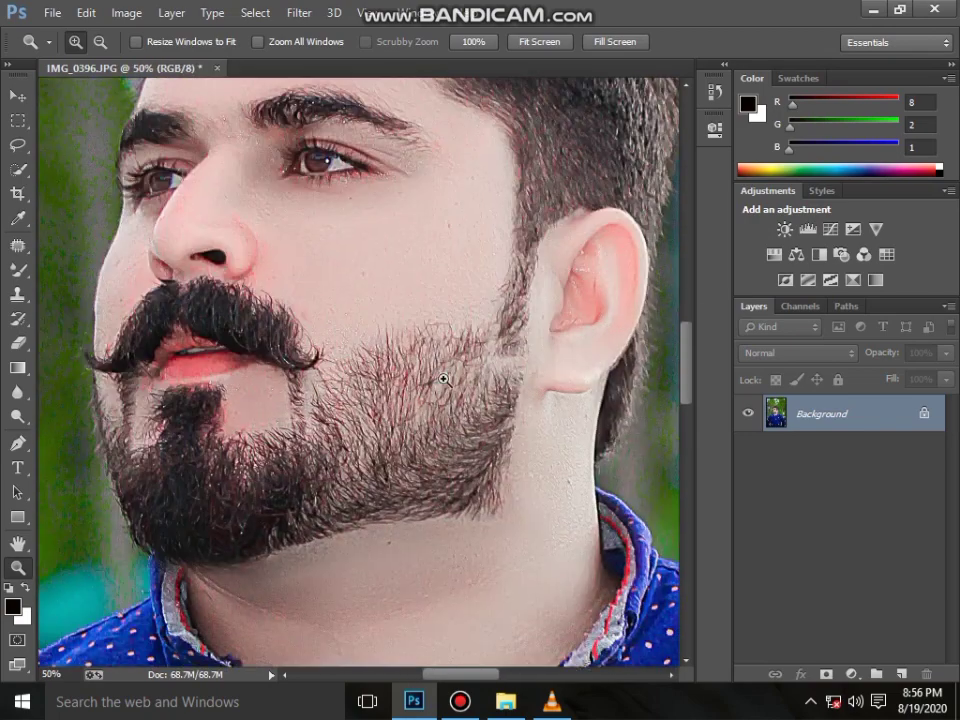
pyautogui.rightClick(443, 379)
pyautogui.click(480, 390)
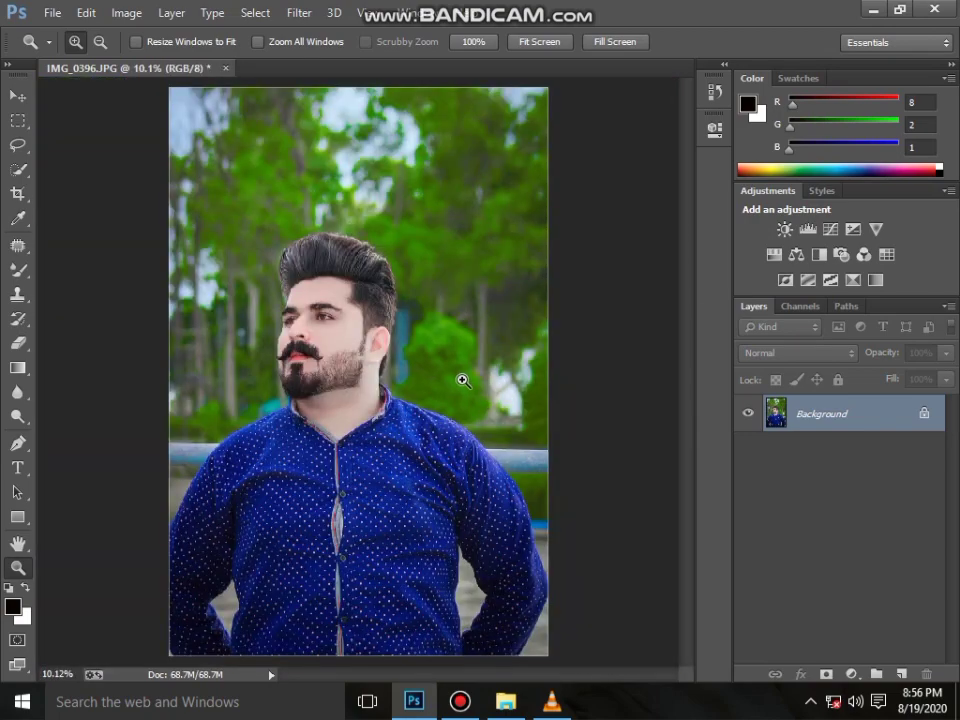
pyautogui.click(52, 12)
pyautogui.moveTo(87, 105)
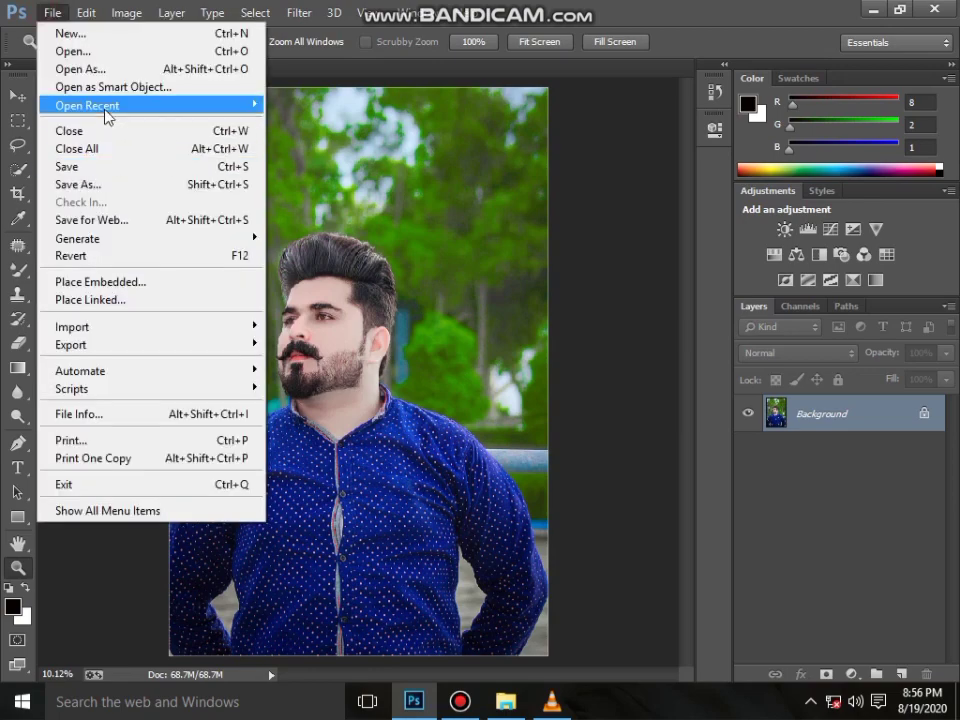
# Place the recent ROS logo PNG in the photo's upper-left trees and Merge Visible
pyautogui.click(536, 232)
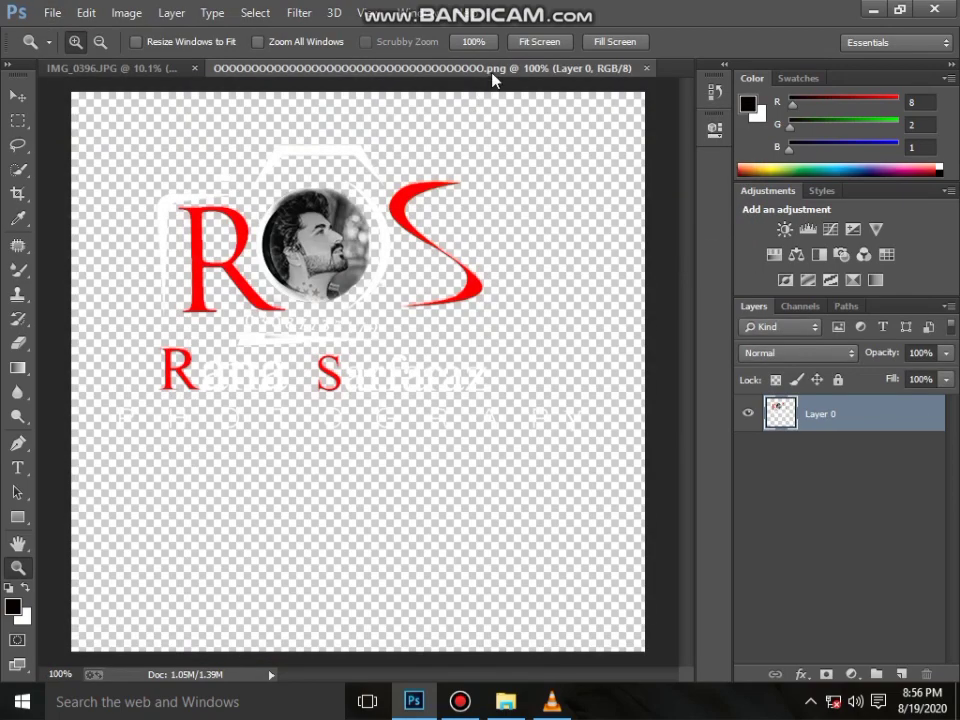
pyautogui.moveTo(400, 67); pyautogui.dragTo(410, 331)
pyautogui.click(18, 95)
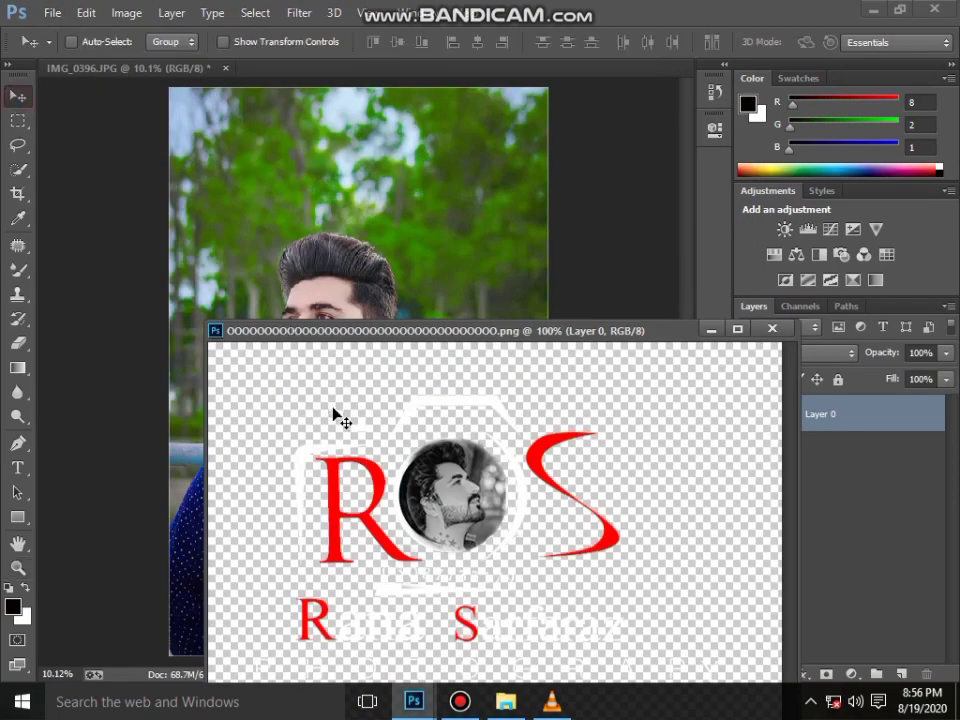
pyautogui.moveTo(208, 148)
pyautogui.mouseDown()
pyautogui.moveTo(222, 152)
pyautogui.moveTo(210, 118)
pyautogui.moveTo(455, 127)
pyautogui.moveTo(207, 205)
pyautogui.moveTo(510, 266)
pyautogui.moveTo(189, 118)
pyautogui.moveTo(262, 180)
pyautogui.mouseUp()
pyautogui.click(710, 328)
pyautogui.rightClick(843, 452)
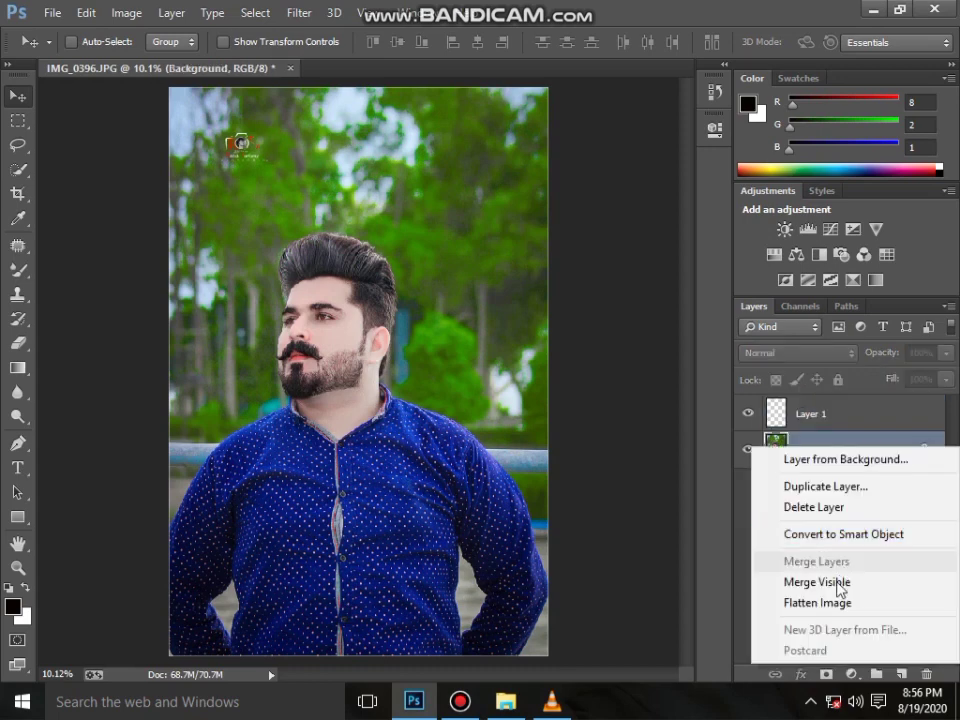
pyautogui.click(812, 581)
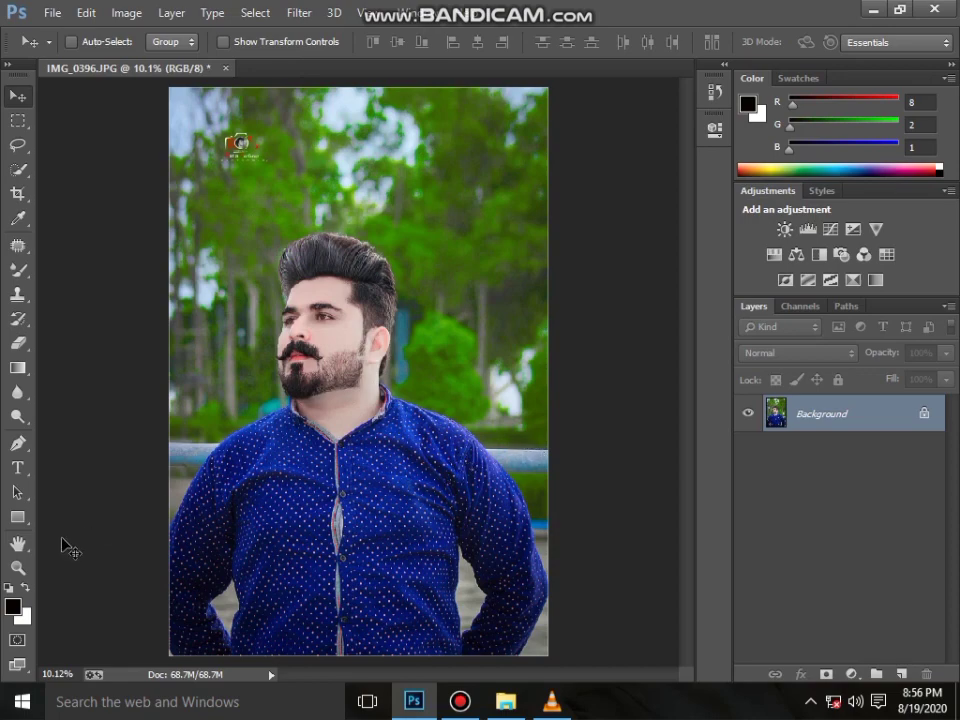
# Zoom in closely on the man's cheek above the beard
pyautogui.click(18, 567)
pyautogui.moveTo(222, 140); pyautogui.dragTo(295, 363)
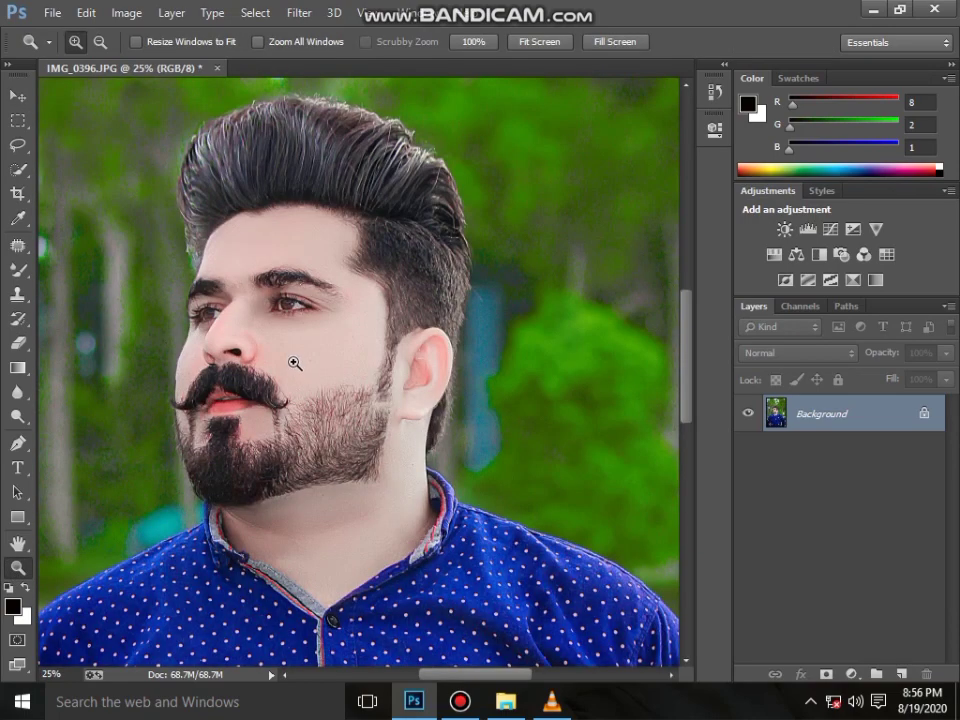
pyautogui.click(295, 363)
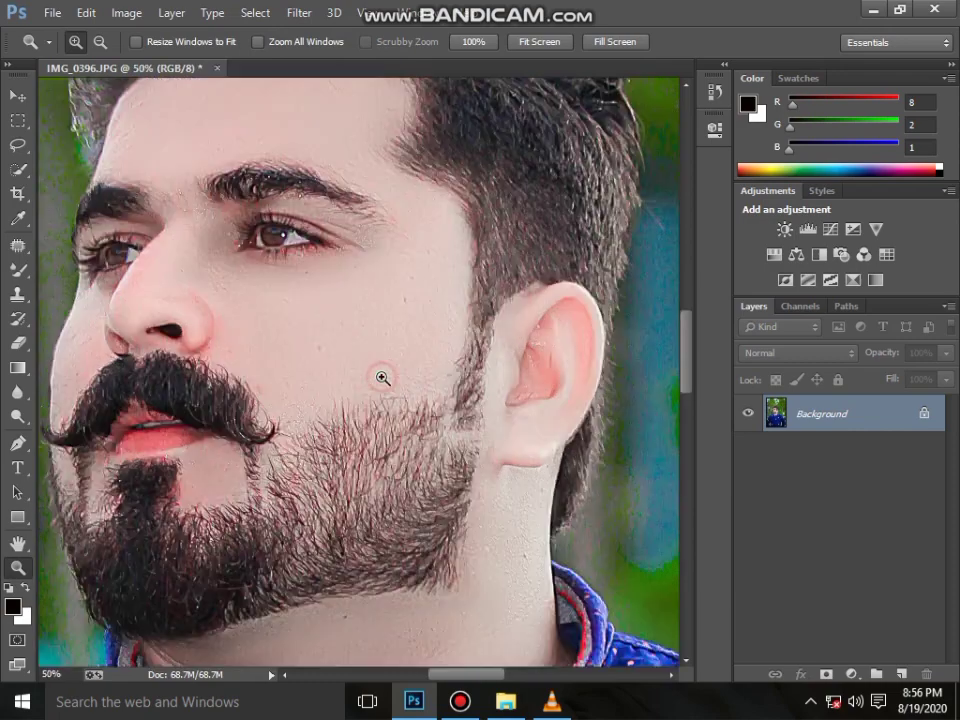
pyautogui.click(381, 377)
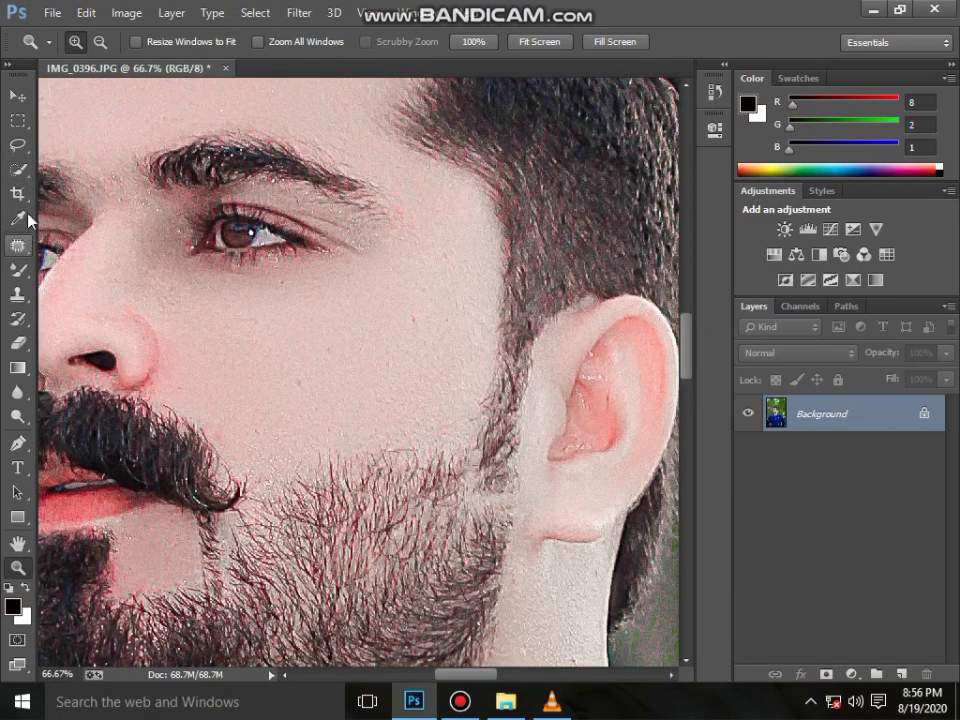
# Select the cheek strip above the beard line with the Polygonal Lasso
pyautogui.click(21, 168)
pyautogui.rightClick(19, 147)
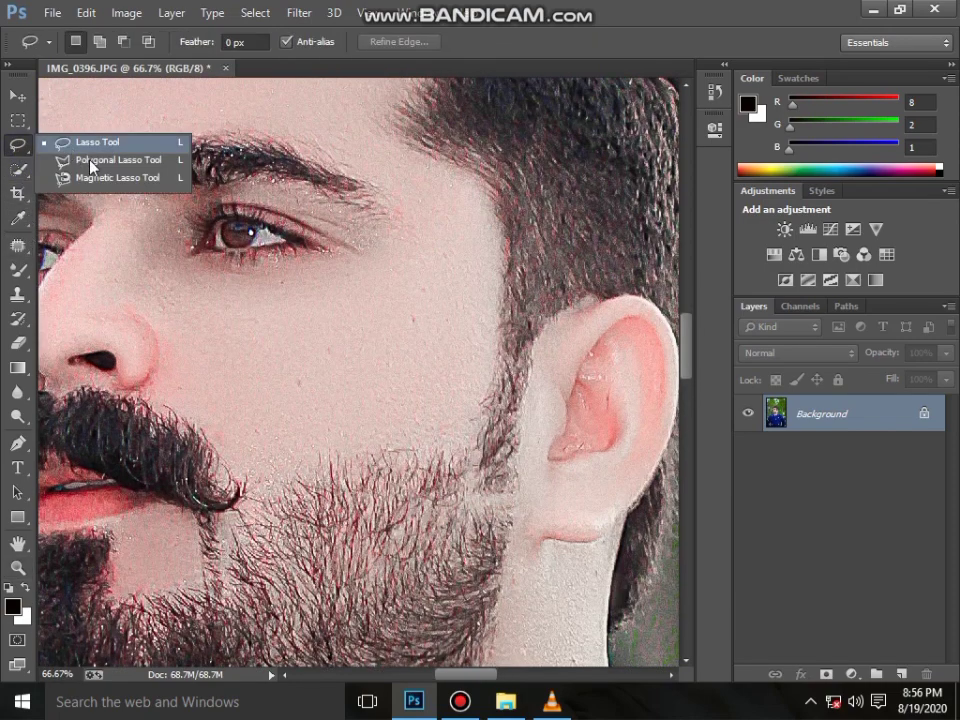
pyautogui.click(88, 158)
pyautogui.click(468, 456)
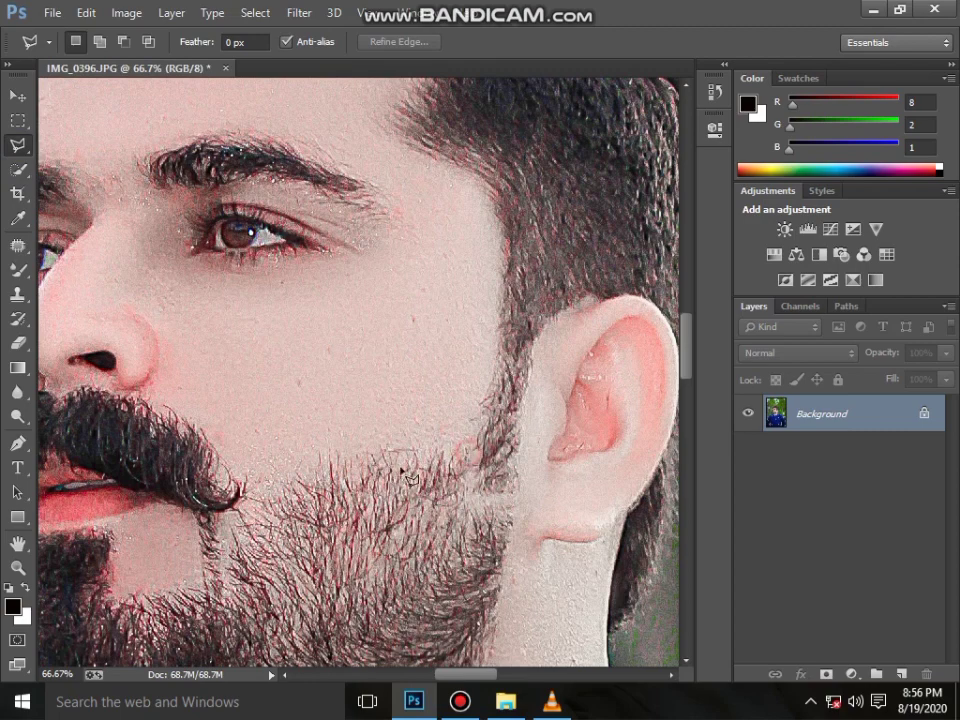
pyautogui.click(242, 492)
pyautogui.click(305, 435)
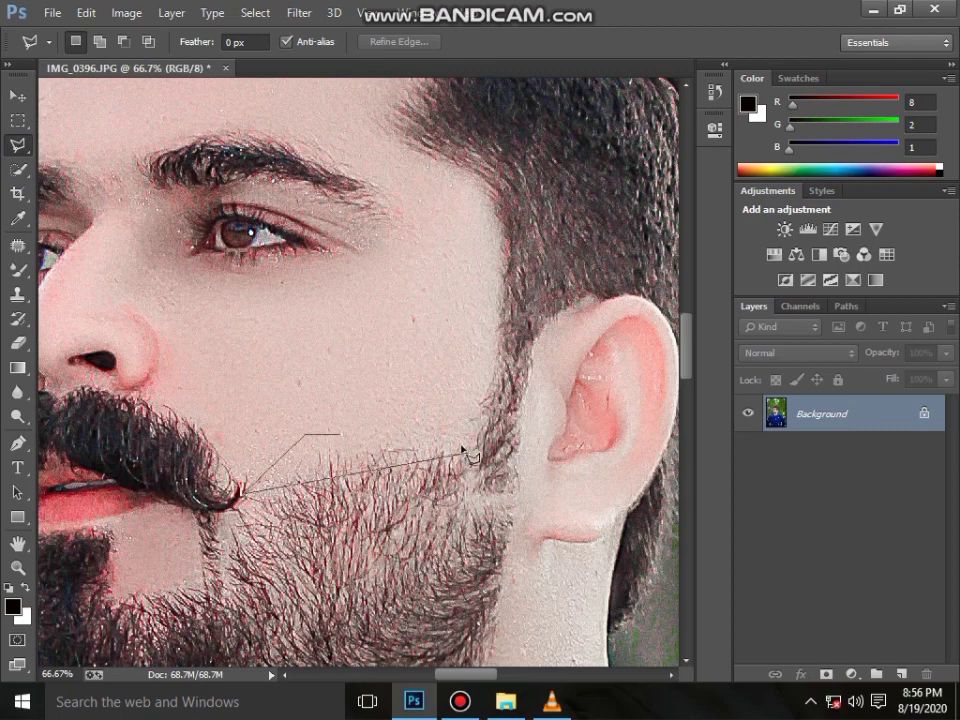
pyautogui.click(468, 435)
pyautogui.click(469, 456)
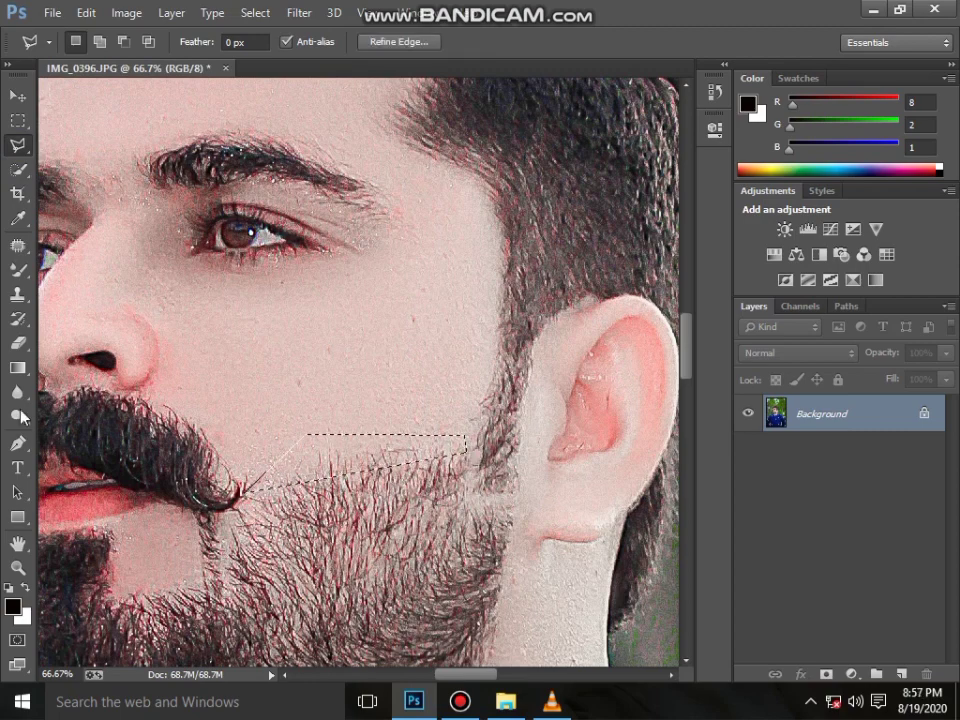
# Smooth the stubble inside the cheek selection with an 89 px Mixer Brush
pyautogui.click(19, 270)
pyautogui.rightClick(352, 432)
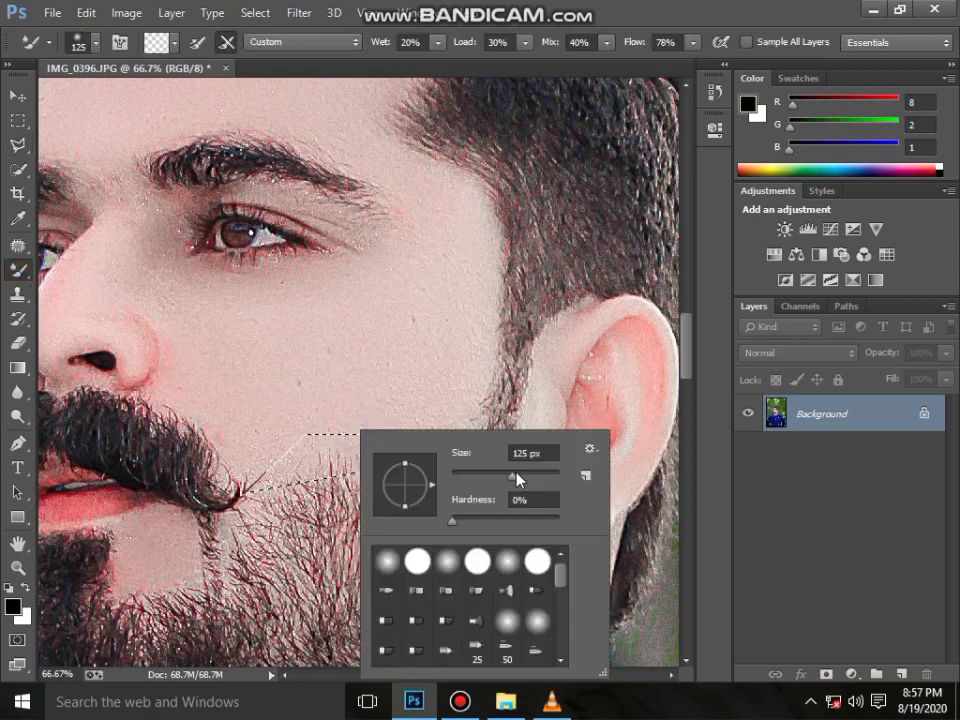
pyautogui.moveTo(516, 477); pyautogui.dragTo(499, 476)
pyautogui.press('Return')
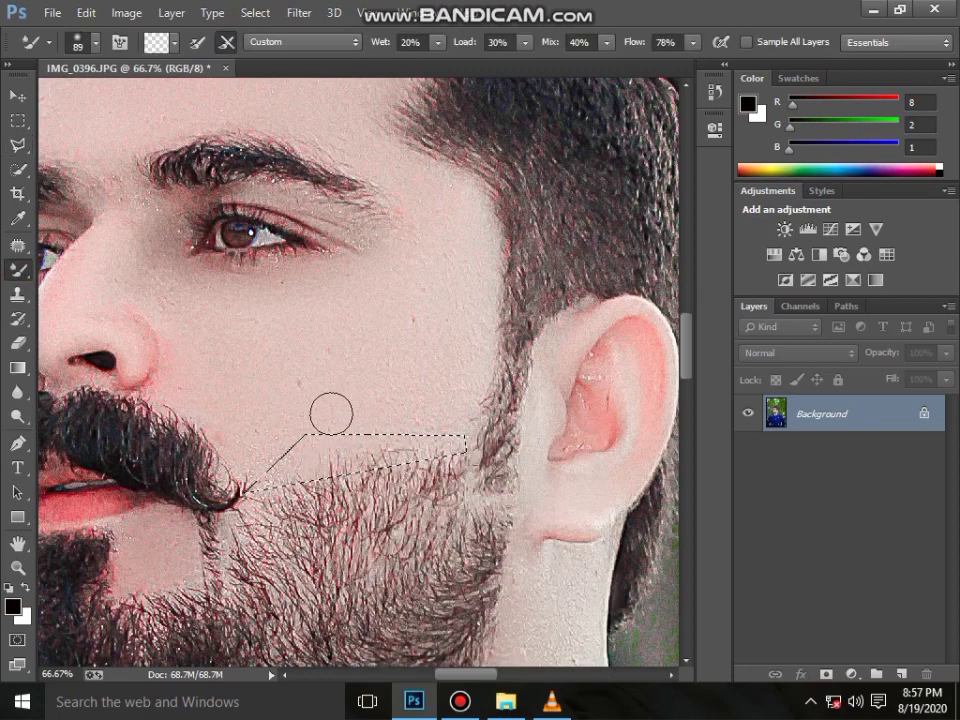
pyautogui.moveTo(291, 460)
pyautogui.mouseDown()
pyautogui.moveTo(467, 439)
pyautogui.moveTo(319, 456)
pyautogui.mouseUp()
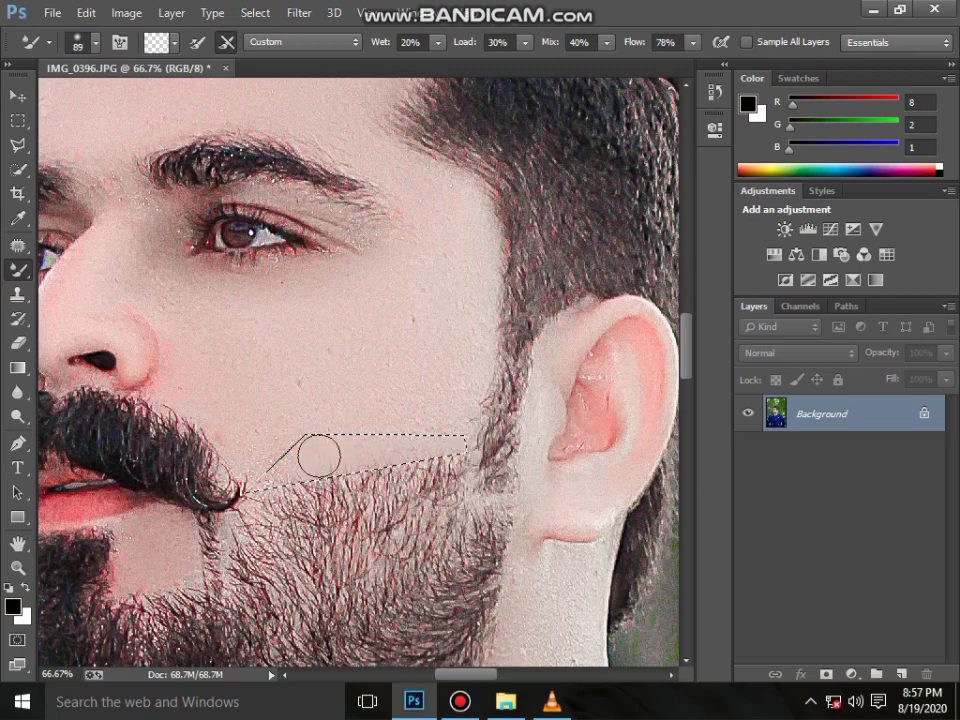
# Remove the cheek selection and scroll the view down the face
pyautogui.click(17, 145)
pyautogui.rightClick(338, 237)
pyautogui.click(352, 245)
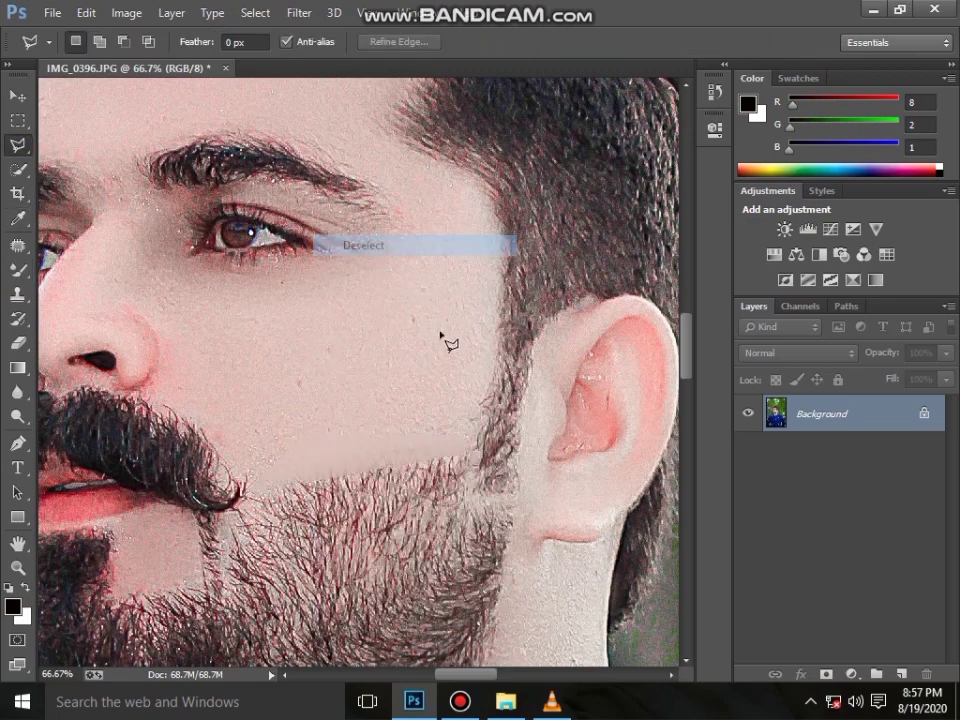
pyautogui.scroll(-1, 425, 440)
pyautogui.scroll(-1, 420, 440)
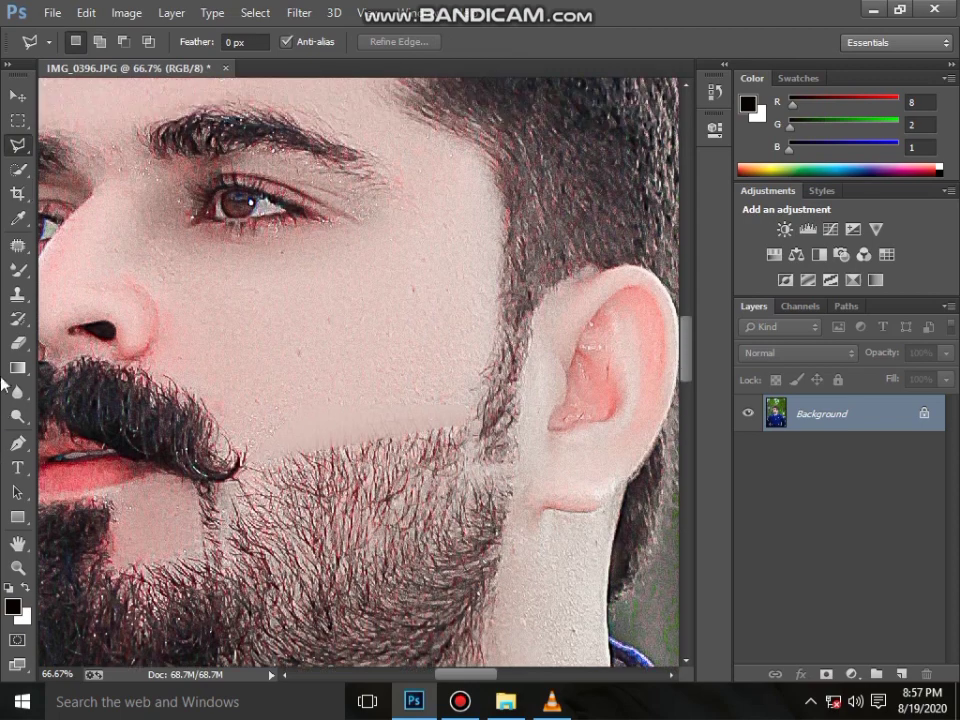
# Blend the cheek and neck skin near the beard with the Mixer Brush, then fit the photo on screen
pyautogui.click(17, 567)
pyautogui.click(17, 270)
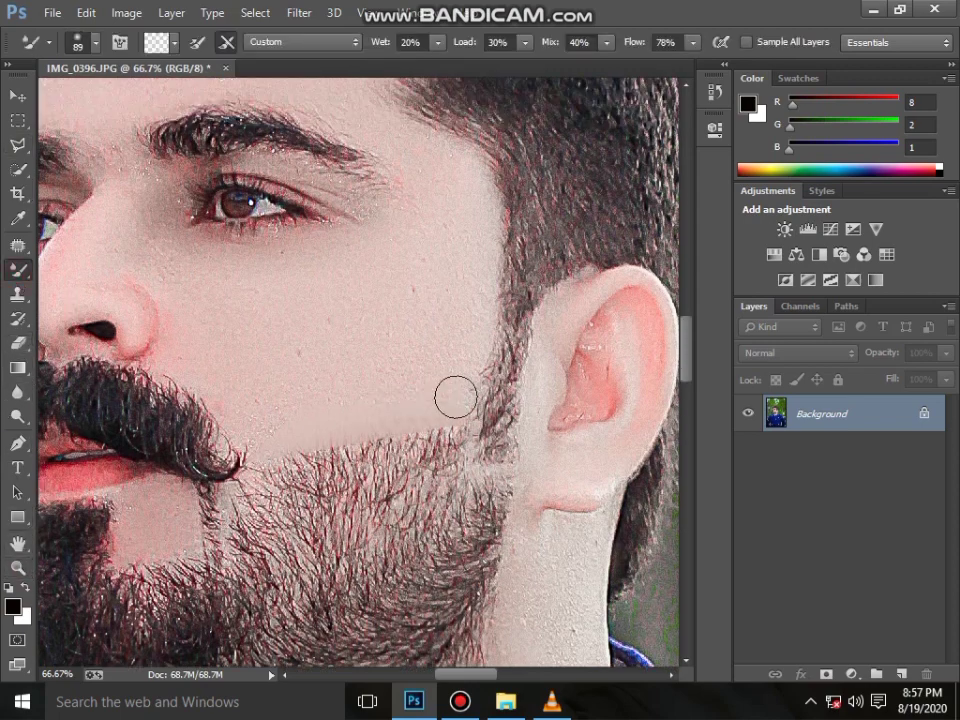
pyautogui.scroll(-3, 110, 410)
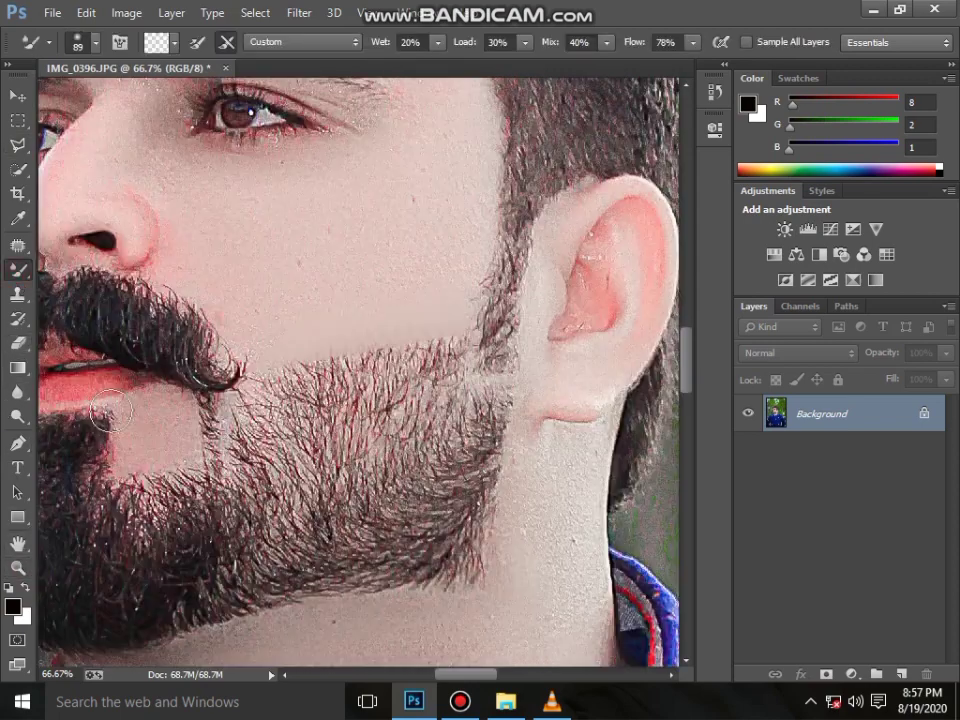
pyautogui.scroll(-3, 105, 408)
pyautogui.scroll(-2, 96, 403)
pyautogui.click(17, 567)
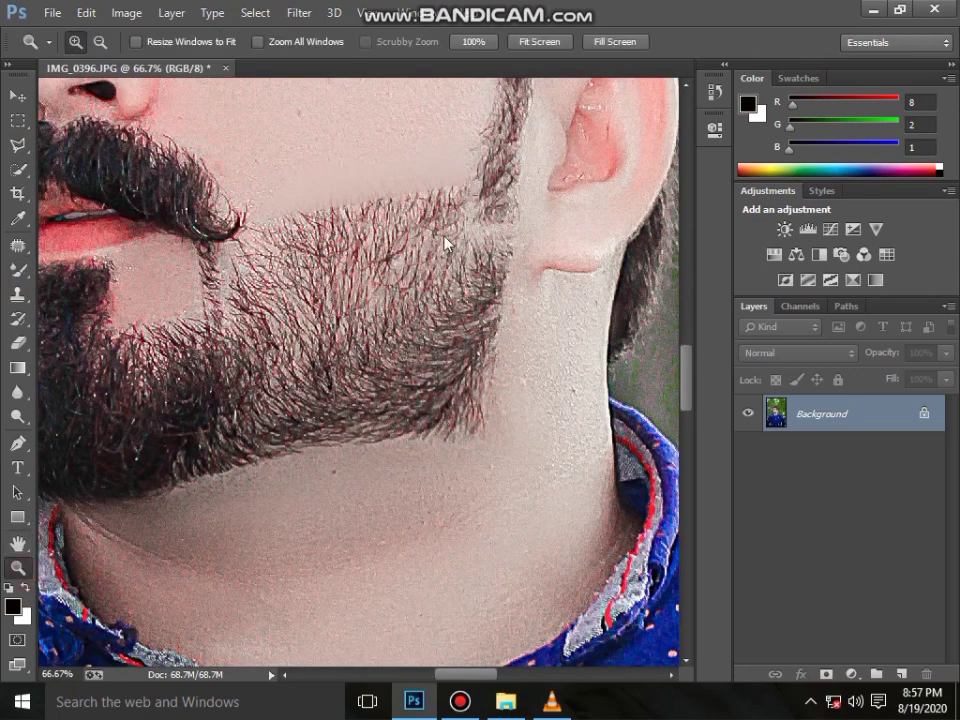
pyautogui.rightClick(408, 236)
pyautogui.click(455, 244)
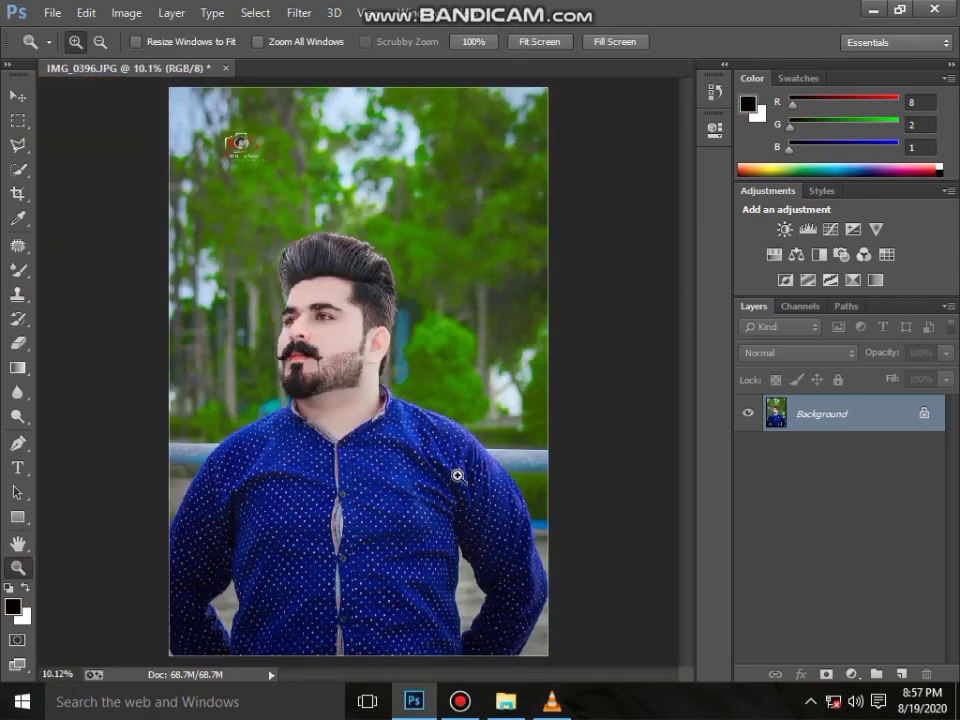
# Check the face zoomed in, fit the photo back, and launch Camera Raw Filter again
pyautogui.click(336, 392)
pyautogui.scroll(2, 335, 352)
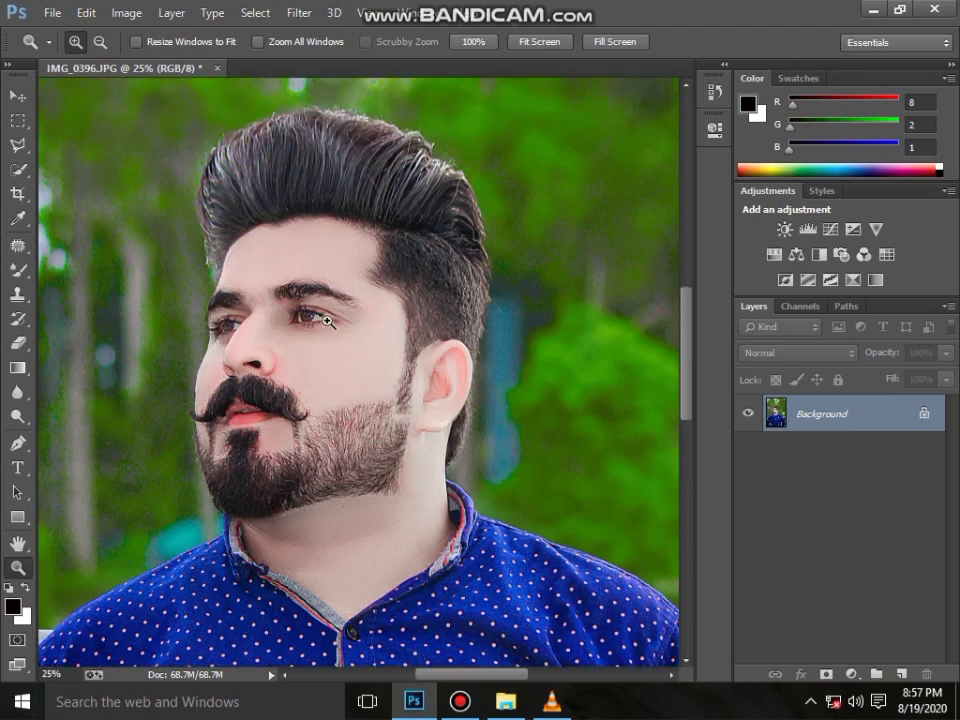
pyautogui.rightClick(420, 234)
pyautogui.click(428, 236)
pyautogui.click(300, 13)
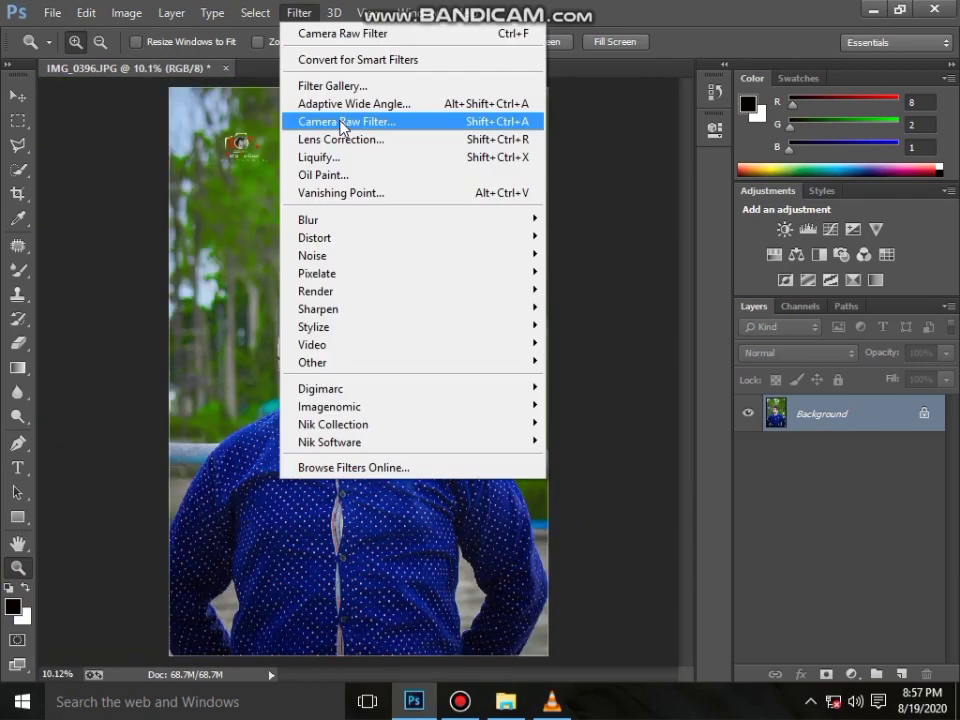
pyautogui.click(342, 122)
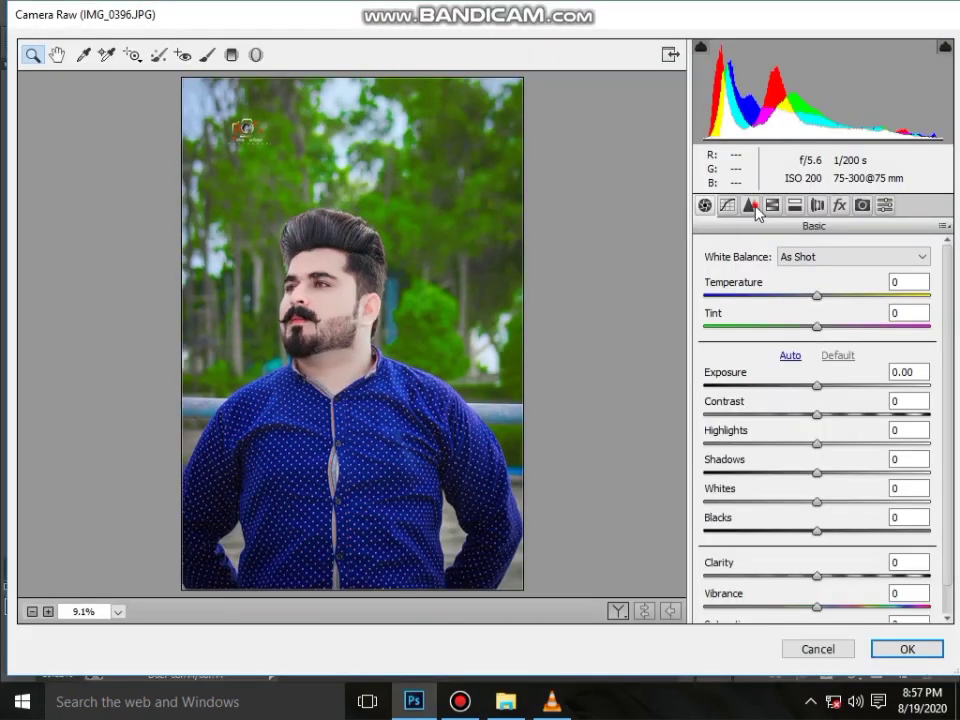
# Raise Luminance noise reduction and set Oranges saturation to -15 and Reds to +17
pyautogui.click(749, 205)
pyautogui.click(760, 437)
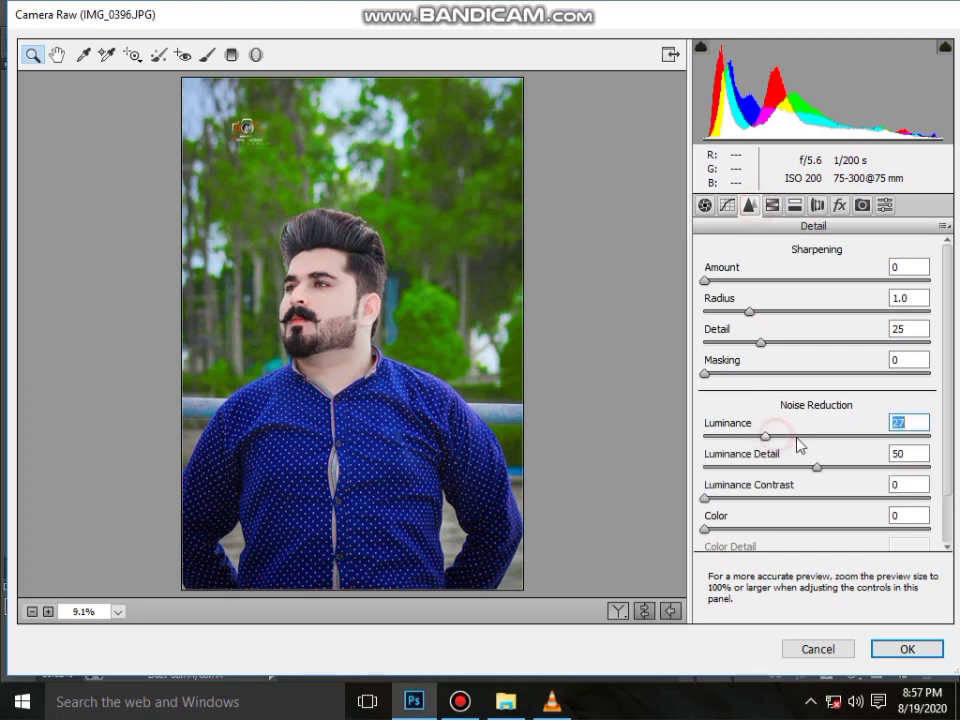
pyautogui.click(772, 205)
pyautogui.click(764, 284)
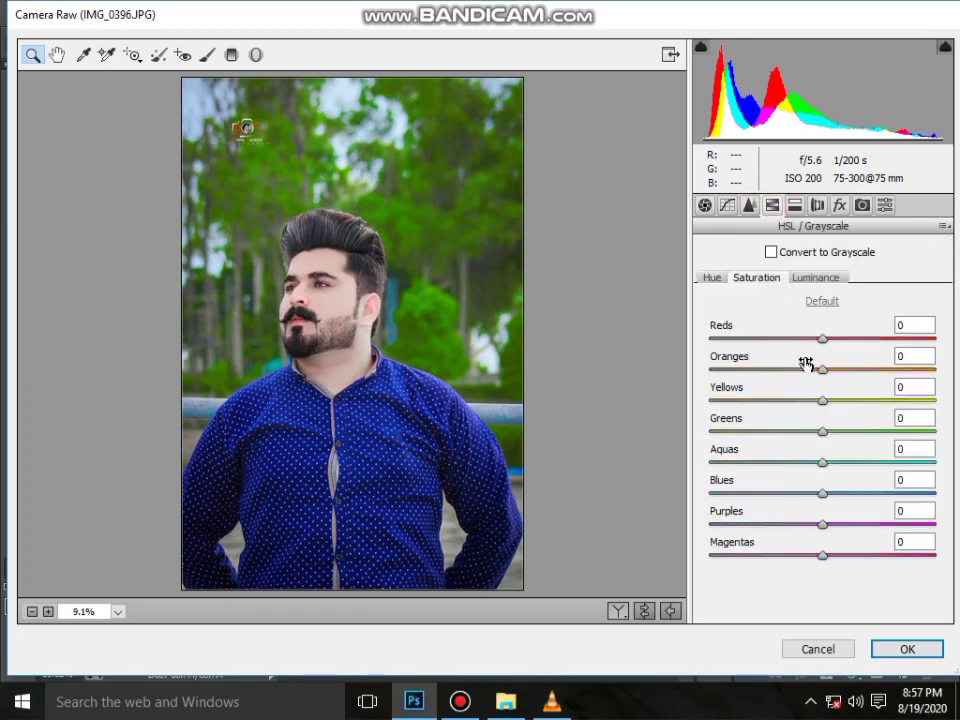
pyautogui.moveTo(818, 370)
pyautogui.mouseDown()
pyautogui.moveTo(803, 370)
pyautogui.moveTo(808, 380)
pyautogui.mouseUp()
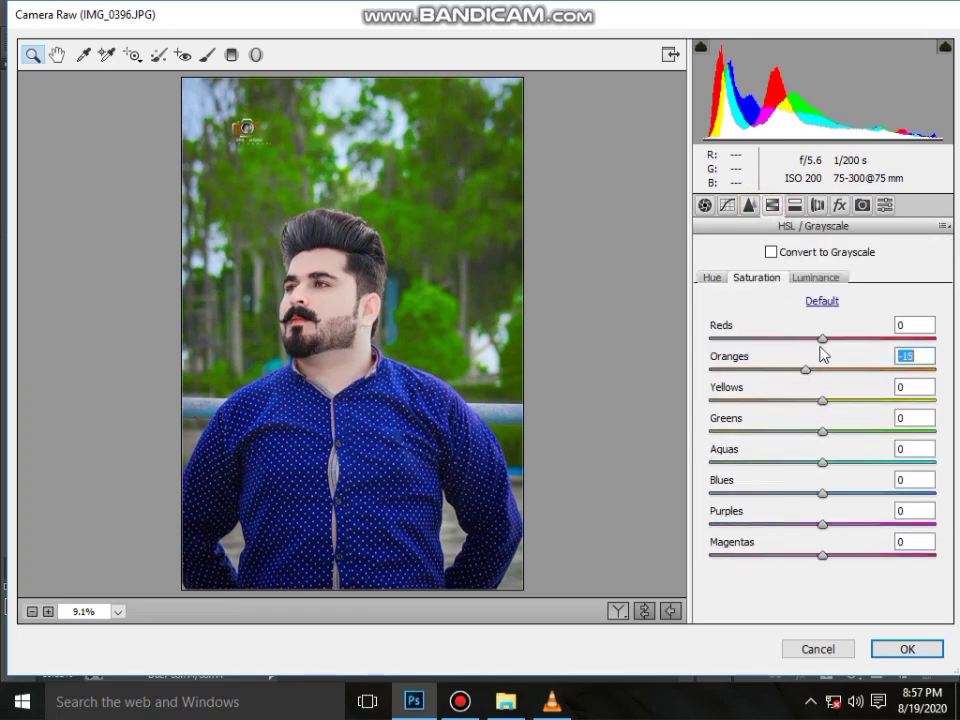
pyautogui.moveTo(822, 338); pyautogui.dragTo(842, 340)
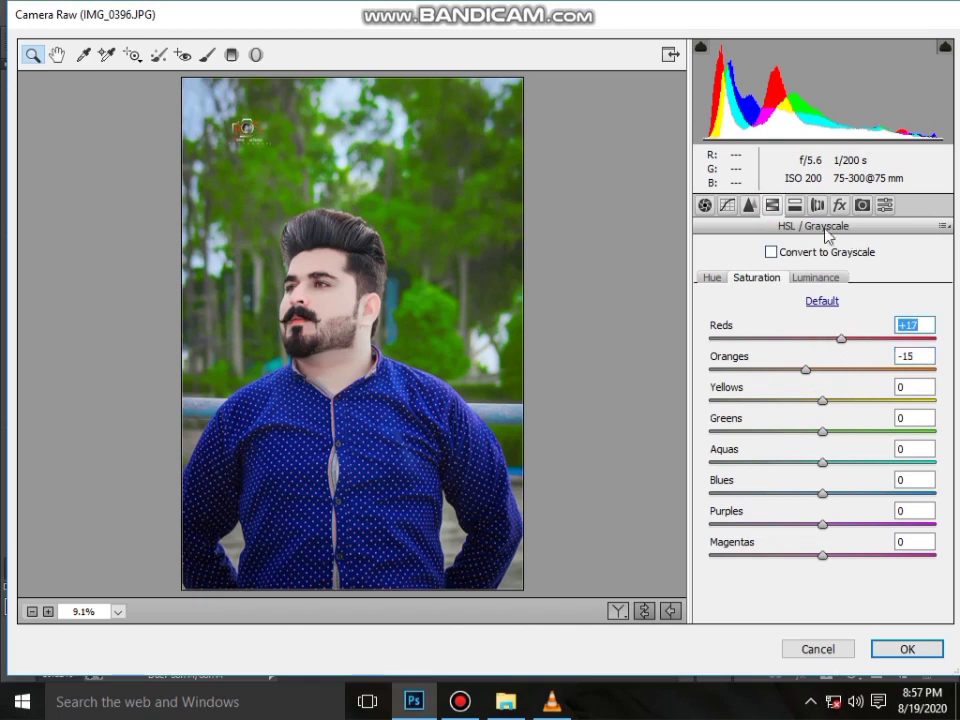
# Set Blue Primary hue -8, saturation +3, and tint the highlights with split-toning saturation 11
pyautogui.click(862, 205)
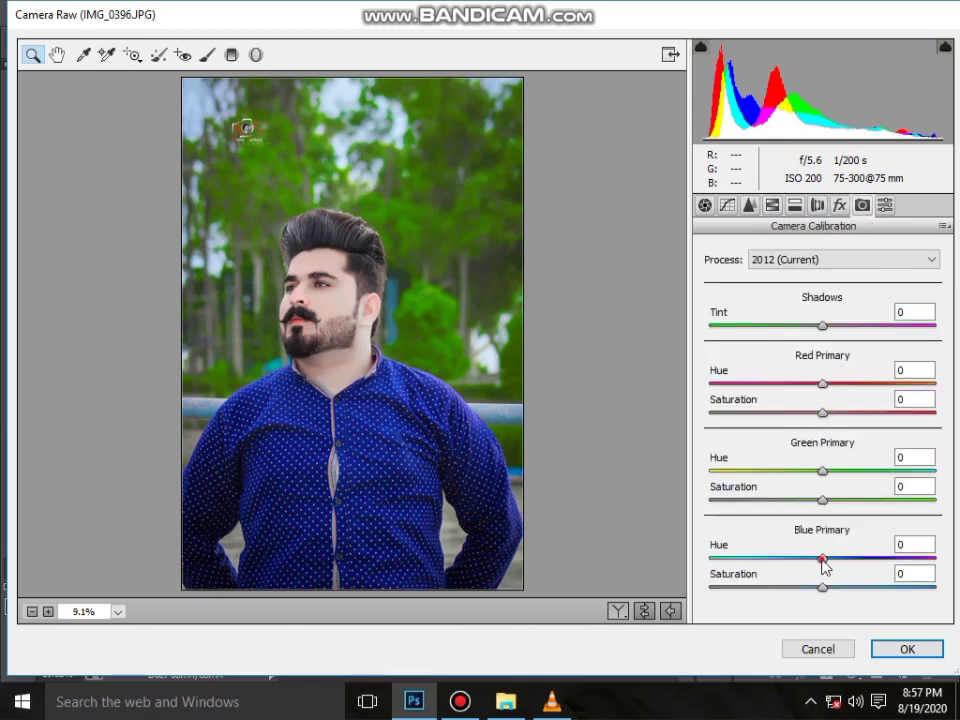
pyautogui.moveTo(822, 558)
pyautogui.mouseDown()
pyautogui.moveTo(813, 558)
pyautogui.moveTo(826, 587)
pyautogui.mouseUp()
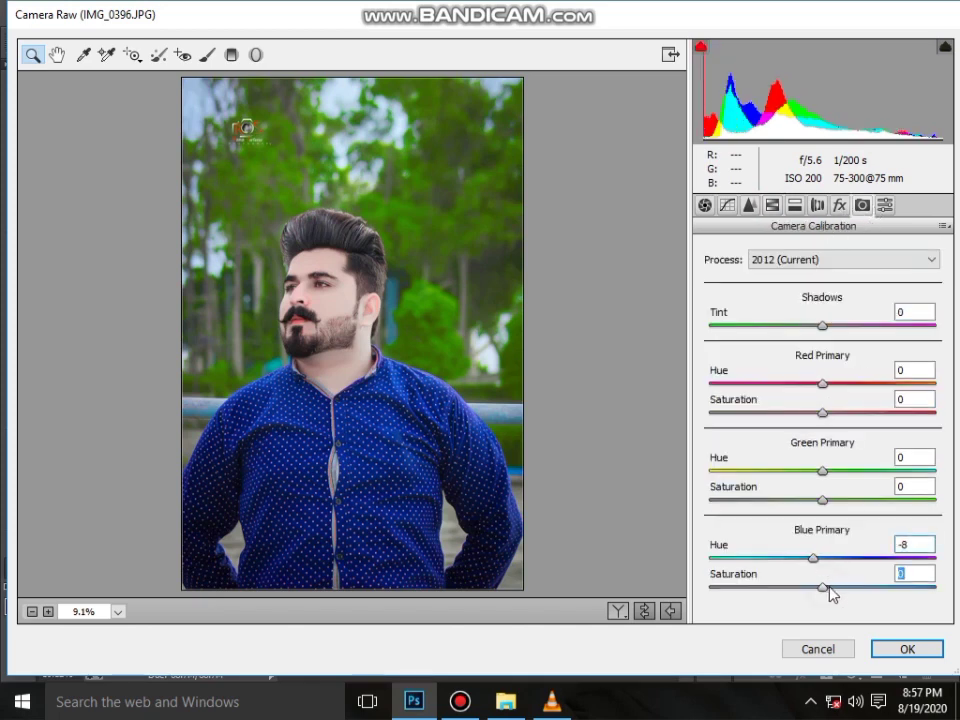
pyautogui.click(774, 205)
pyautogui.moveTo(805, 279); pyautogui.dragTo(843, 279)
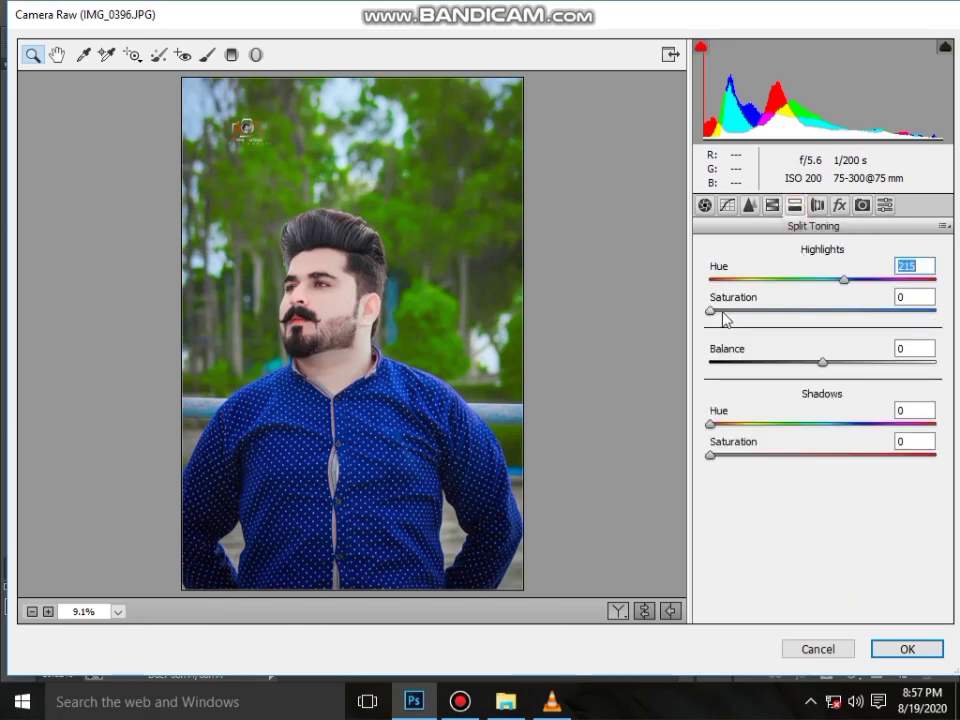
pyautogui.moveTo(724, 311); pyautogui.dragTo(736, 311)
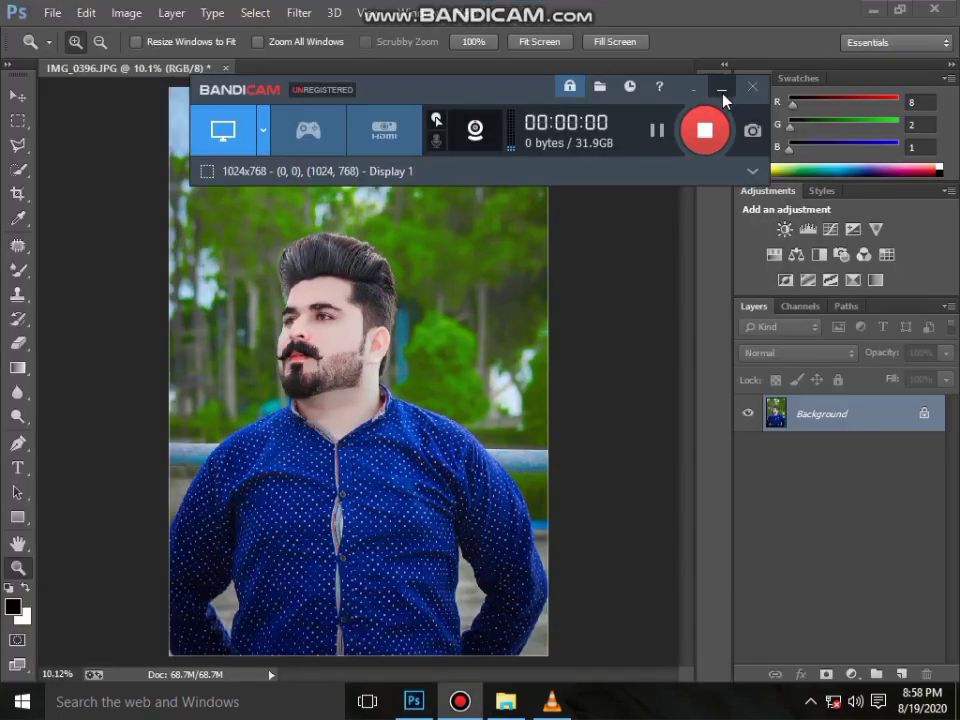
# Apply the Camera Raw grade, fit the view, and begin a Quick Selection on the top-left sky
pyautogui.click(722, 93)
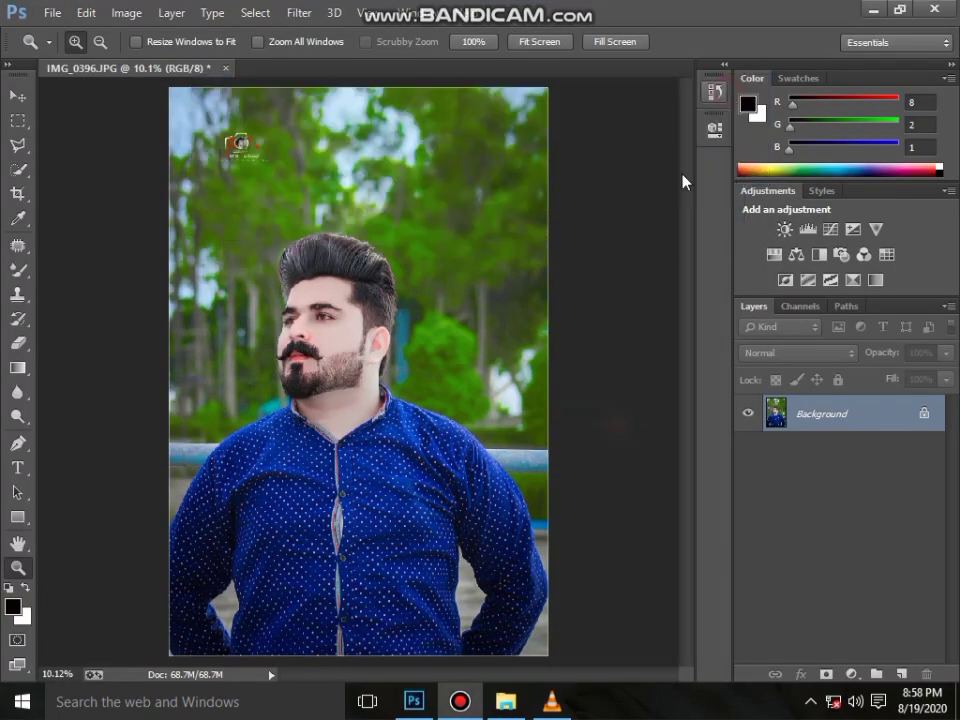
pyautogui.click(310, 270)
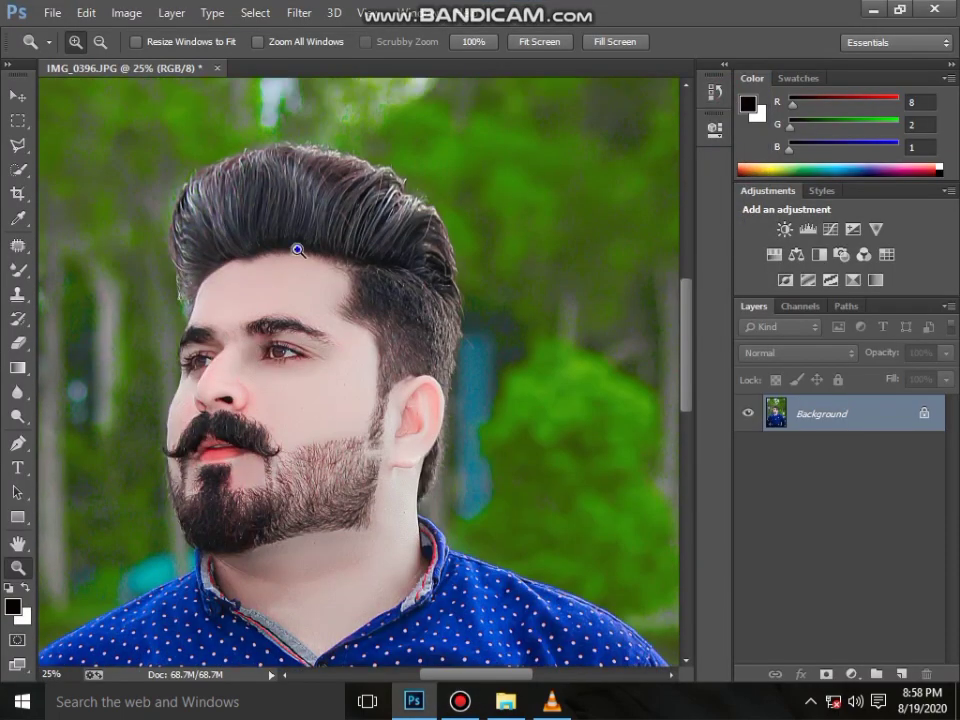
pyautogui.rightClick(298, 251)
pyautogui.click(381, 266)
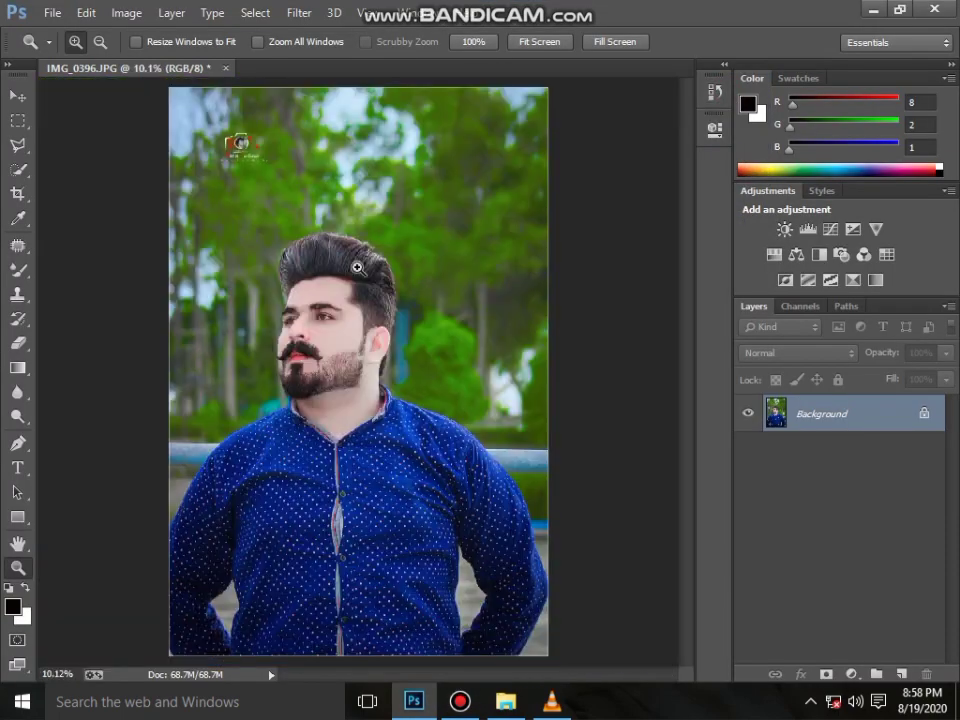
pyautogui.press('w')
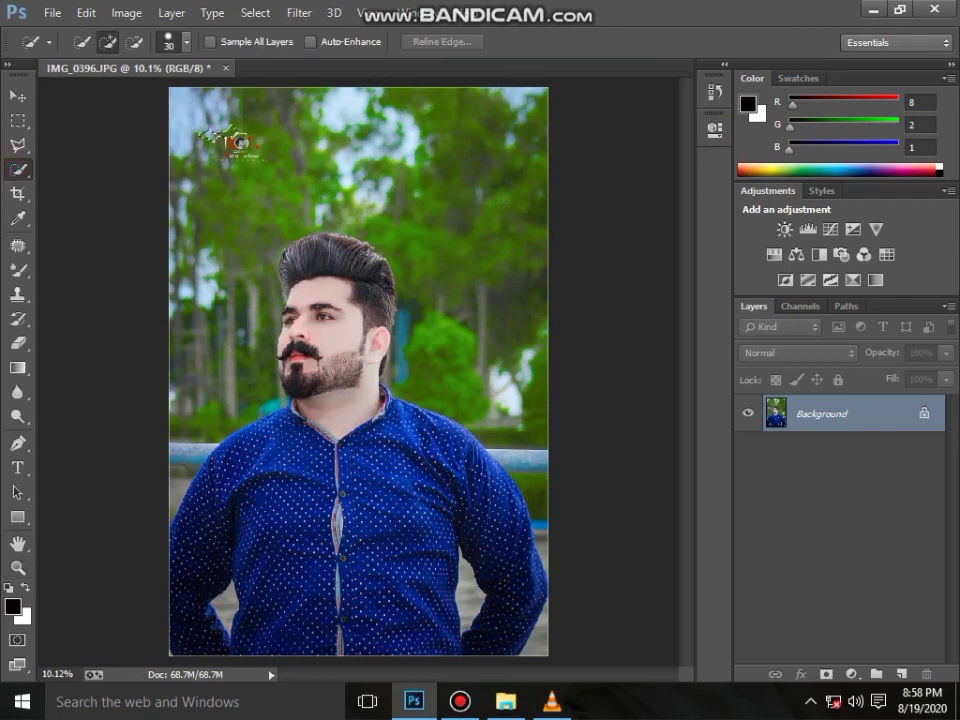
pyautogui.click(238, 142)
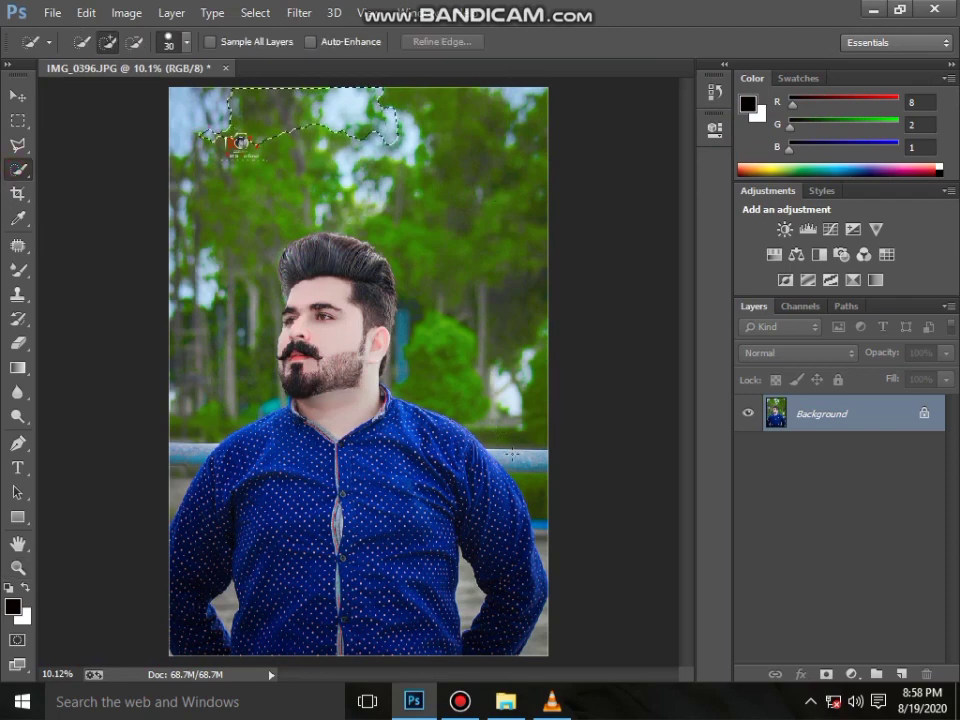
# Quick-select the upper trees, right-side sky and railing, and left-side trees around the man
pyautogui.moveTo(400, 110); pyautogui.dragTo(480, 165)
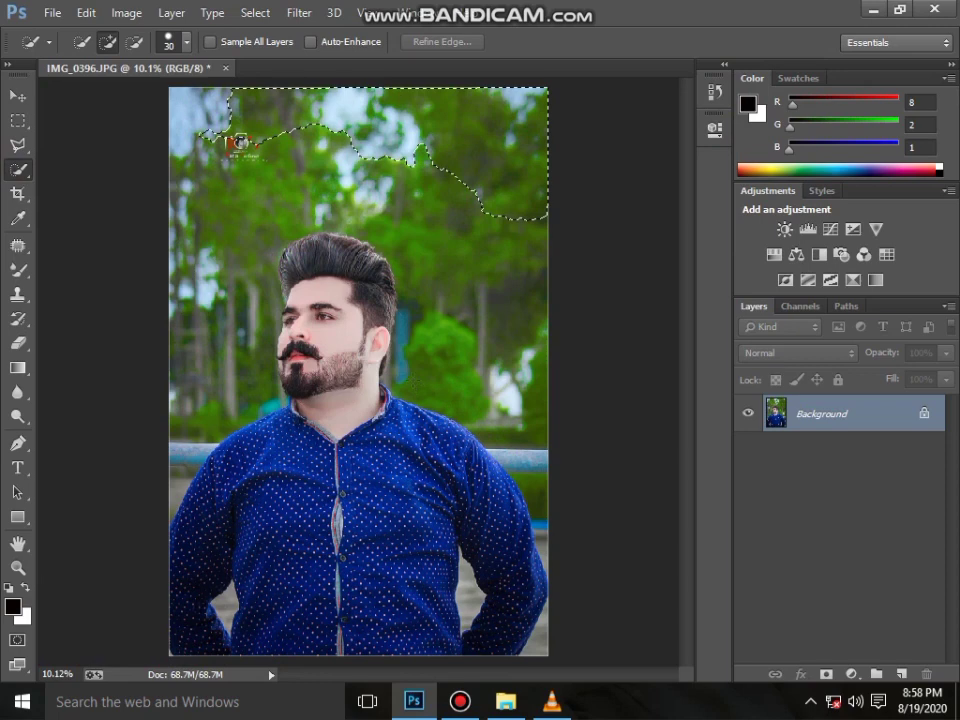
pyautogui.moveTo(520, 215)
pyautogui.mouseDown()
pyautogui.moveTo(503, 279)
pyautogui.moveTo(415, 378)
pyautogui.moveTo(393, 195)
pyautogui.mouseUp()
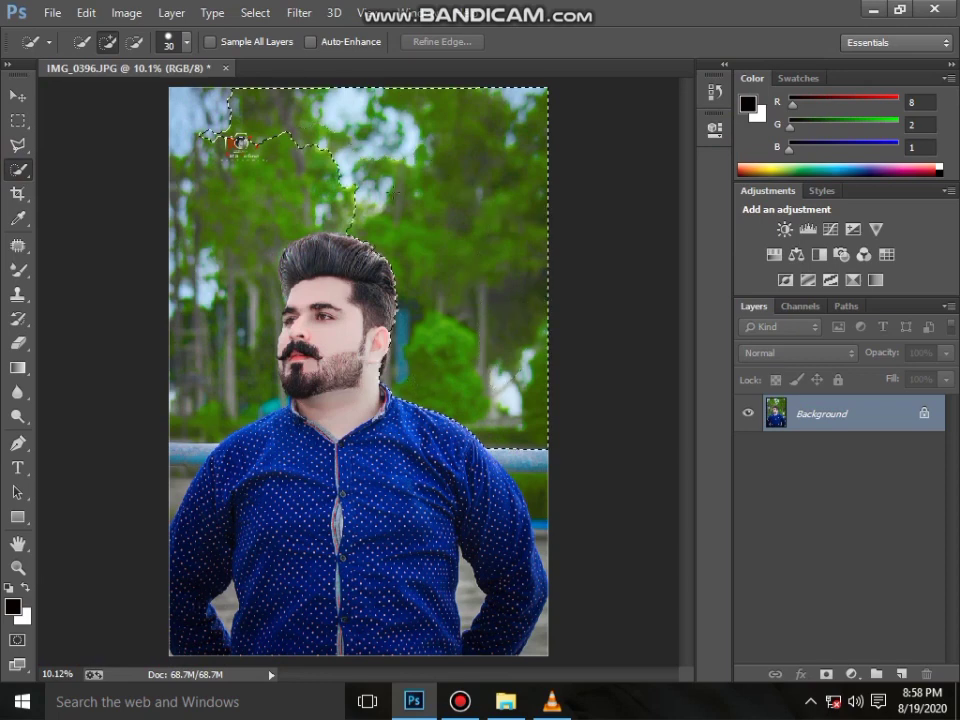
pyautogui.moveTo(400, 348); pyautogui.dragTo(530, 462)
pyautogui.click(240, 142)
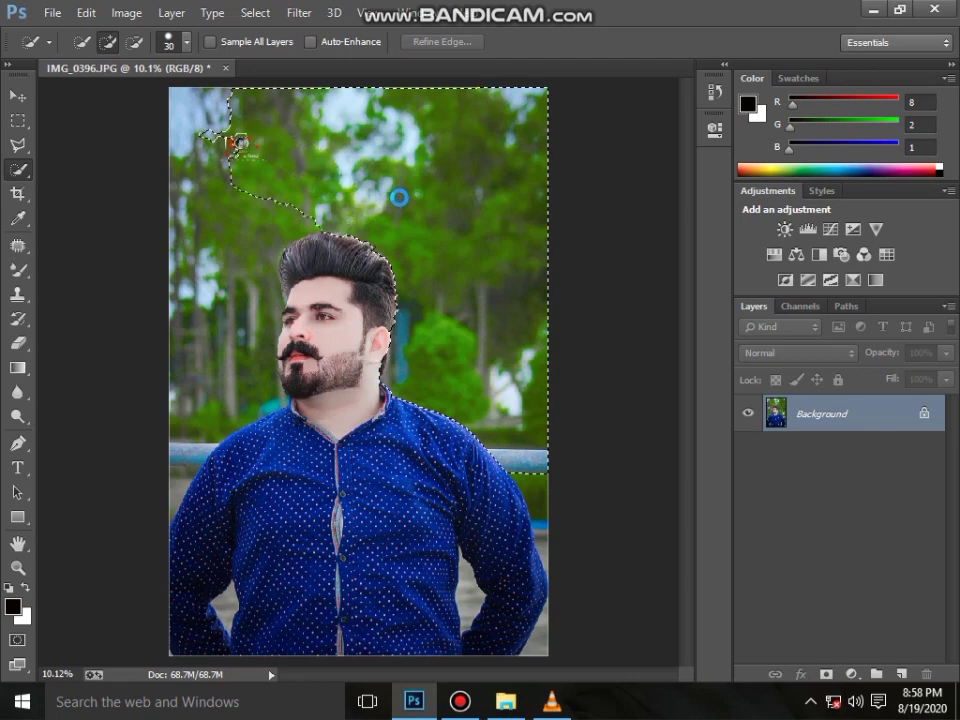
pyautogui.click(240, 142)
pyautogui.click(240, 142)
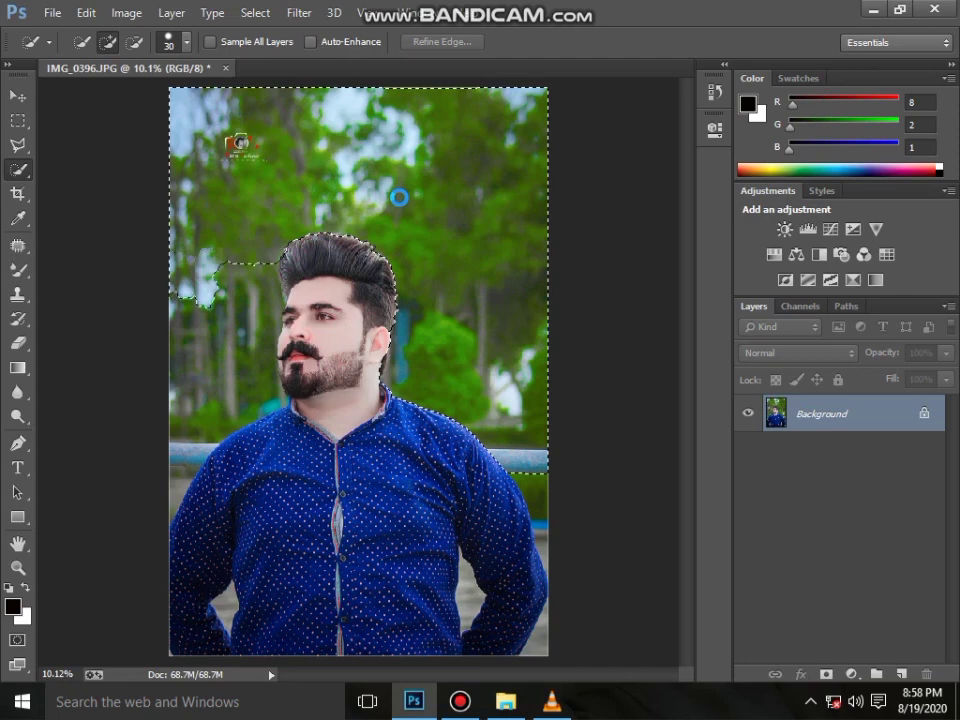
pyautogui.click(399, 197)
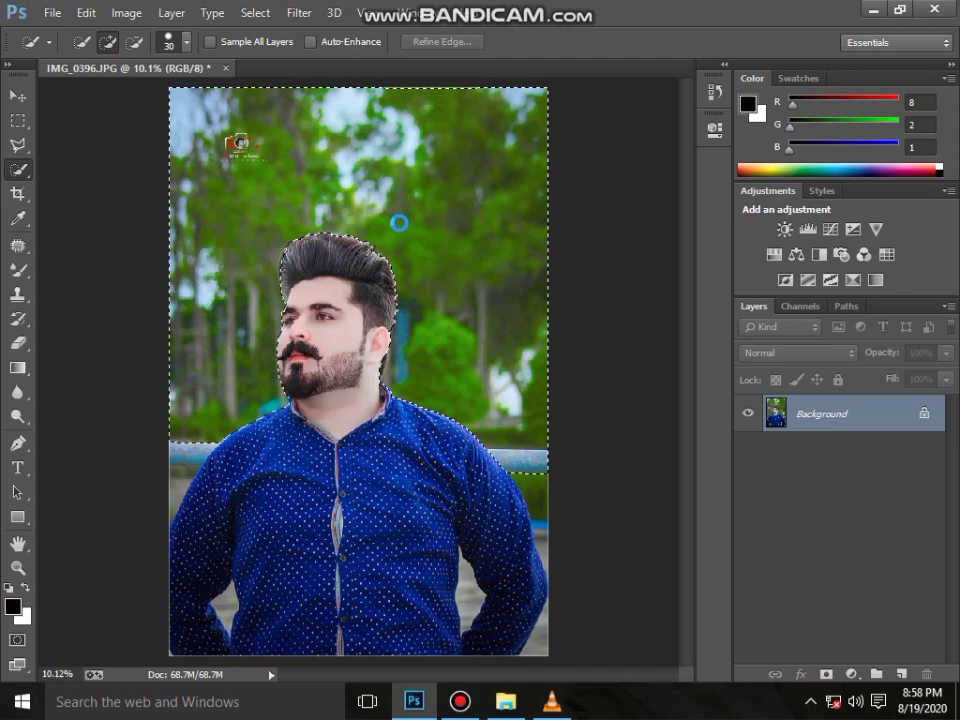
pyautogui.rightClick(400, 231)
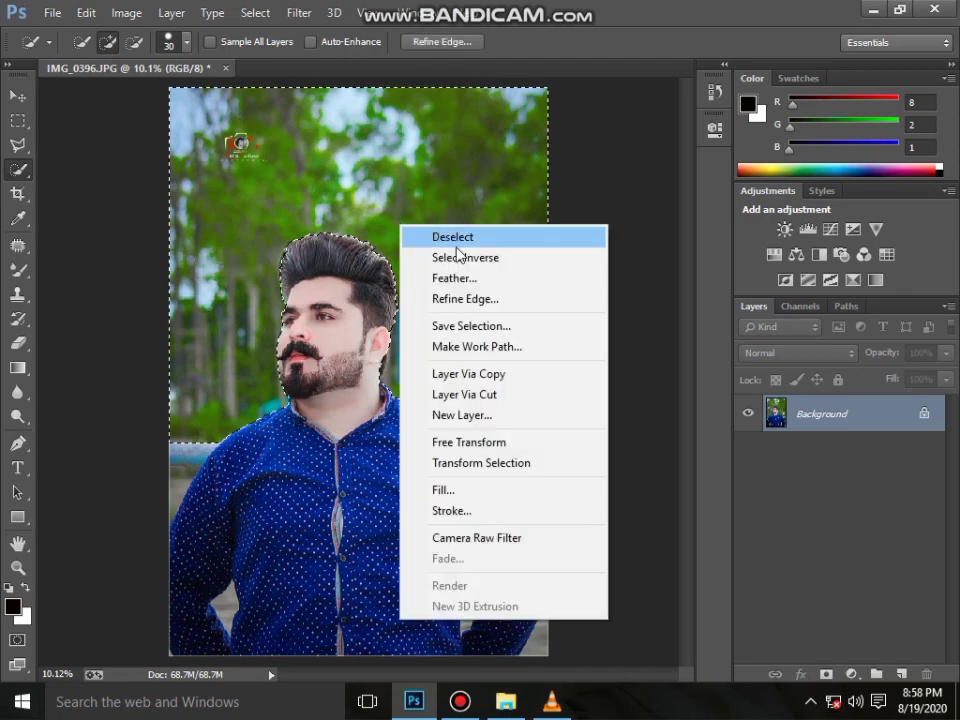
# Invert the selection onto the man and zoom in on his head
pyautogui.click(440, 259)
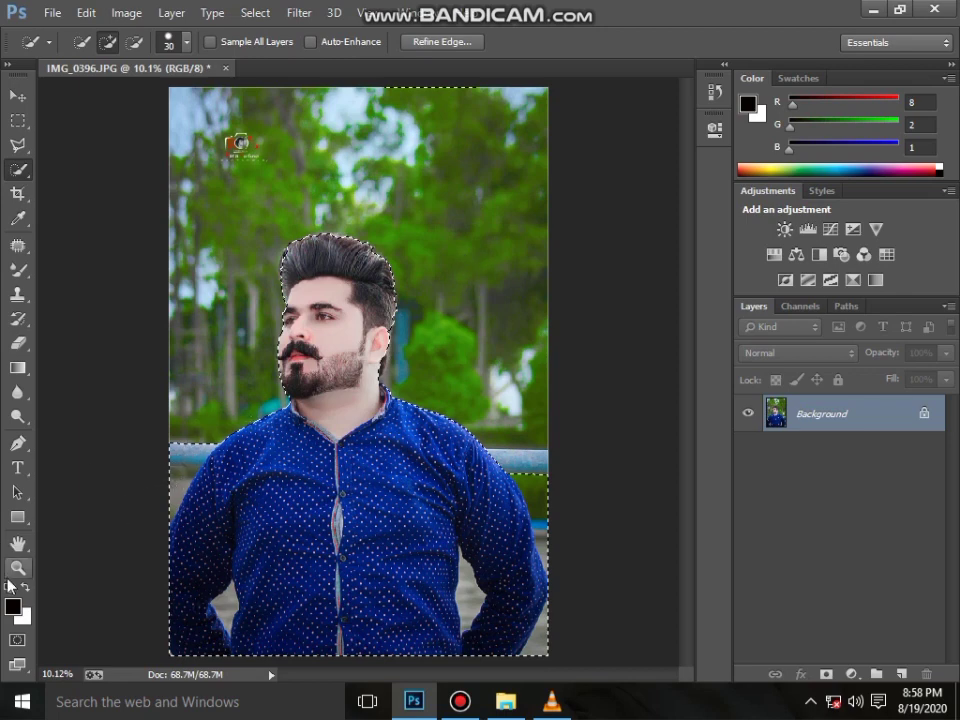
pyautogui.press('z')
pyautogui.click(370, 270)
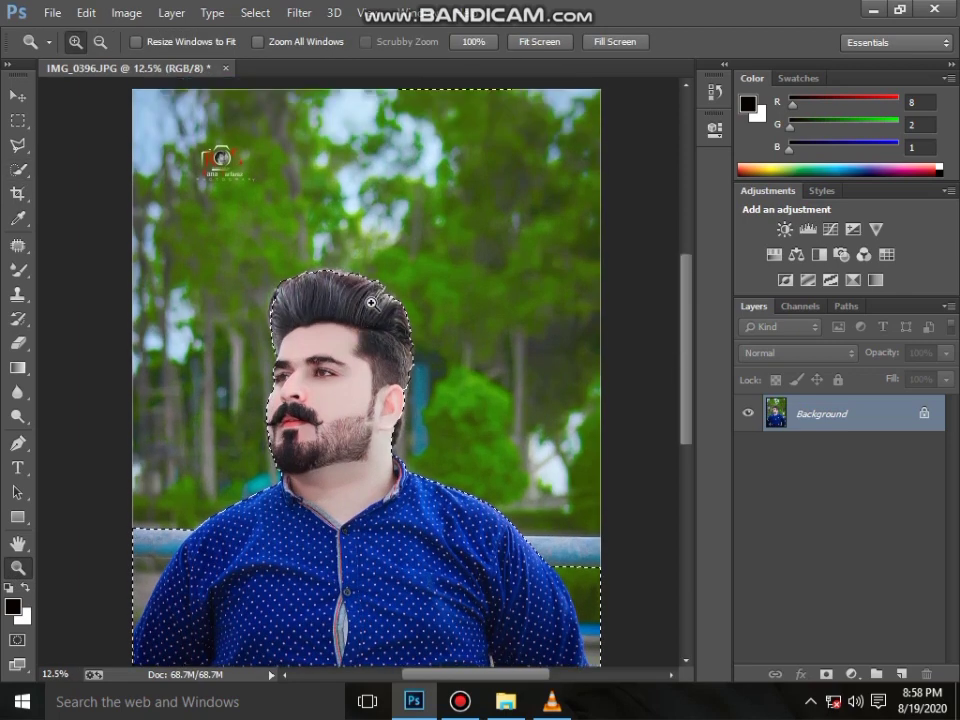
pyautogui.click(360, 304)
pyautogui.click(340, 340)
pyautogui.scroll(-1, 246, 379)
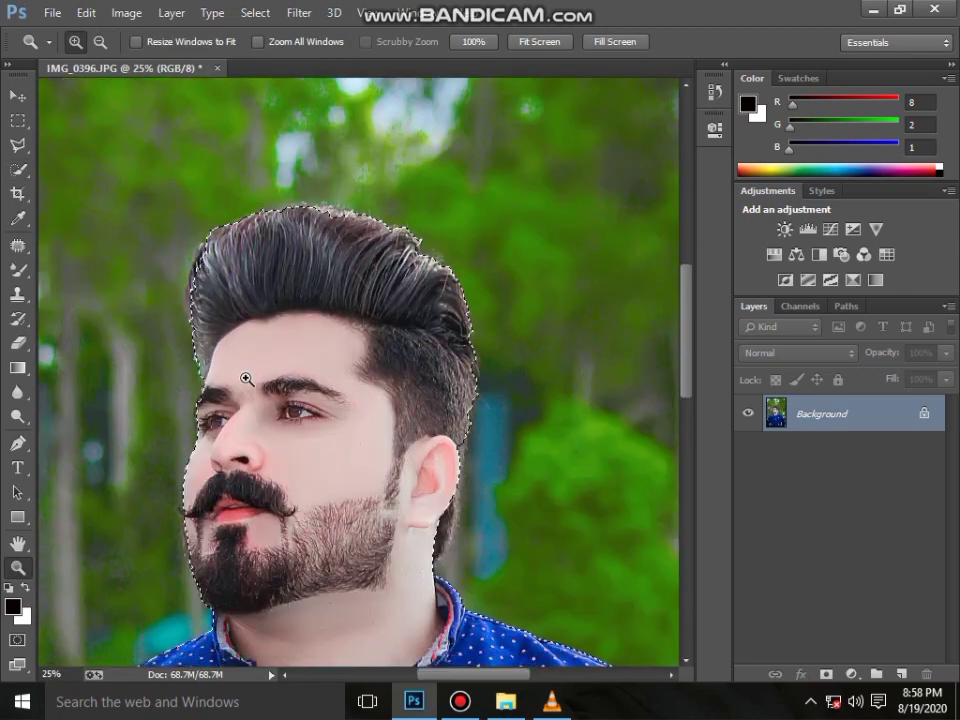
pyautogui.scroll(-2, 238, 378)
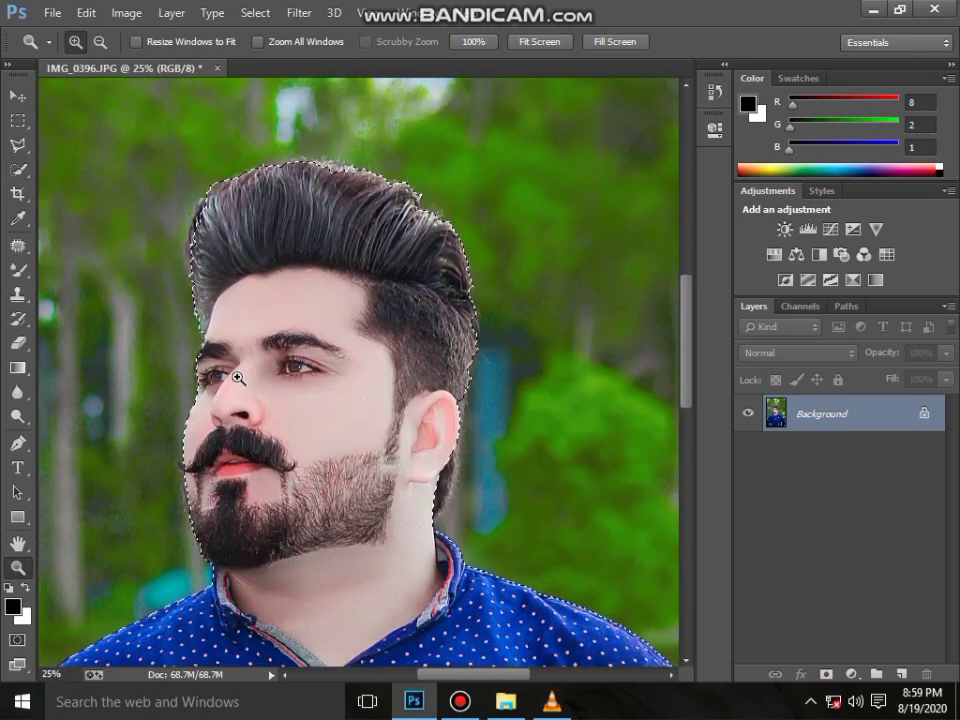
# Fit the image on screen and use Select Inverse to reselect the background
pyautogui.click(20, 171)
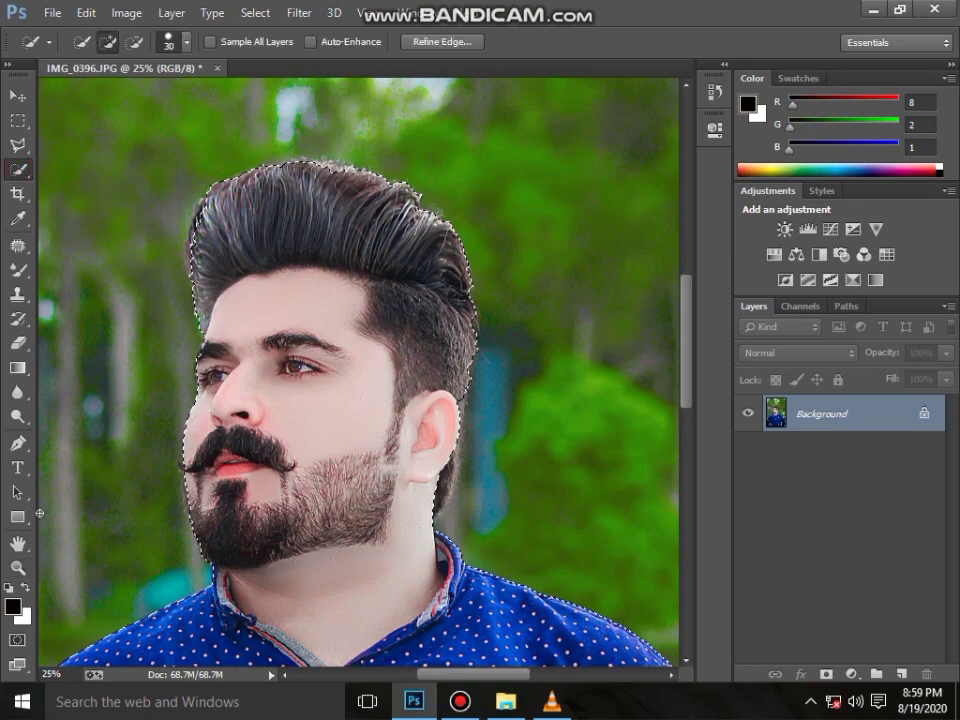
pyautogui.click(17, 567)
pyautogui.rightClick(232, 343)
pyautogui.click(215, 354)
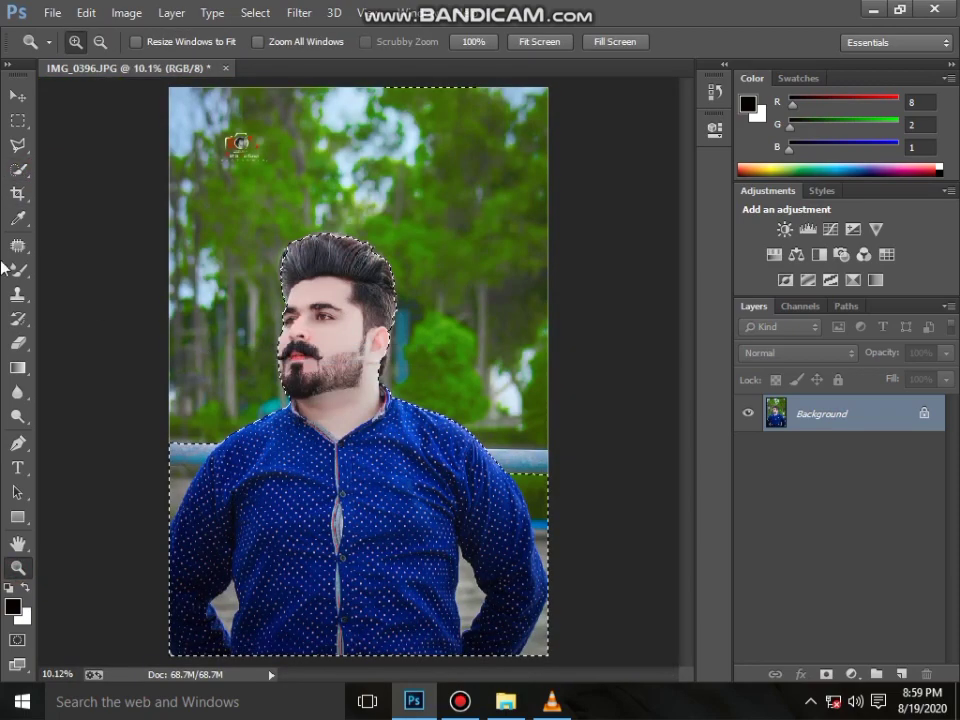
pyautogui.click(18, 170)
pyautogui.rightClick(281, 203)
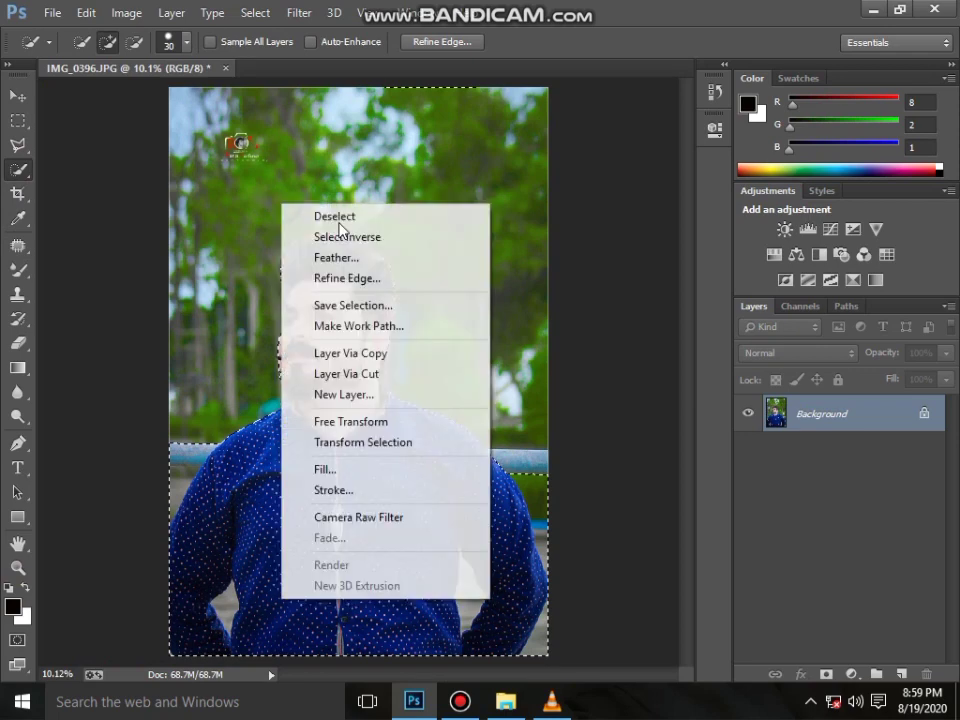
pyautogui.click(356, 242)
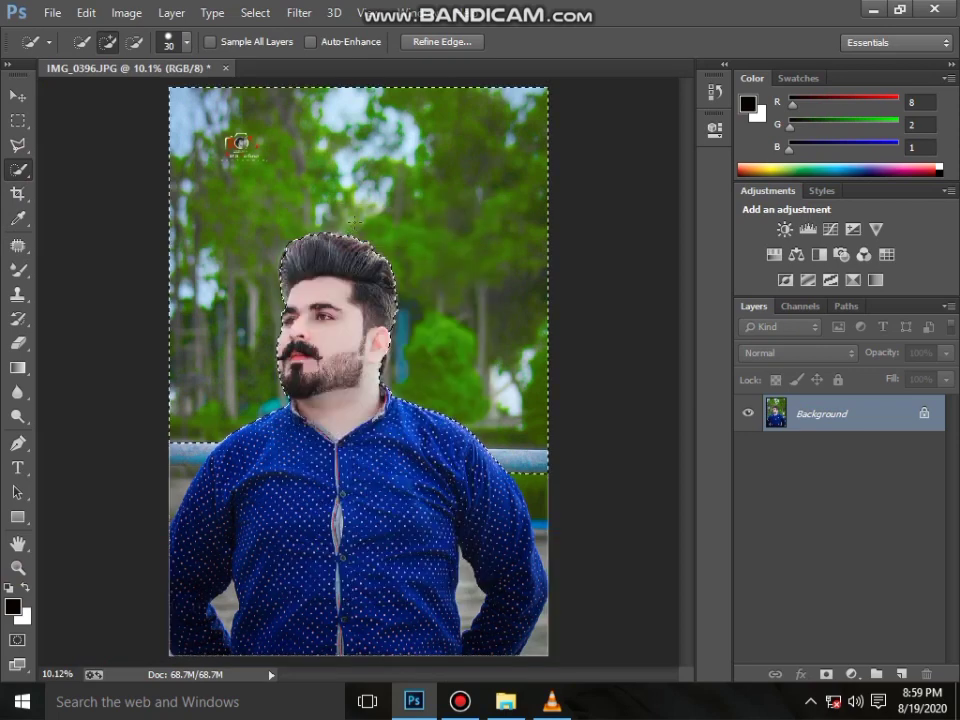
# Apply a Gaussian Blur of about 27.8 px radius to the selected background
pyautogui.click(296, 14)
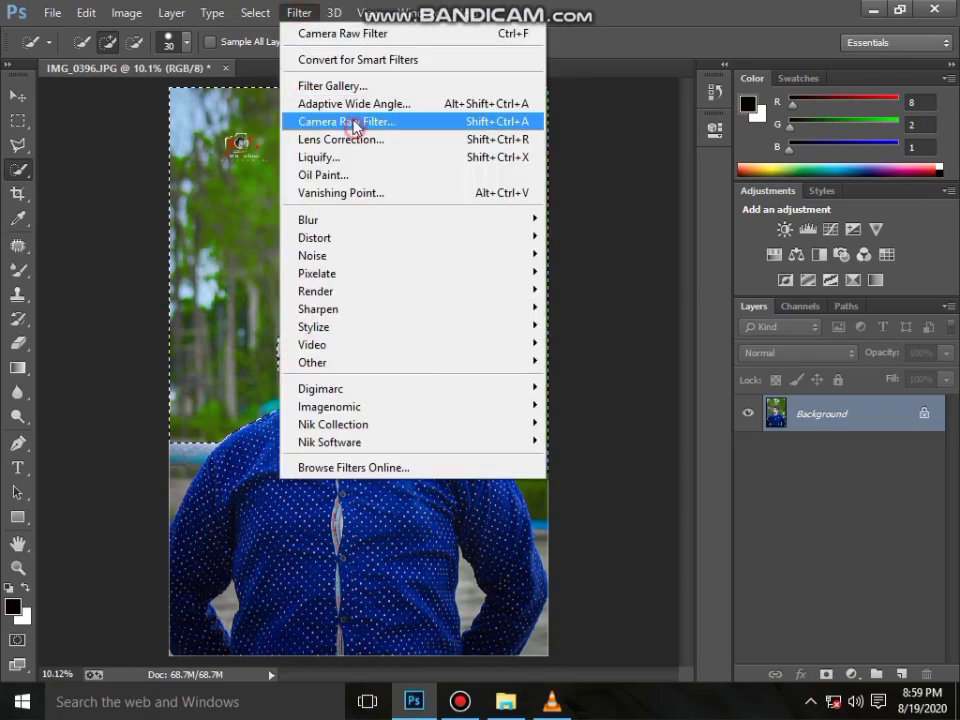
pyautogui.click(355, 122)
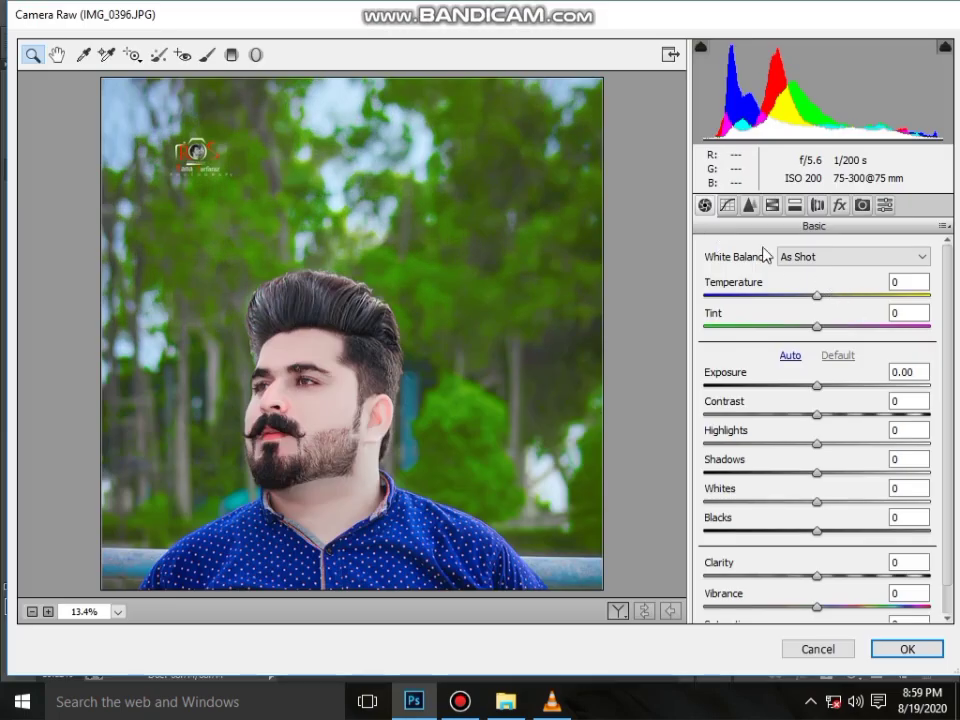
pyautogui.click(810, 650)
pyautogui.click(297, 12)
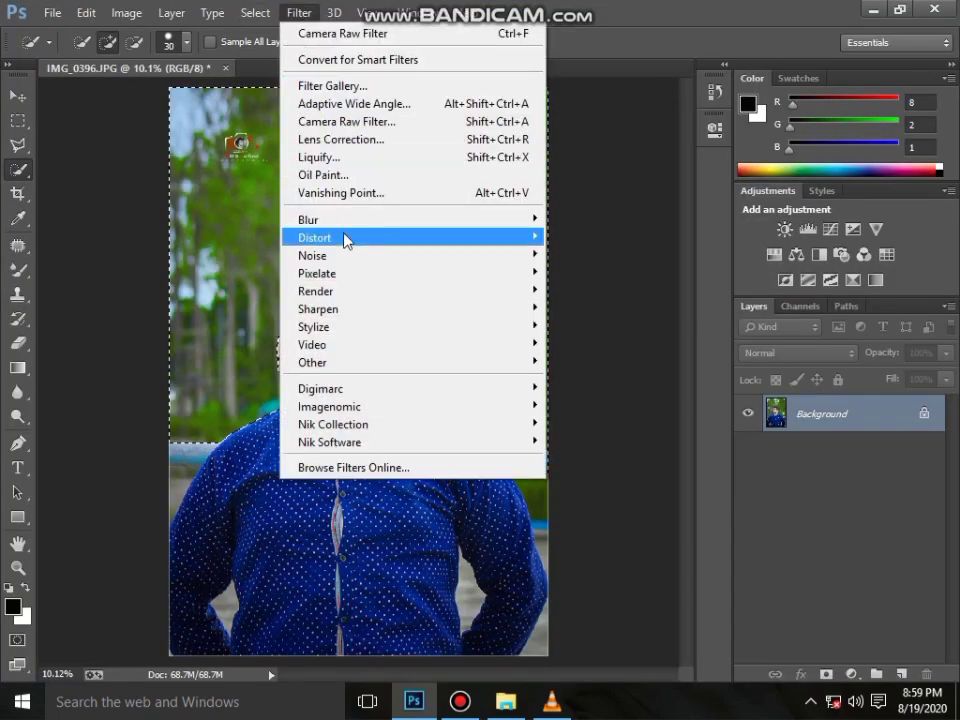
pyautogui.moveTo(308, 219)
pyautogui.click(600, 354)
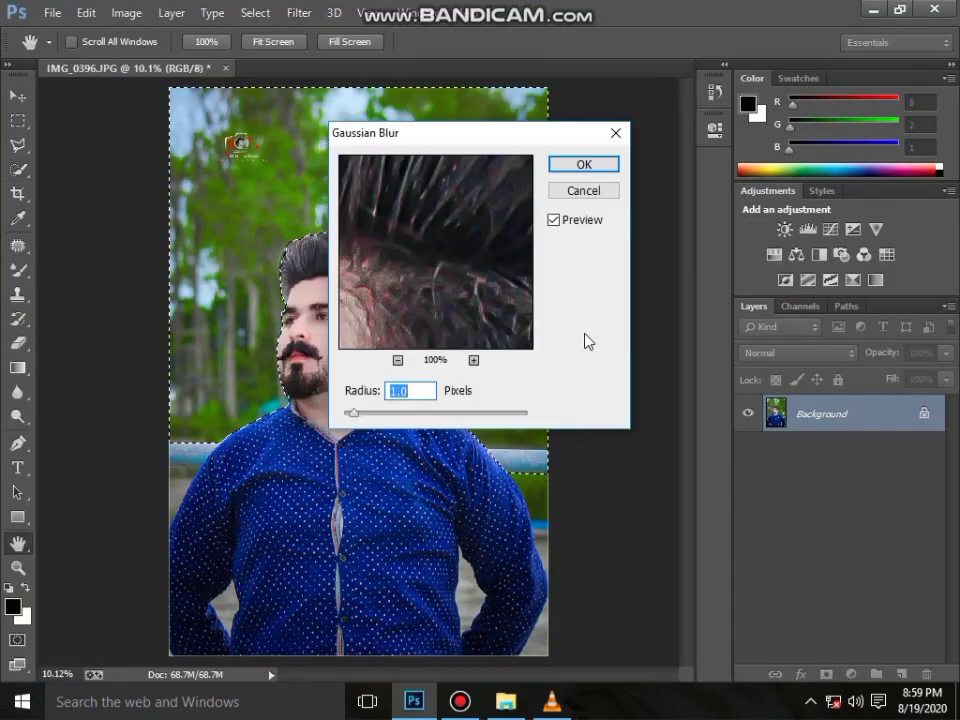
pyautogui.moveTo(363, 421); pyautogui.dragTo(432, 419)
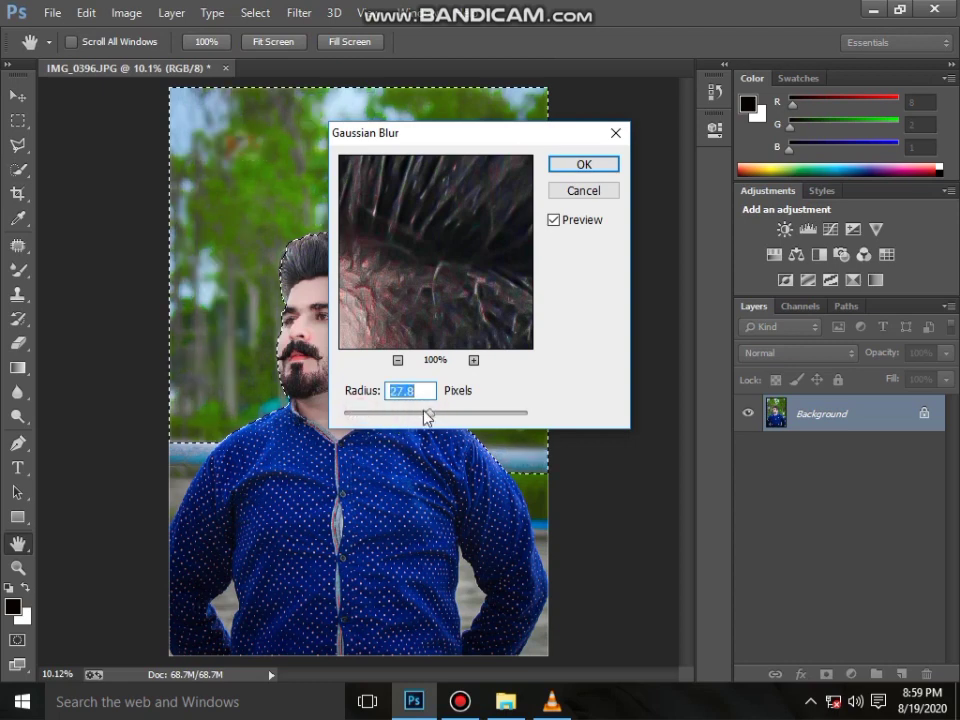
pyautogui.click(580, 167)
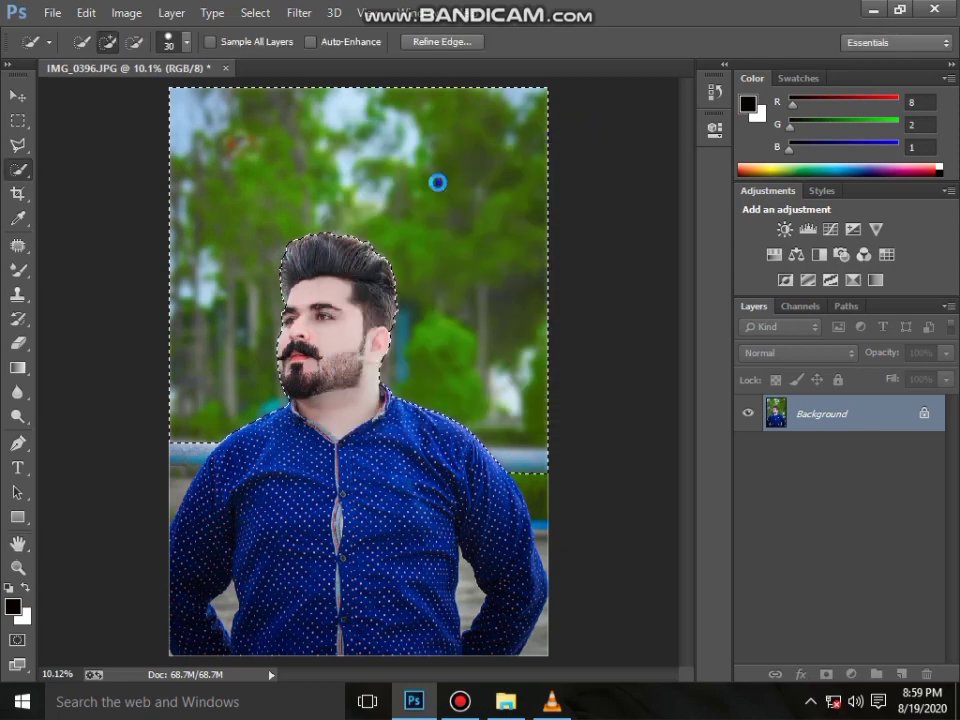
# Deselect the background selection, undoing and repeating the deselect once
pyautogui.rightClick(447, 190)
pyautogui.click(475, 195)
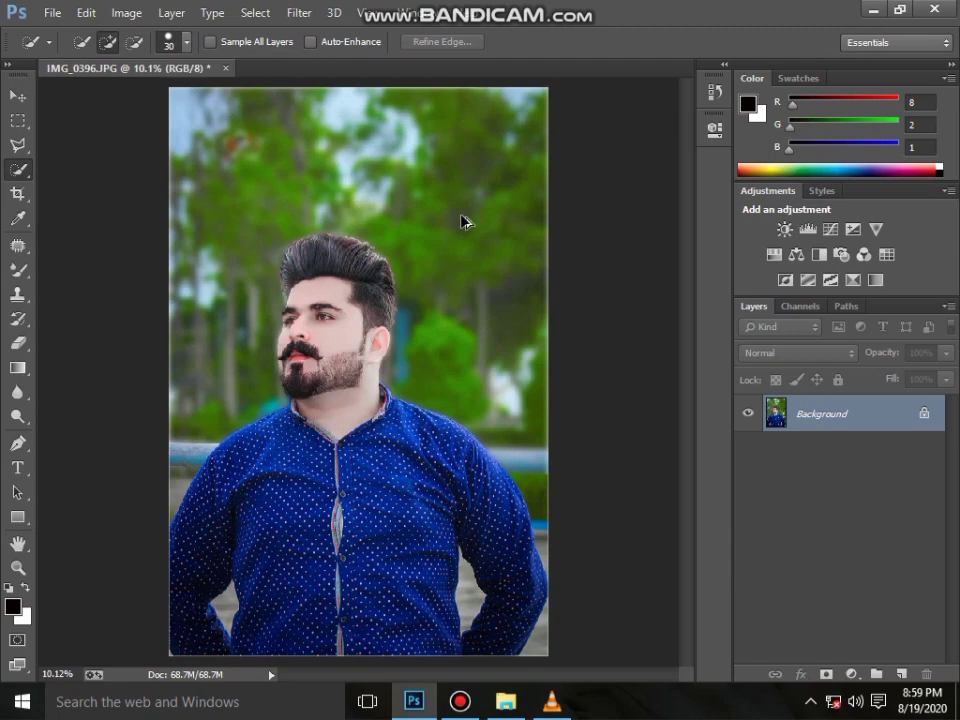
pyautogui.hotkey('ctrl', 'z')
pyautogui.rightClick(462, 221)
pyautogui.click(494, 228)
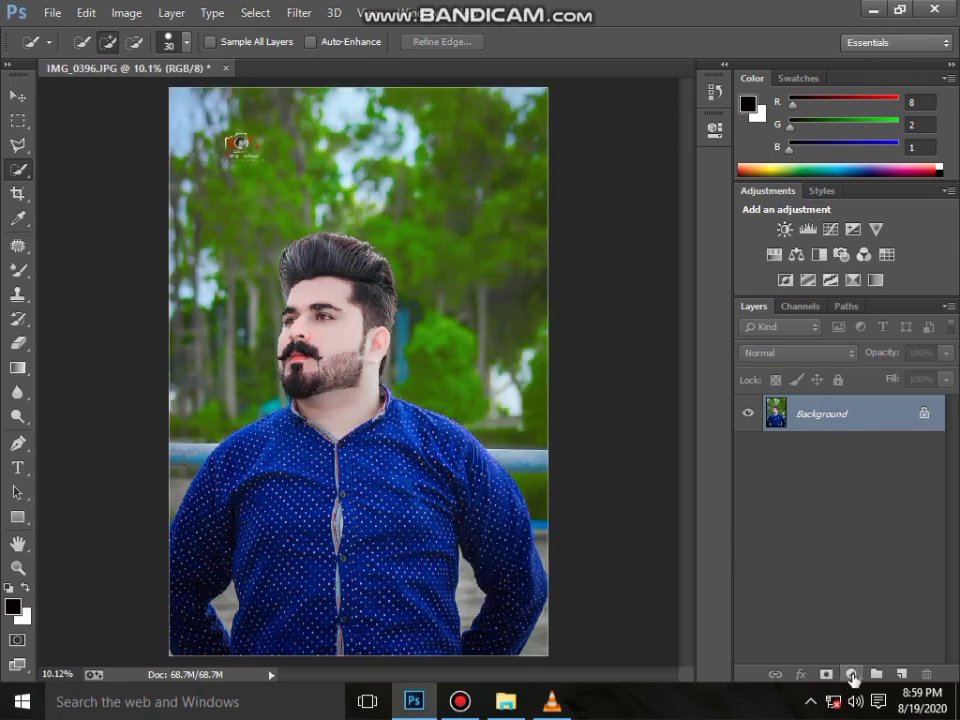
# Add a Selective Color layer, adding cyan to Neutrals and reducing cyan in Blacks
pyautogui.click(851, 674)
pyautogui.click(840, 658)
pyautogui.click(558, 201)
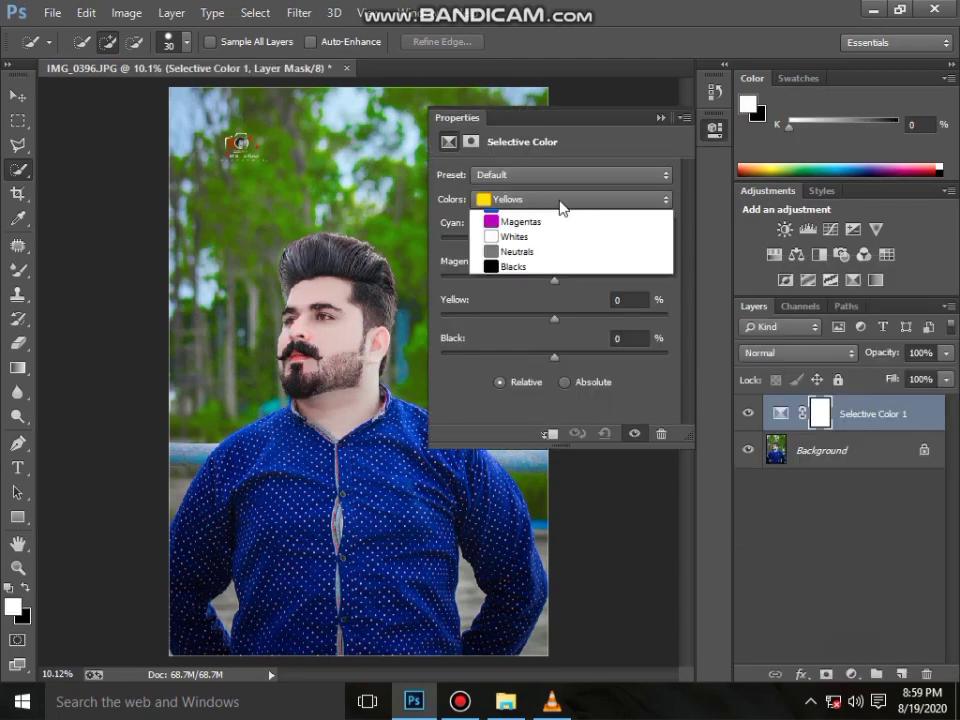
pyautogui.click(516, 326)
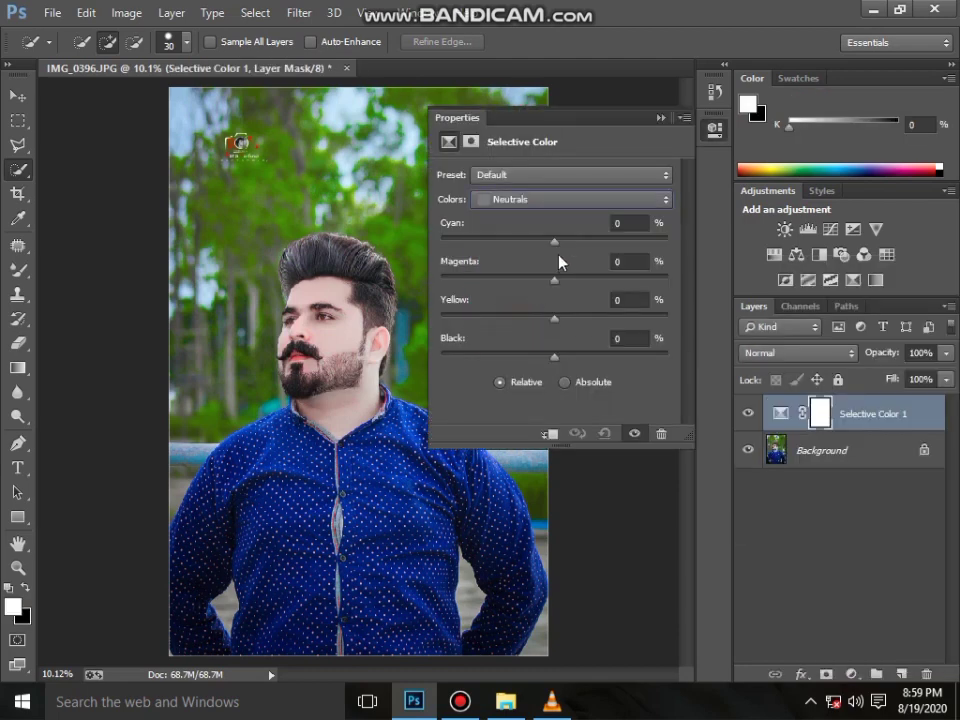
pyautogui.moveTo(578, 241); pyautogui.dragTo(569, 241)
pyautogui.moveTo(556, 357); pyautogui.dragTo(557, 357)
pyautogui.click(546, 199)
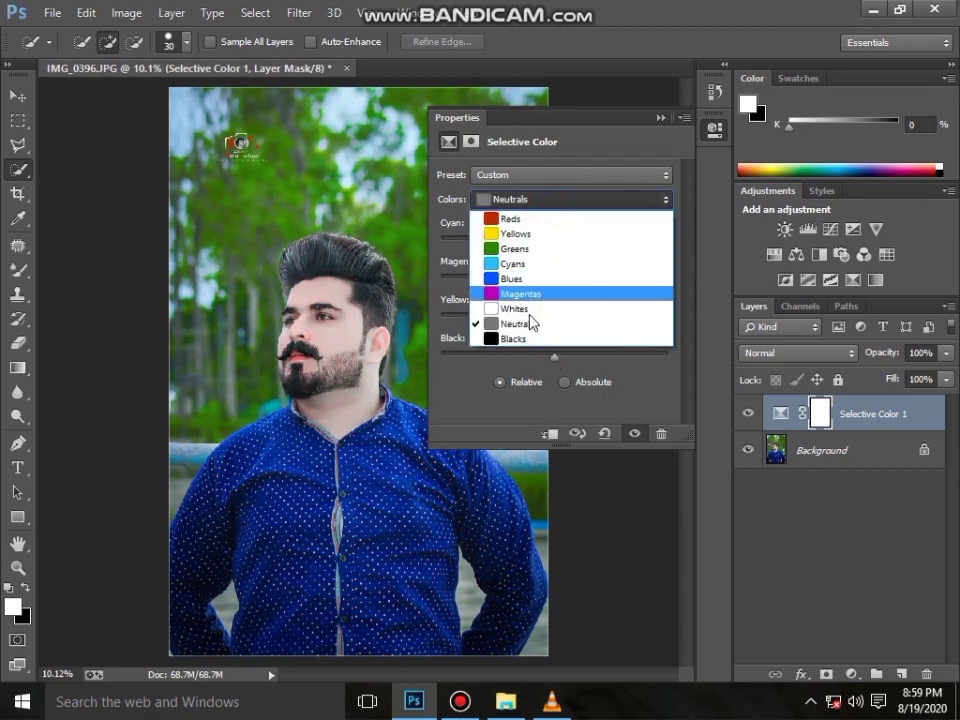
pyautogui.click(531, 336)
pyautogui.moveTo(555, 245)
pyautogui.mouseDown()
pyautogui.moveTo(544, 253)
pyautogui.moveTo(555, 255)
pyautogui.mouseUp()
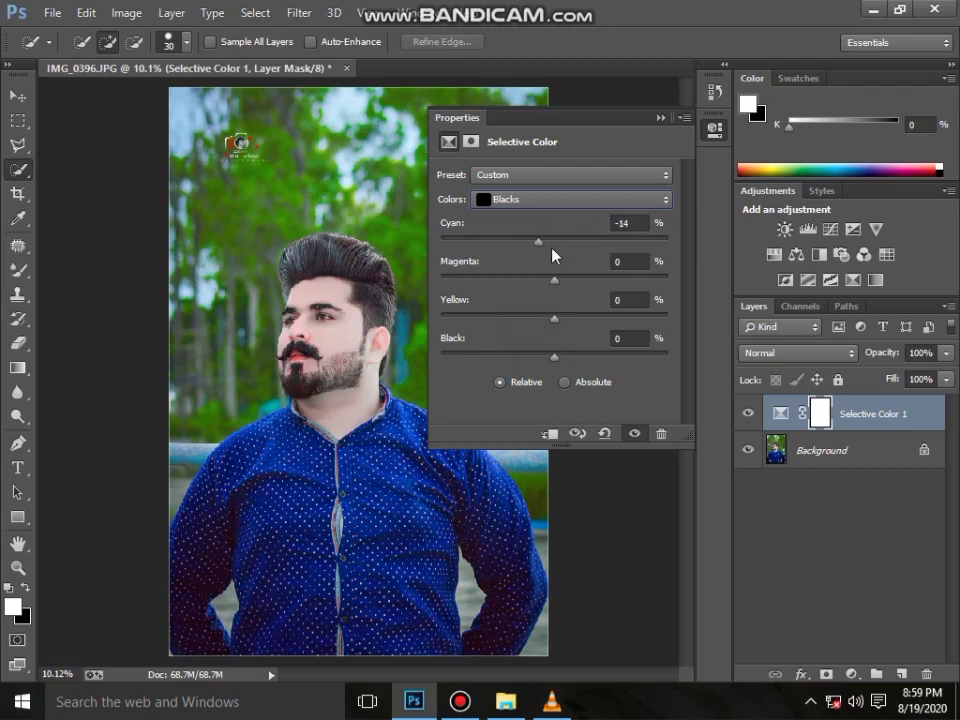
# Set the Whites range to Cyan +31 and Yellow -17
pyautogui.click(563, 201)
pyautogui.click(515, 308)
pyautogui.moveTo(554, 241); pyautogui.dragTo(575, 241)
pyautogui.moveTo(555, 318)
pyautogui.mouseDown()
pyautogui.moveTo(656, 314)
pyautogui.moveTo(527, 325)
pyautogui.mouseUp()
pyautogui.click(535, 317)
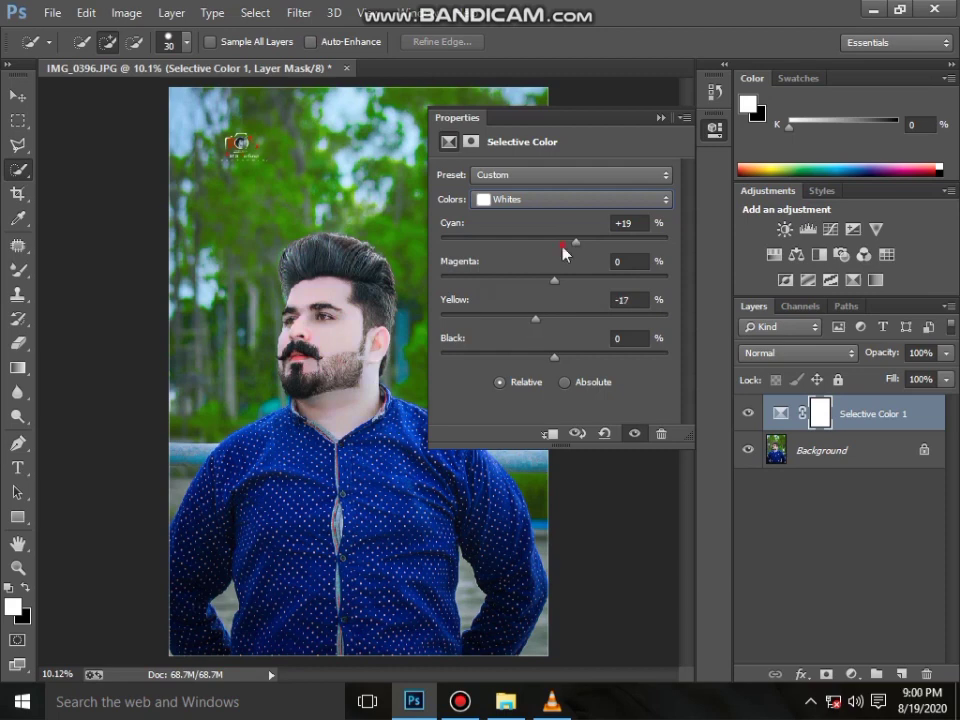
pyautogui.moveTo(575, 241); pyautogui.dragTo(589, 241)
# Adjust the Yellows range, lowering yellow to -70 and raising cyan strongly
pyautogui.click(559, 200)
pyautogui.click(543, 246)
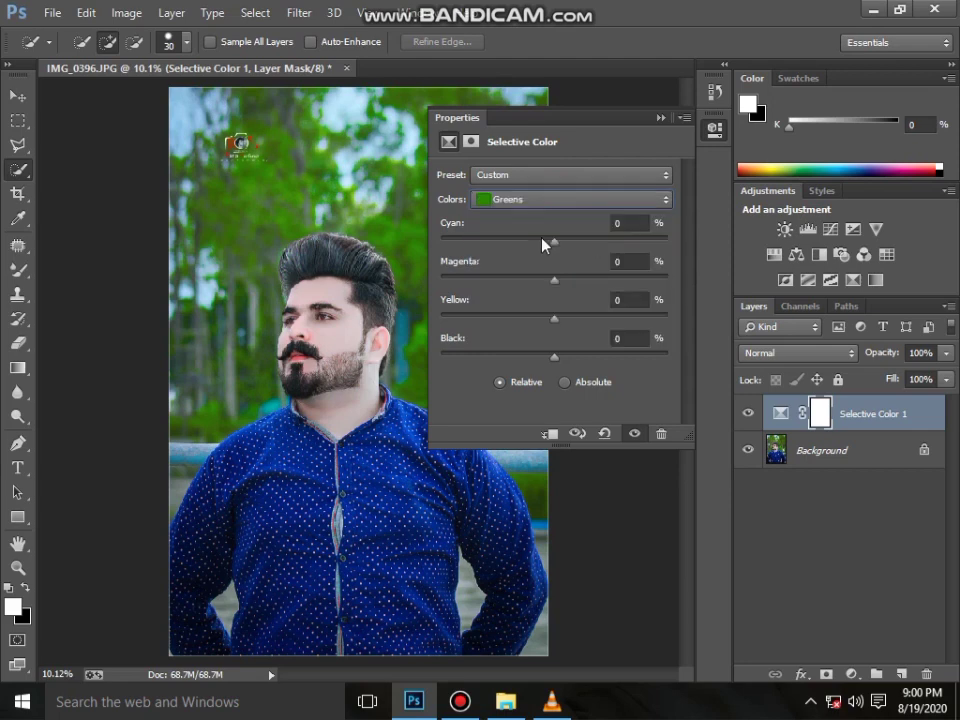
pyautogui.click(565, 200)
pyautogui.click(557, 238)
pyautogui.click(560, 200)
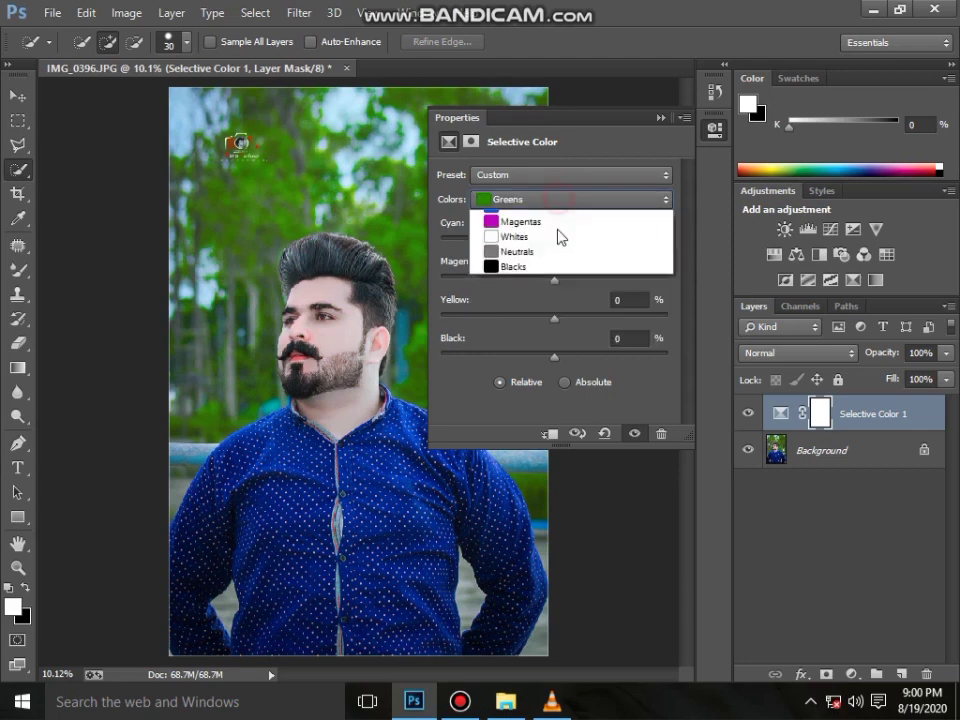
pyautogui.click(557, 240)
pyautogui.click(467, 241)
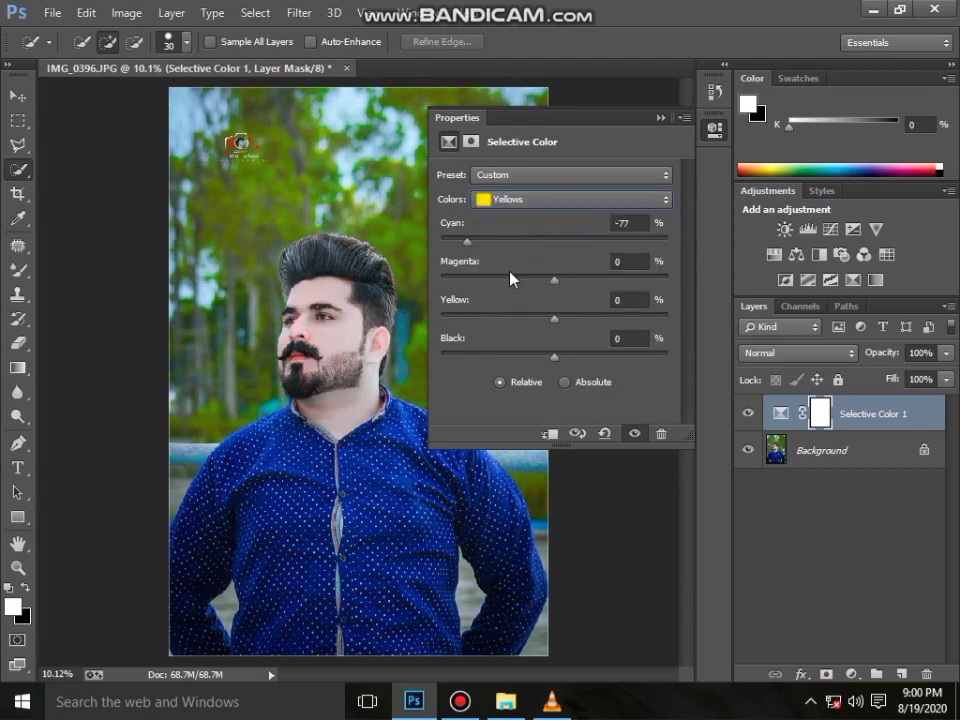
pyautogui.moveTo(554, 318); pyautogui.dragTo(474, 318)
pyautogui.moveTo(467, 241); pyautogui.dragTo(668, 241)
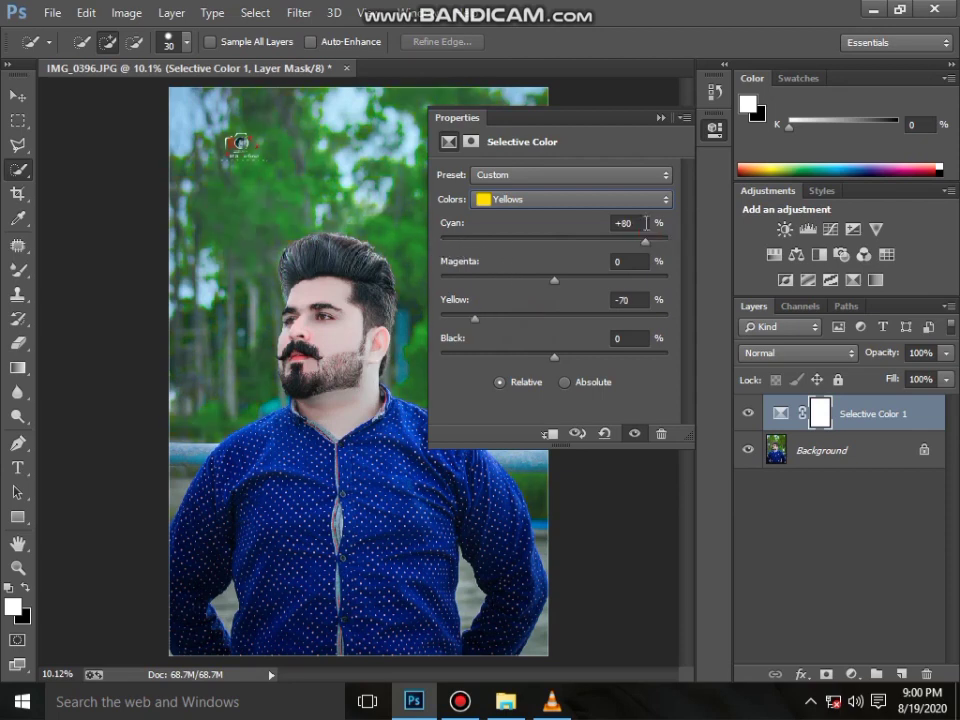
# Set Greens to Cyan -82, Yellow +17, then Merge Visible into the Background
pyautogui.click(550, 202)
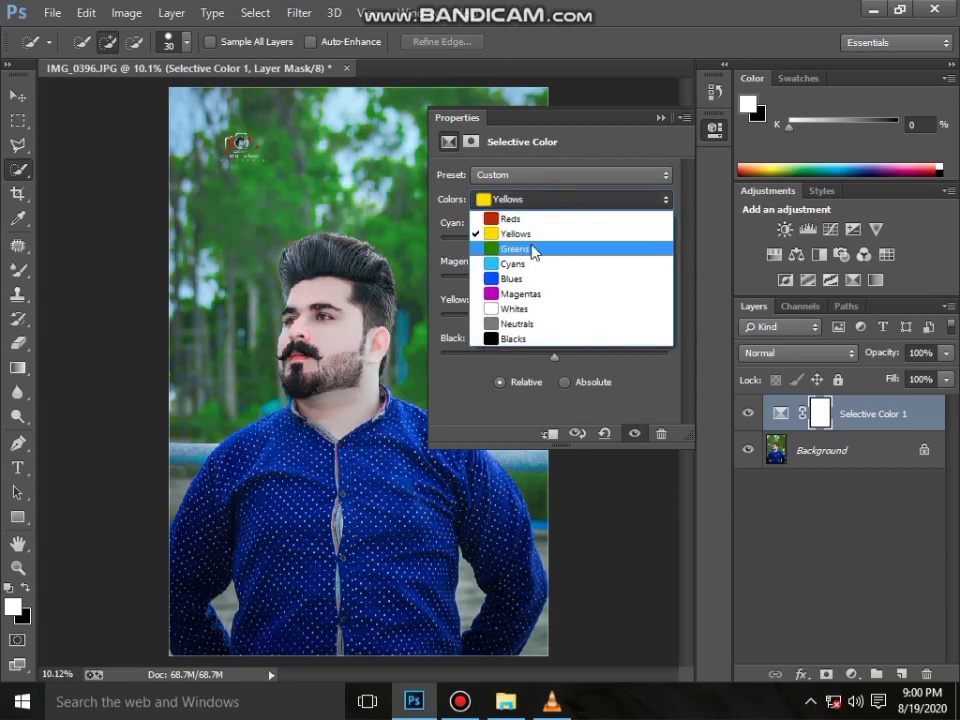
pyautogui.click(534, 252)
pyautogui.moveTo(535, 255)
pyautogui.mouseDown()
pyautogui.moveTo(439, 253)
pyautogui.moveTo(501, 259)
pyautogui.moveTo(465, 251)
pyautogui.moveTo(549, 321)
pyautogui.moveTo(469, 326)
pyautogui.moveTo(506, 320)
pyautogui.mouseUp()
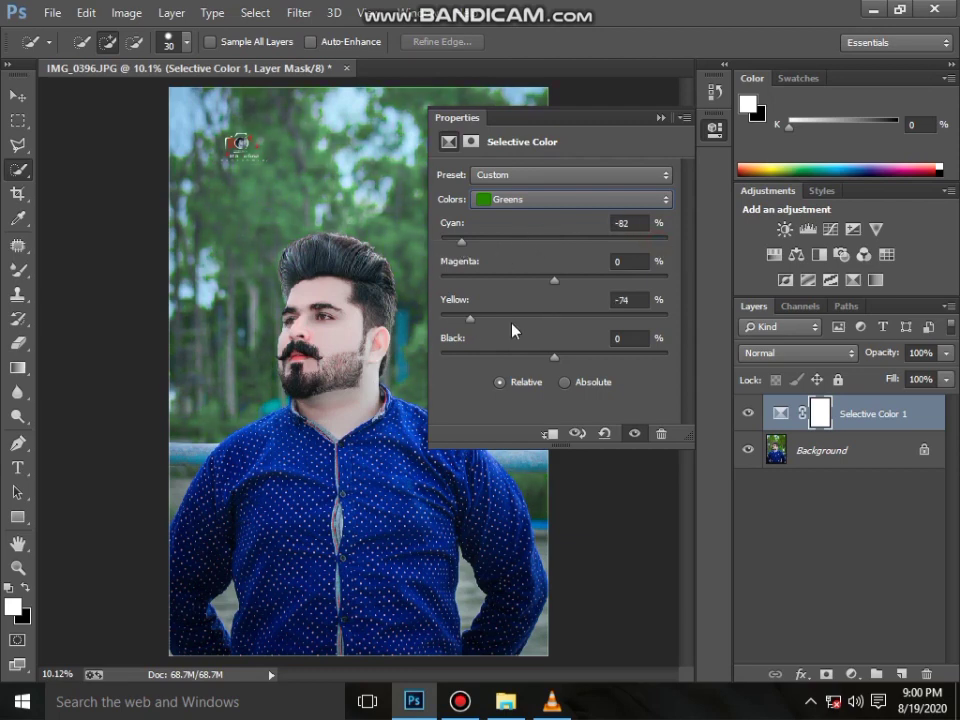
pyautogui.click(660, 118)
pyautogui.rightClick(864, 456)
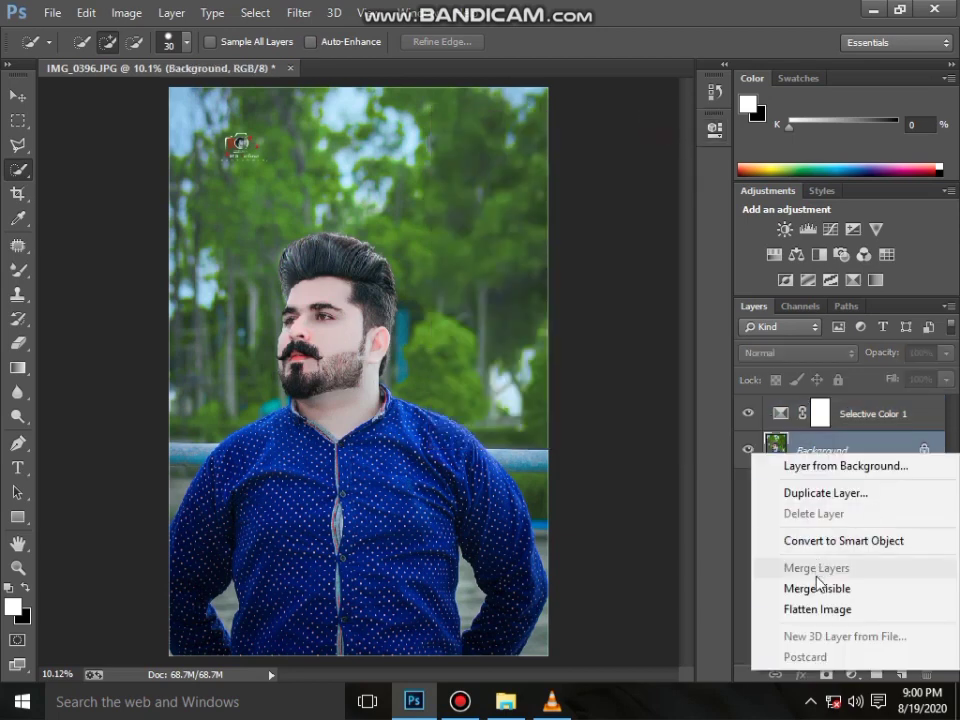
pyautogui.click(814, 590)
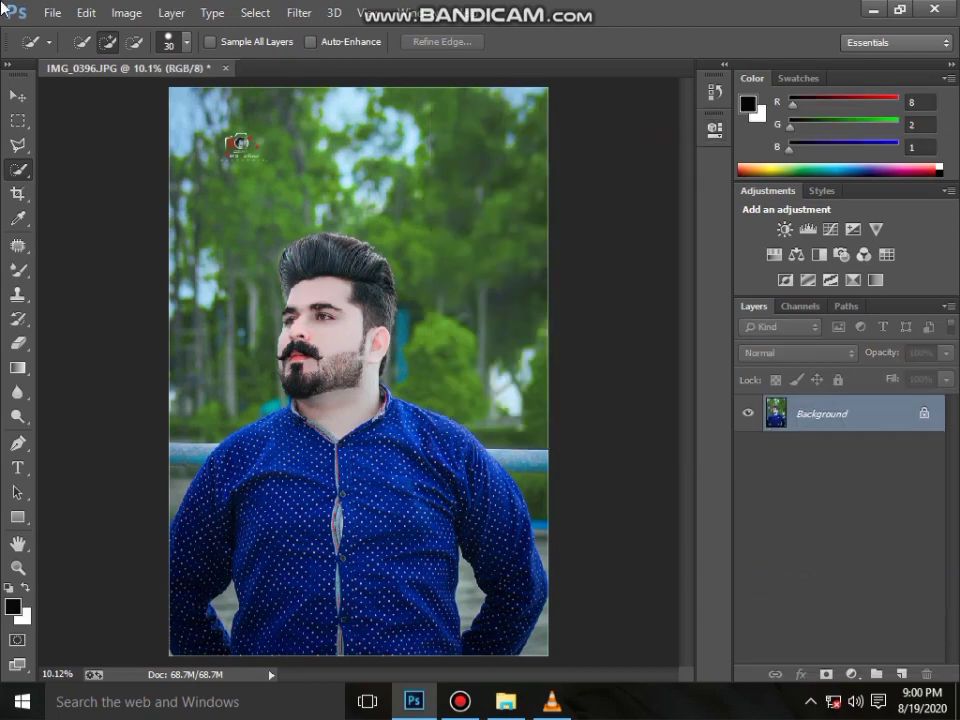
pyautogui.click(50, 12)
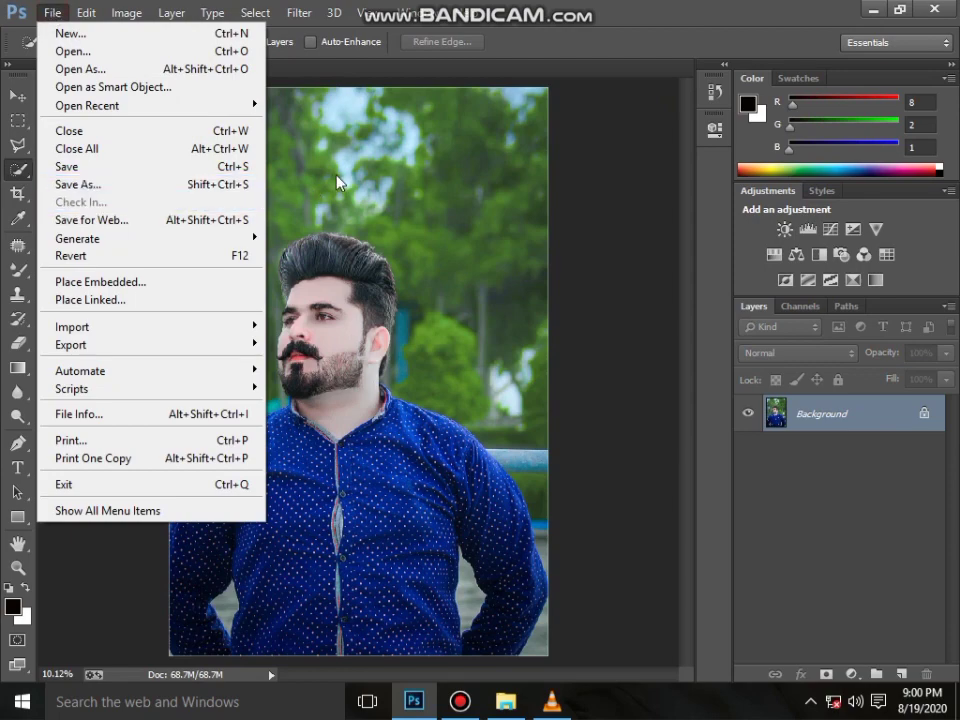